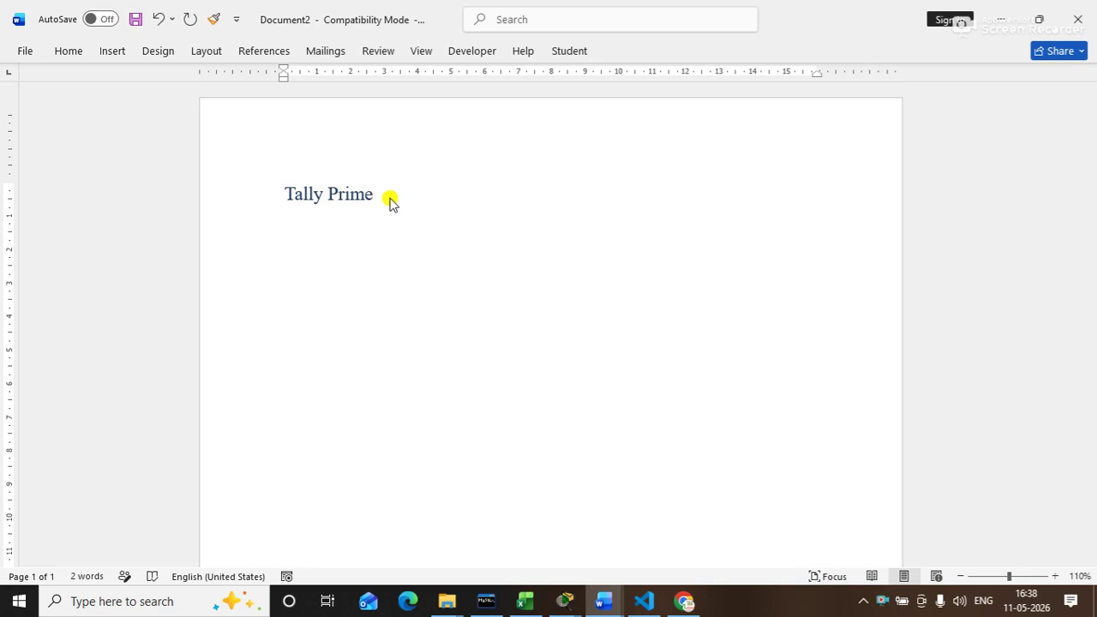
Step: Type '1.' below the Tally Prime heading to begin an auto-numbered list
text(1)
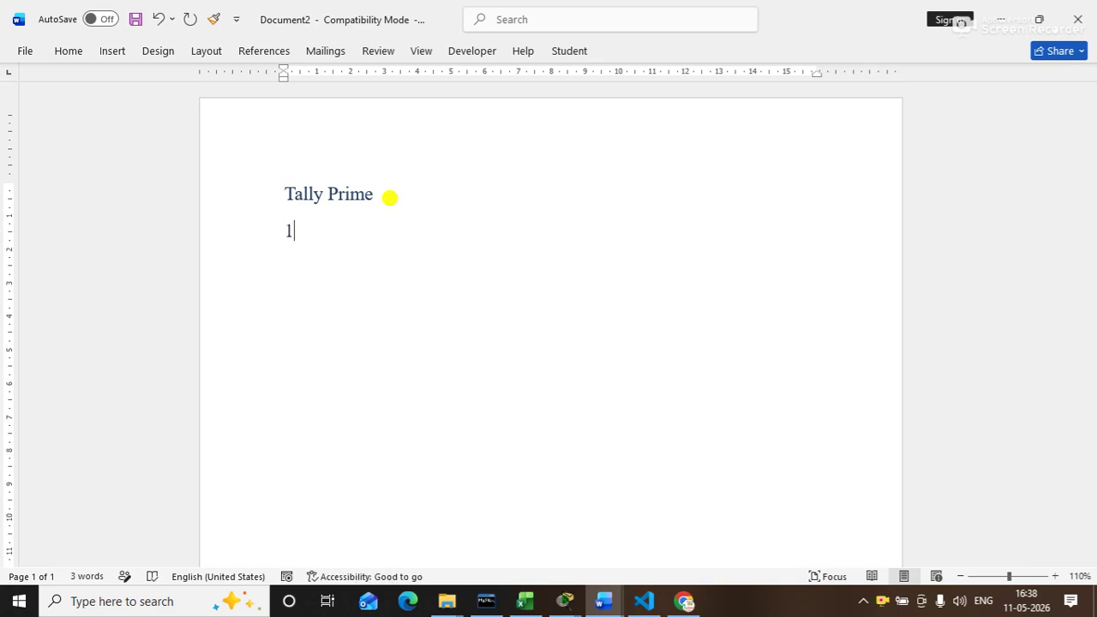
text(.)
scroll(390, 198, down, 7)
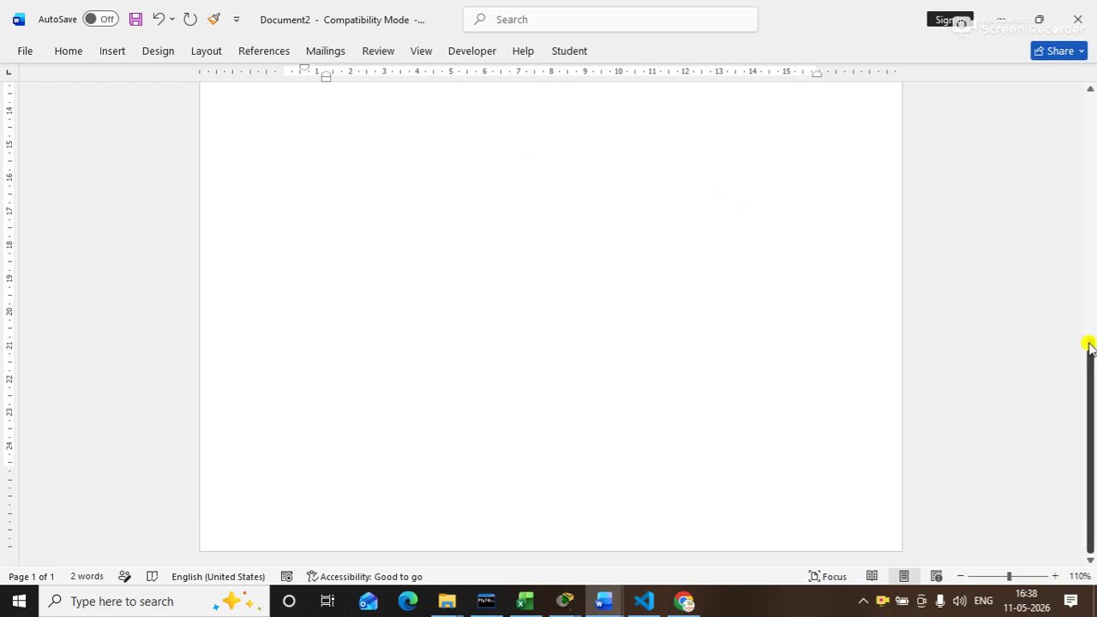
drag(1090, 343, 1046, 81)
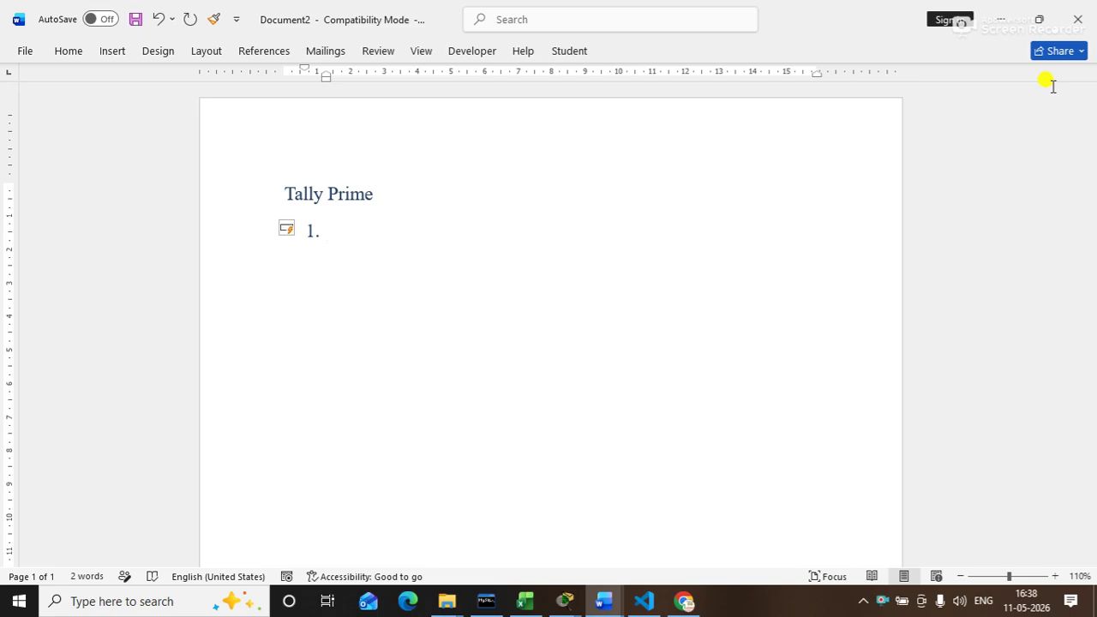
Step: Enter item 1 'Company management' with an indented first sub-item 'Create A company'
text(company ma)
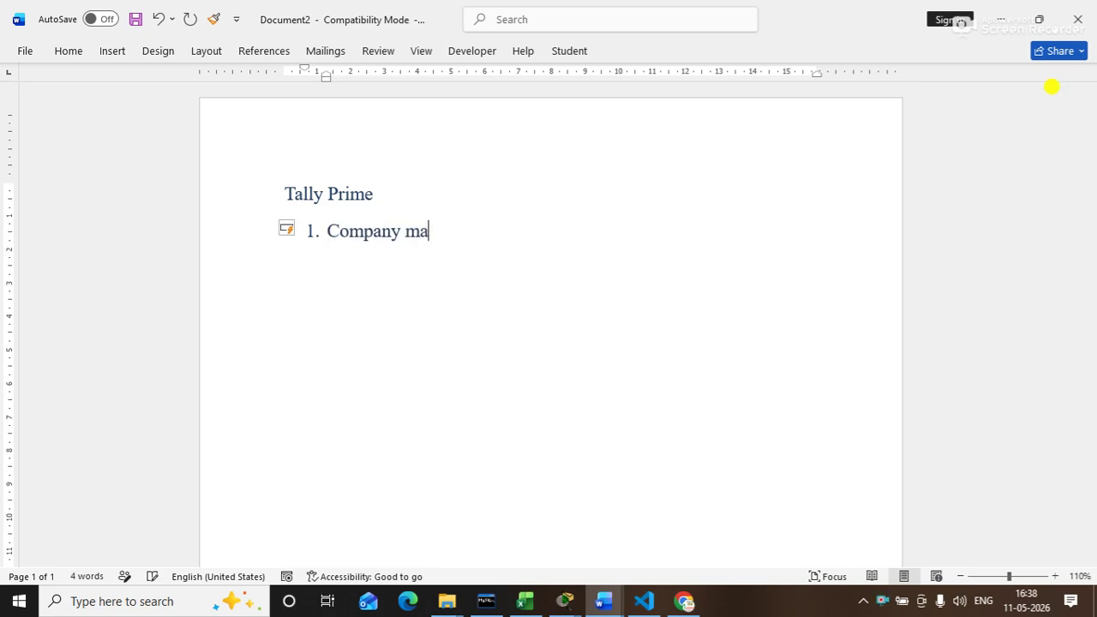
text(nagement)
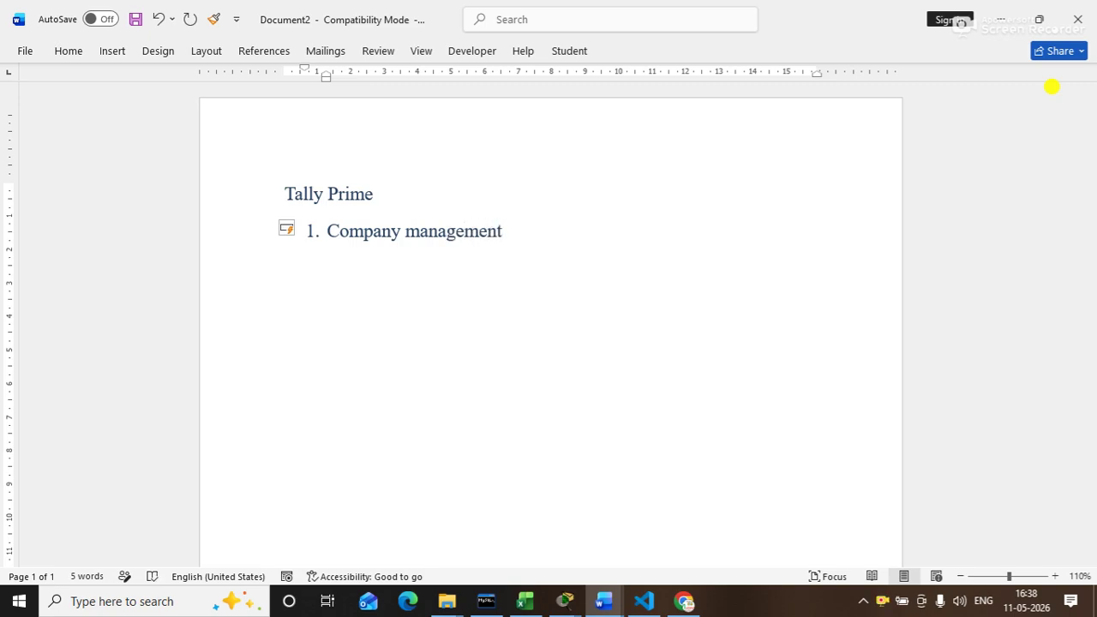
key(Return)
key(Tab)
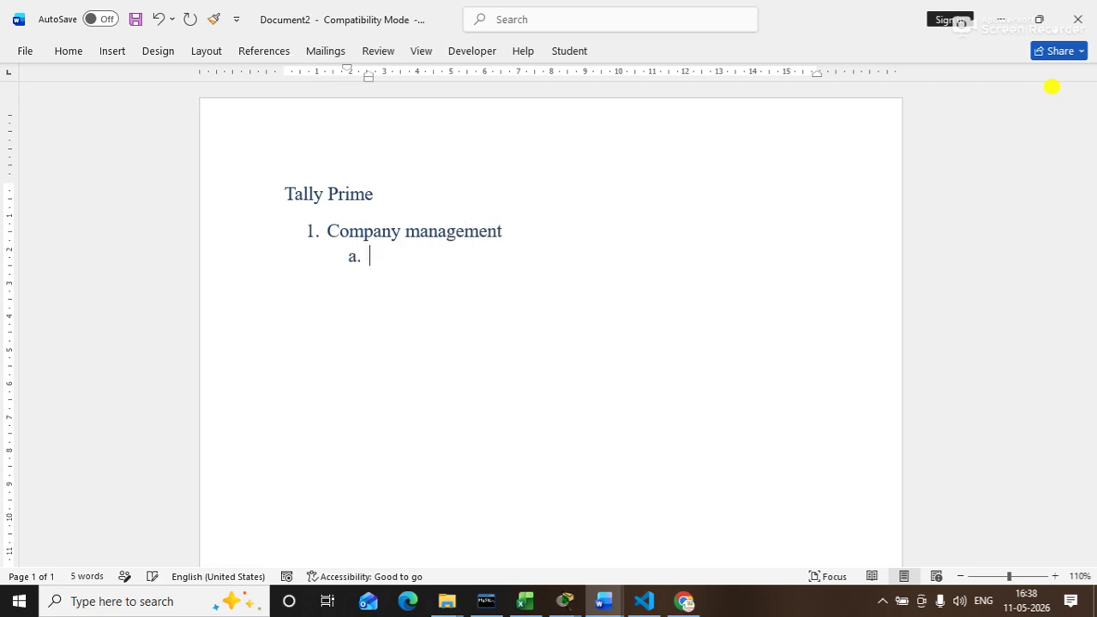
text(create A comp)
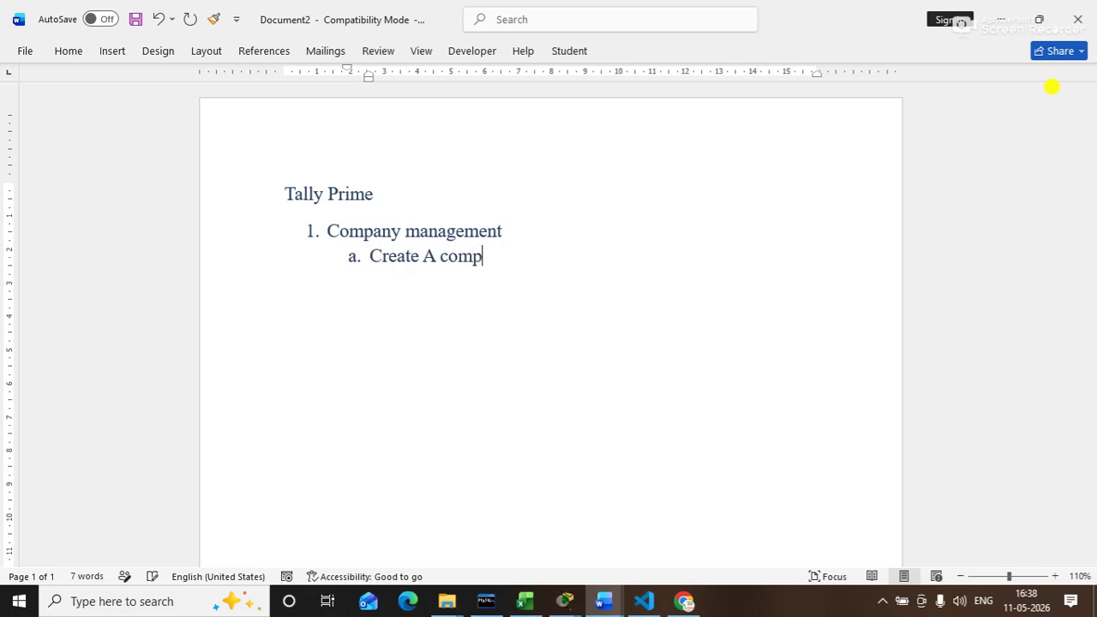
text(any)
Step: Add sub-items 'Alter A company' and 'Delete A company', opening a new sub-item d
key(Return)
text(alter)
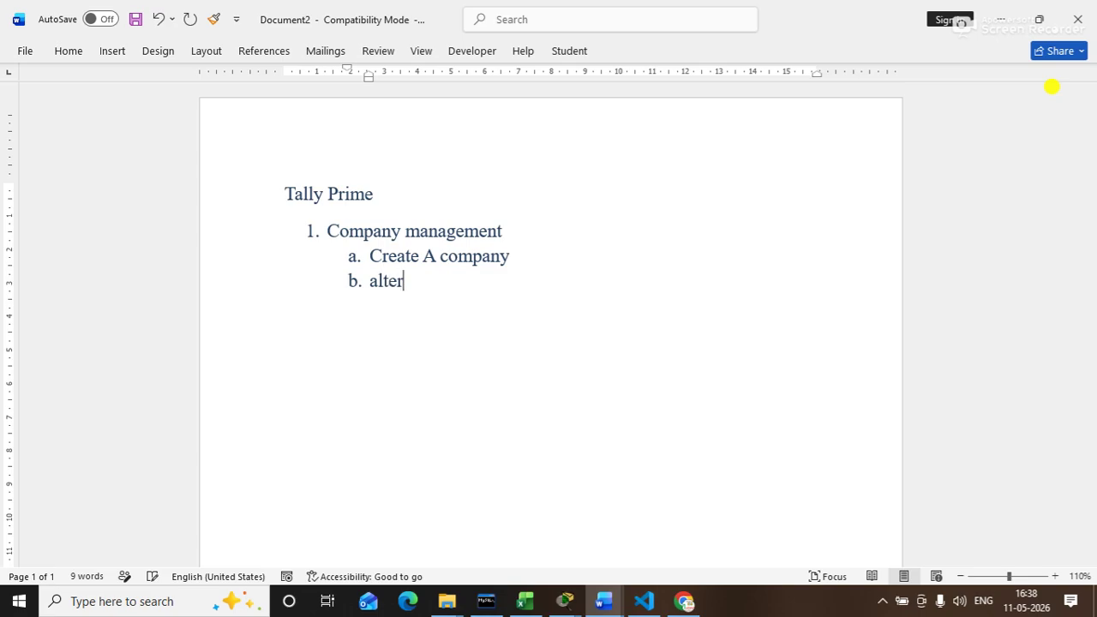
text( A compnay)
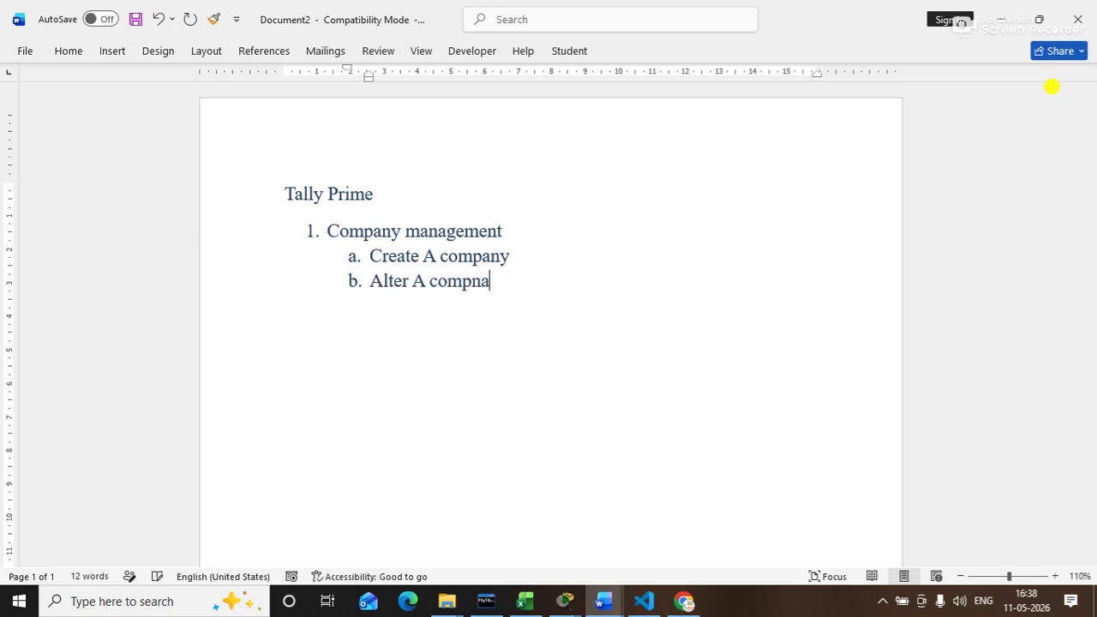
key(BackSpace)
key(BackSpace)
key(BackSpace)
text(any)
key(Return)
text(delete A )
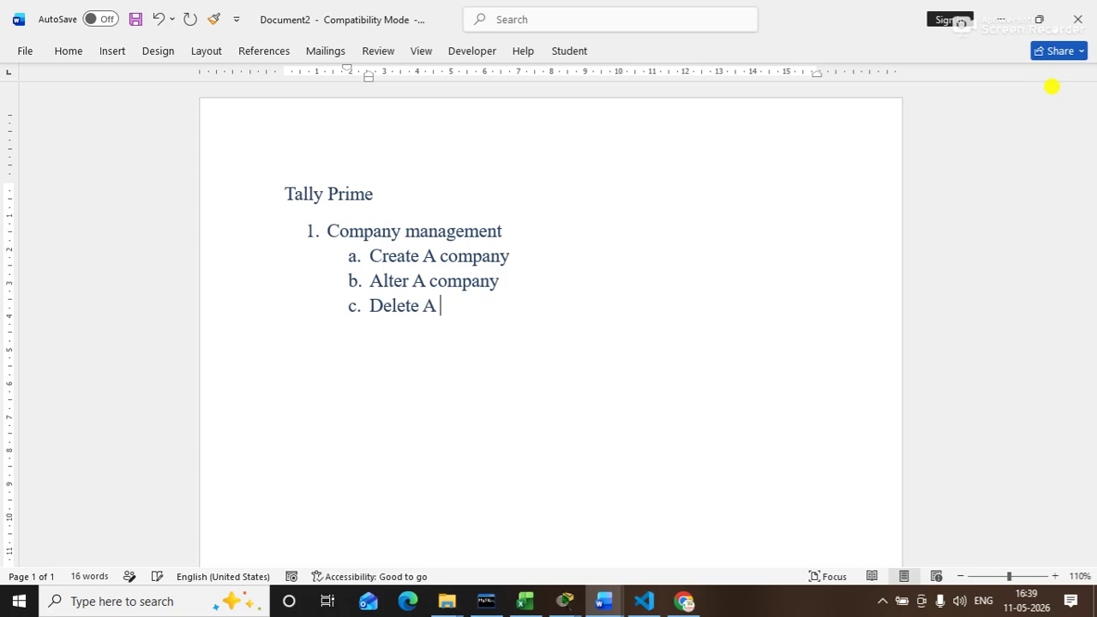
text(company)
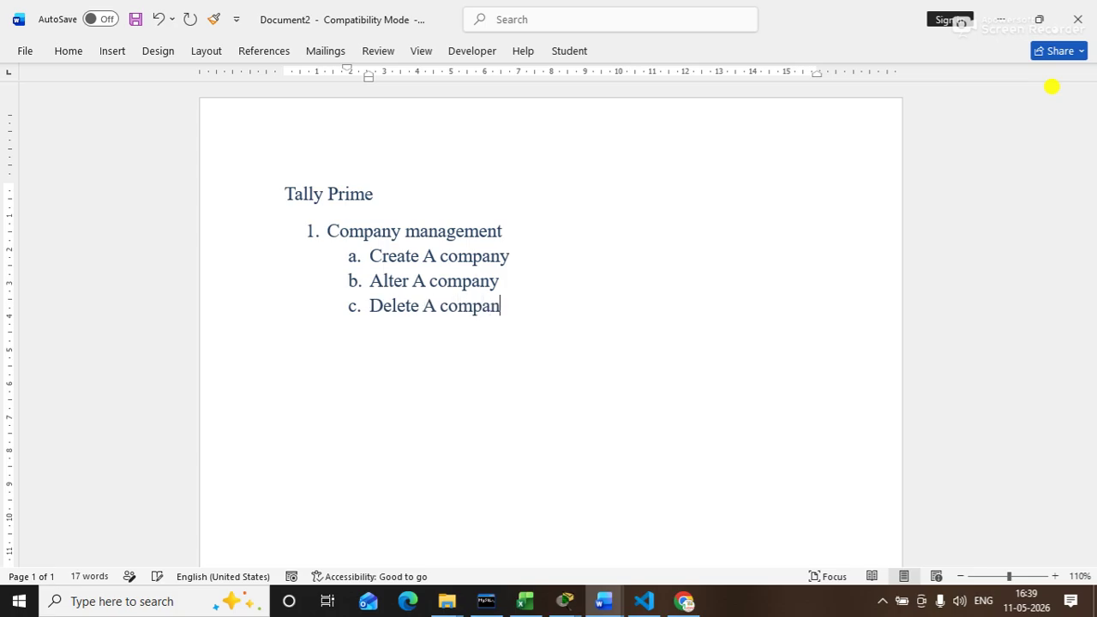
key(Return)
Step: Type sub-item d 'Create backup of company', correcting the typos
text(care)
key(BackSpace)
key(BackSpace)
key(BackSpace)
key(BackSpace)
text(create ba)
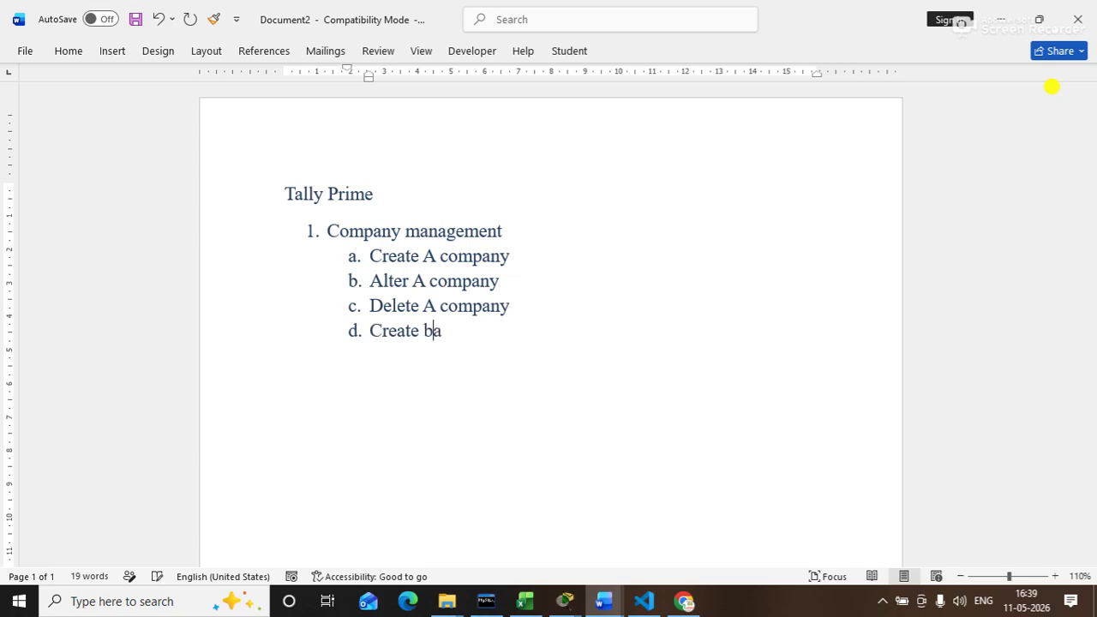
text(ckup of compab)
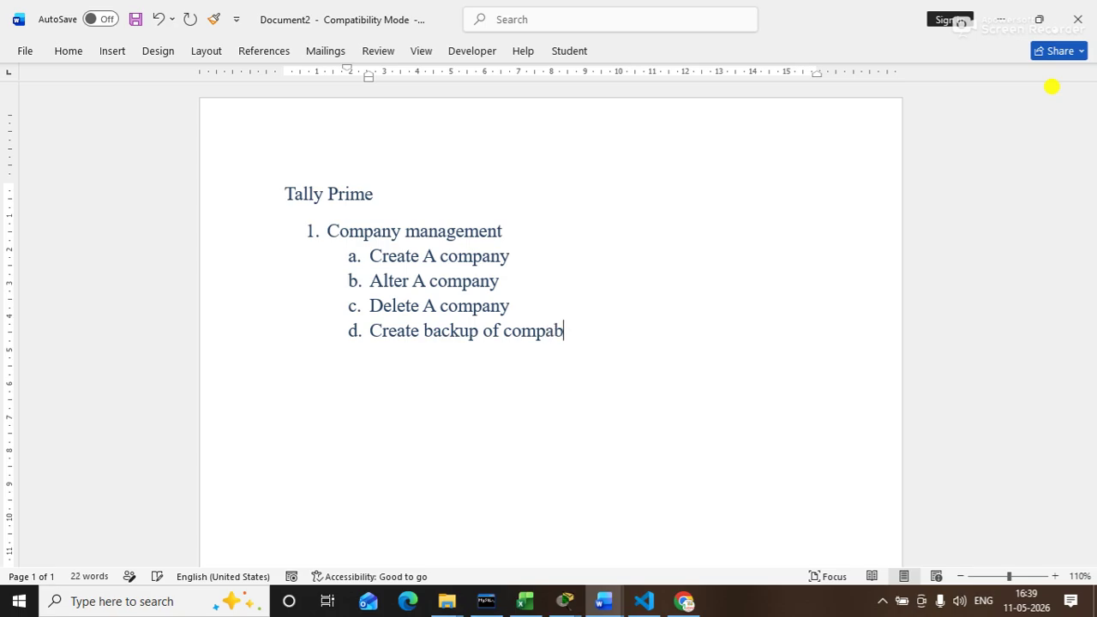
key(BackSpace)
text(ny)
key(Return)
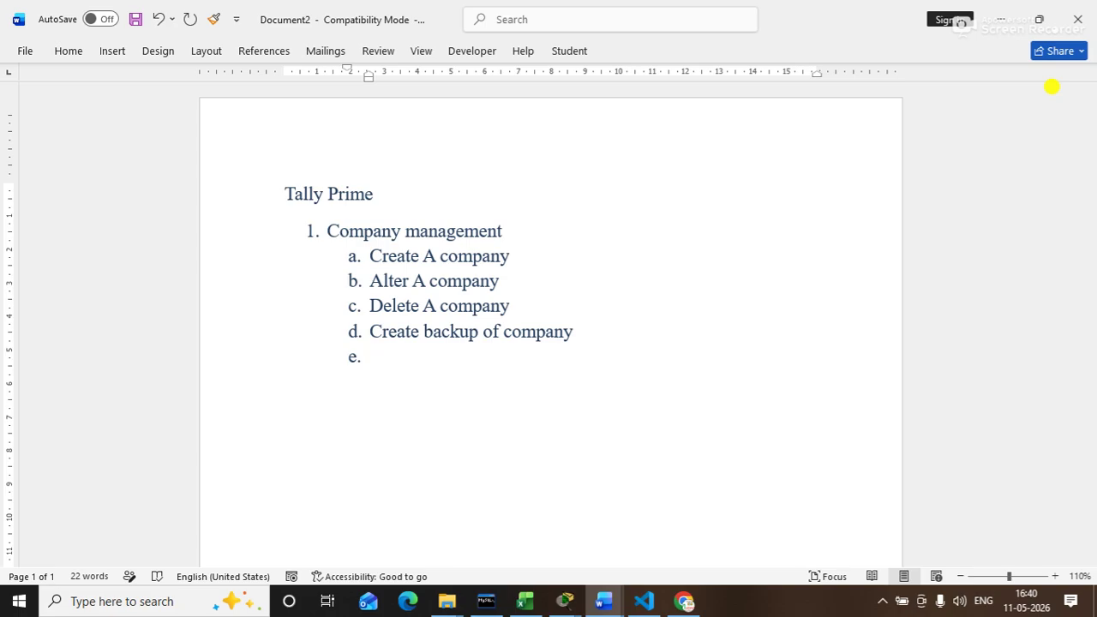
Step: Add sub-item e 'Restore the company in tally prime'
text(restore comp)
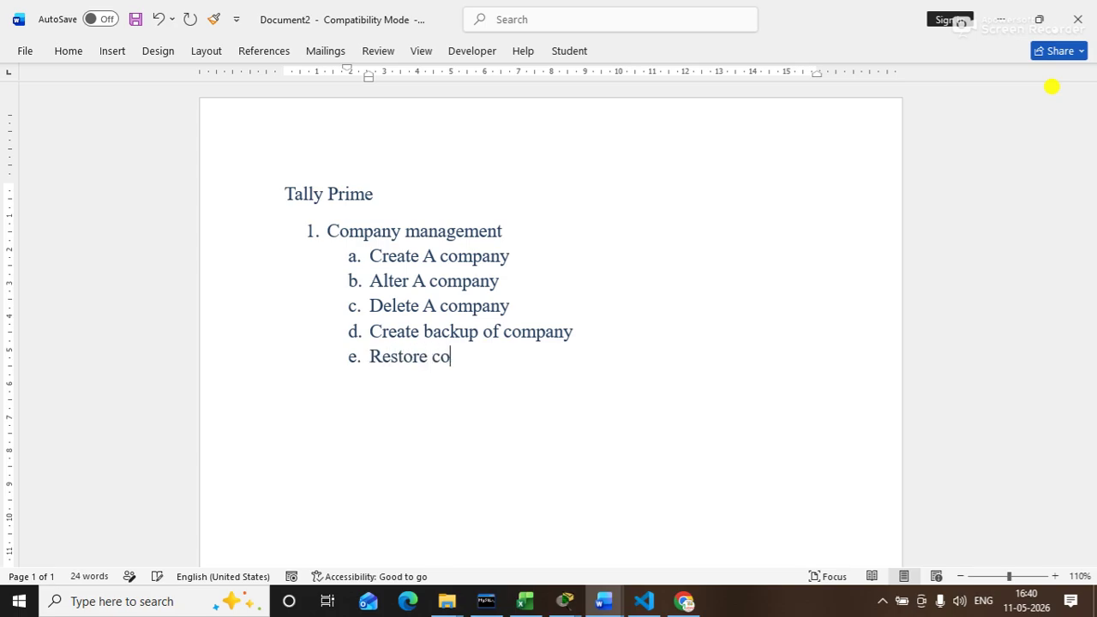
key(BackSpace)
key(BackSpace)
key(BackSpace)
key(BackSpace)
text(the compaby)
key(BackSpace)
key(BackSpace)
key(BackSpace)
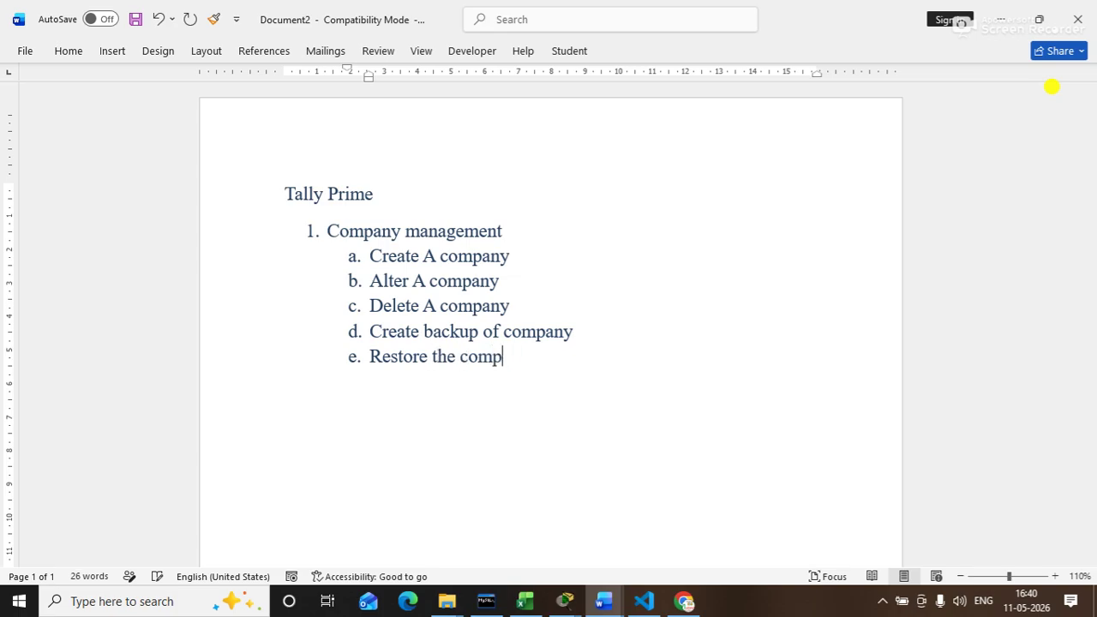
text(any in tal)
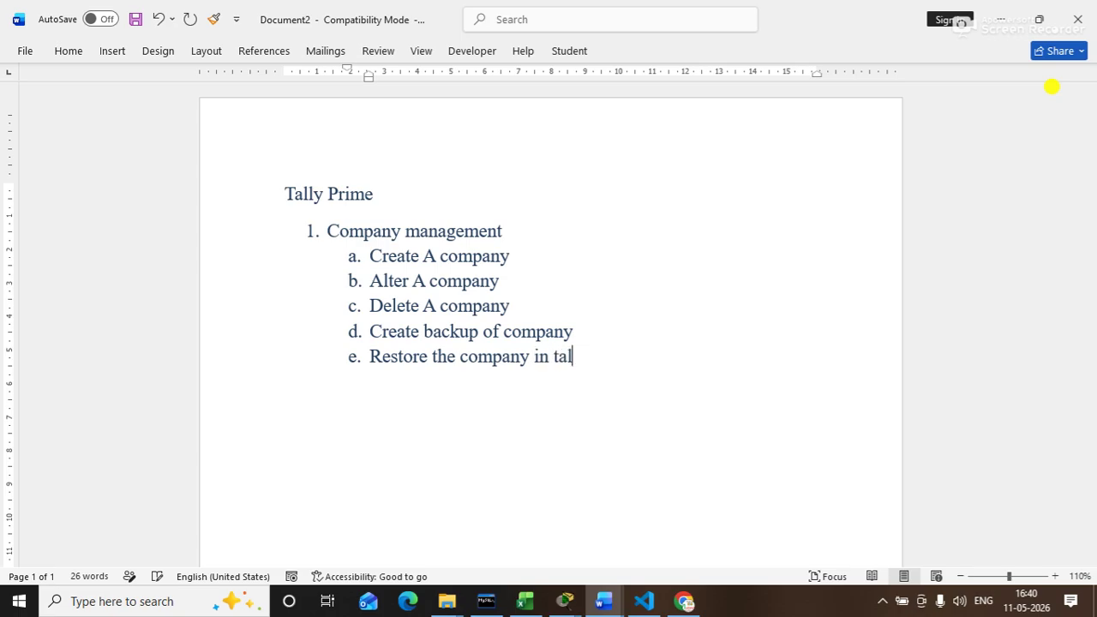
text(ly prime)
key(Return)
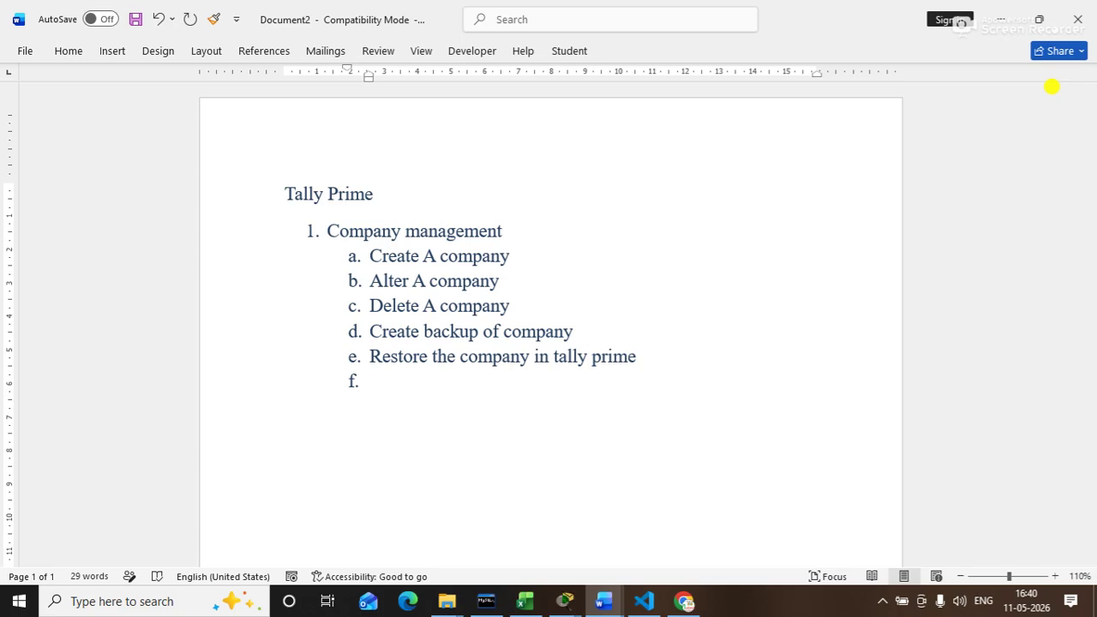
Step: Add sub-item f 'Enable security over the company', then promote the next line to item 2
text(enable security)
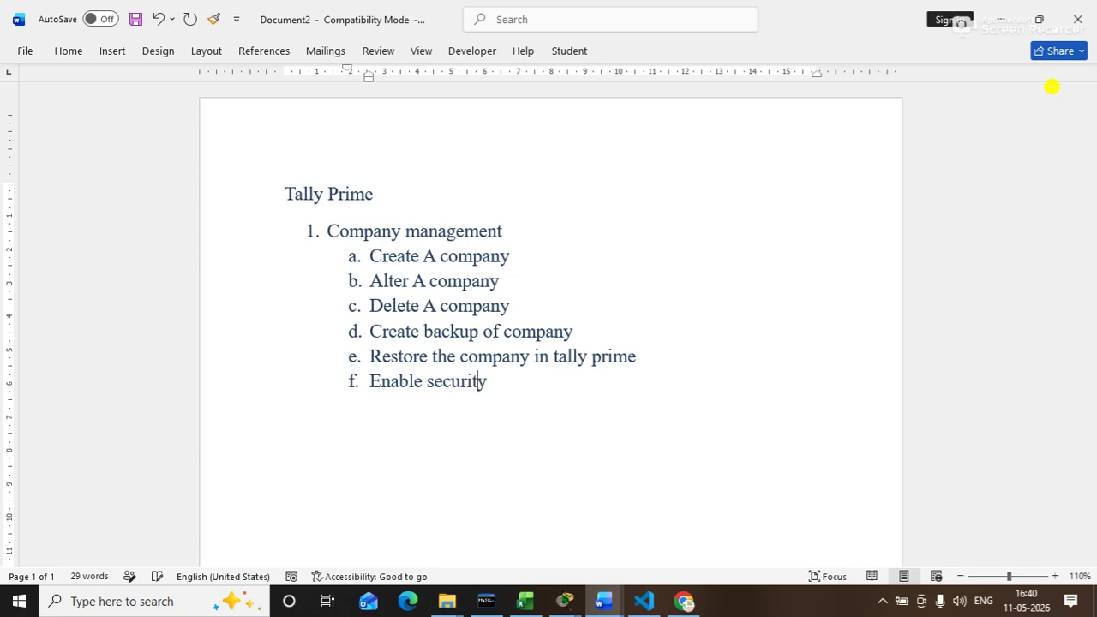
text( over the company)
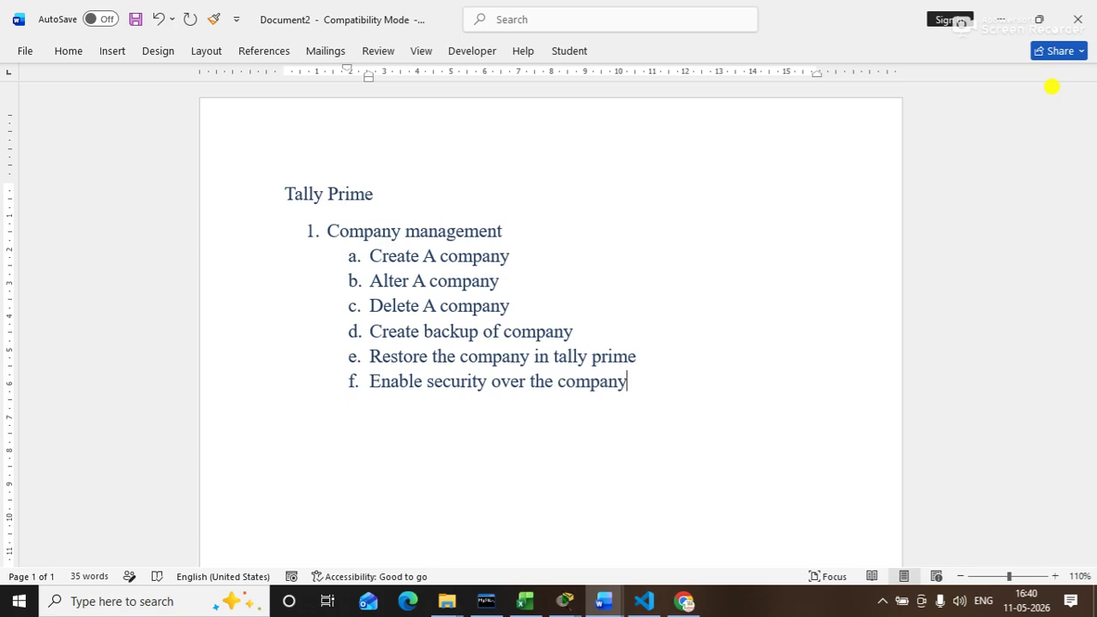
key(Return)
key(shift+Tab)
Step: Insert sub-item g 'Import company data' after the Enable security item
click(639, 381)
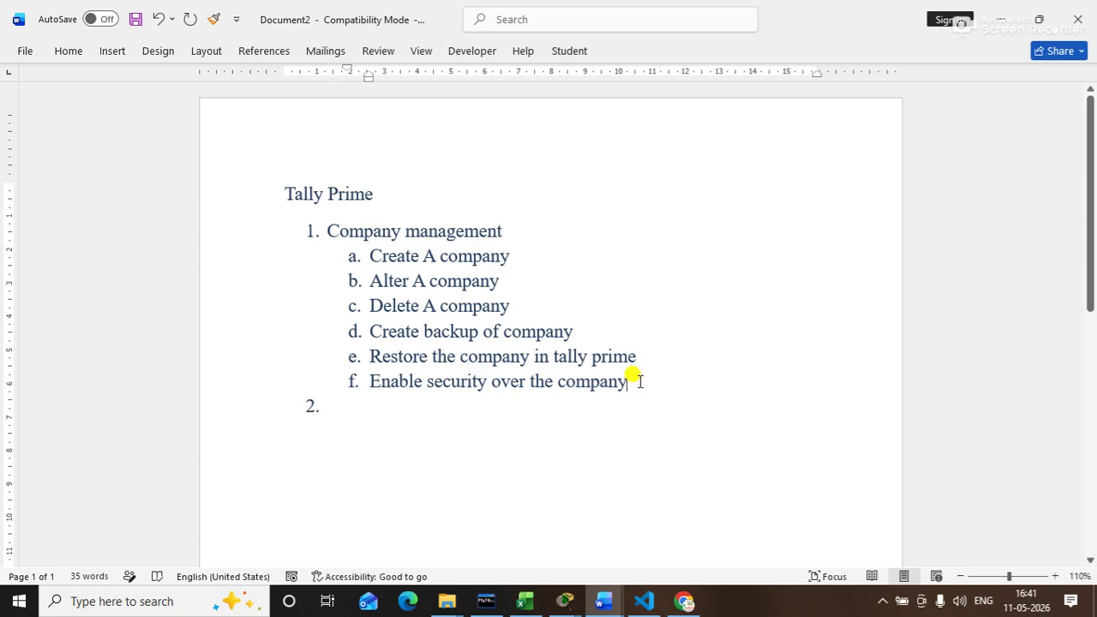
key(Down)
click(640, 383)
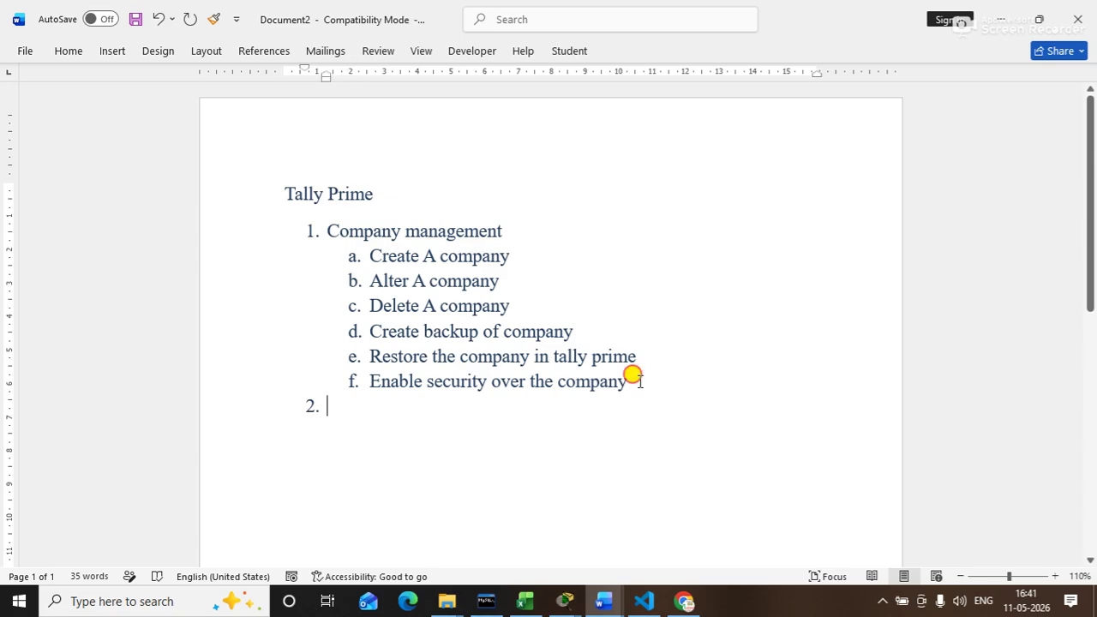
key(Return)
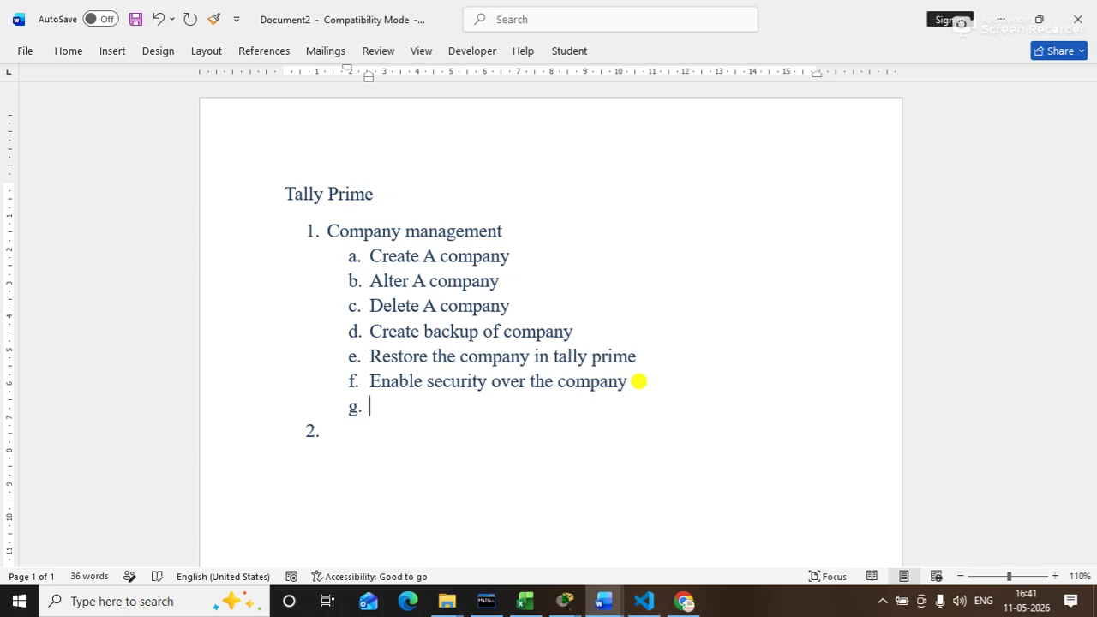
text(import comapn)
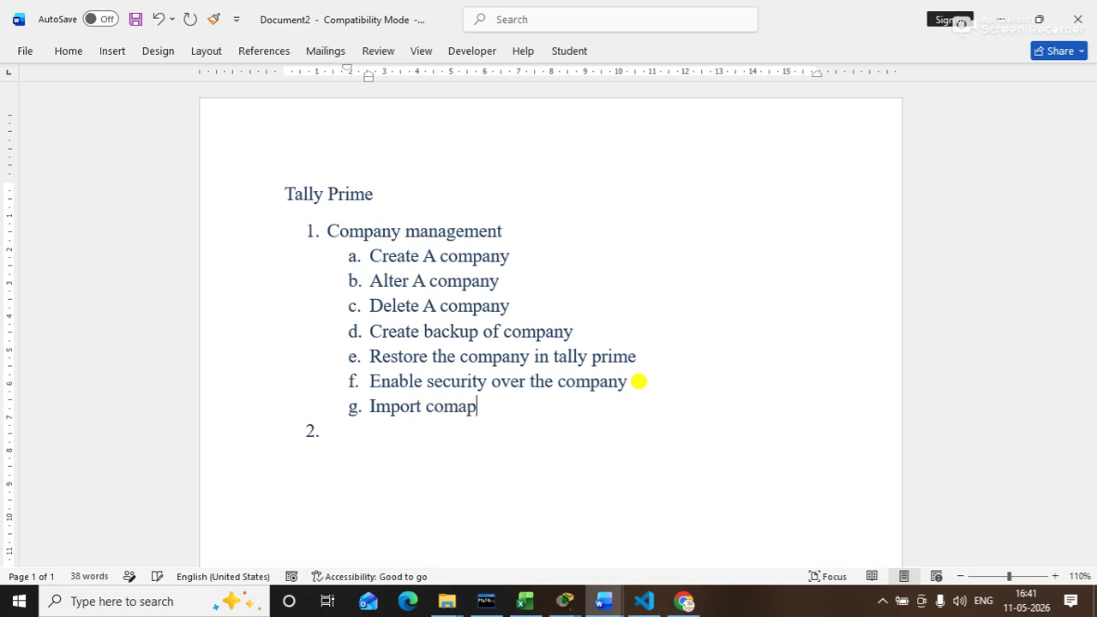
key(BackSpace)
key(BackSpace)
key(BackSpace)
text(m)
key(BackSpace)
text(pany data)
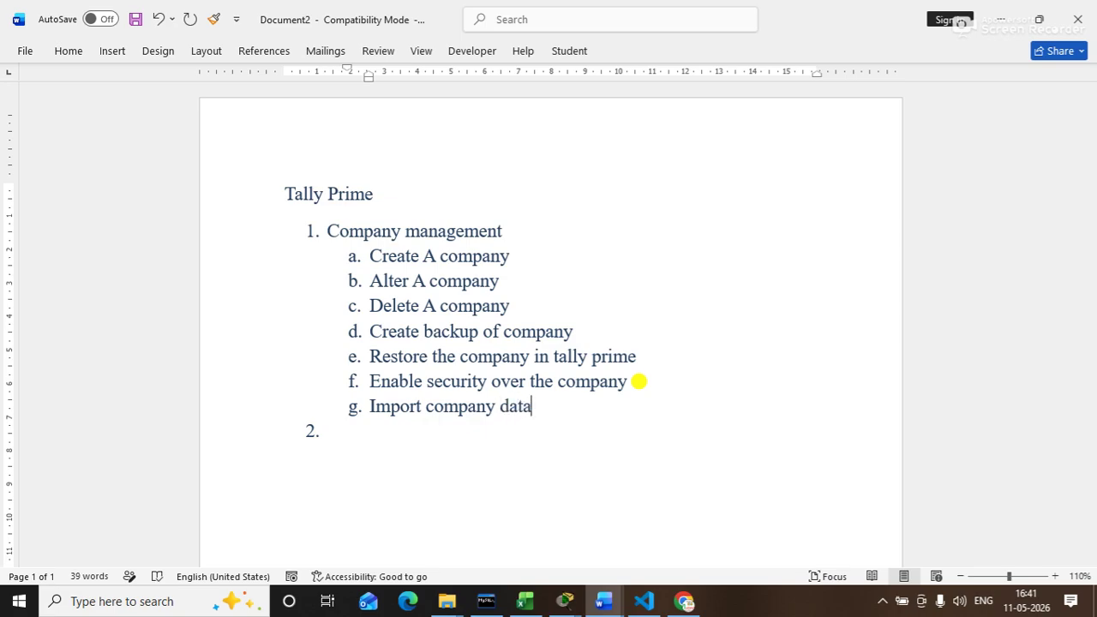
Step: Add sub-item h 'Export company data' and return to the empty item 2
key(Return)
text(expor)
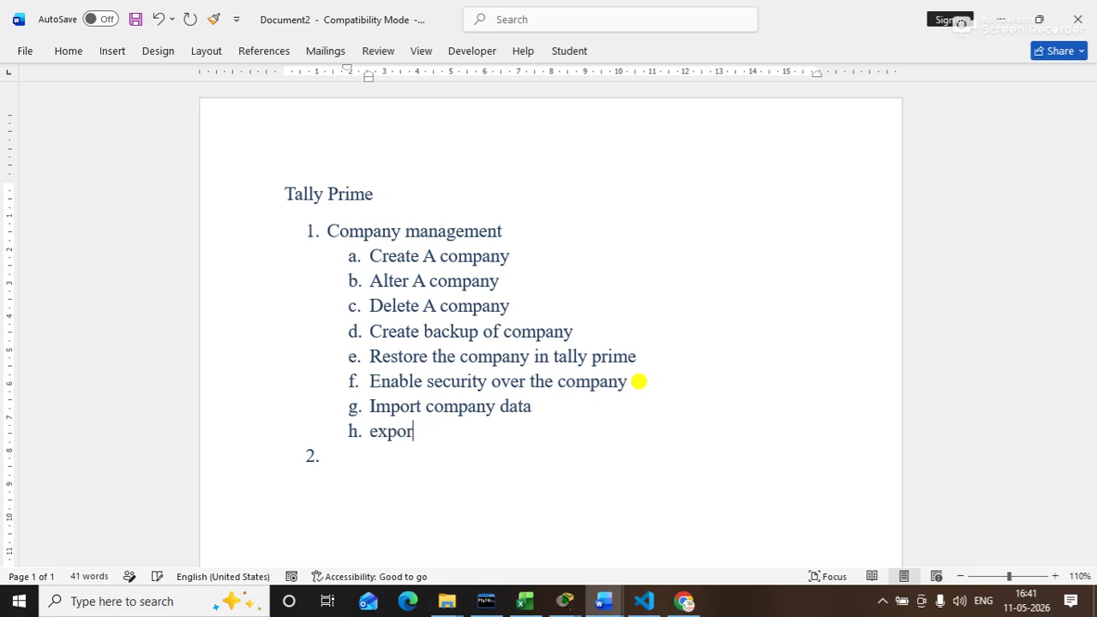
text(t company data)
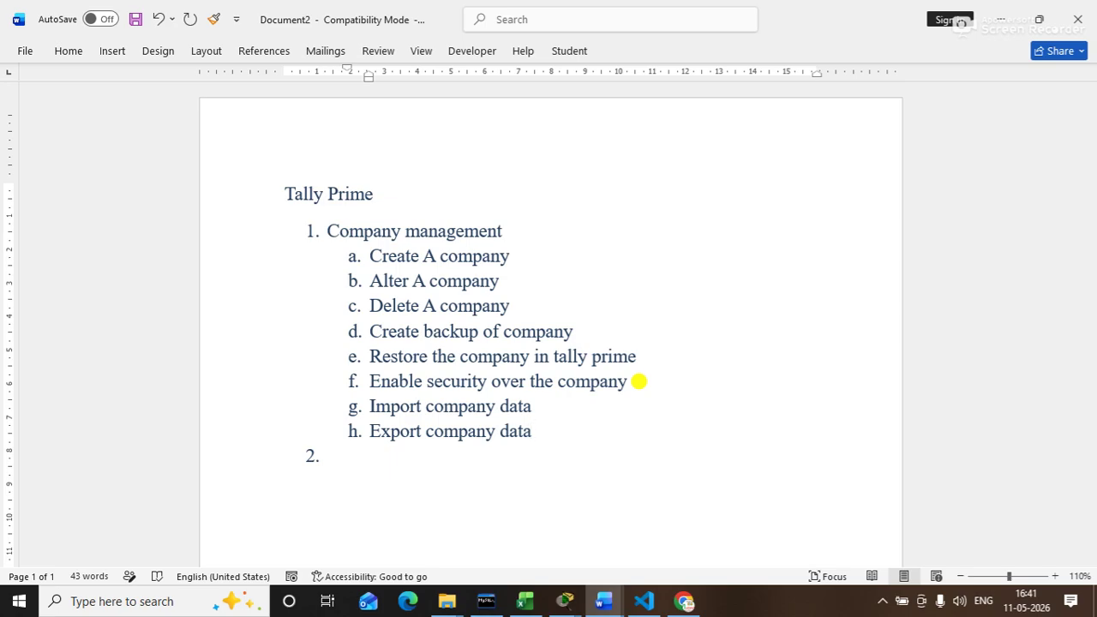
drag(533, 430, 375, 257)
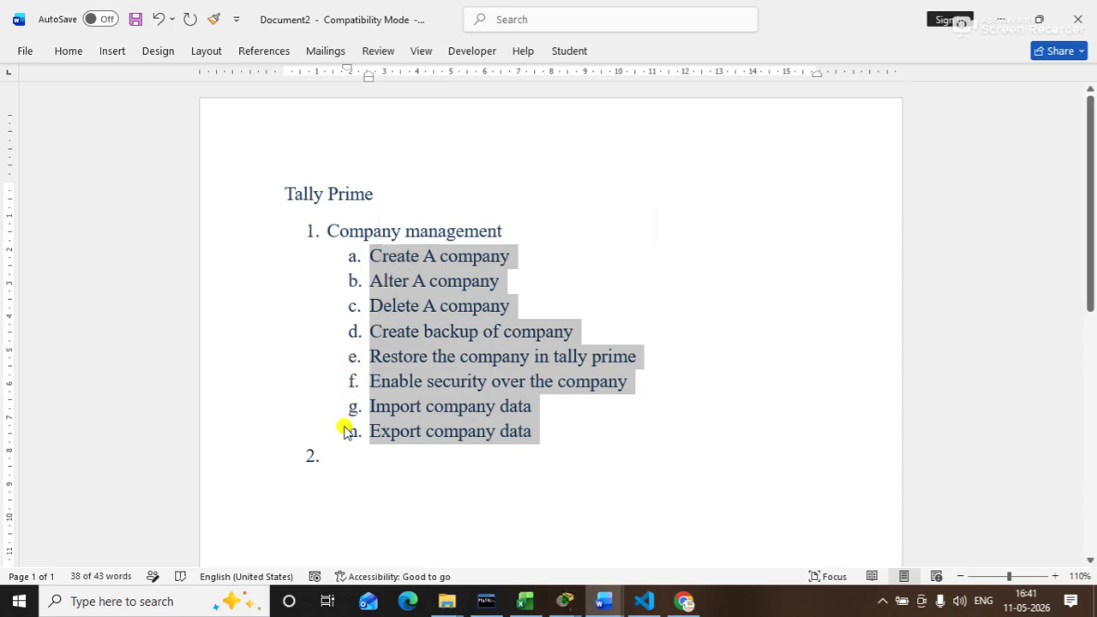
click(342, 455)
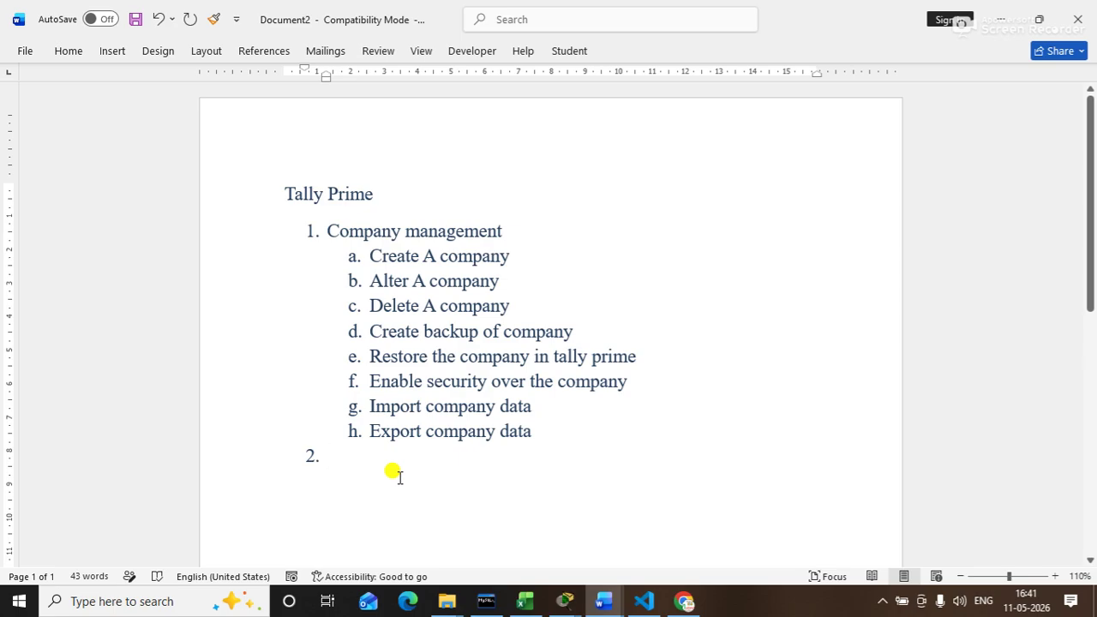
Step: Name item 2 'Inventory management' with sub-item a 'Unit' and a deeper level below it
text(i)
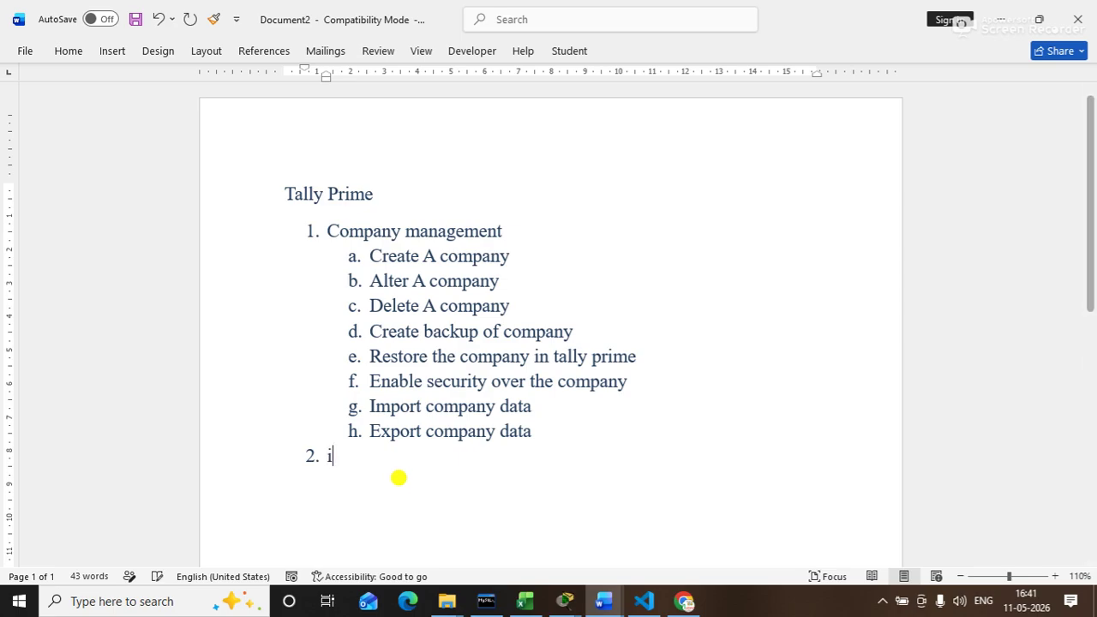
text(nve)
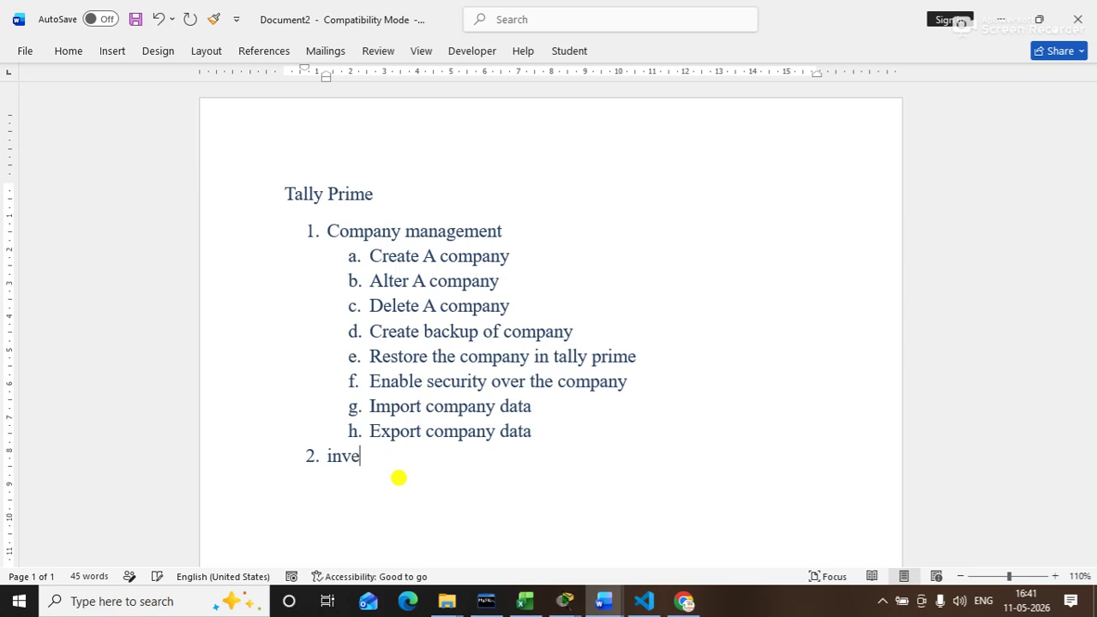
text(ntory management)
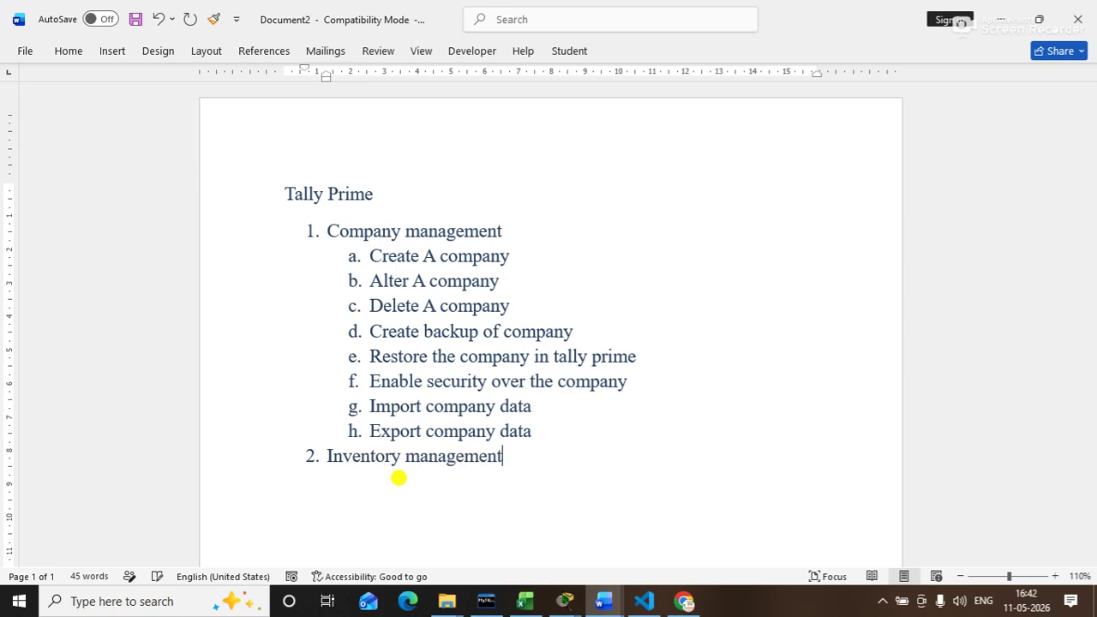
key(Return)
key(Tab)
text(unit)
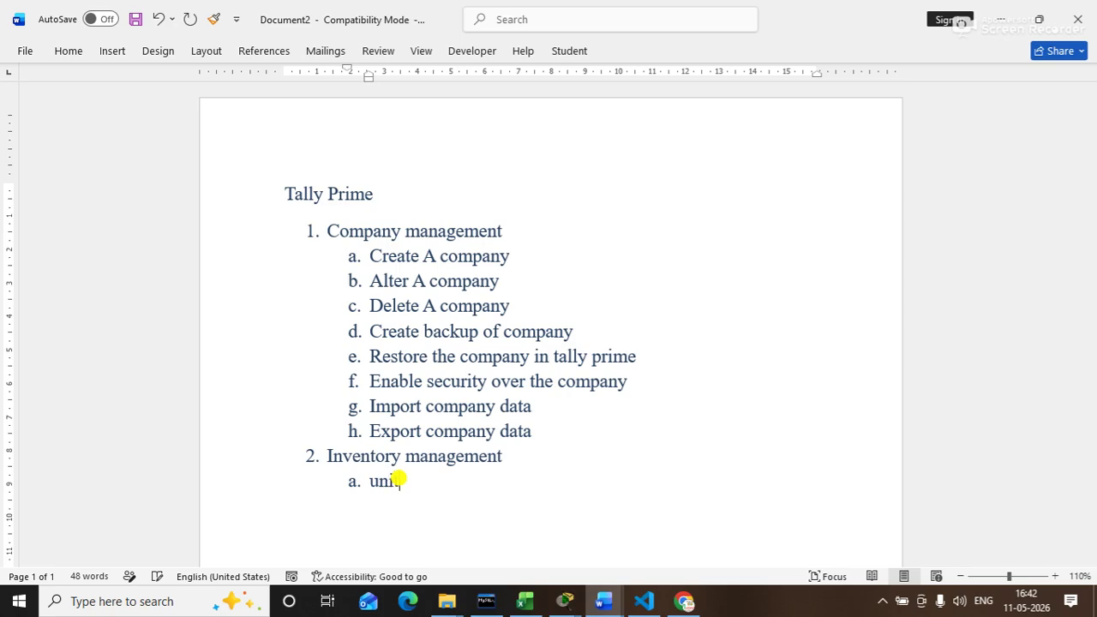
key(Return)
key(Tab)
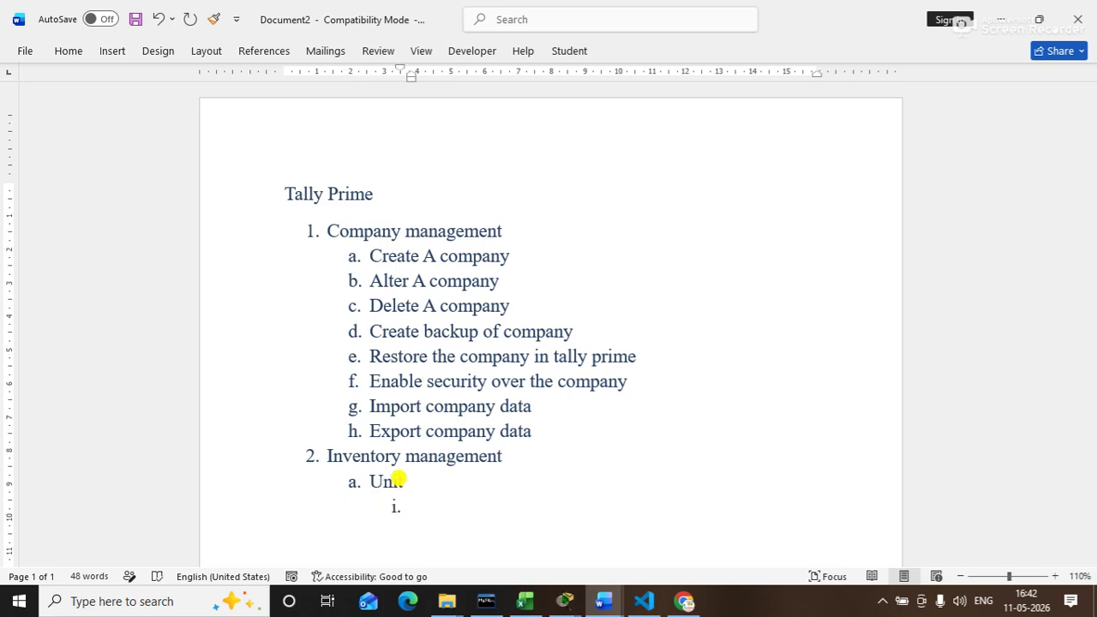
Step: List Create, Alter and View under Unit, then return to the b. level
text(crate)
key(BackSpace)
key(BackSpace)
key(BackSpace)
text(eate)
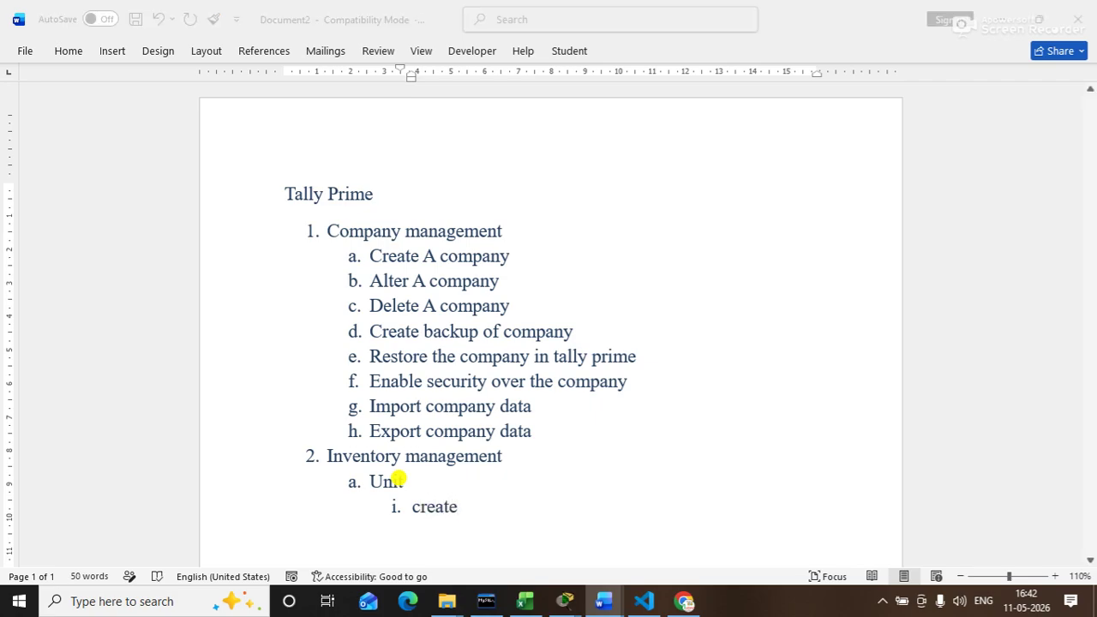
key(Return)
text(alter)
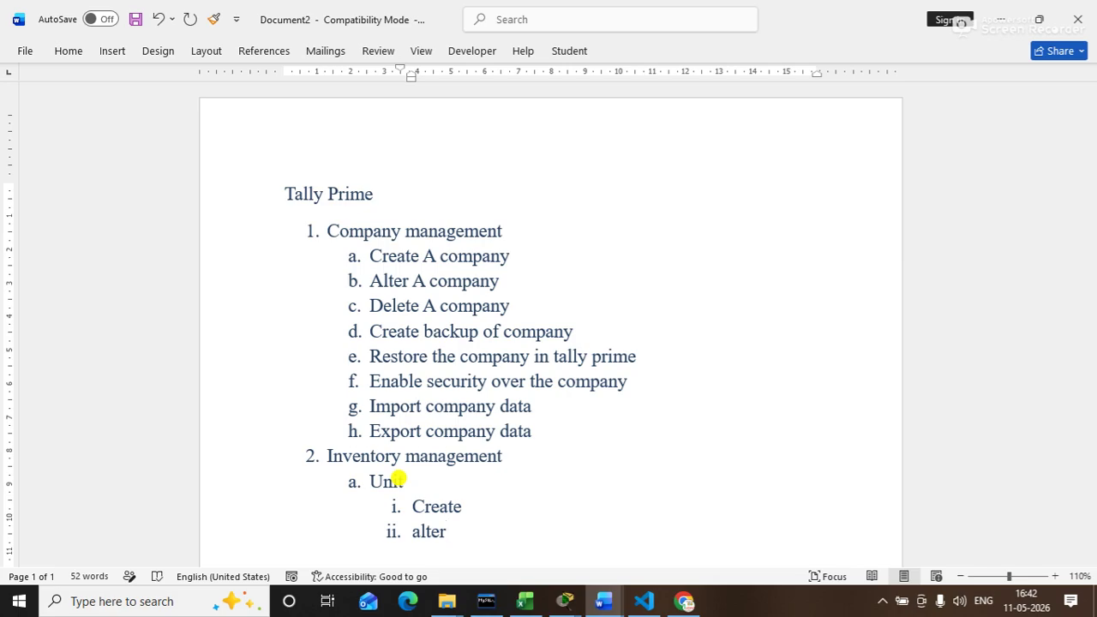
key(Return)
text(viv)
key(BackSpace)
text(ew)
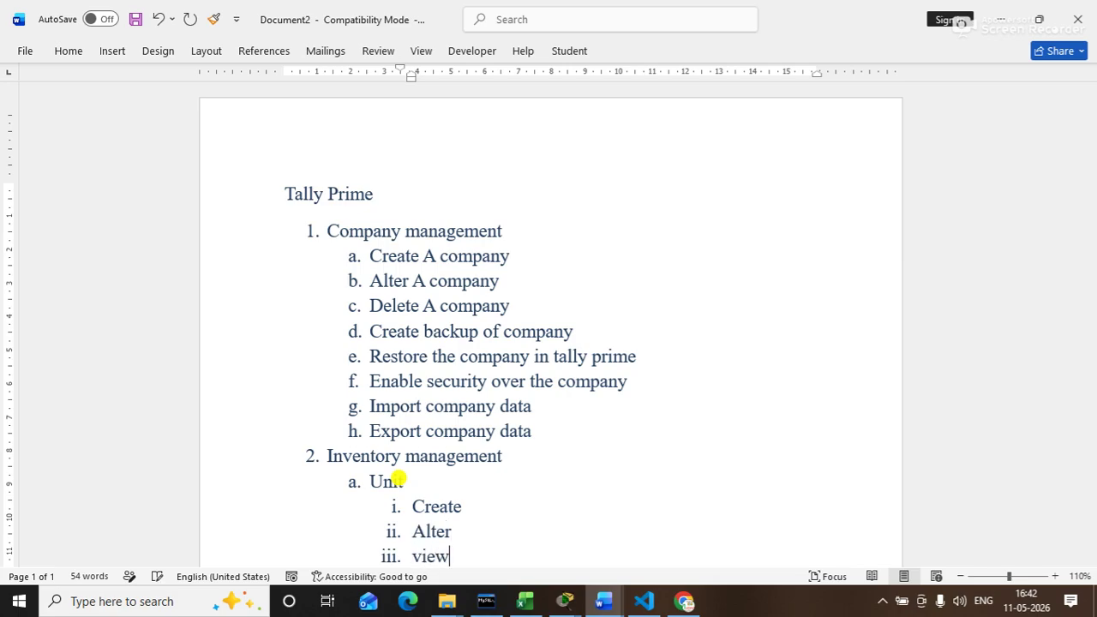
key(Return)
key(shift+Tab)
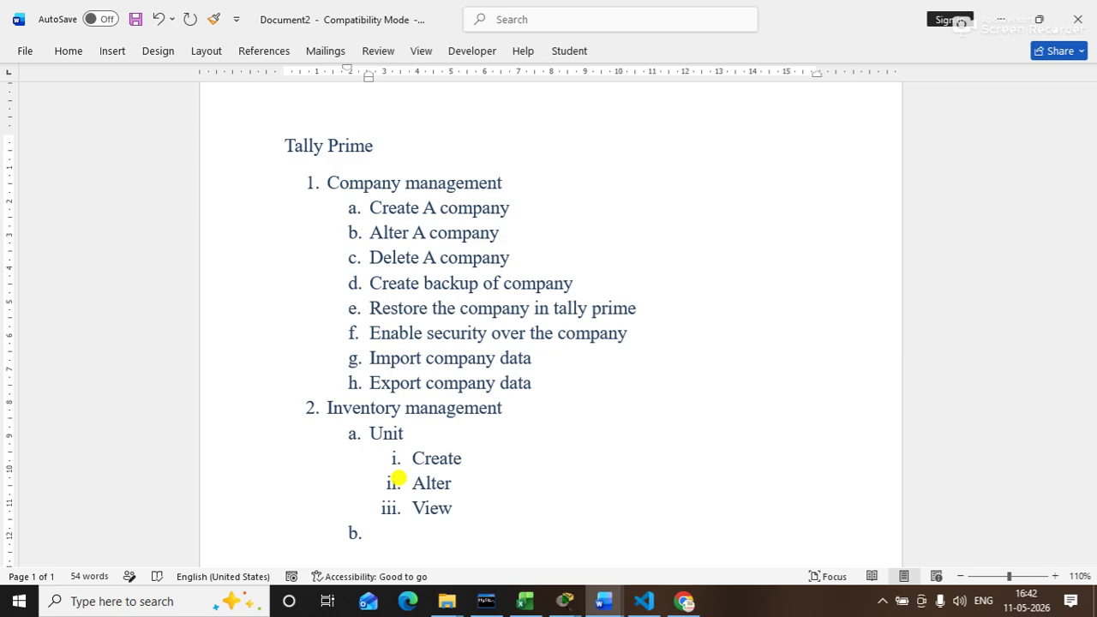
Step: Add sub-item b 'Stock Item' with an indented line beneath it
text(stock)
key(Return)
key(Tab)
key(Up)
text(ite)
key(BackSpace)
key(BackSpace)
key(BackSpace)
text(Item)
key(Down)
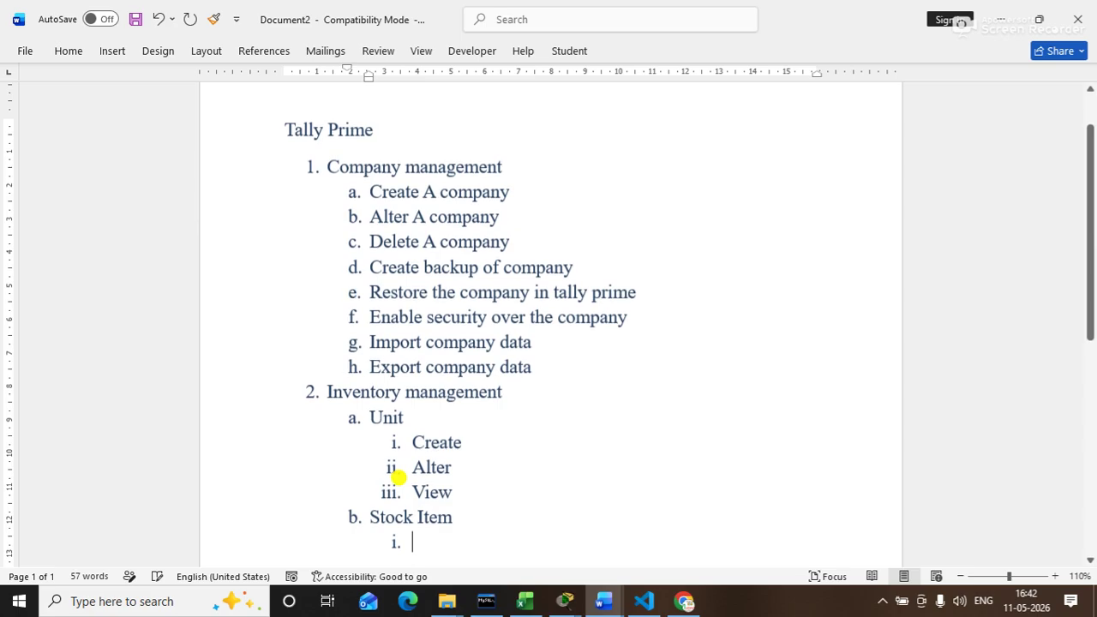
Step: List Create, Alter and View under Stock Item, then promote the next line to item 3
text(create)
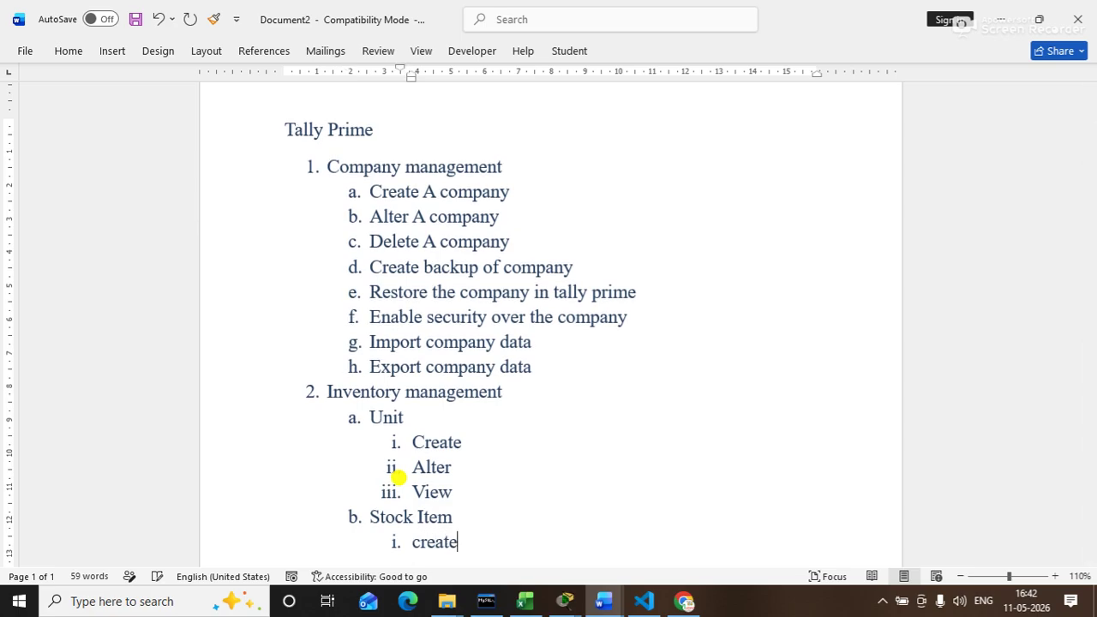
key(Return)
text(alter)
key(Return)
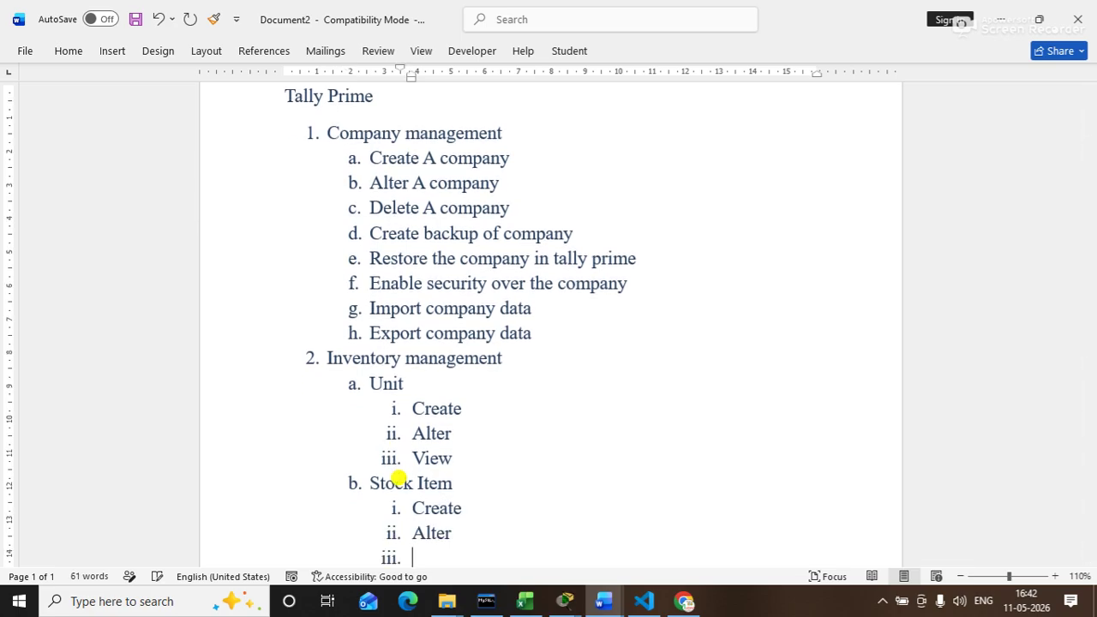
text(view)
key(Return)
key(shift+Tab)
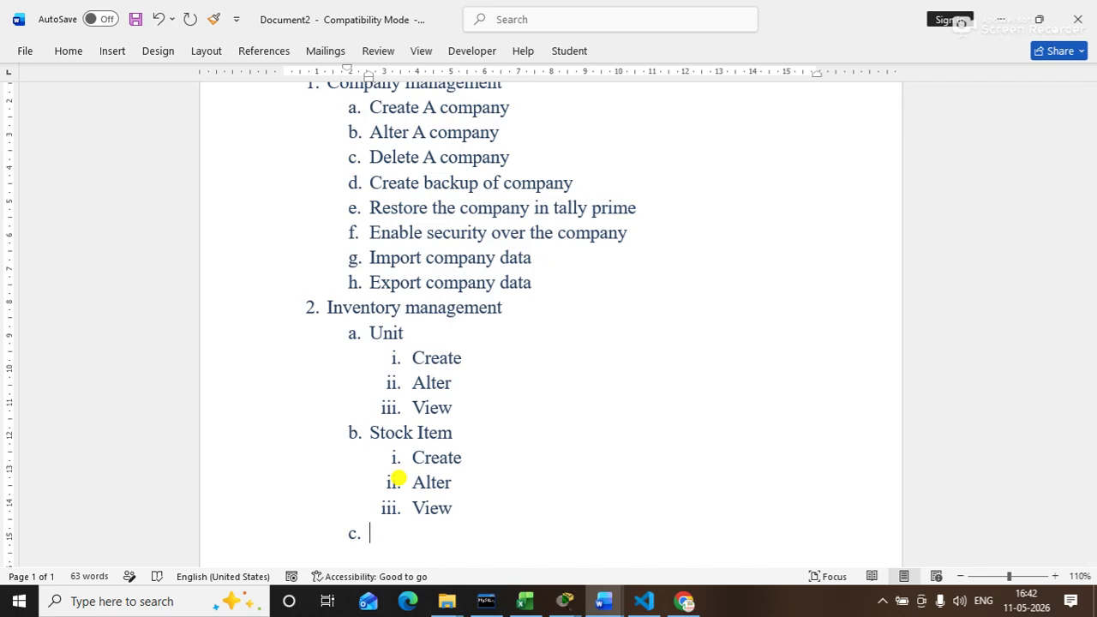
key(shift+Tab)
Step: Name item 3 'Account management' with sub-item a 'Group'
text(acou)
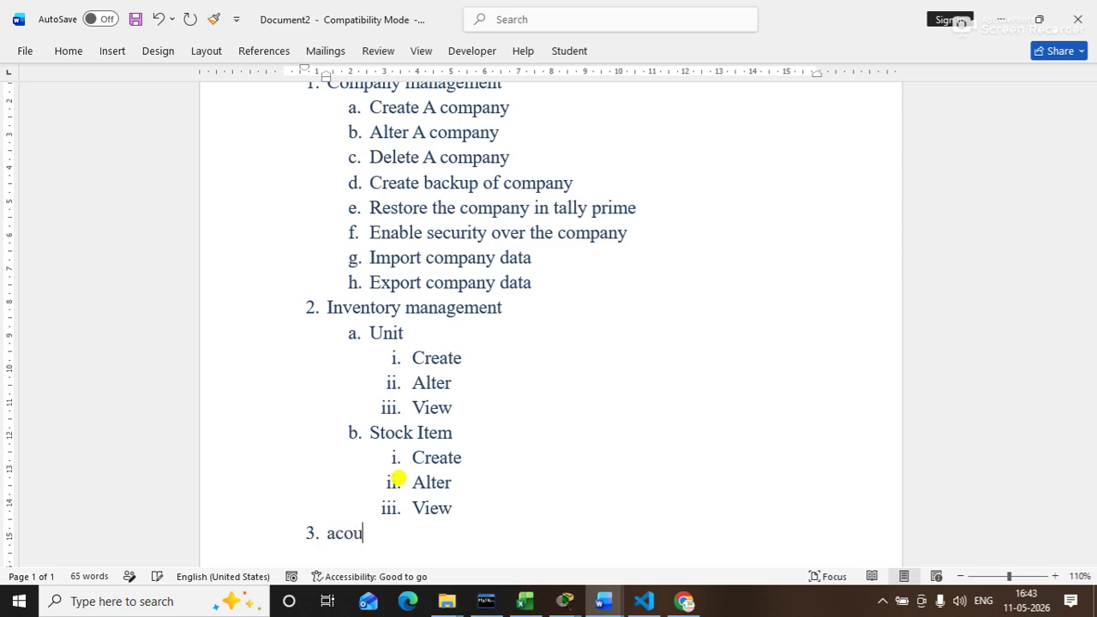
key(BackSpace)
key(BackSpace)
text(count management)
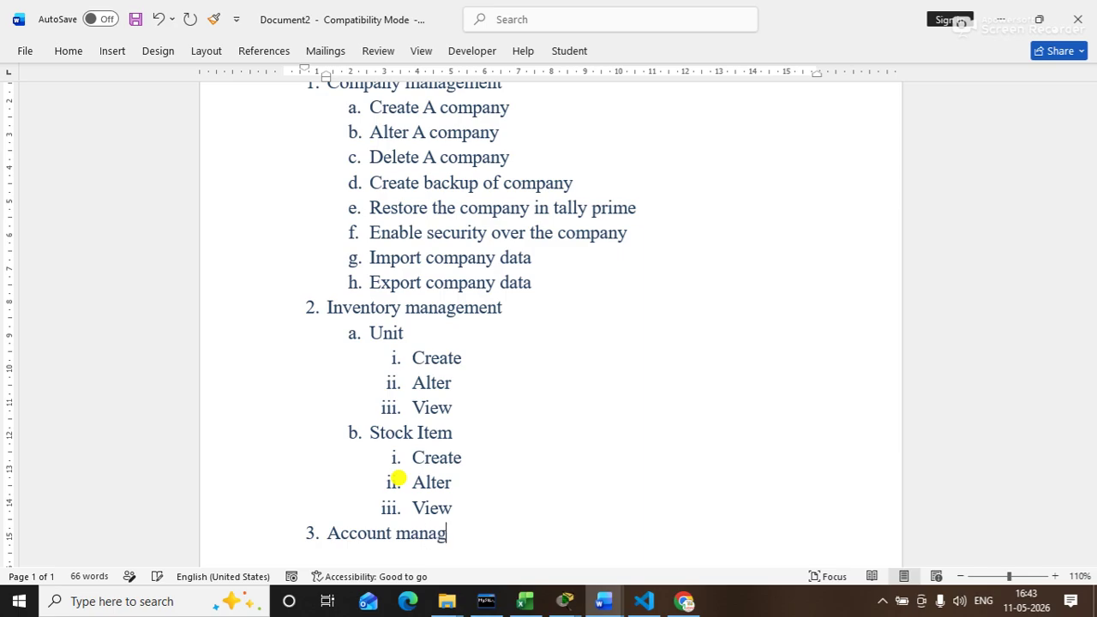
key(Return)
key(Tab)
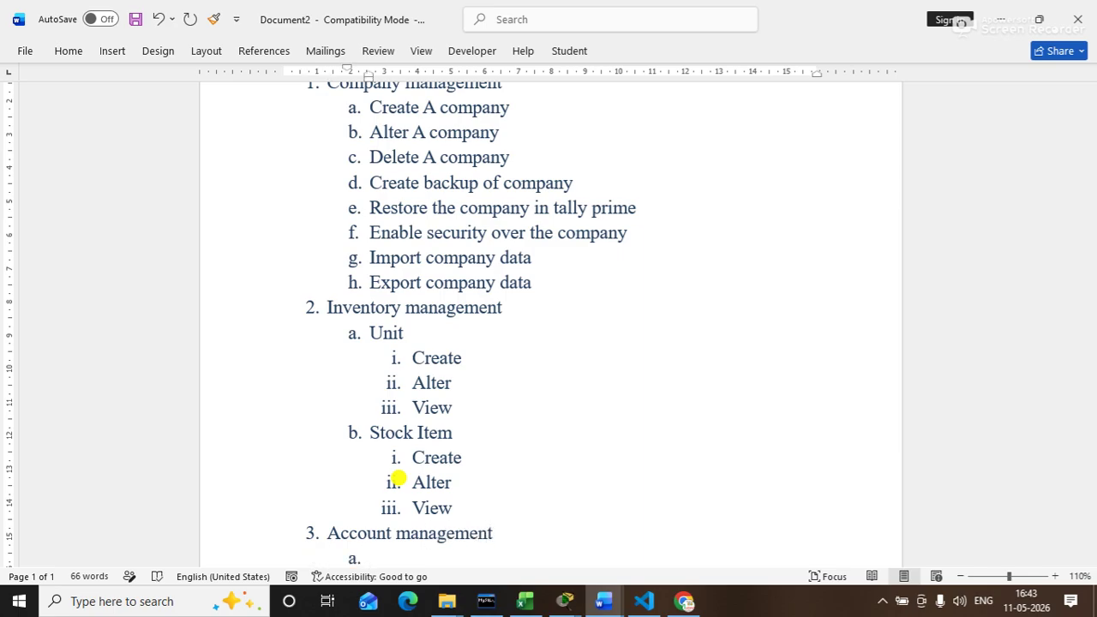
drag(1089, 295, 1091, 314)
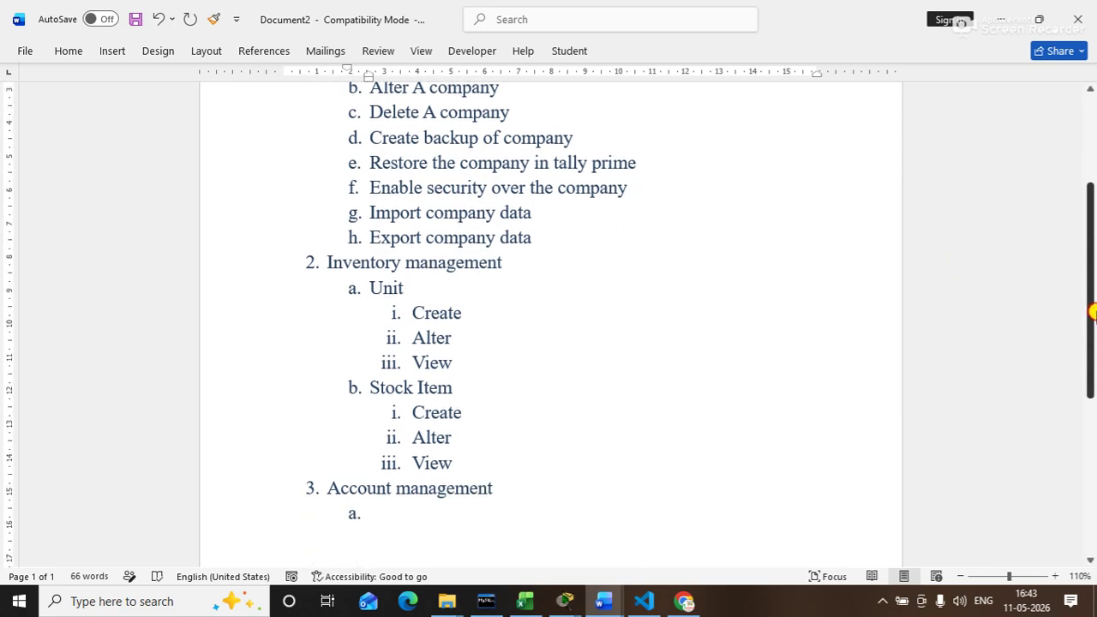
text(le)
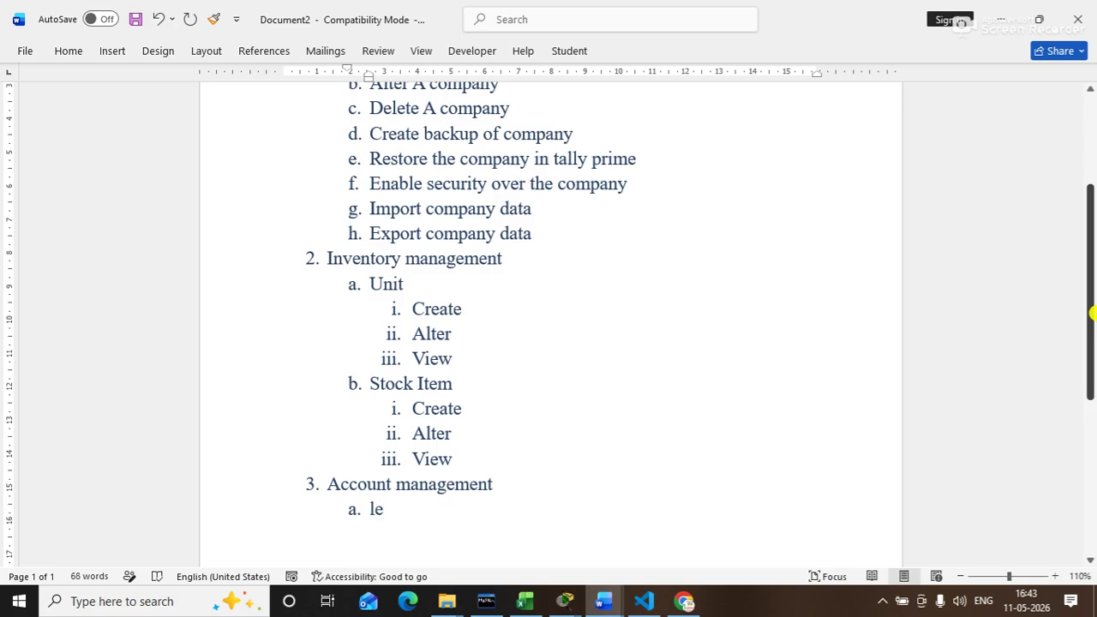
key(BackSpace)
key(BackSpace)
text(group)
Step: List Create, Alter and View under Group, then return to the b. level
key(Return)
key(Tab)
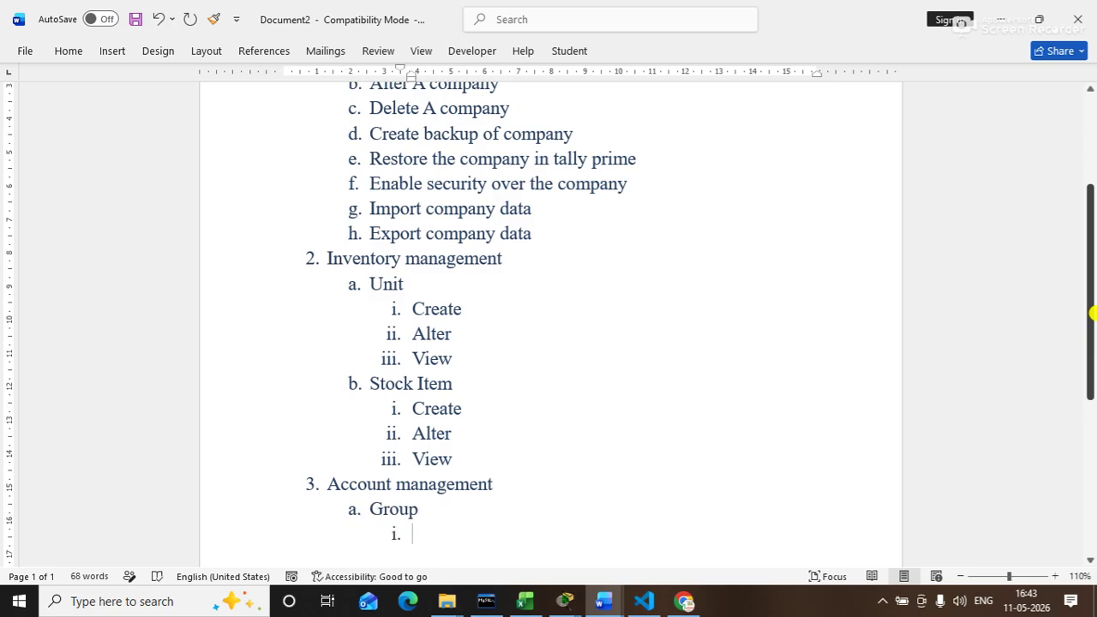
text(create)
key(Return)
text(alter)
key(Return)
text(view)
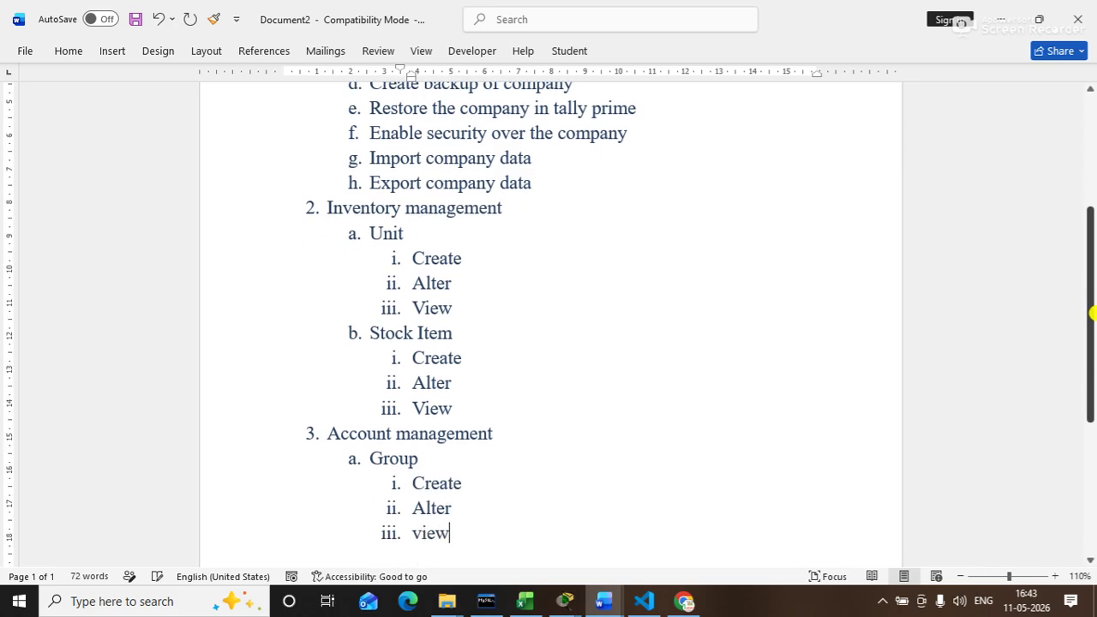
key(Return)
key(shift+Tab)
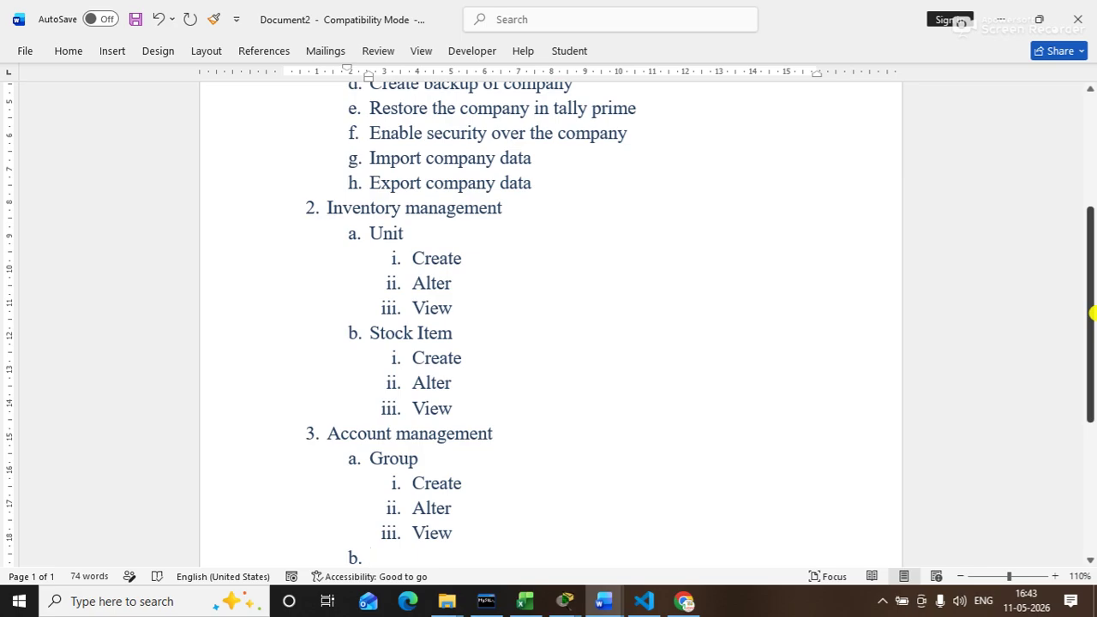
Step: Add sub-item b 'Ledger' listing Create, Alter, Delete and View
text(ledger)
key(Return)
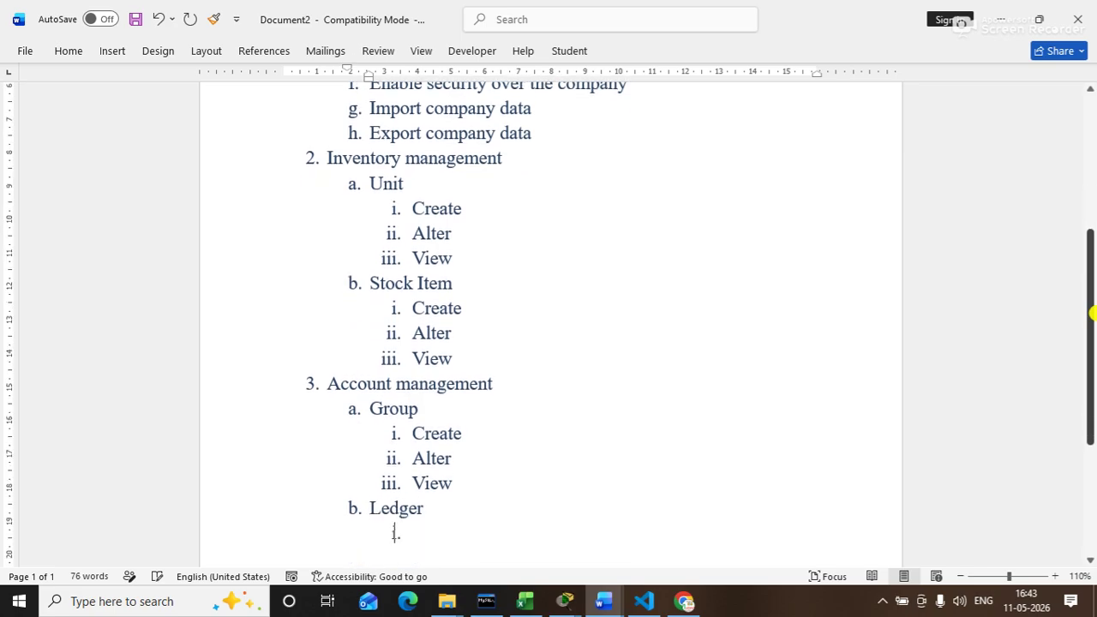
key(Tab)
text(creeate)
key(BackSpace)
key(BackSpace)
key(BackSpace)
key(BackSpace)
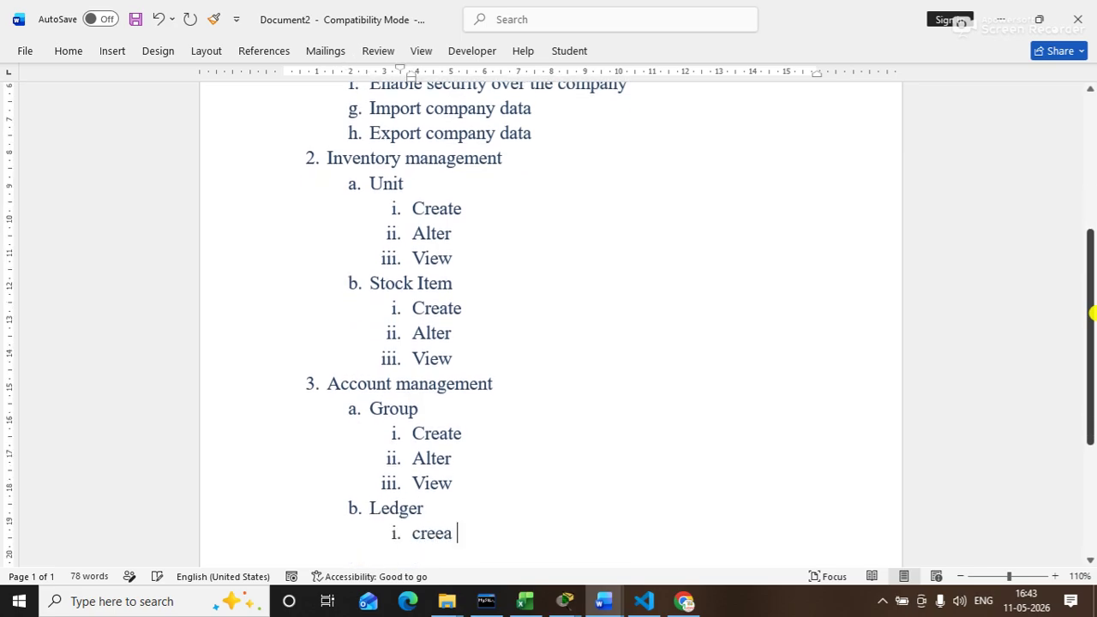
text(ate)
key(Return)
text(alter)
key(Return)
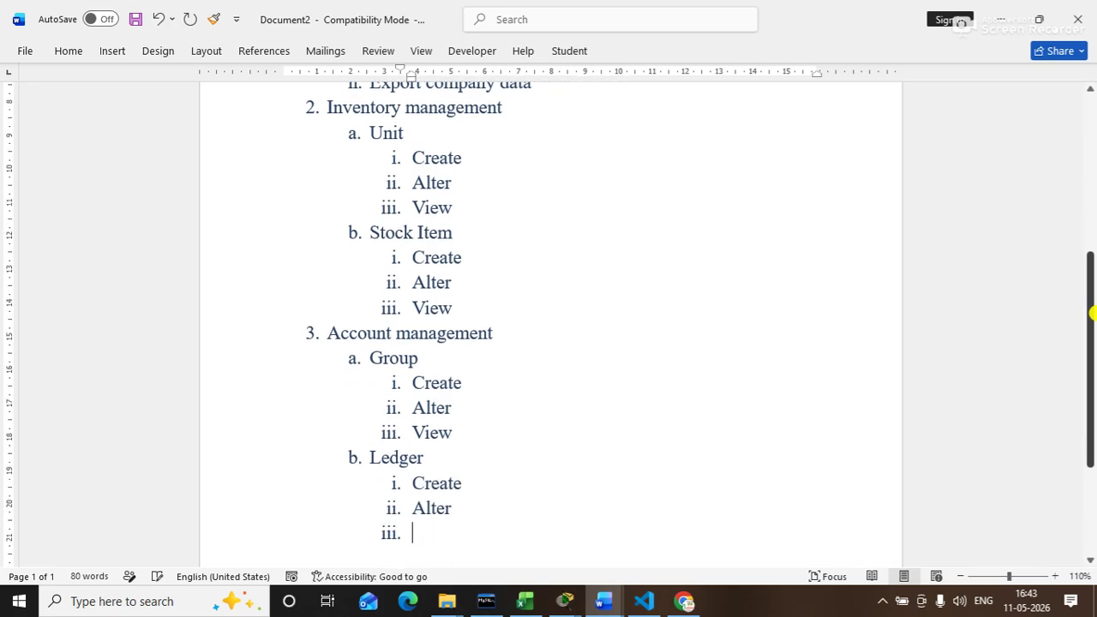
text(delete)
key(Return)
text(view)
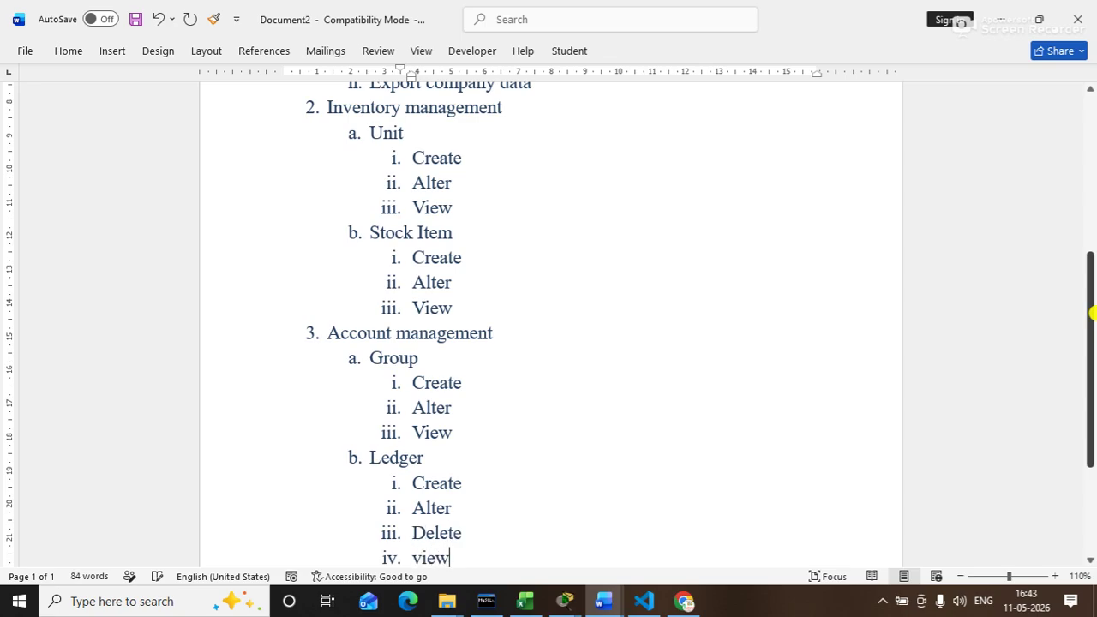
key(Return)
key(shift+Tab)
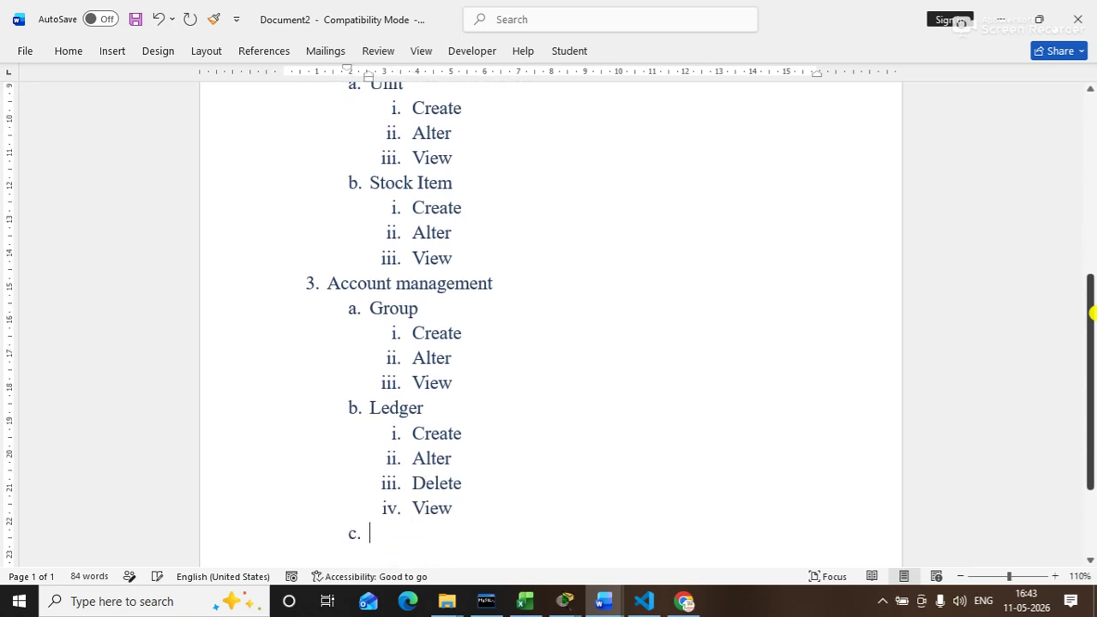
Step: Add sub-item c 'Voucher' listing Create, Alter, Delete and View
text(voucher)
key(Return)
key(Tab)
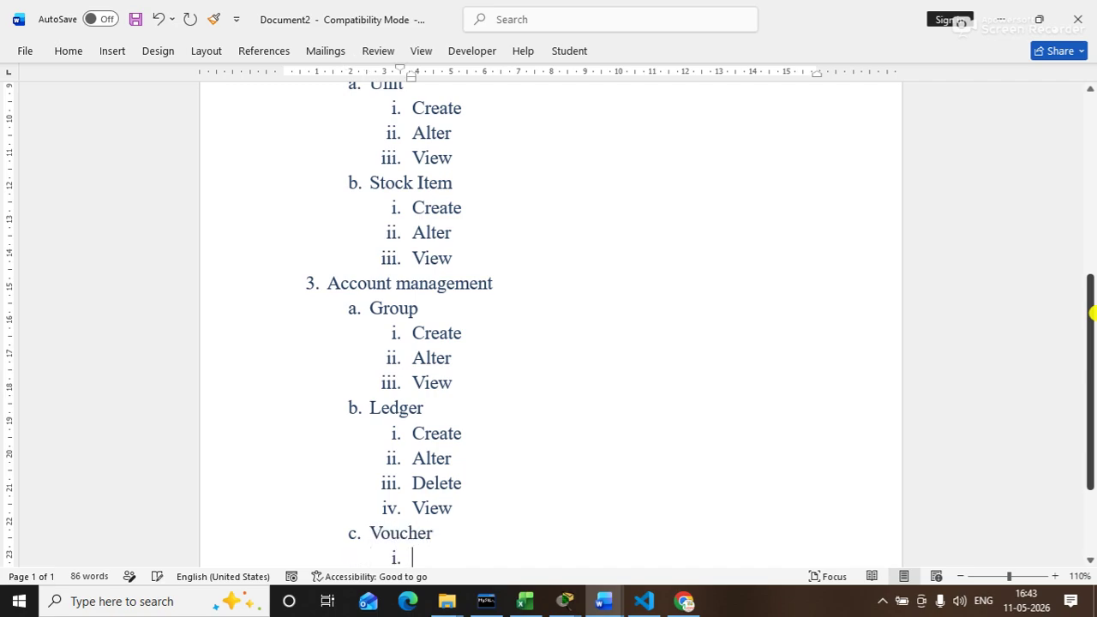
text(create)
key(Return)
text(alter)
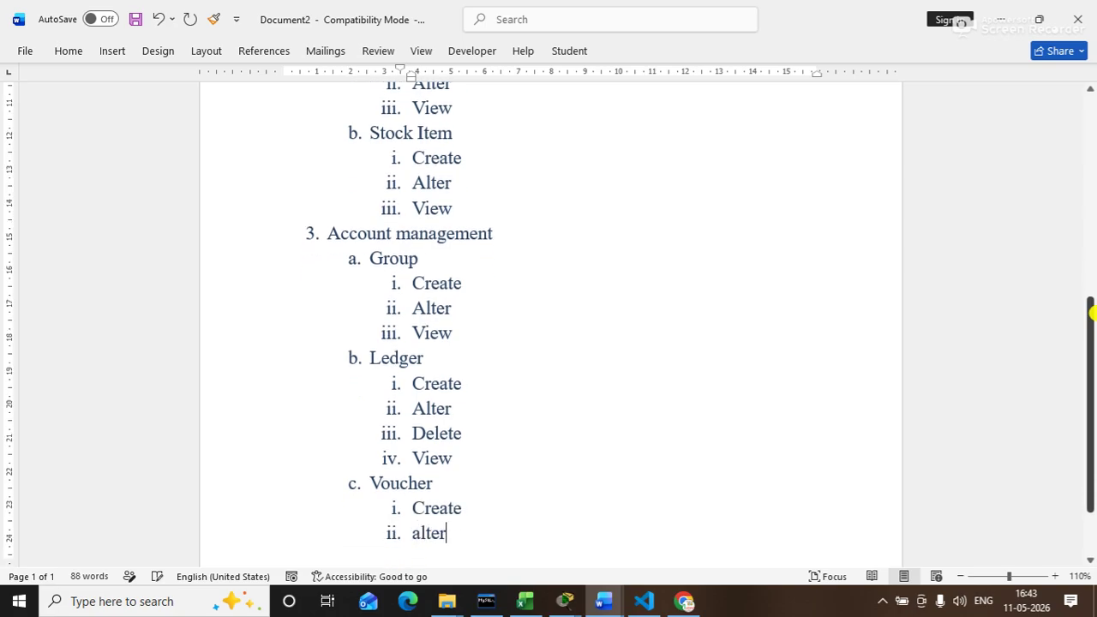
key(Return)
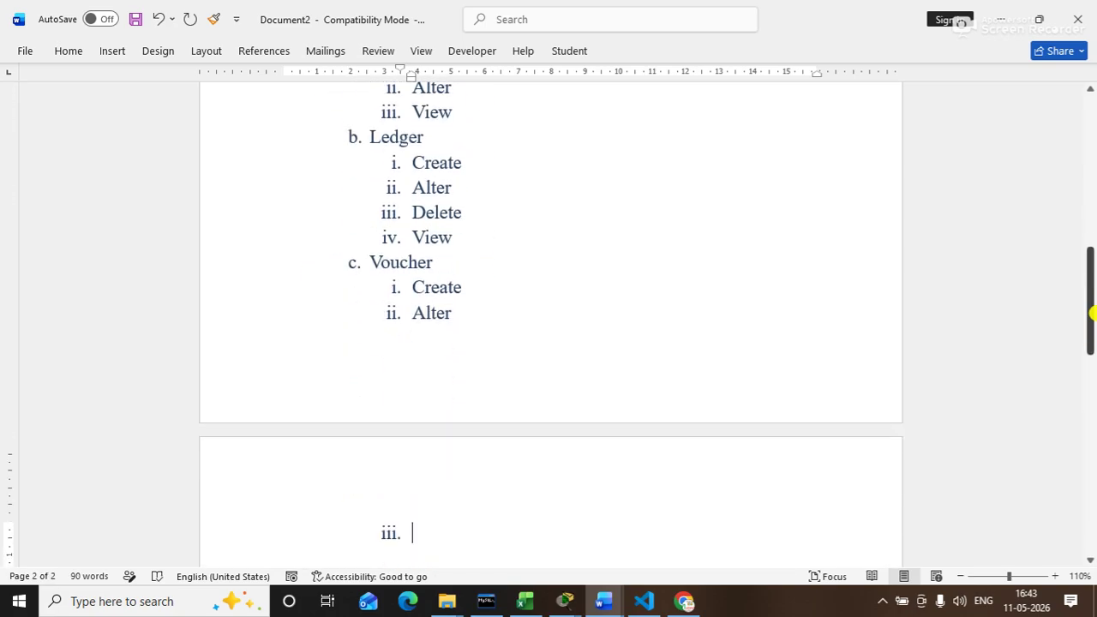
text(delete)
key(Return)
text(view)
key(Return)
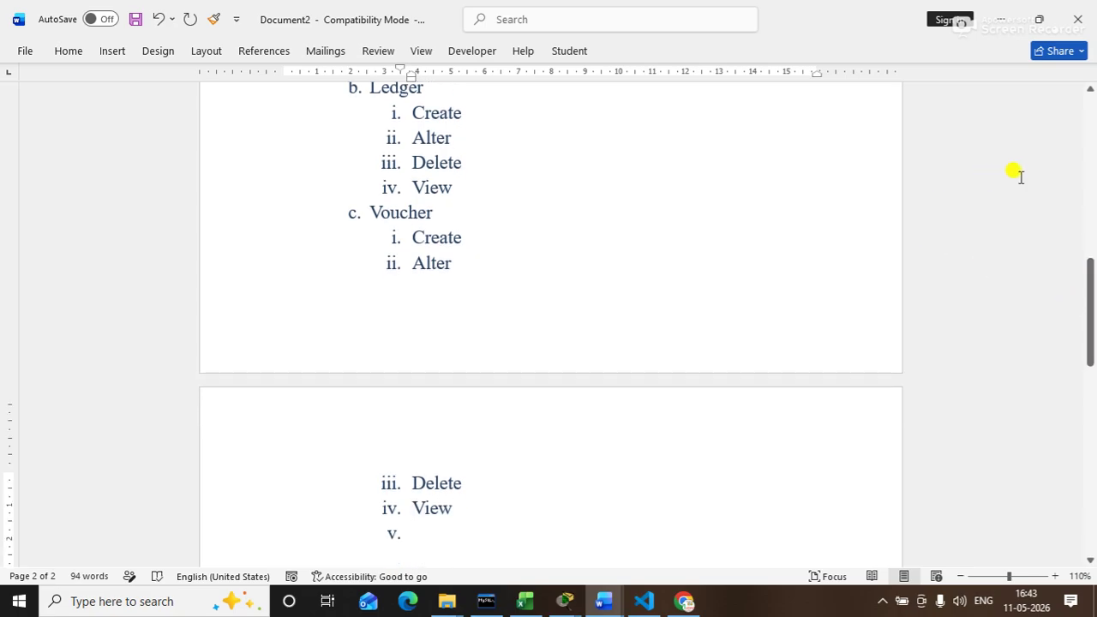
Step: Lower the bottom margin so Voucher's items fit page 1; unnumber and unindent the empty line
click(783, 257)
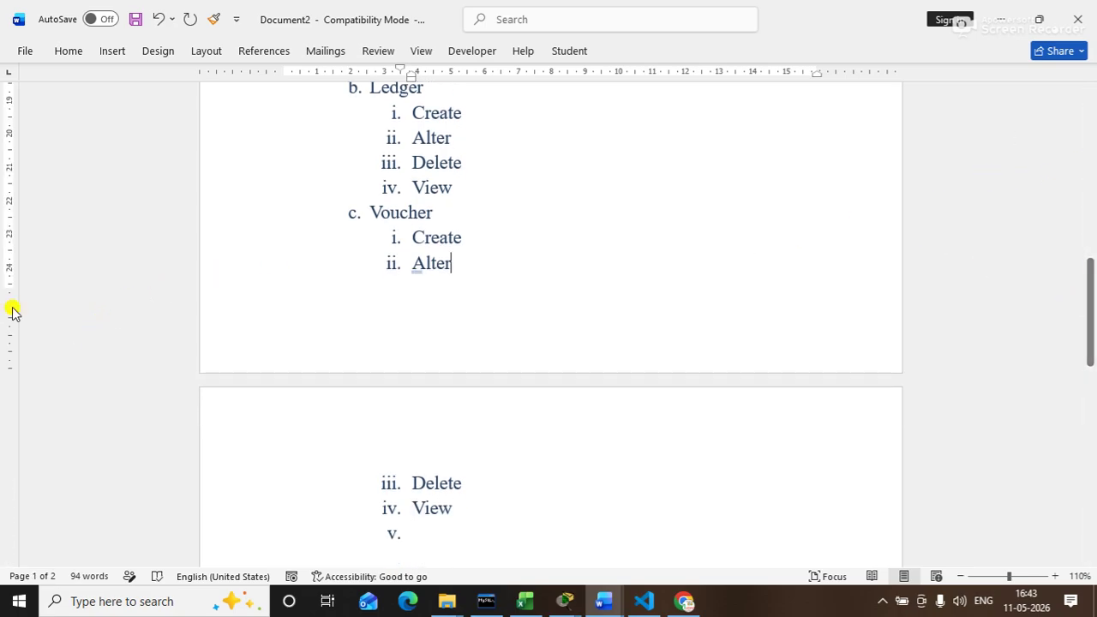
drag(10, 277, 21, 331)
click(452, 488)
key(BackSpace)
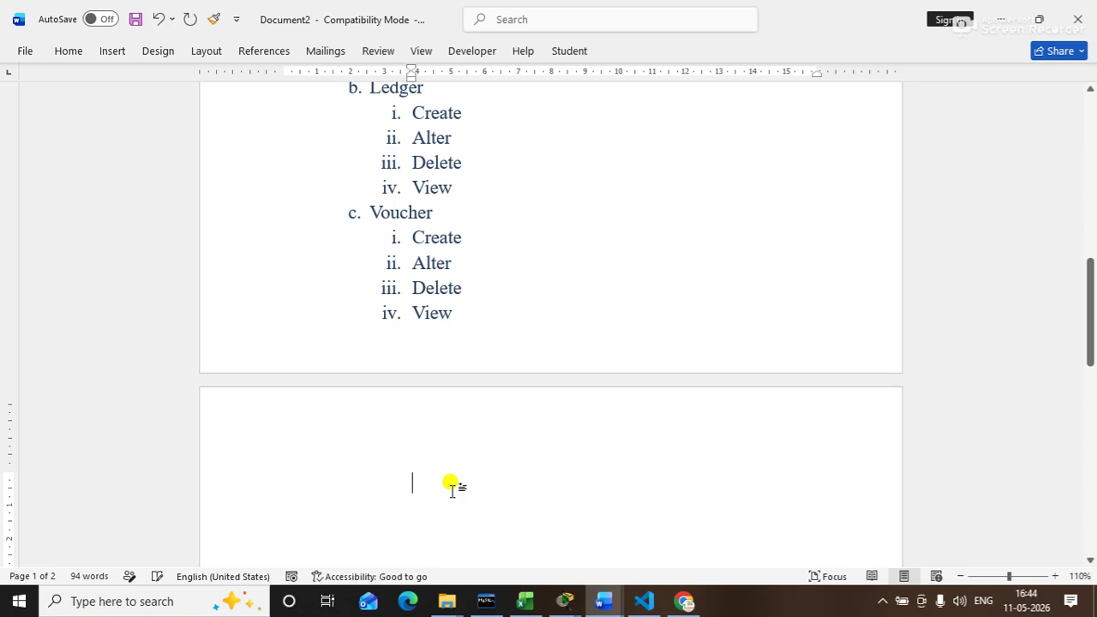
key(BackSpace)
key(BackSpace)
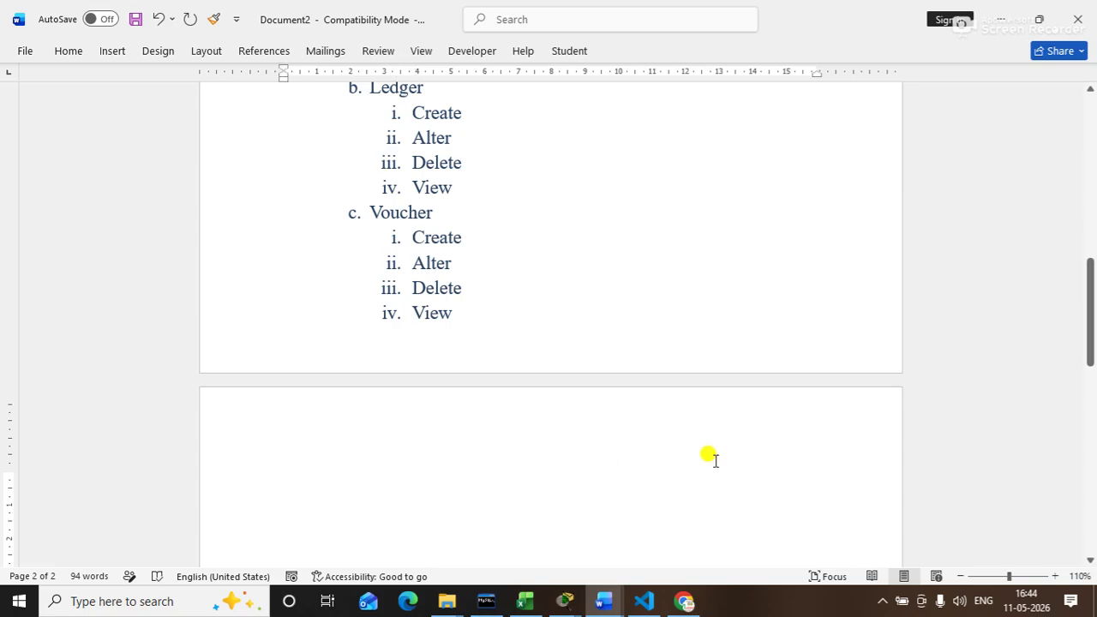
mouse_move(1089, 313)
mouse_down()
mouse_move(1082, 216)
mouse_move(1092, 309)
mouse_up()
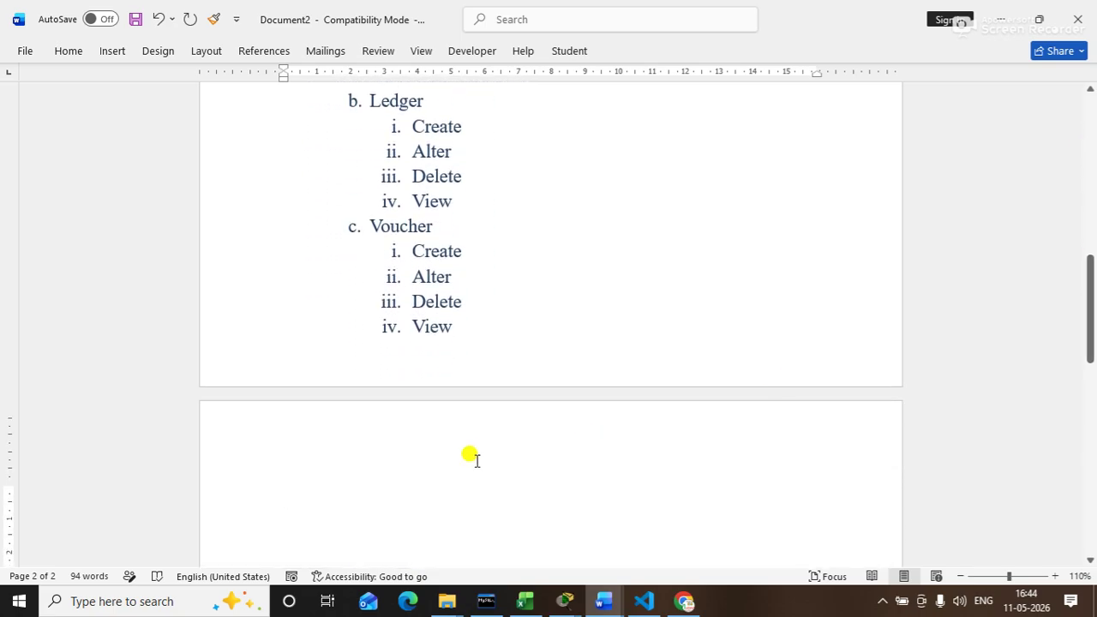
click(345, 440)
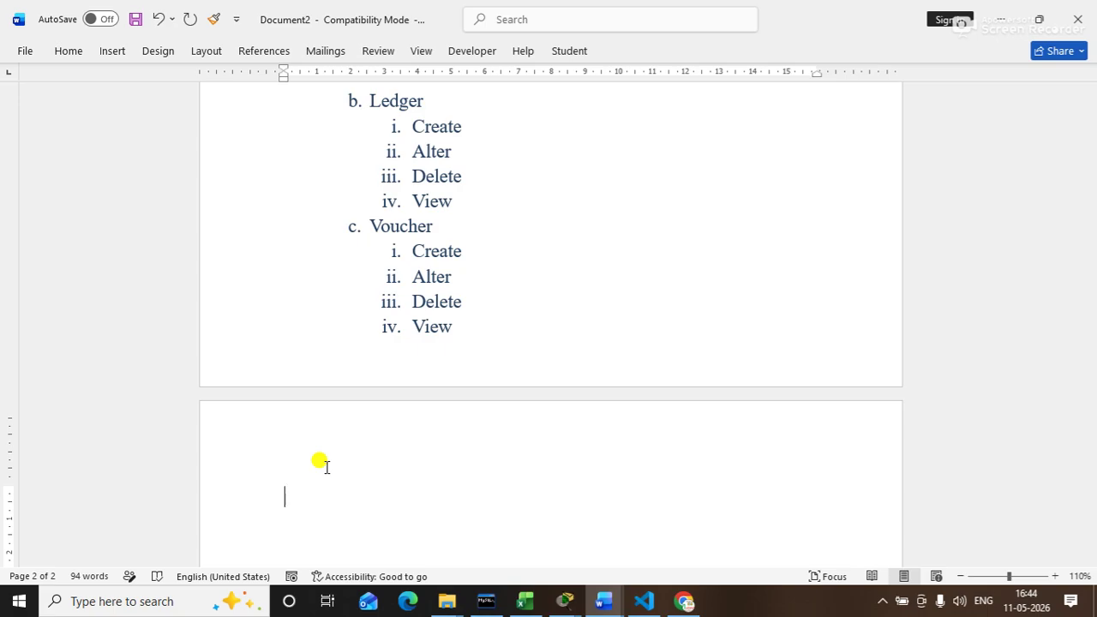
Step: Number the heading as item 4 'Payroll management' and start a lettered sub-list beneath it
text(pay)
text(roll mar)
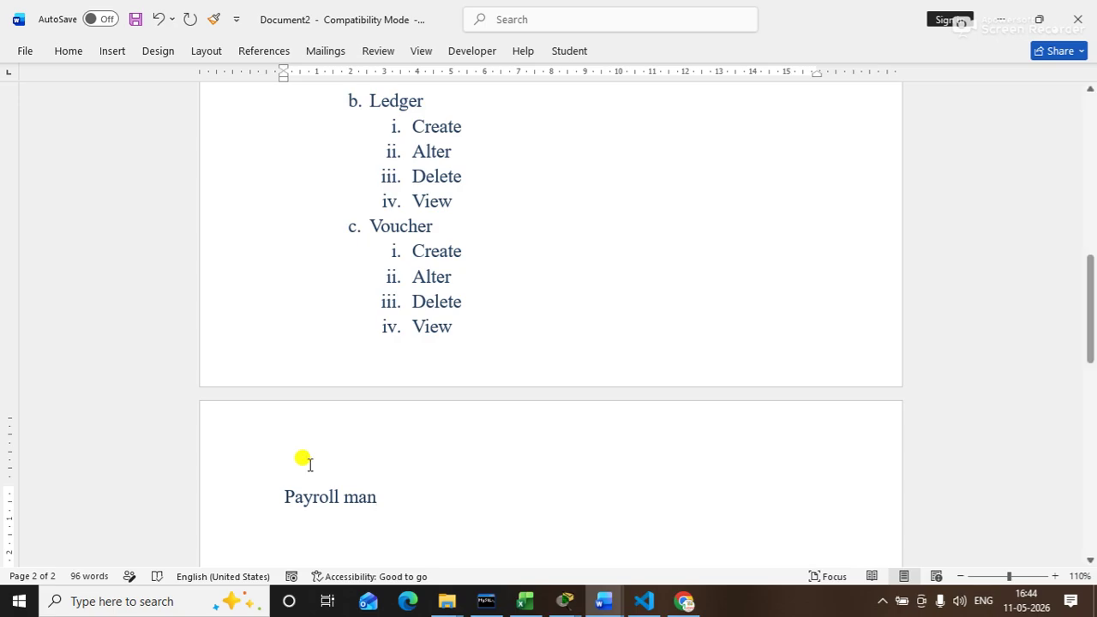
mouse_move(1090, 289)
mouse_down()
mouse_move(1080, 228)
mouse_move(1082, 299)
mouse_up()
click(278, 473)
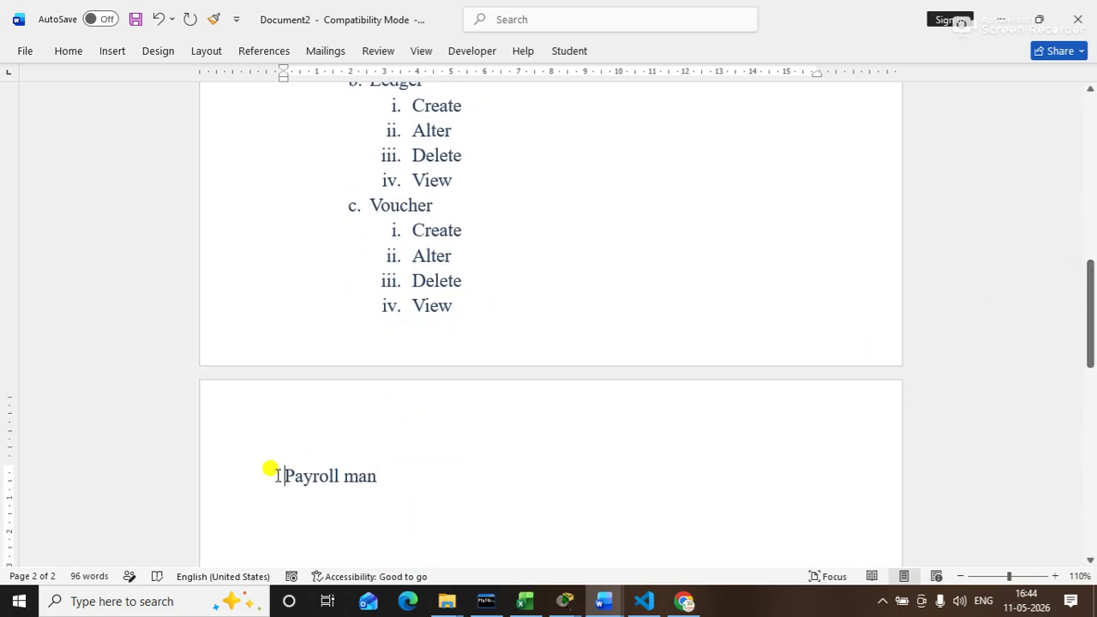
text(4.)
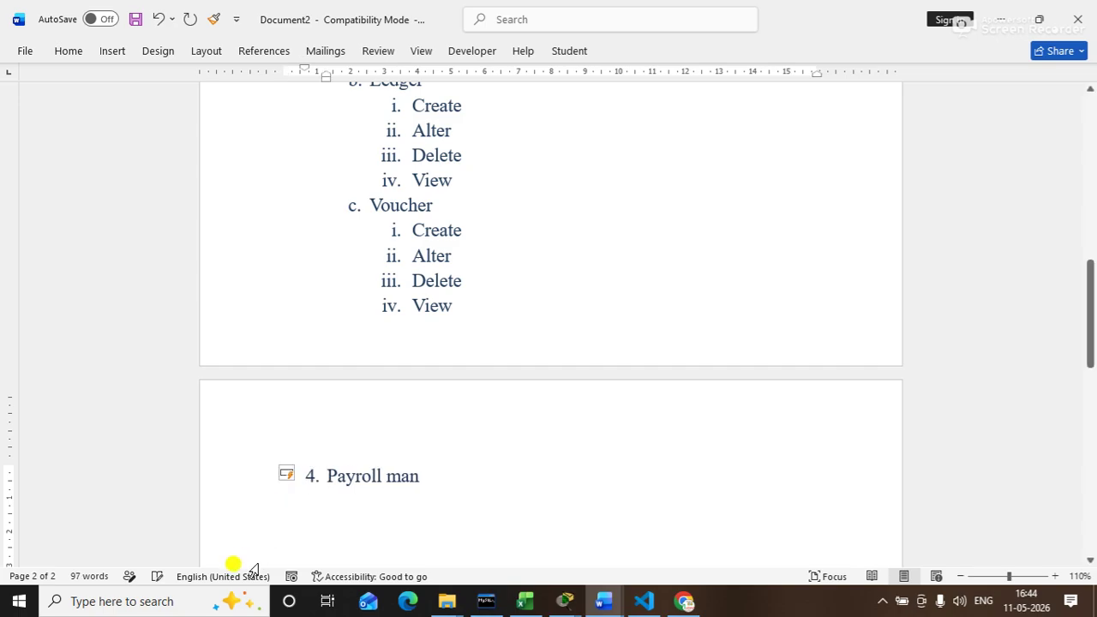
click(424, 481)
text(gement)
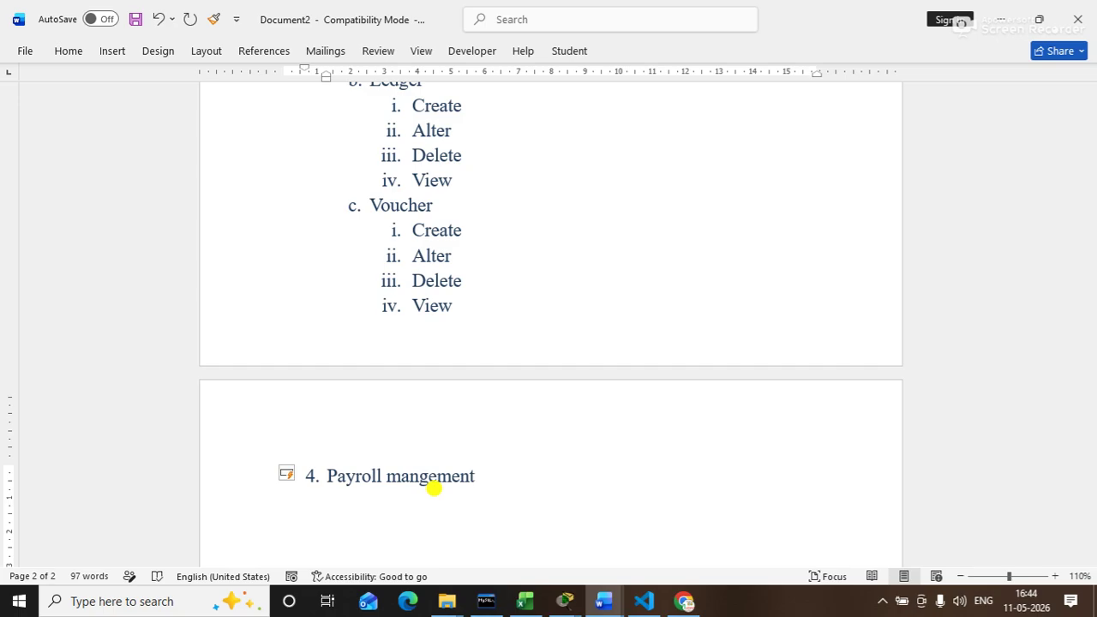
key(Return)
key(Tab)
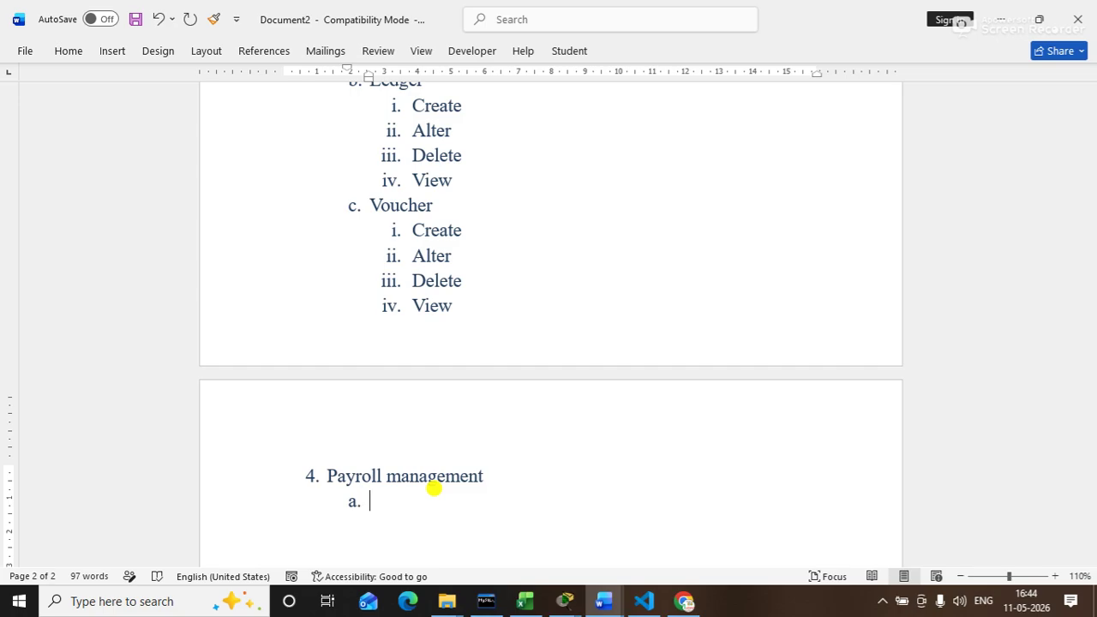
Step: Add sub-items Employee group, Work unit and Attendance/production
text(employee gr)
key(BackSpace)
key(BackSpace)
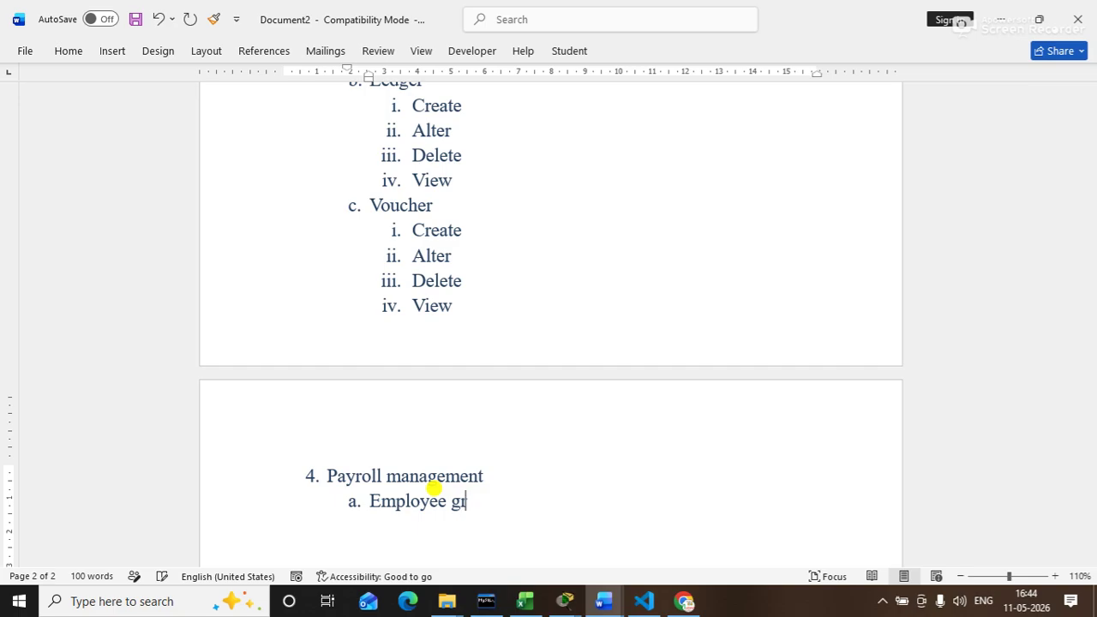
text(roup)
key(Return)
text(work unit)
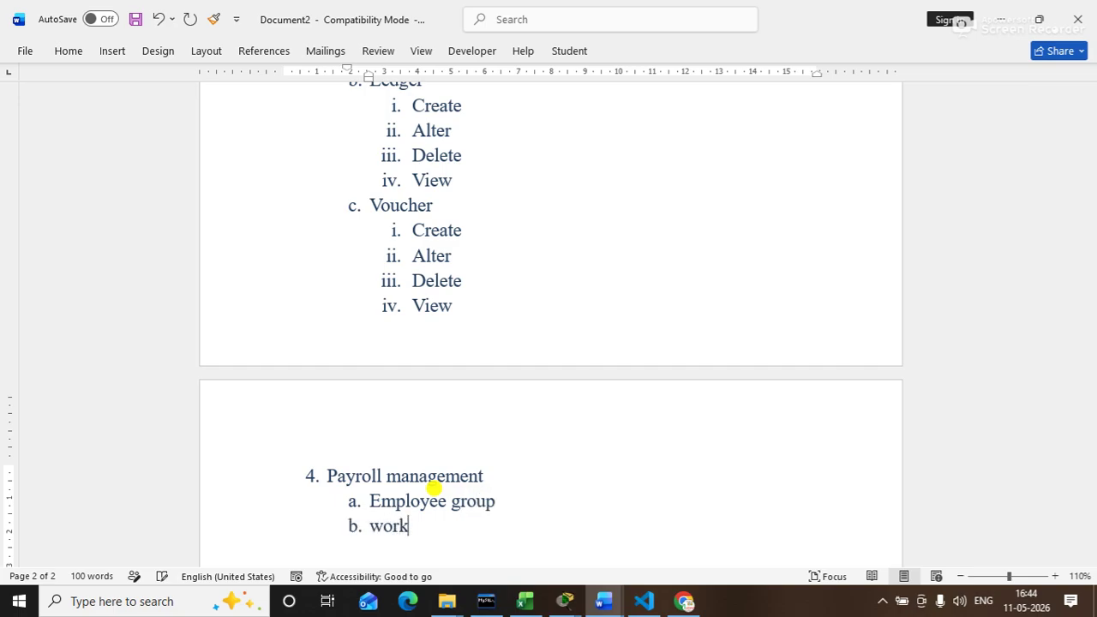
key(Return)
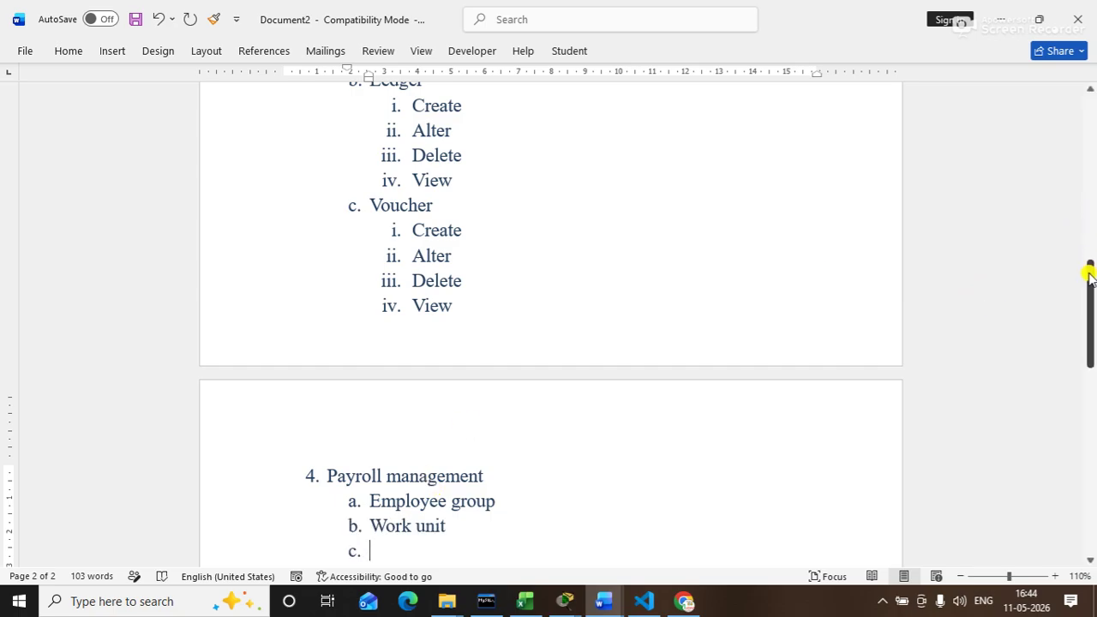
drag(1090, 275, 1092, 296)
text(attend)
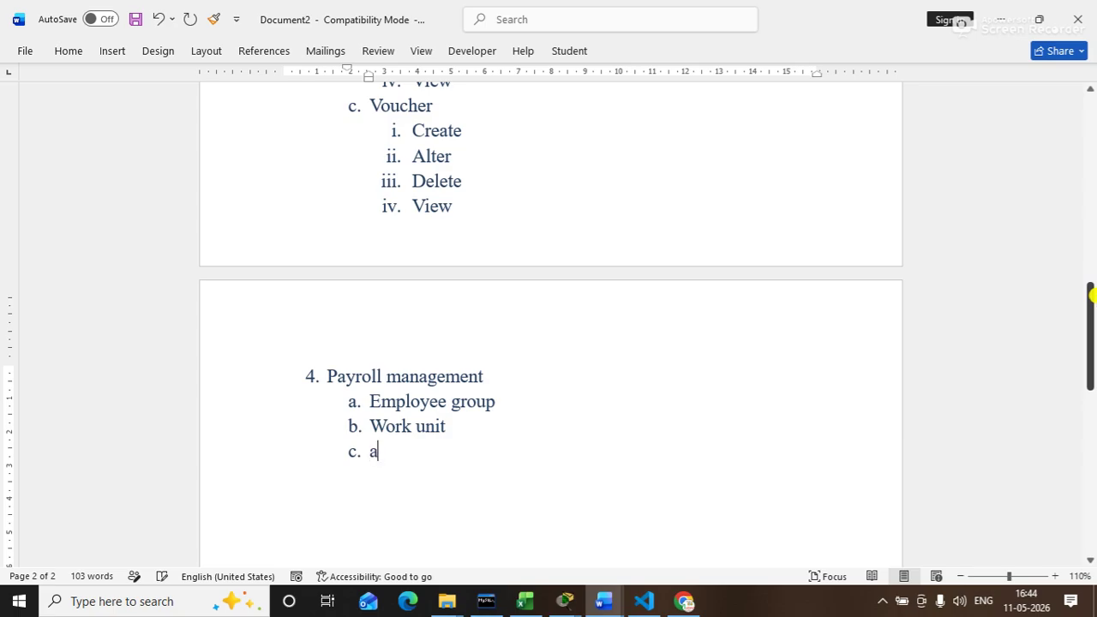
text(e/[prp)
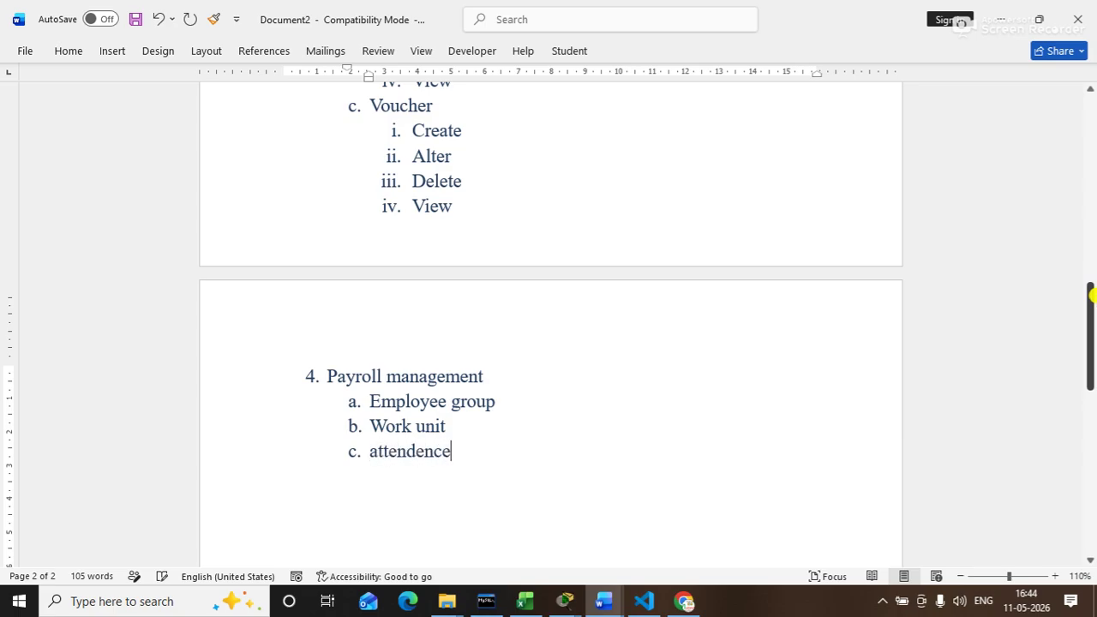
key(BackSpace)
key(BackSpace)
key(BackSpace)
key(BackSpace)
text(prodution)
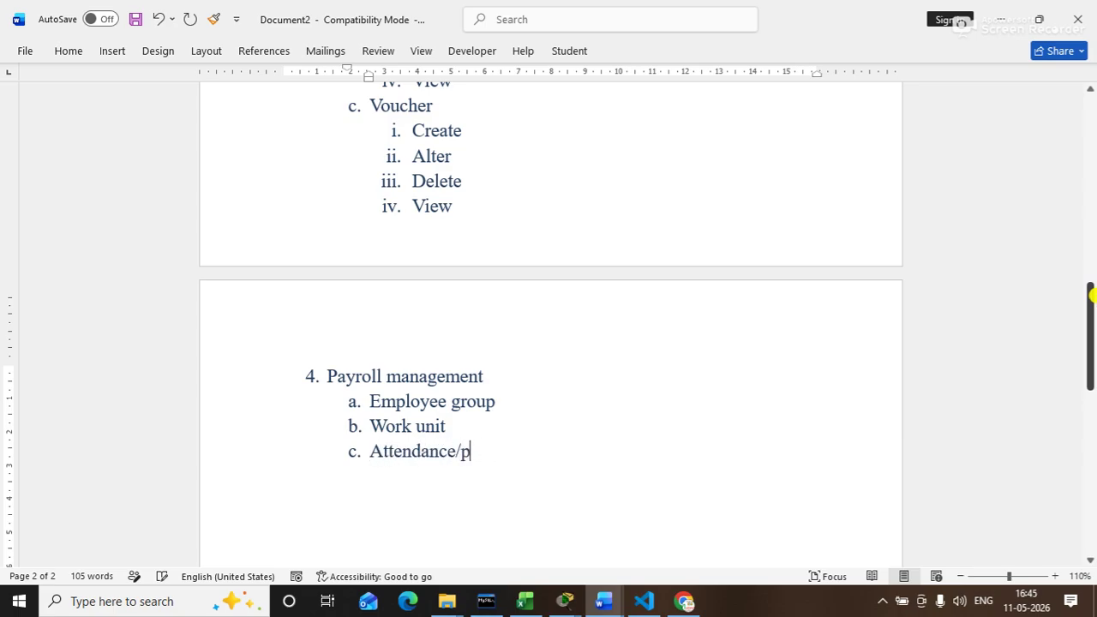
key(BackSpace)
key(BackSpace)
key(BackSpace)
key(BackSpace)
text(ction)
Step: Add sub-items Pay heads, Define salary and Employee, then begin top-level item 5
key(Return)
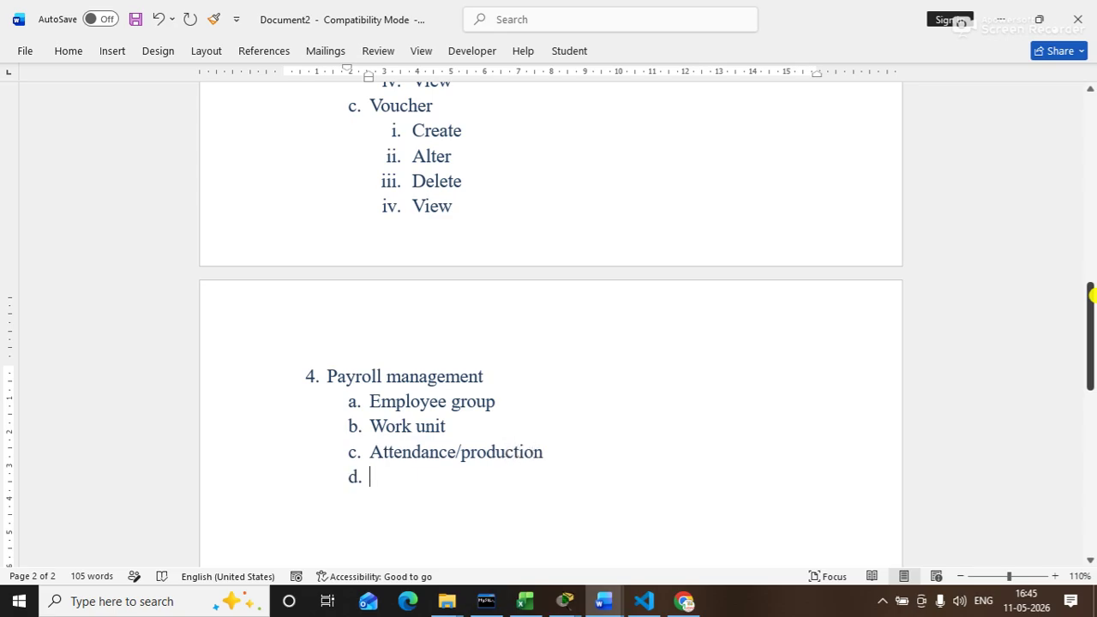
text(payheads)
key(Return)
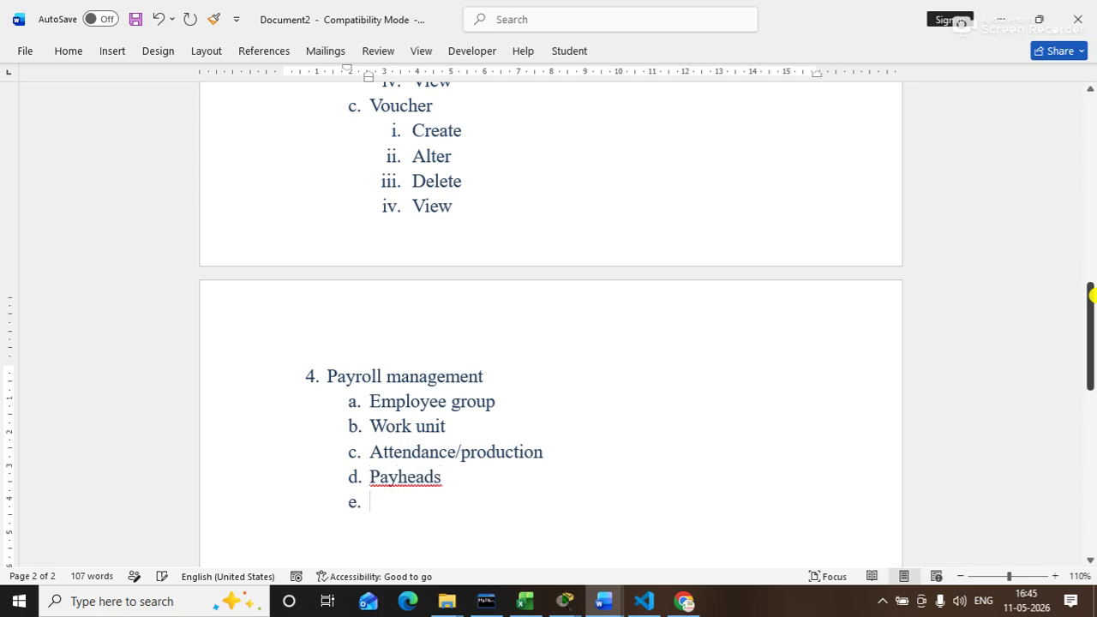
key(Up)
key(Right)
key(Right)
key(Right)
key(Down)
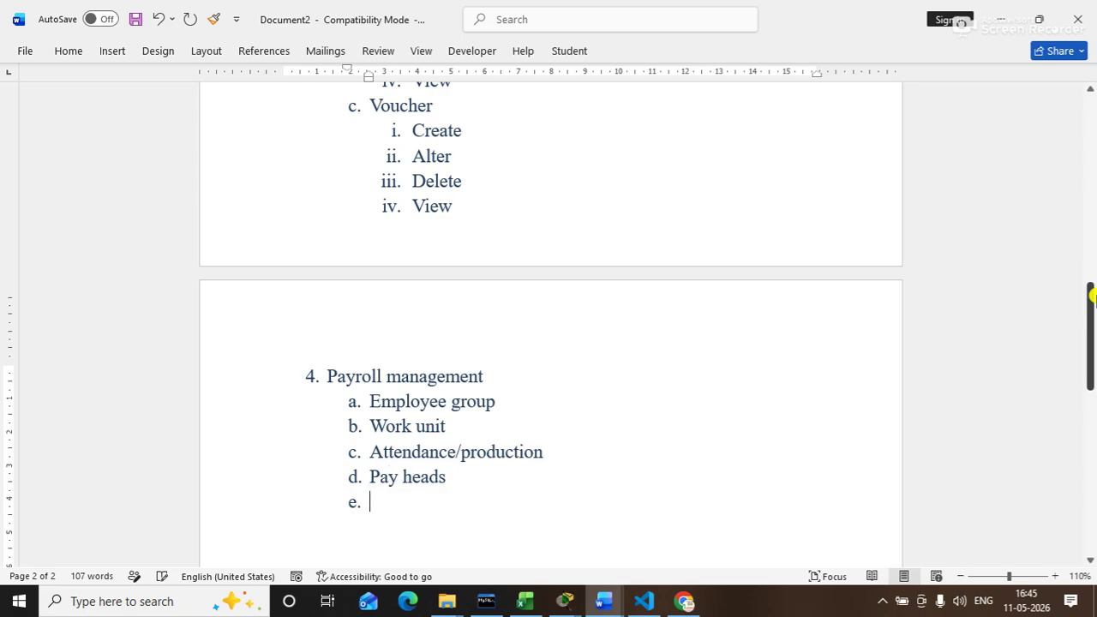
text(Define sala)
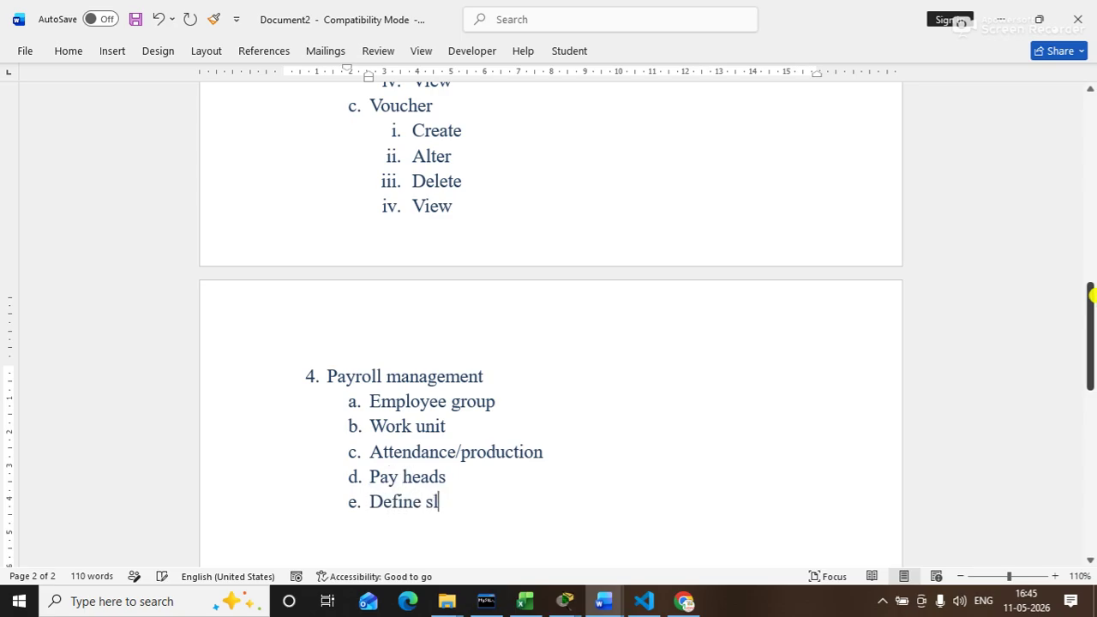
key(BackSpace)
key(BackSpace)
text(alary)
key(Return)
text(emp)
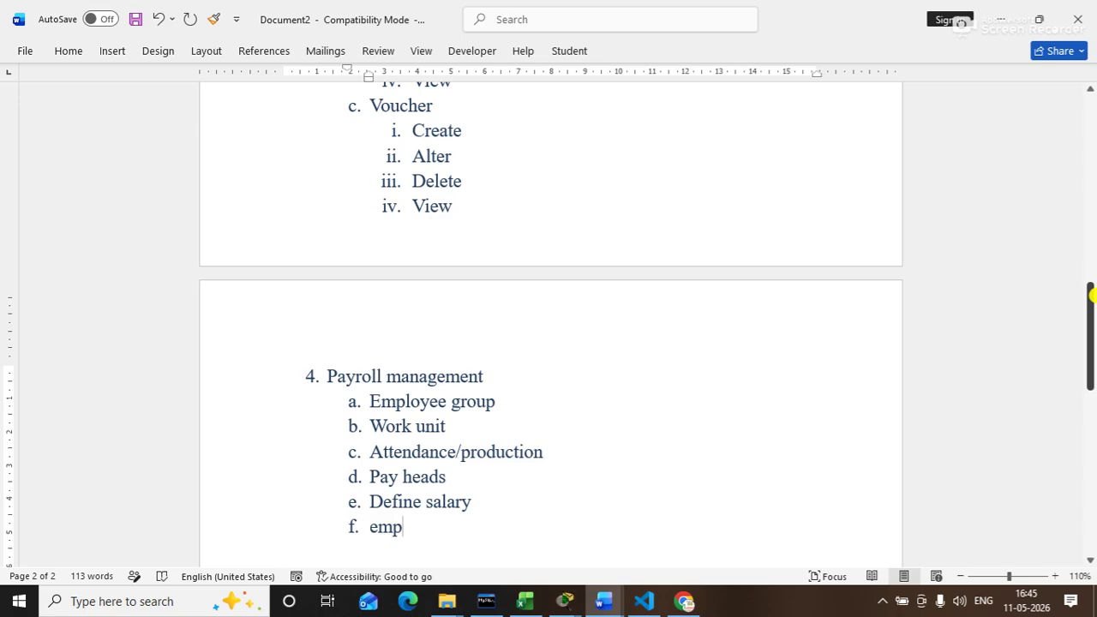
text(loyee)
drag(1091, 295, 1092, 341)
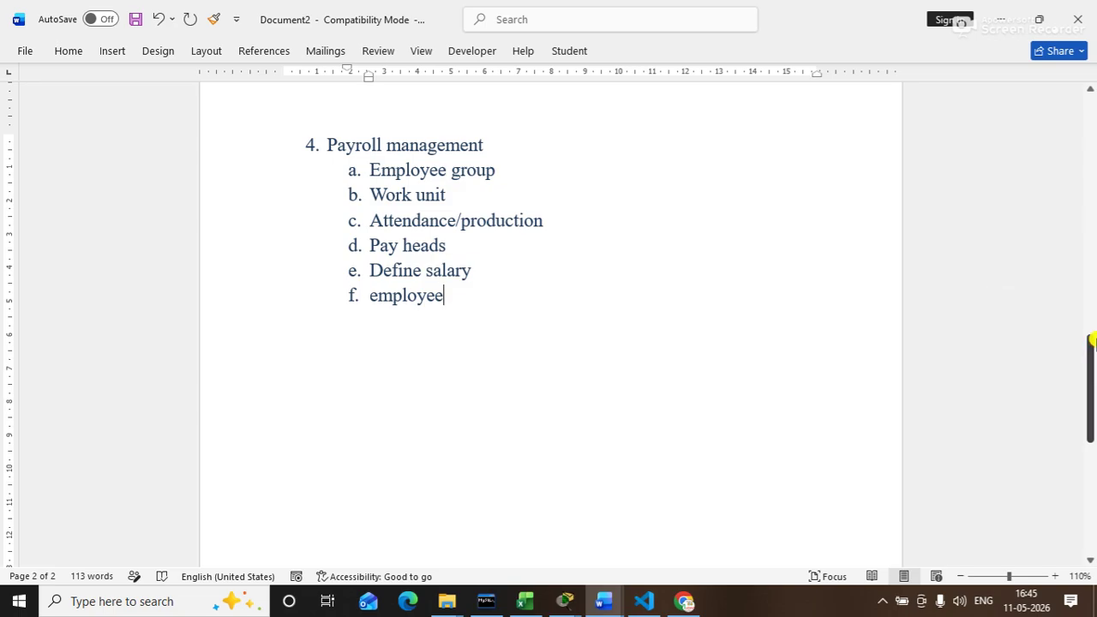
key(Return)
key(Return)
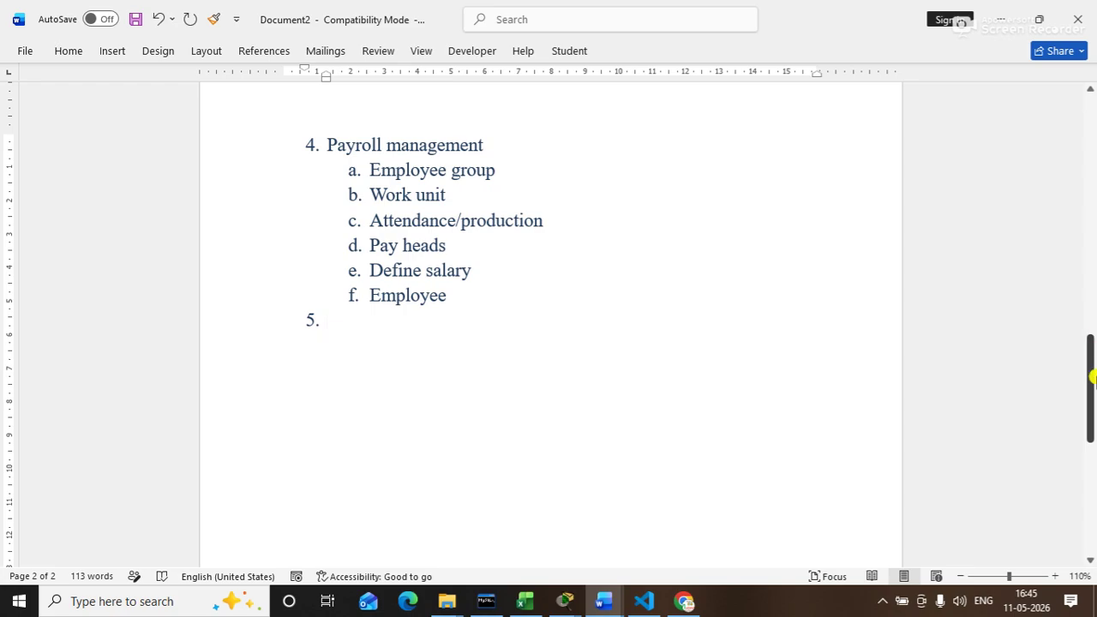
Step: Enter 'Voucher management' as item 5 and start a lettered sub-list under it
drag(1087, 367, 1091, 331)
text(vou)
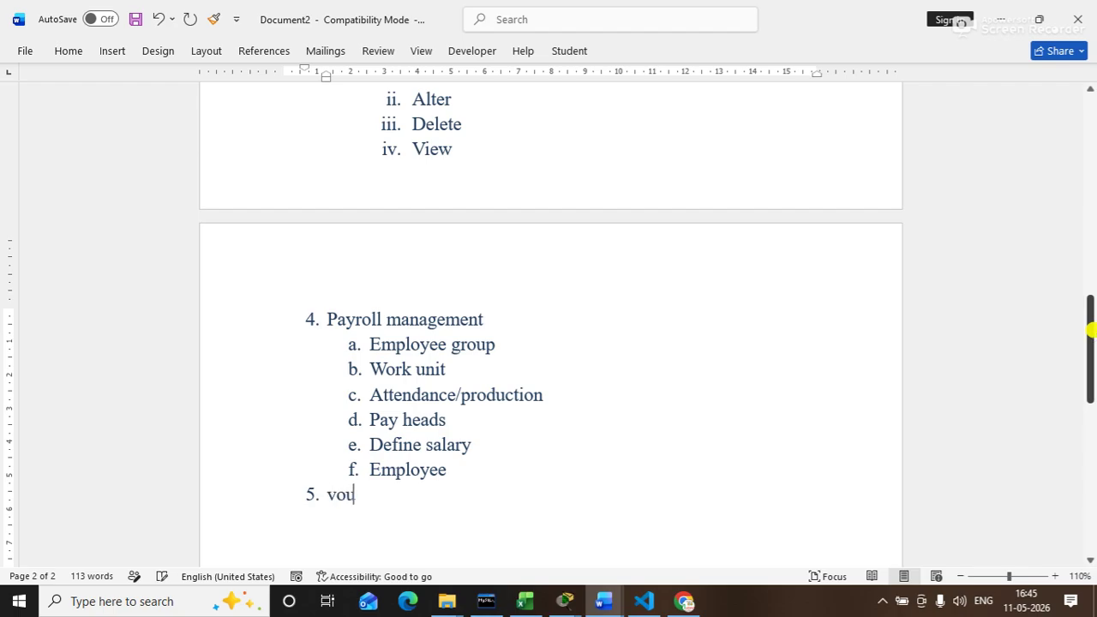
text(cher mana)
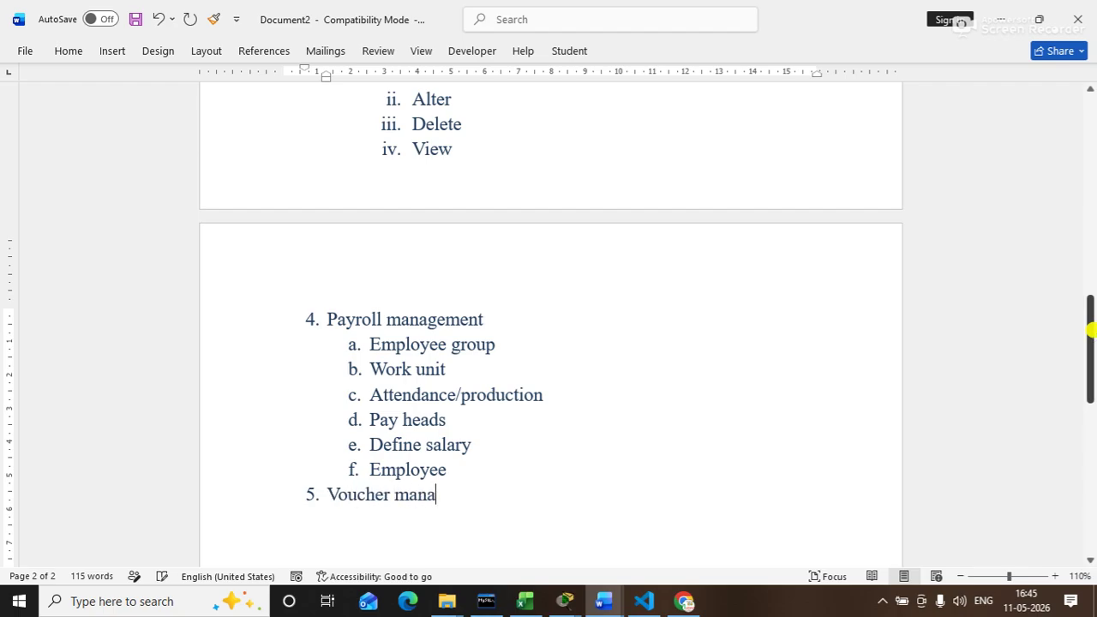
text(gement)
key(Return)
key(Tab)
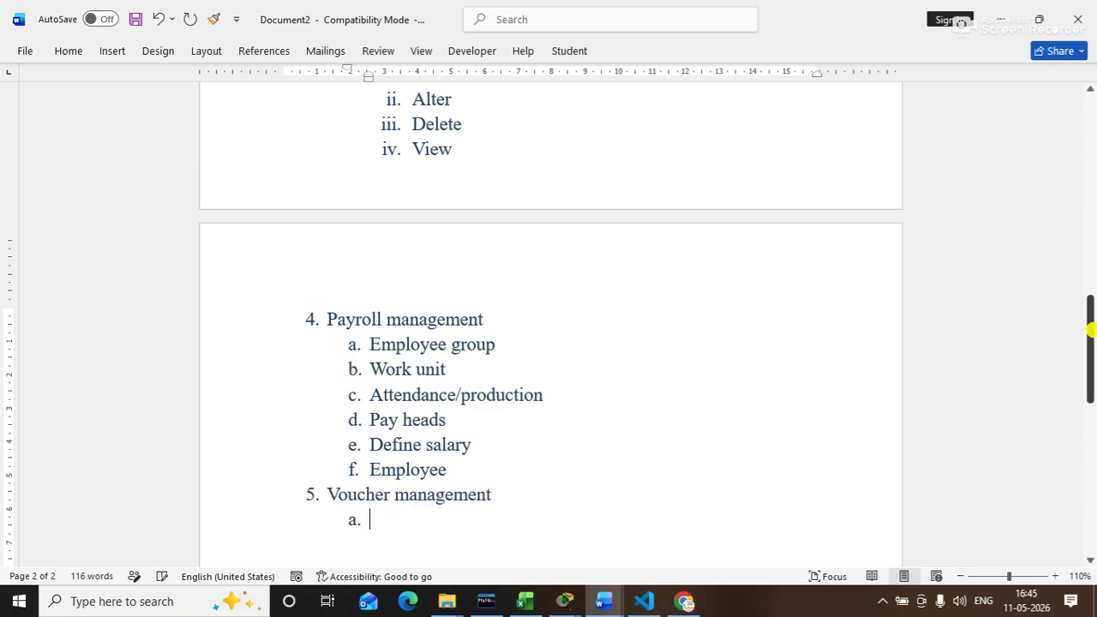
Step: Add sub-items Receipt voucher, Payment voucher and Contra voucher
drag(1088, 314, 1093, 341)
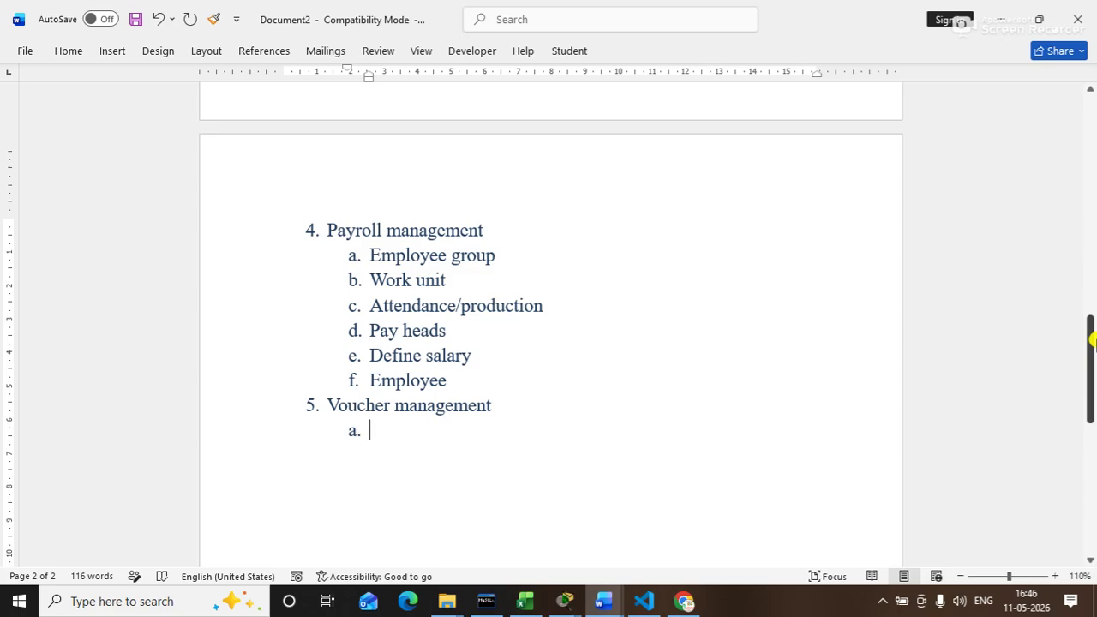
text(receipt voucher)
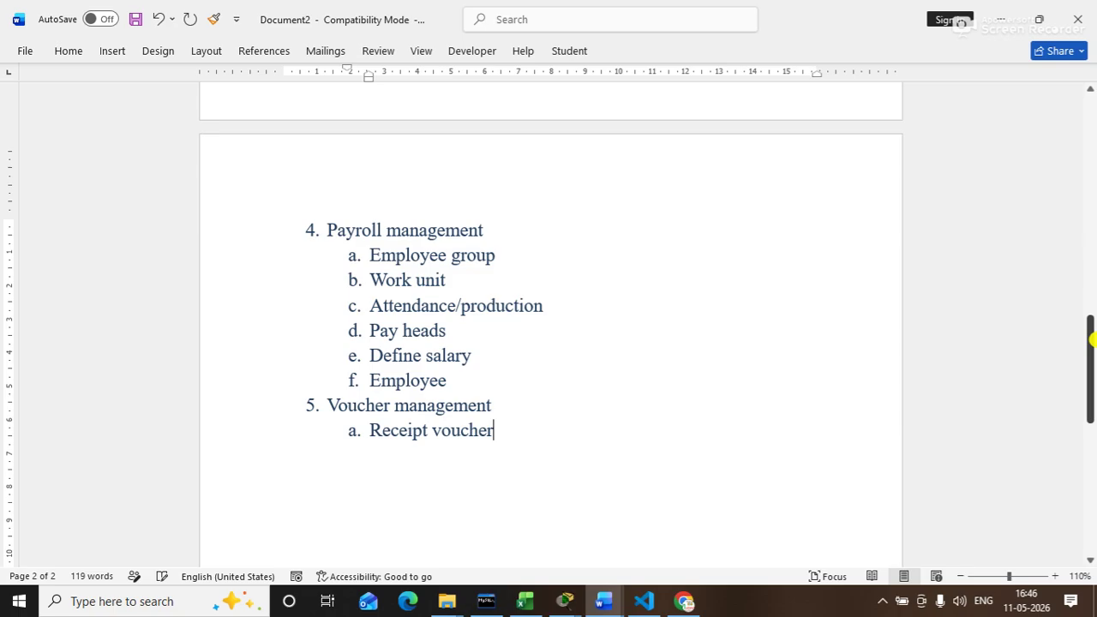
key(Return)
text(payment voucher)
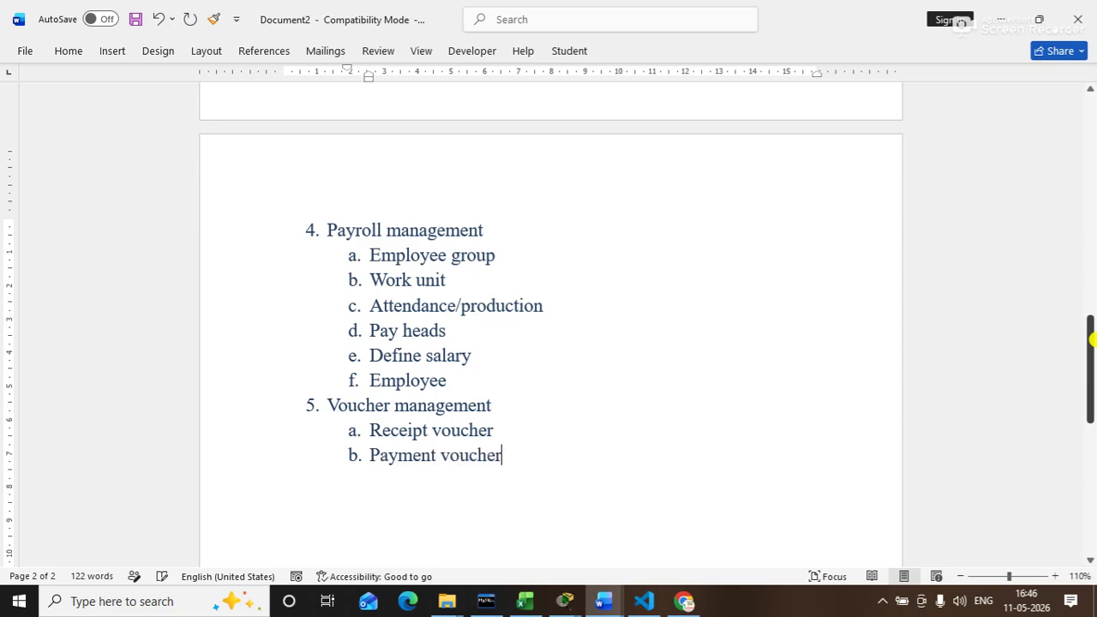
key(Return)
text(contra vou)
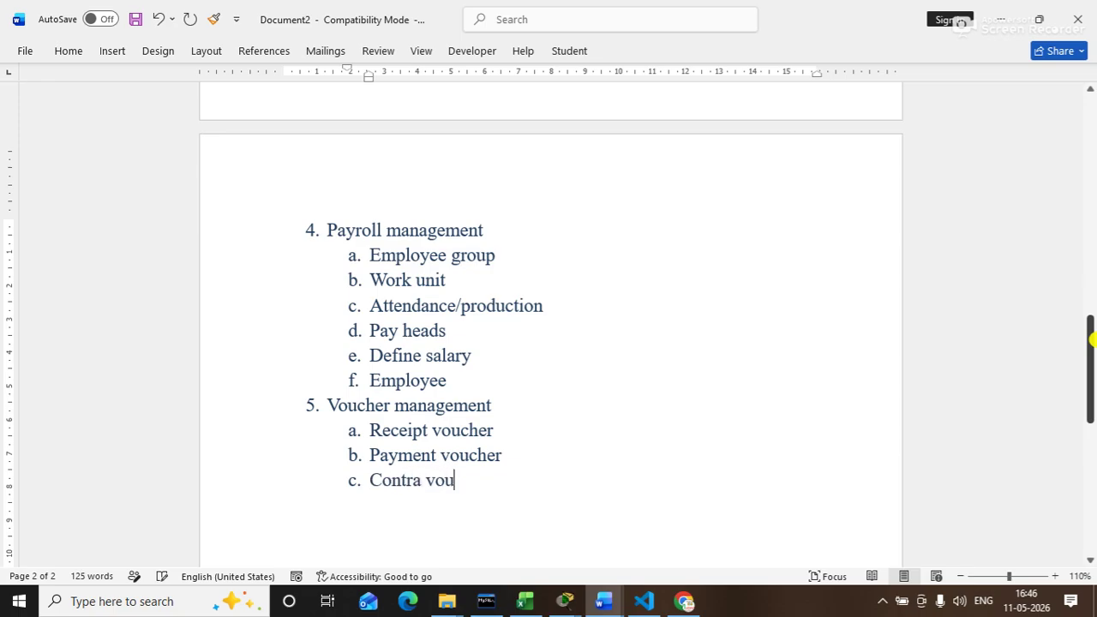
text(cher)
key(Return)
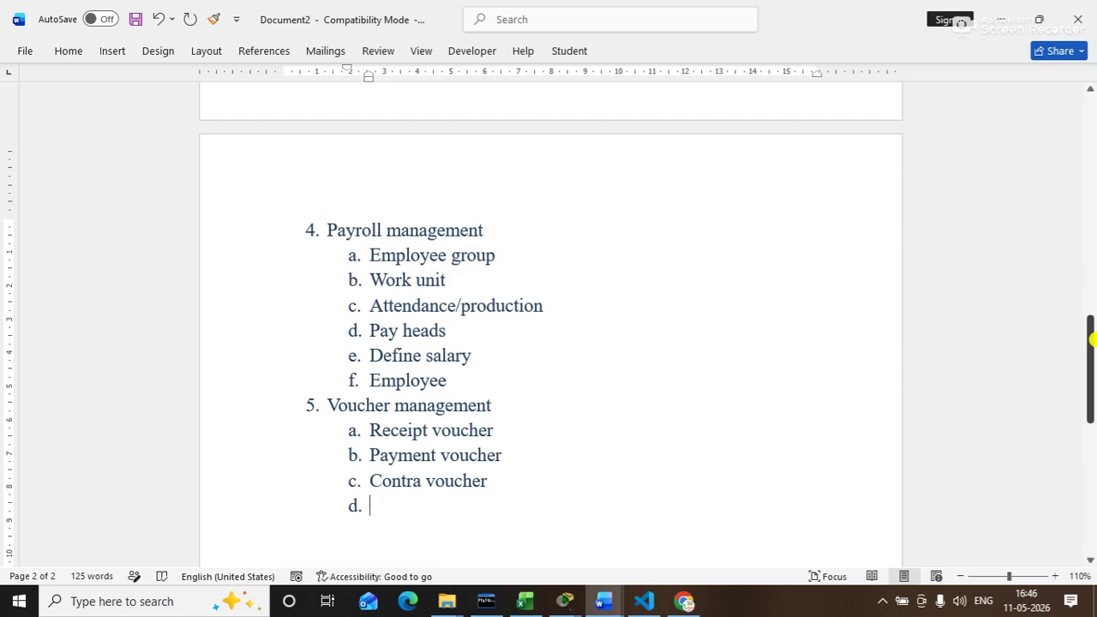
Step: Add Purchase voucher and Sales voucher, leaving sub-item f empty
text(purchasw)
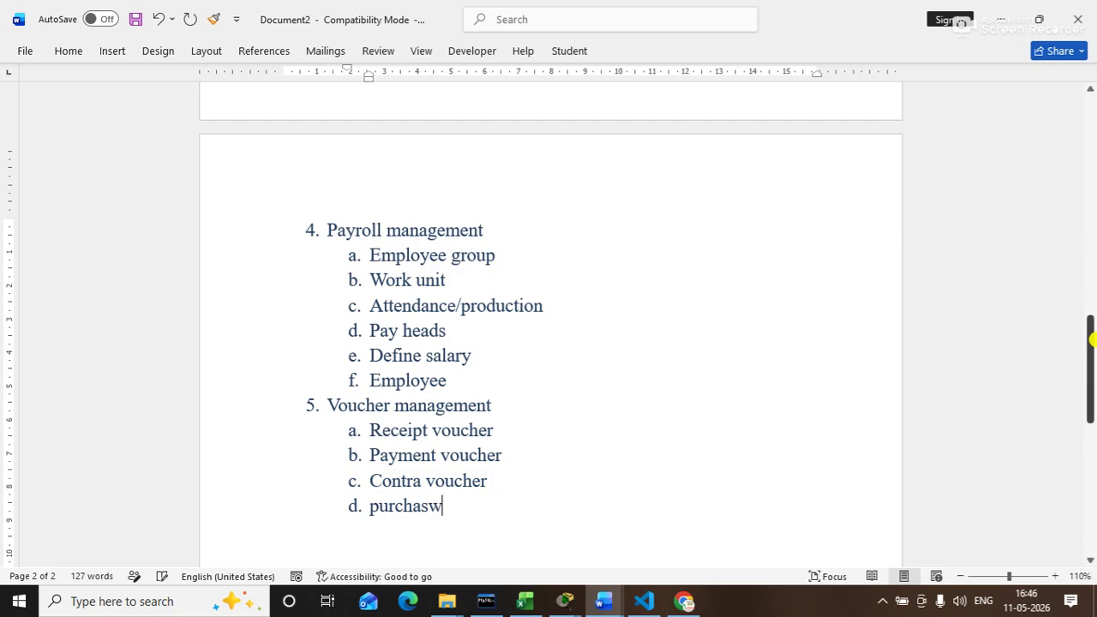
key(BackSpace)
text(e voucher)
key(Return)
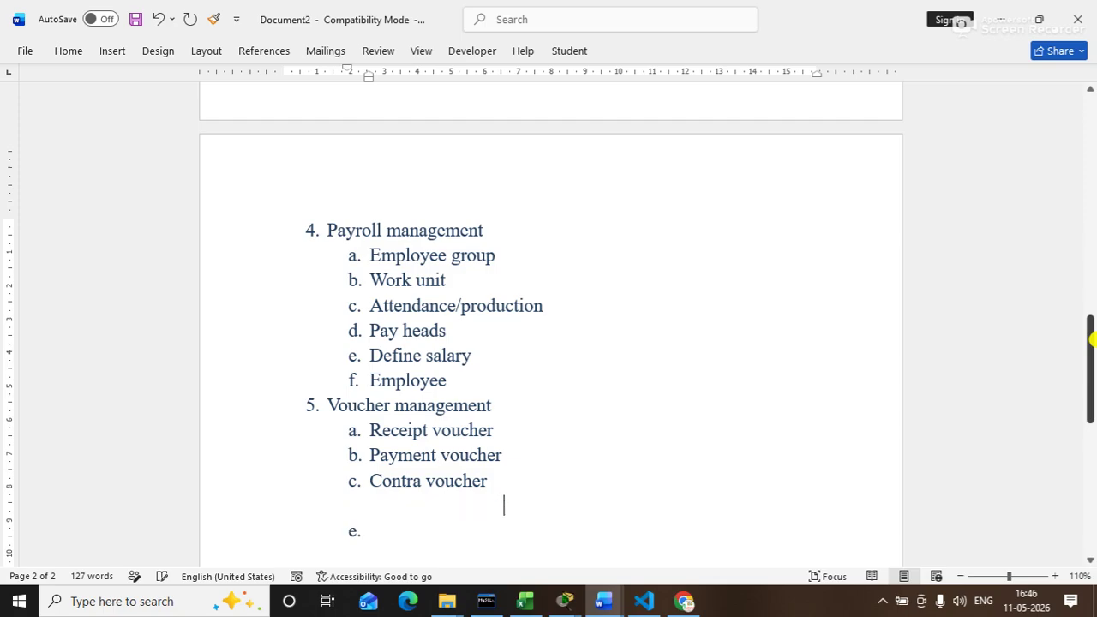
text(slae)
key(BackSpace)
key(BackSpace)
key(BackSpace)
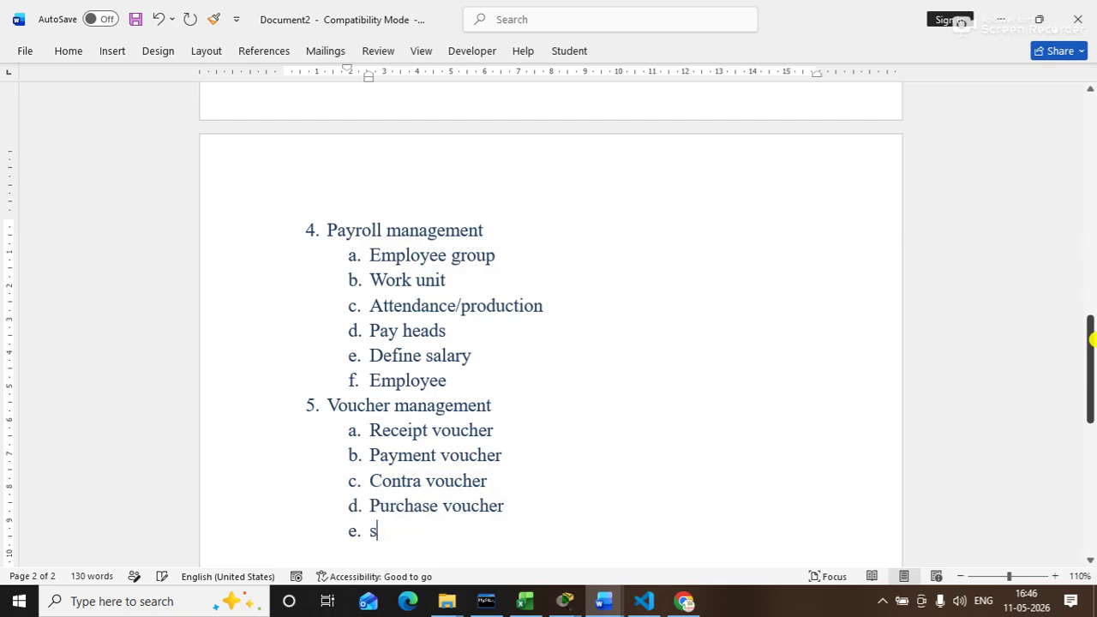
text(alses)
key(BackSpace)
key(BackSpace)
key(BackSpace)
key(BackSpace)
text(es voucher)
key(Return)
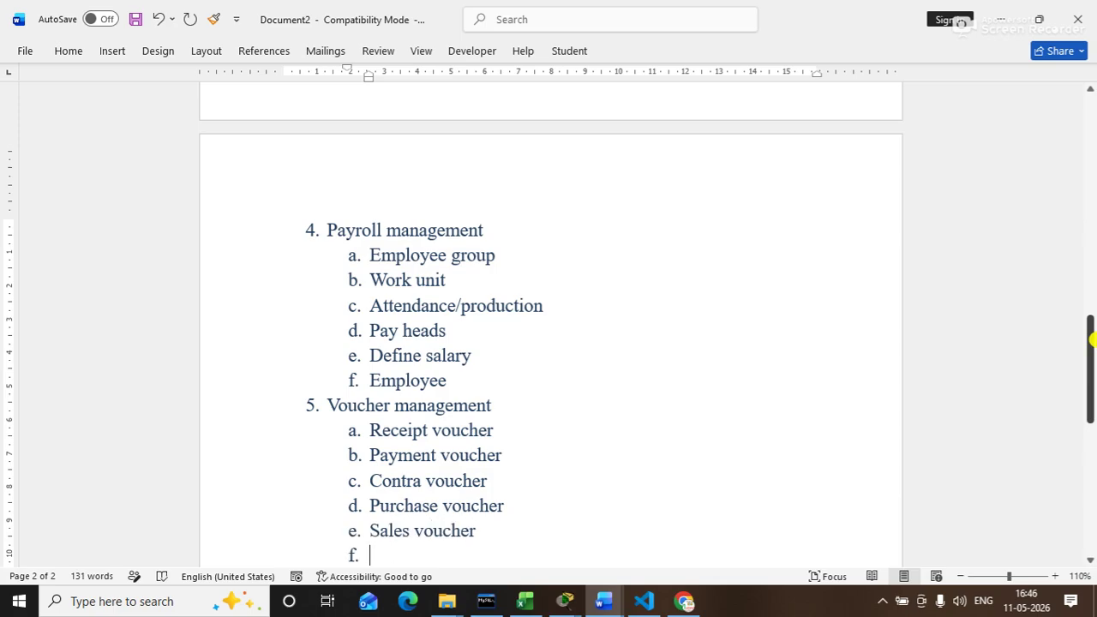
text(pur)
key(BackSpace)
key(BackSpace)
key(BackSpace)
Step: Add sub-items Journal voucher and Debit note voucher
drag(1092, 340, 1092, 368)
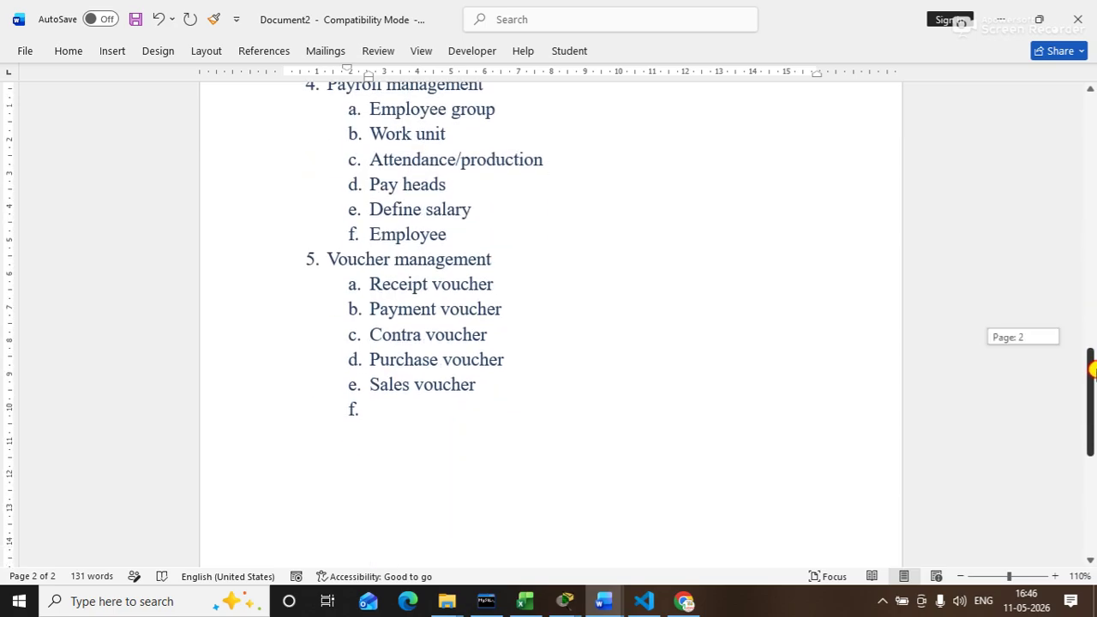
text(journal )
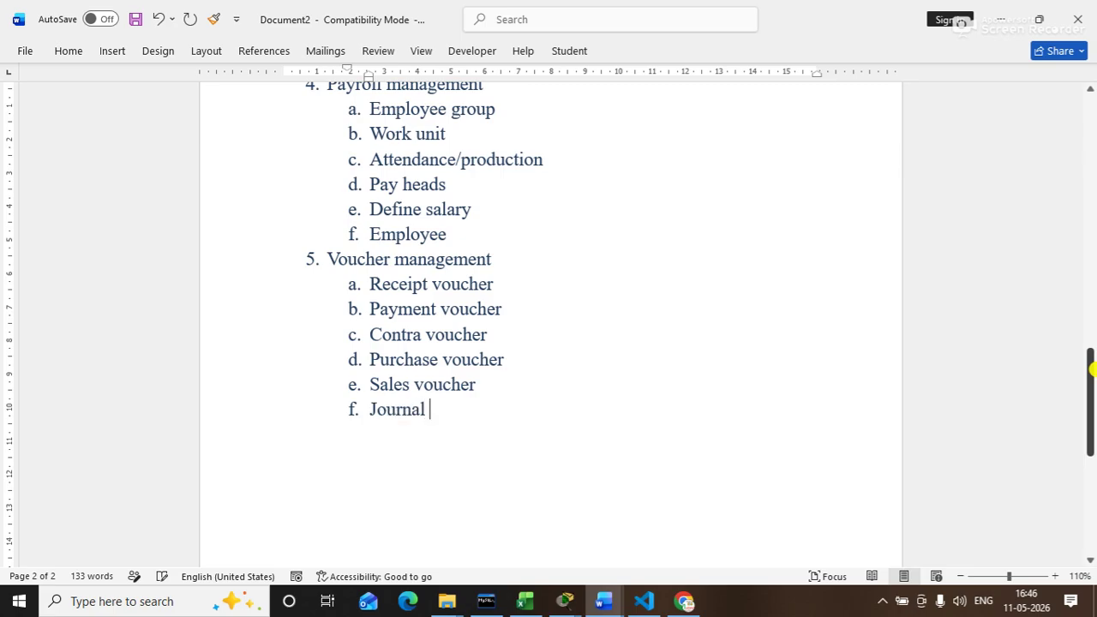
text(voucher)
key(Return)
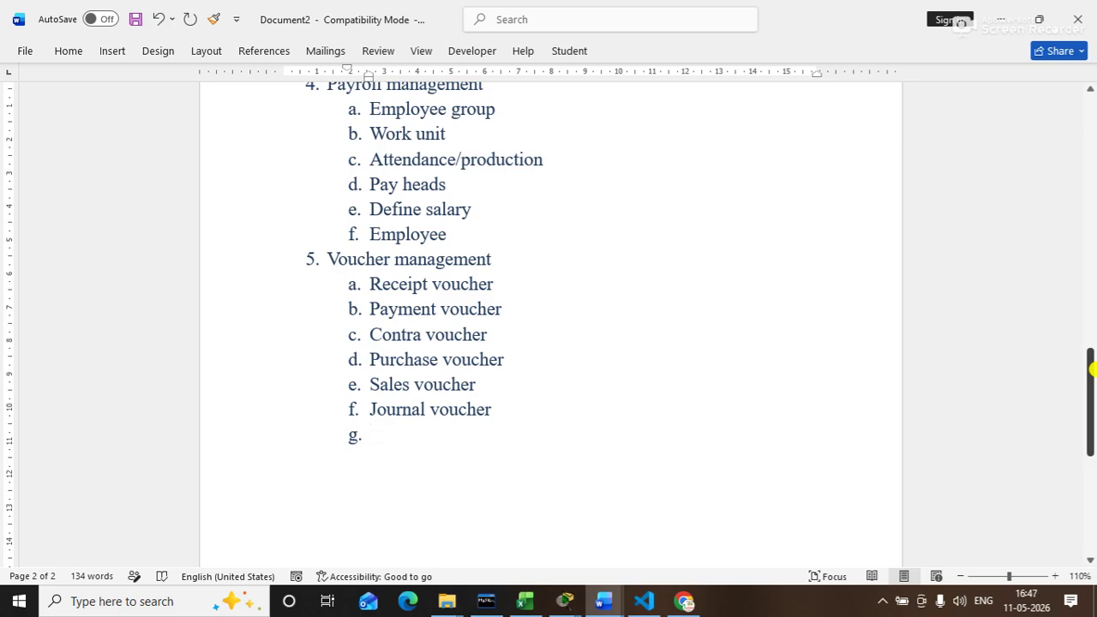
text(debite)
key(BackSpace)
text(note vouh)
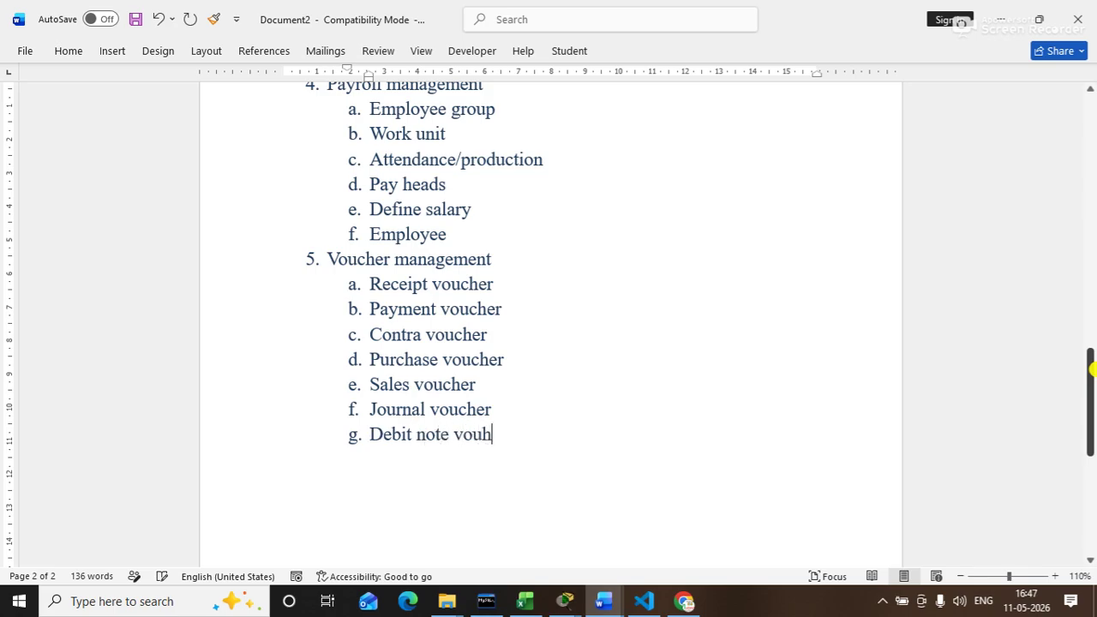
key(BackSpace)
text(cher)
key(Return)
Step: Add sub-items Credit note voucher, Stock journal, Purchase order and Receipt note
text(creadit )
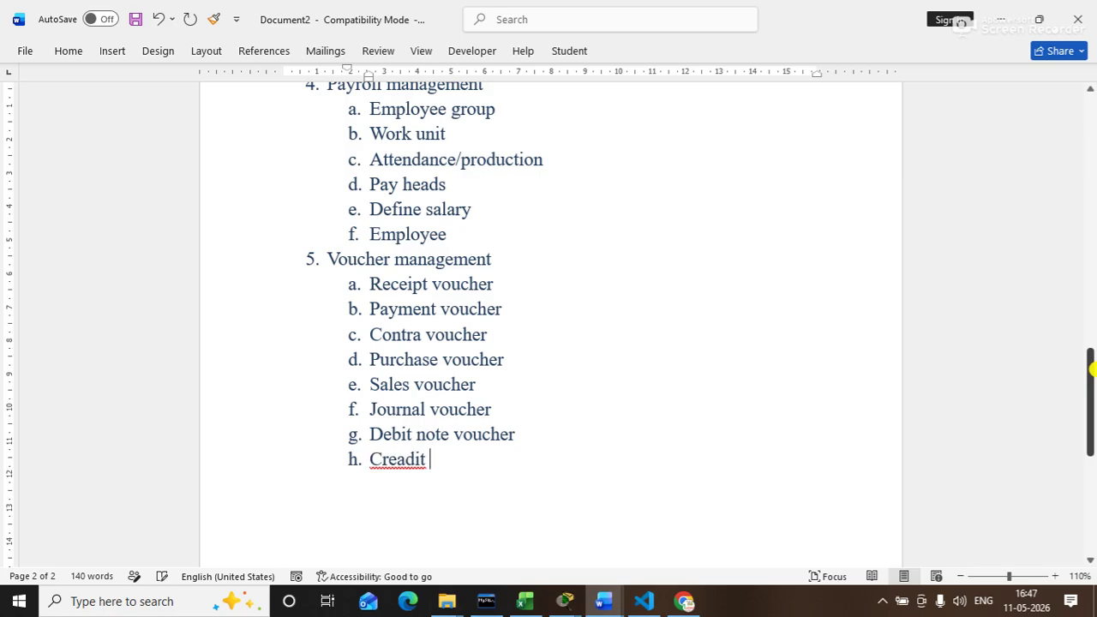
text(note vo)
key(BackSpace)
key(BackSpace)
key(BackSpace)
key(BackSpace)
key(BackSpace)
key(BackSpace)
key(BackSpace)
key(BackSpace)
key(BackSpace)
key(BackSpace)
key(BackSpace)
key(BackSpace)
text(dit note v)
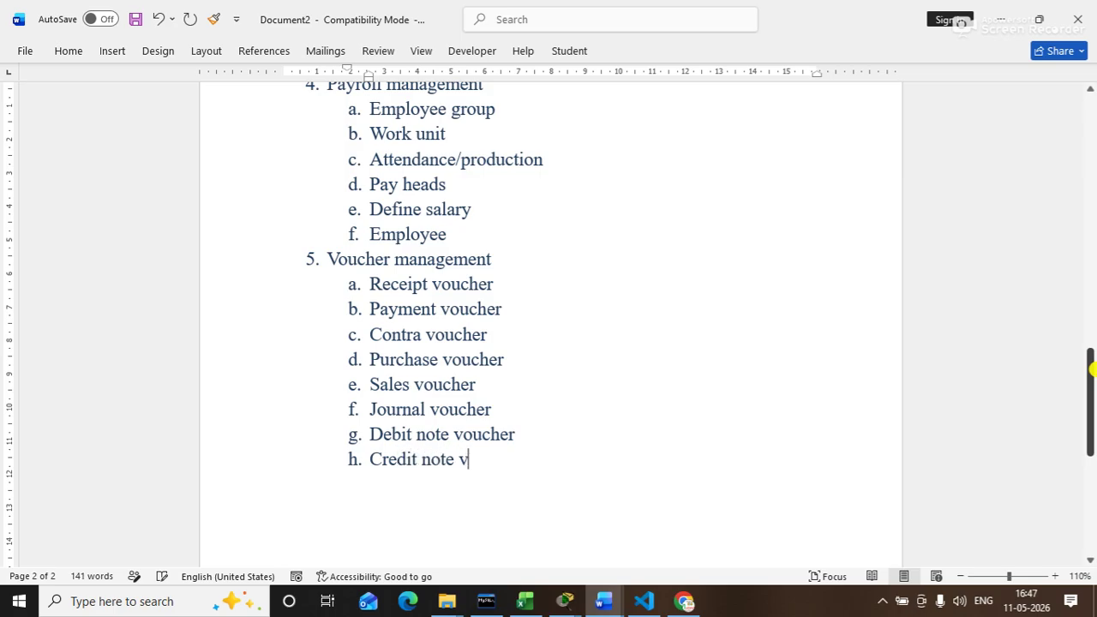
text(ouch)
key(BackSpace)
text(her)
key(Return)
text(stock jo)
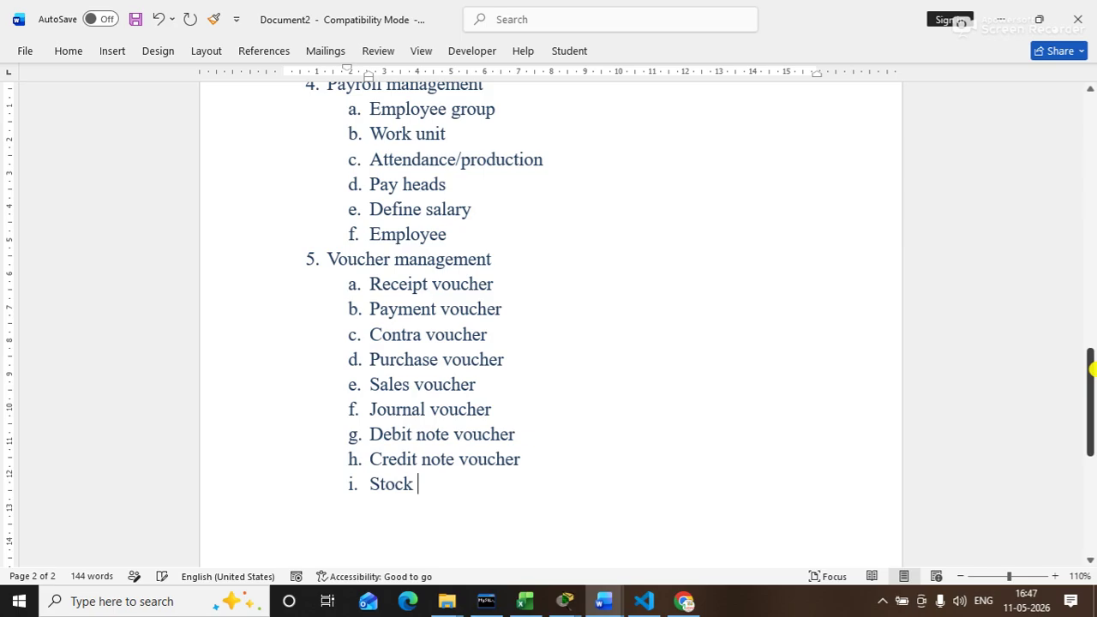
text(urnal)
key(Return)
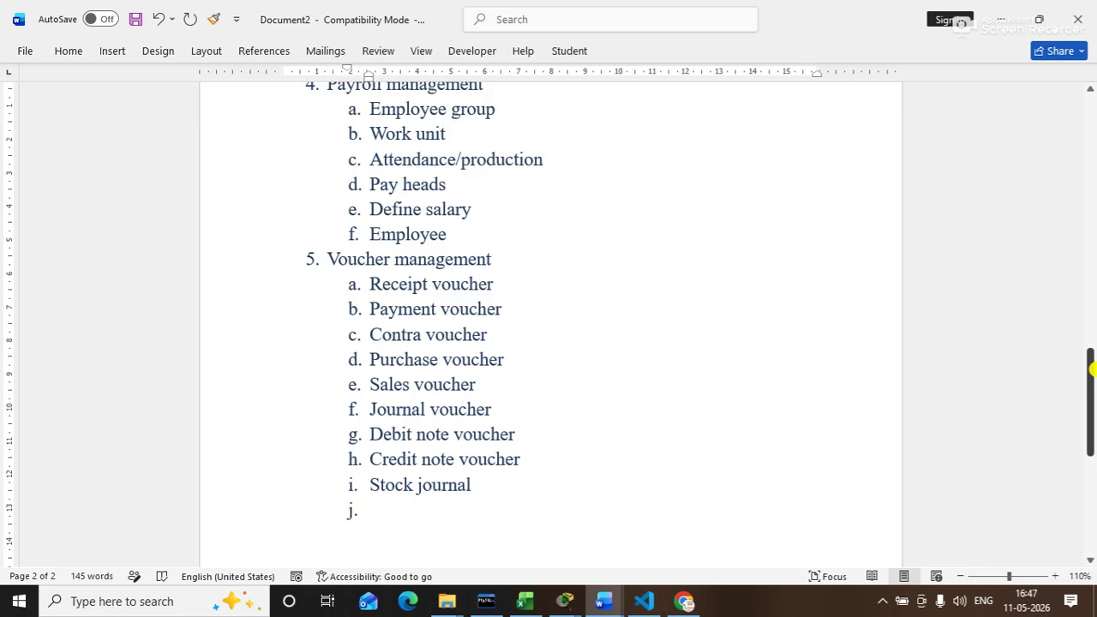
text(purchase )
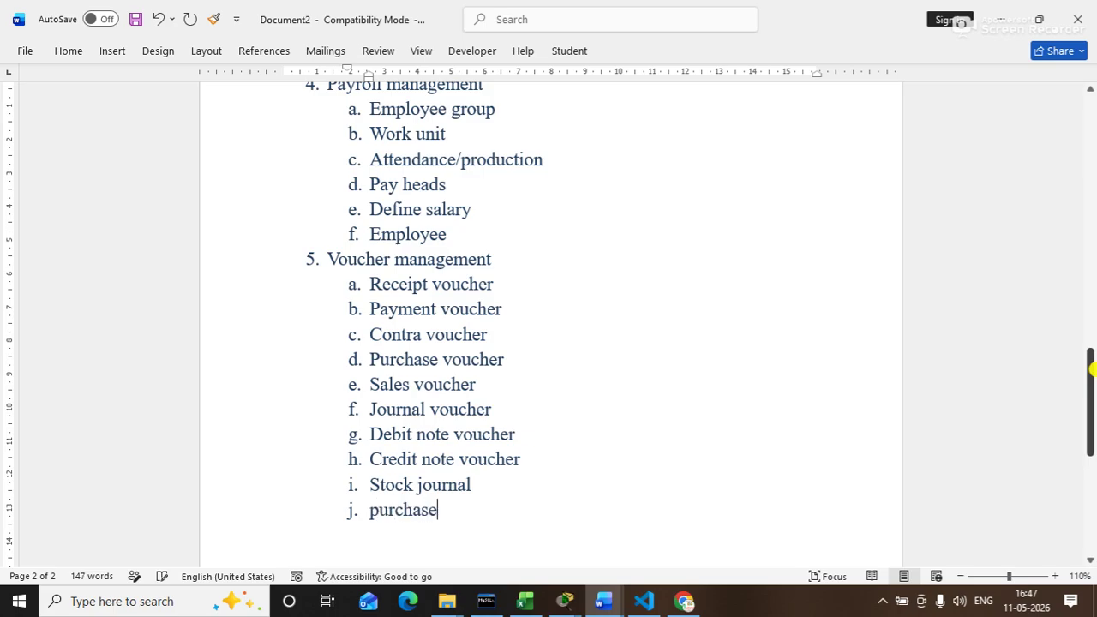
text(order)
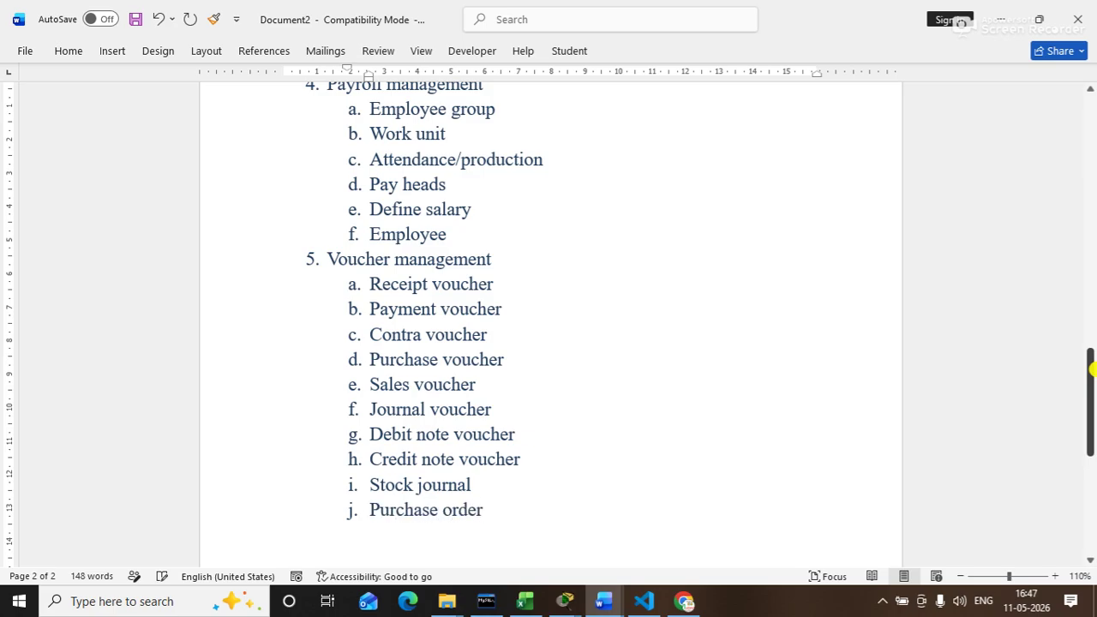
key(Return)
text(receipt )
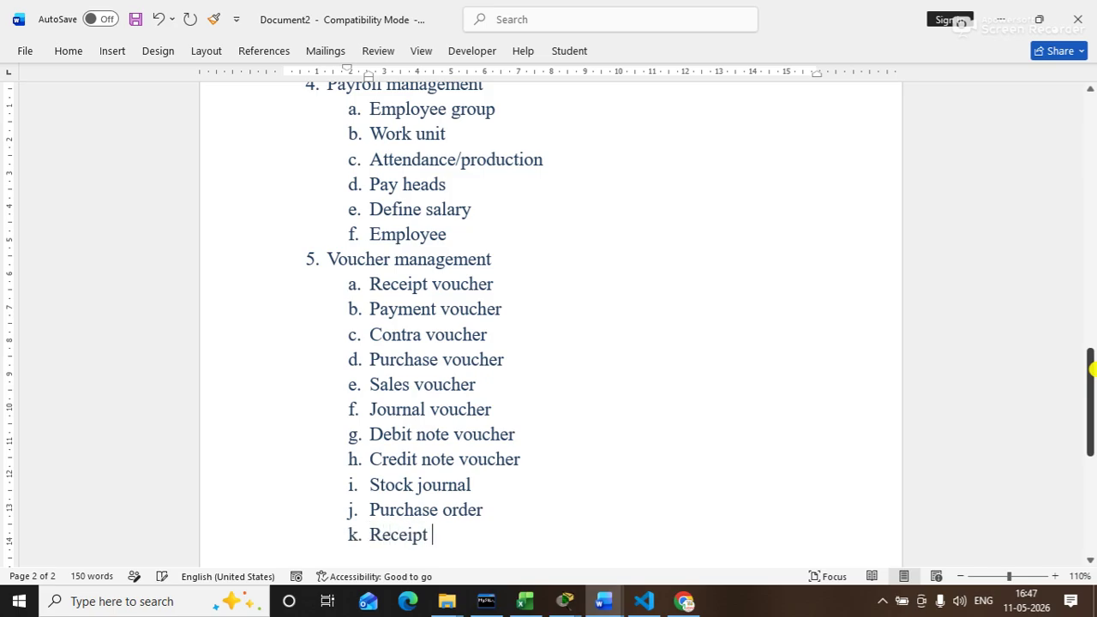
text(note)
key(Return)
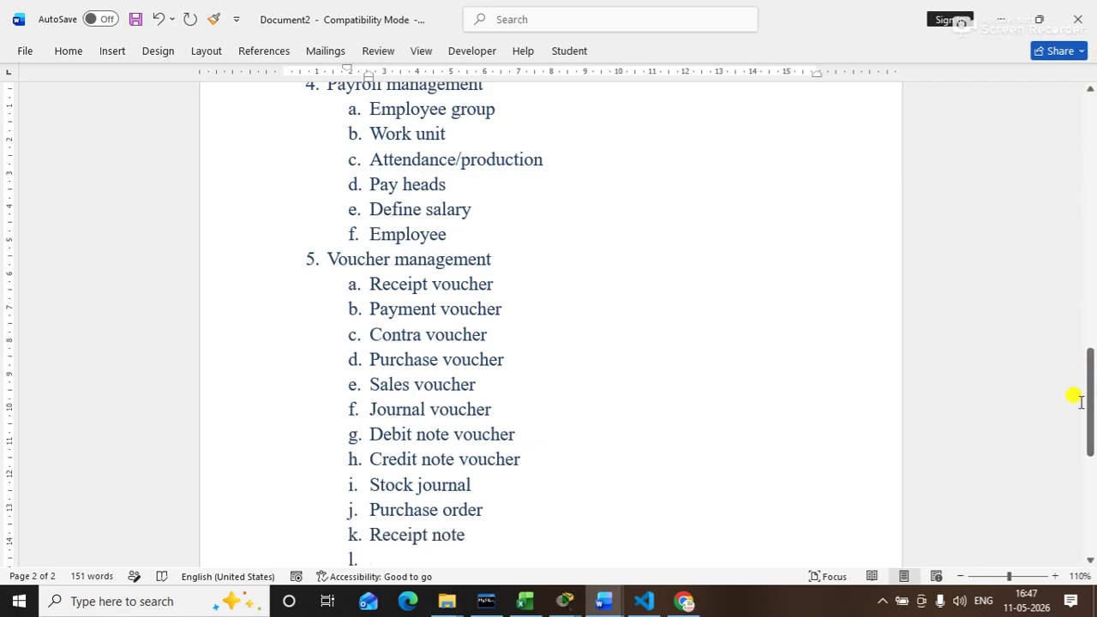
Step: Add sub-items Rejection out, Sales order, Delivery notes and Rejection in
drag(1091, 403, 1093, 429)
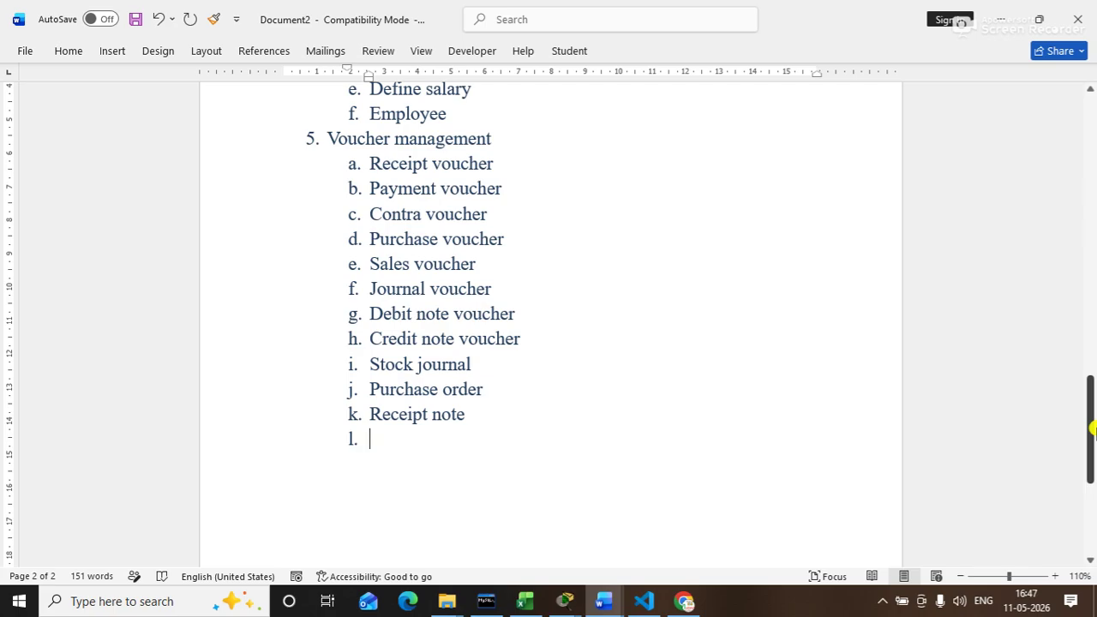
text(rejection out)
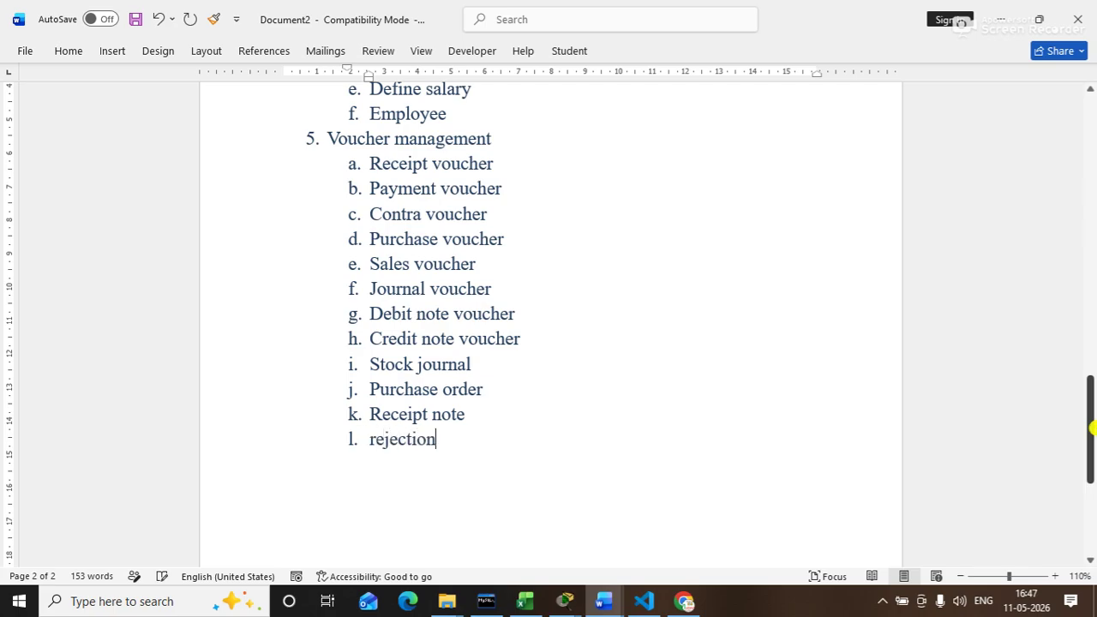
key(Return)
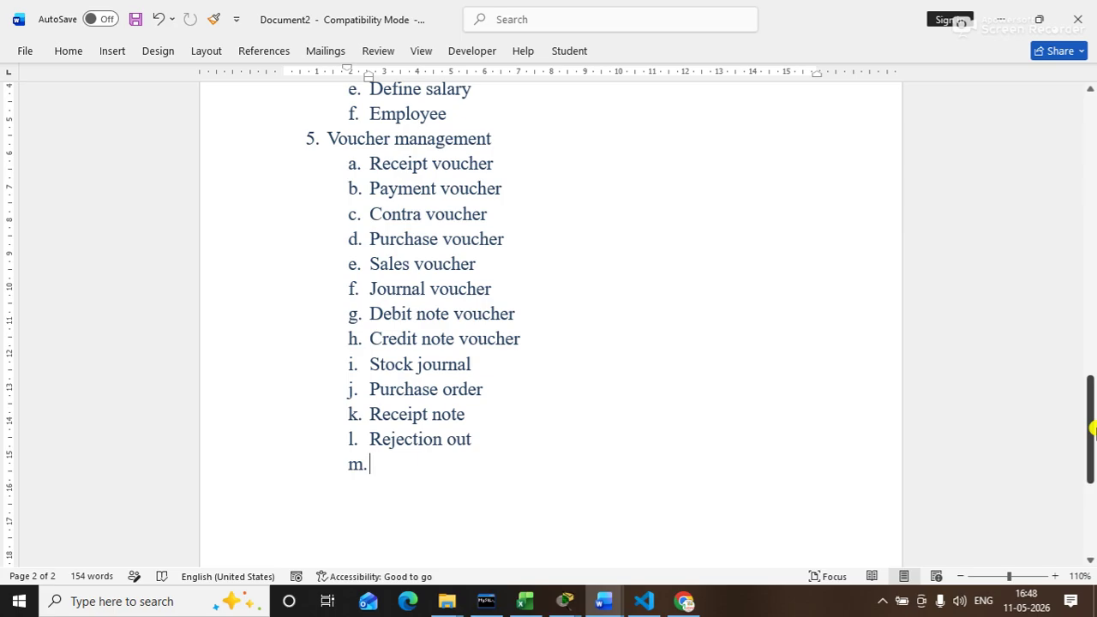
text(sales order)
key(Return)
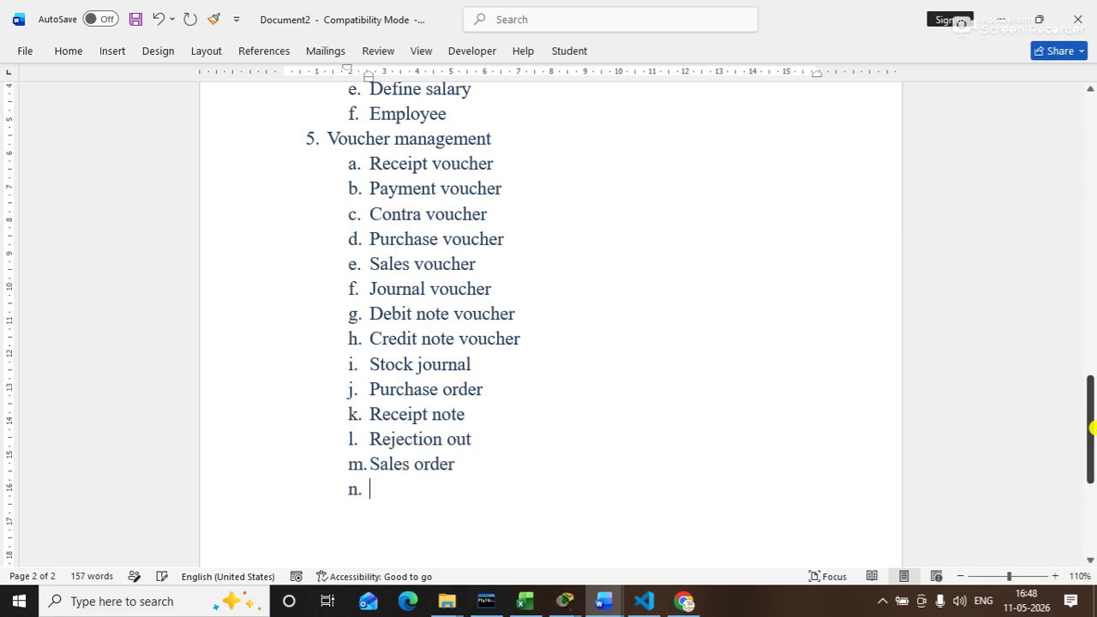
text(dele)
text(ivery)
text( notes)
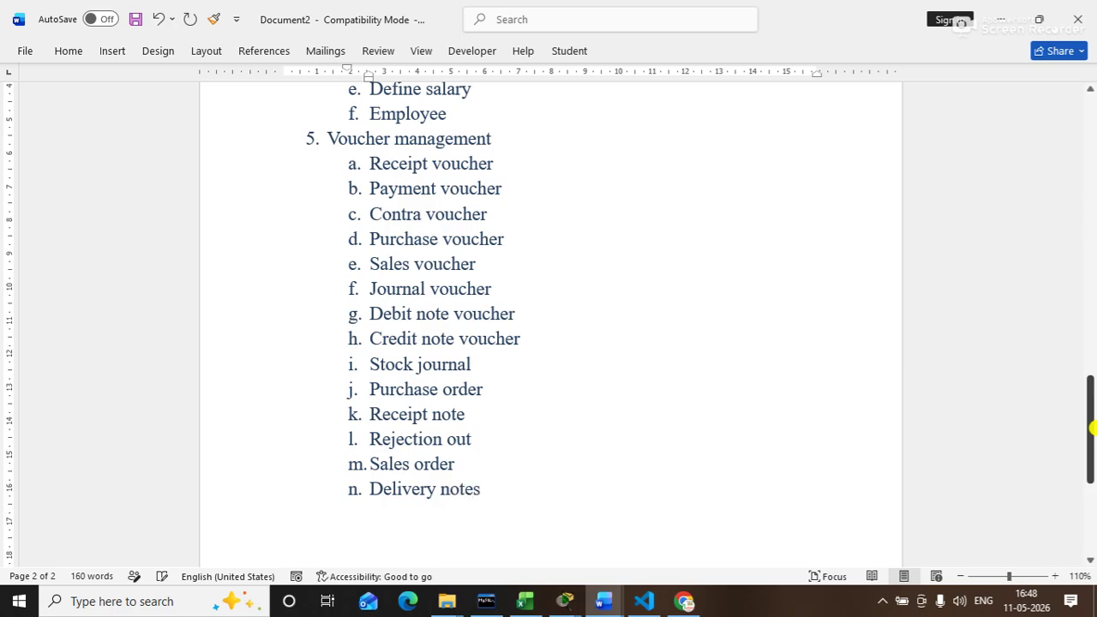
key(Return)
text(rejection in)
key(Return)
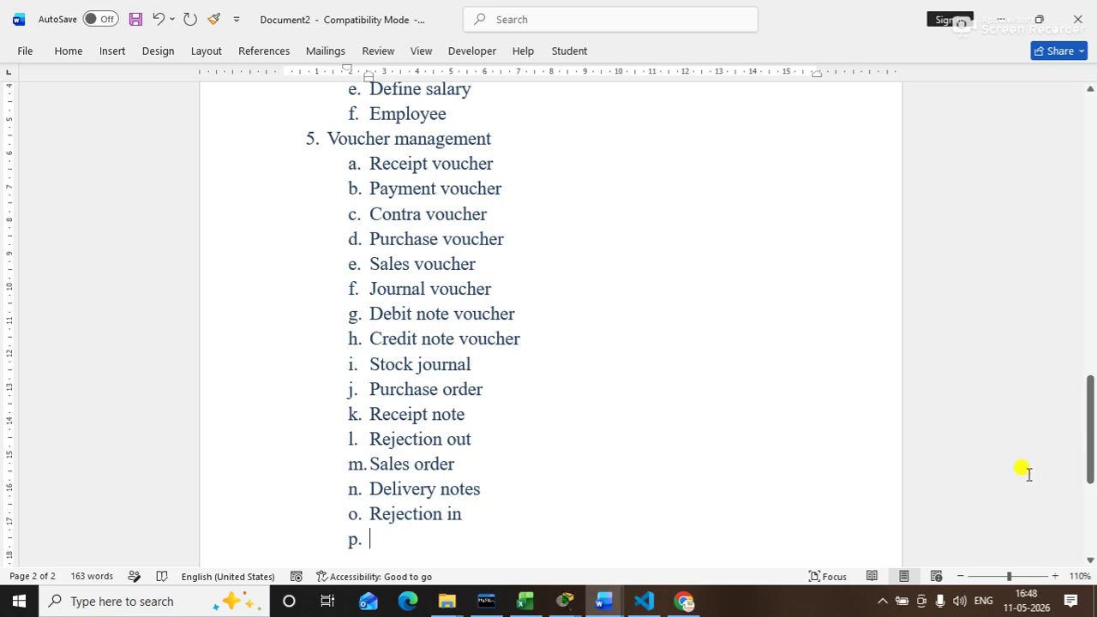
Step: Remove the numbering from the empty last line and add a blank line after the list
drag(1091, 416, 1092, 418)
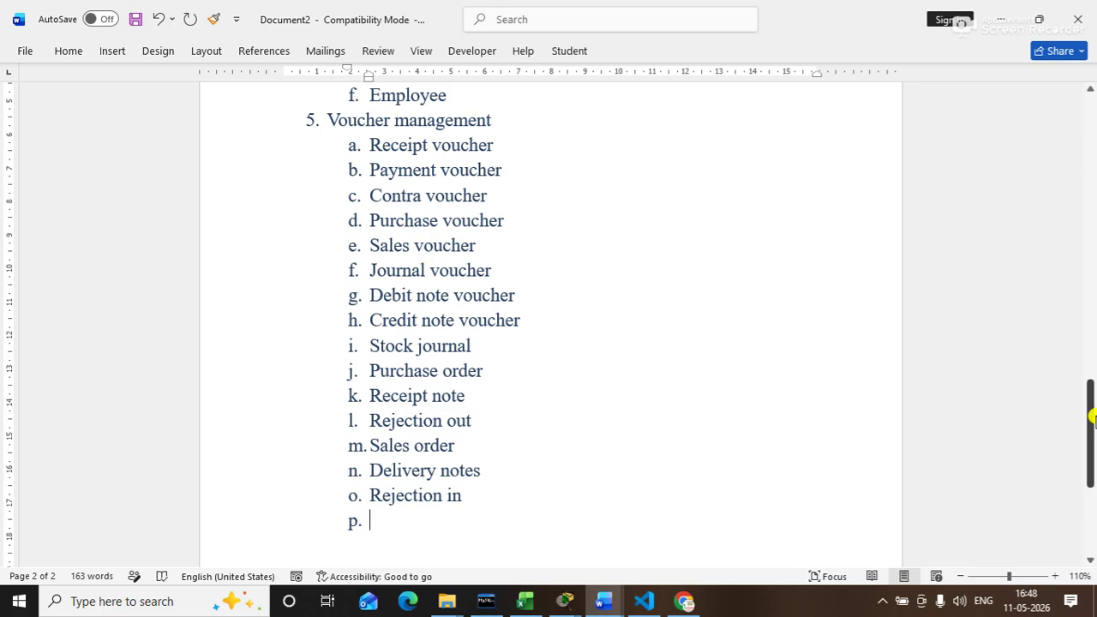
key(BackSpace)
key(Return)
Step: Type item '6. Tax management' and start an indented sub-list below it
text(6. )
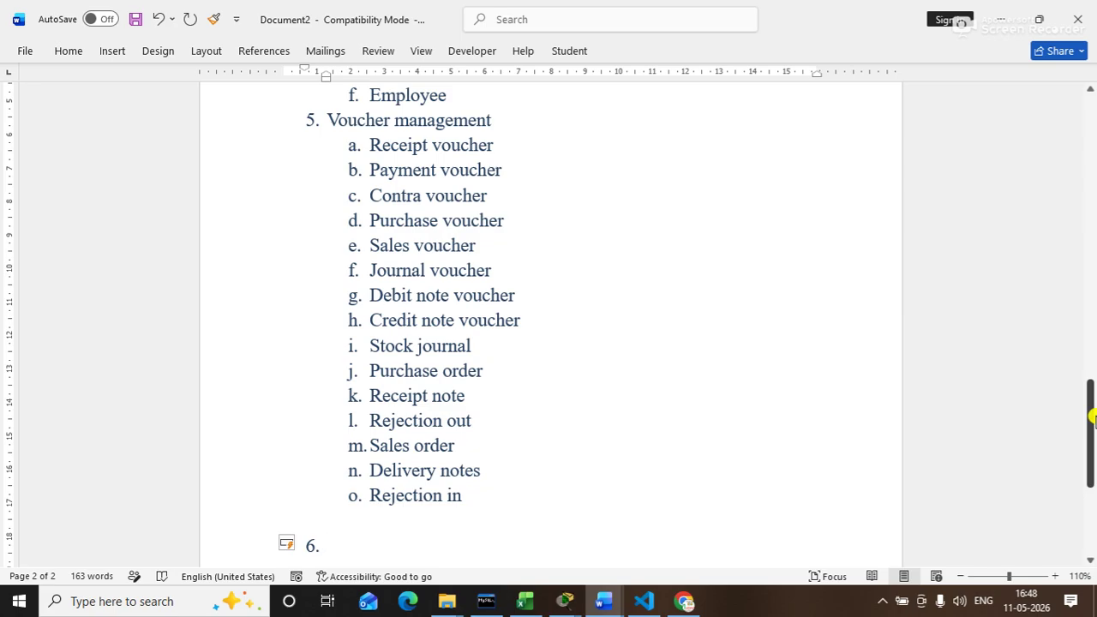
text(t)
text(ax)
text( manag)
text(ement)
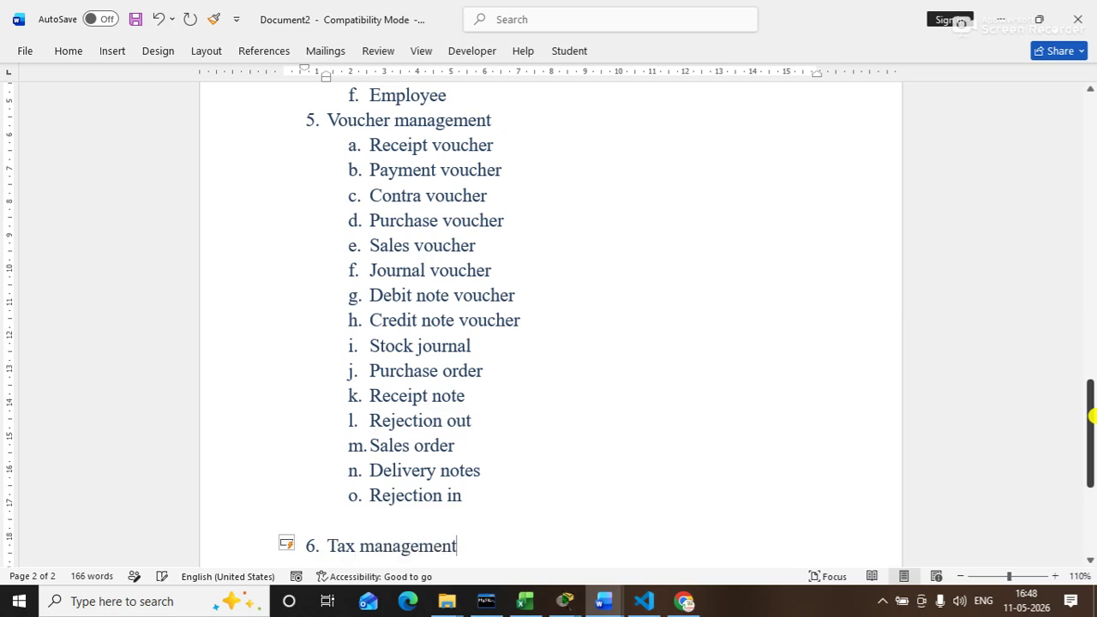
key(Return)
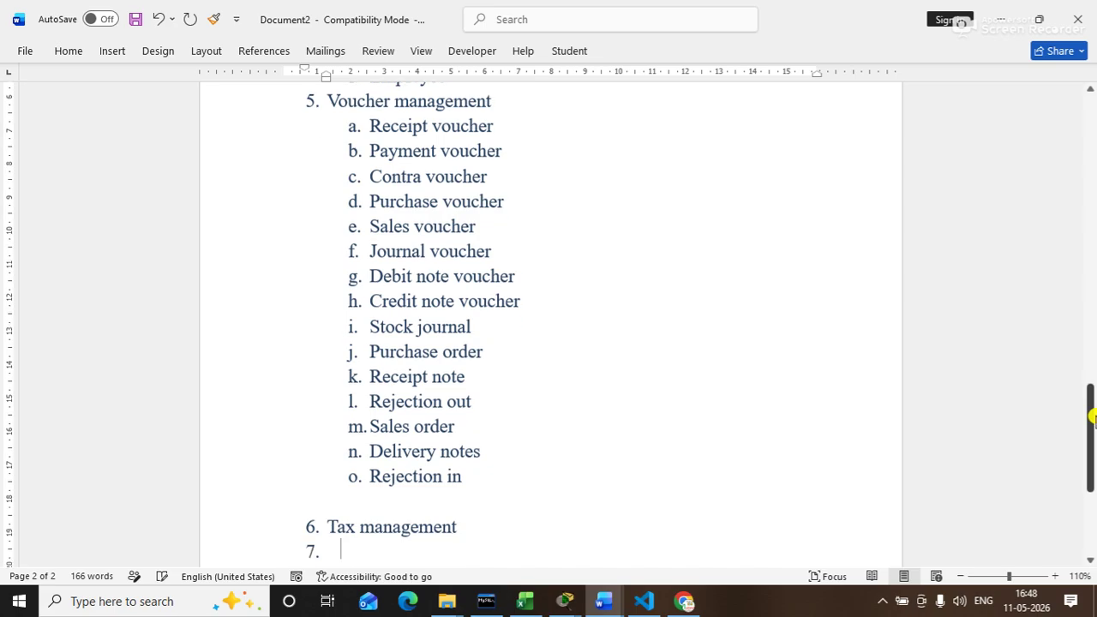
key(Tab)
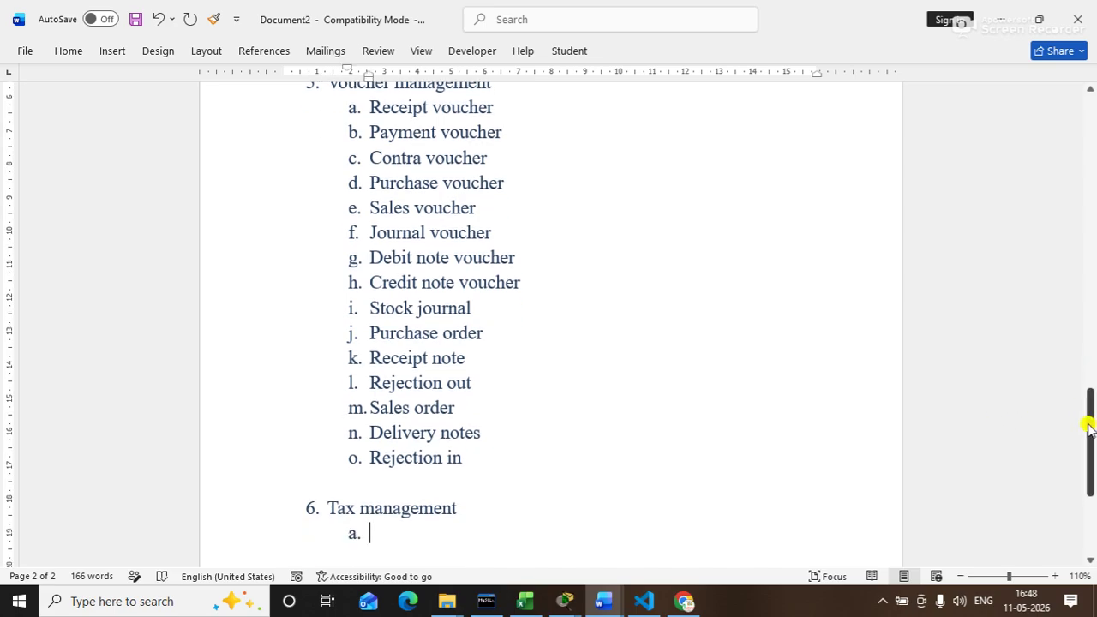
Step: Add sub-items GST management, TDS management and VAT management, then start top-level item 7
drag(1087, 416, 1093, 455)
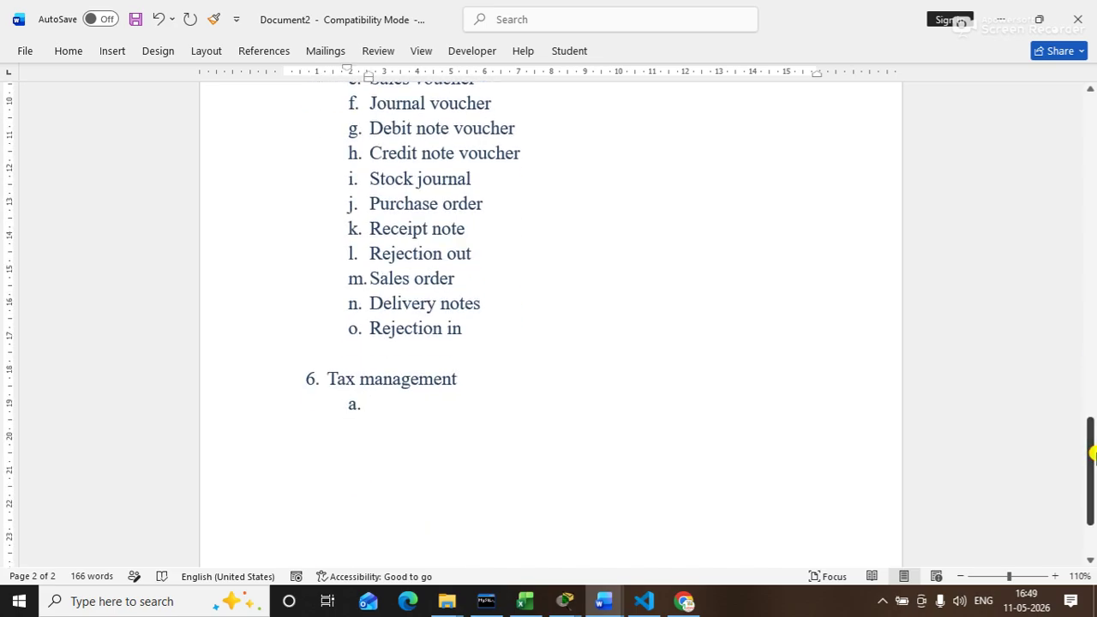
text(g)
key(BackSpace)
text(GST management)
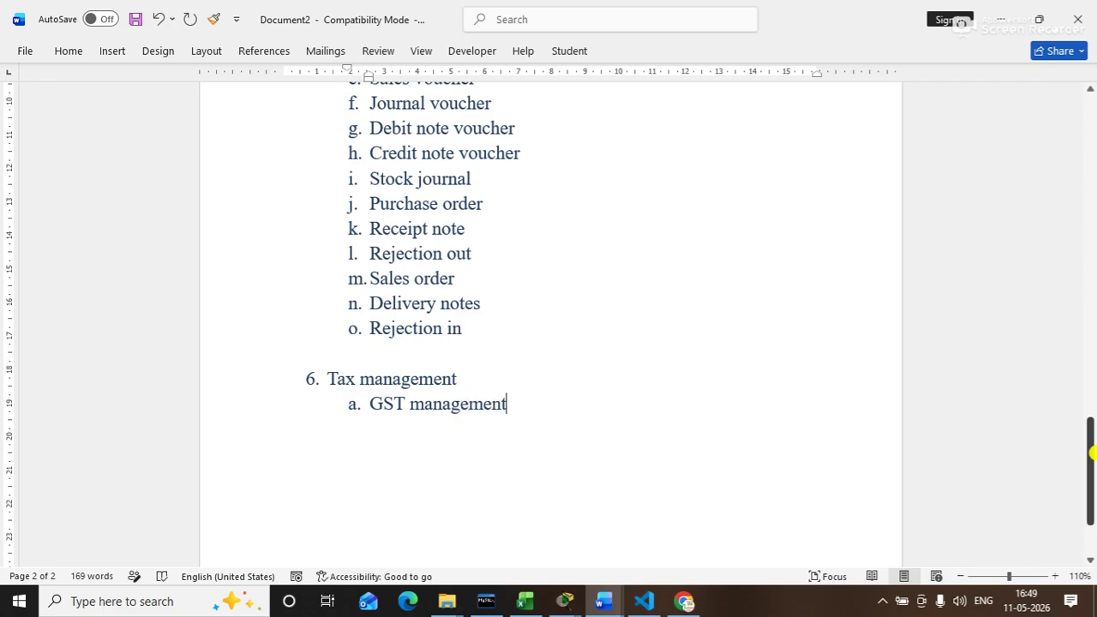
key(Return)
text(t)
key(BackSpace)
text(TDS manag)
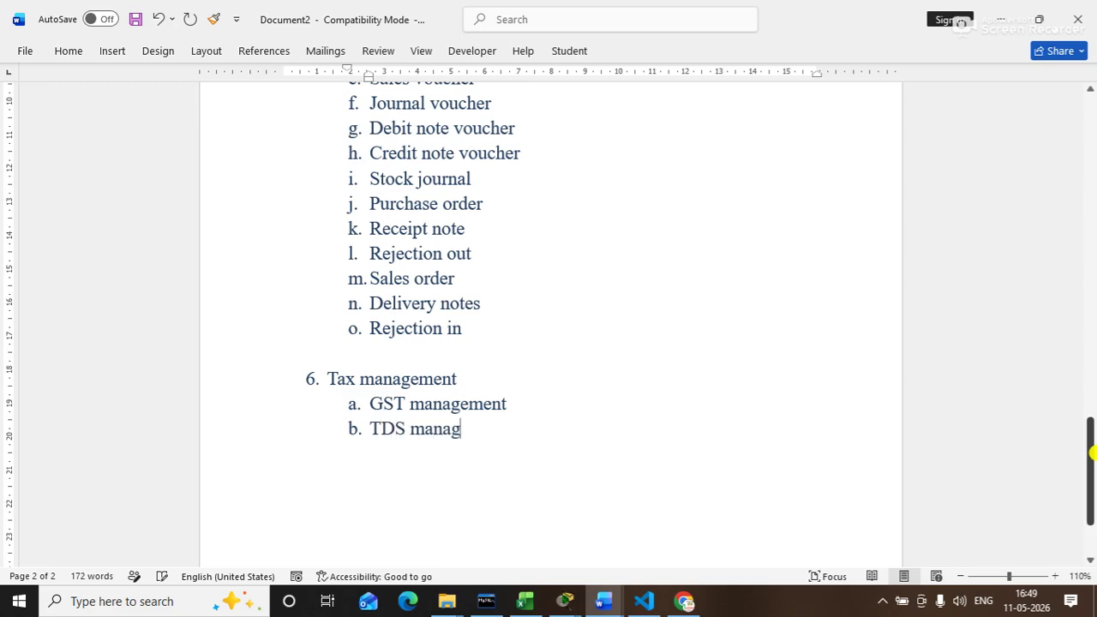
text(ement)
key(Return)
text(VAT )
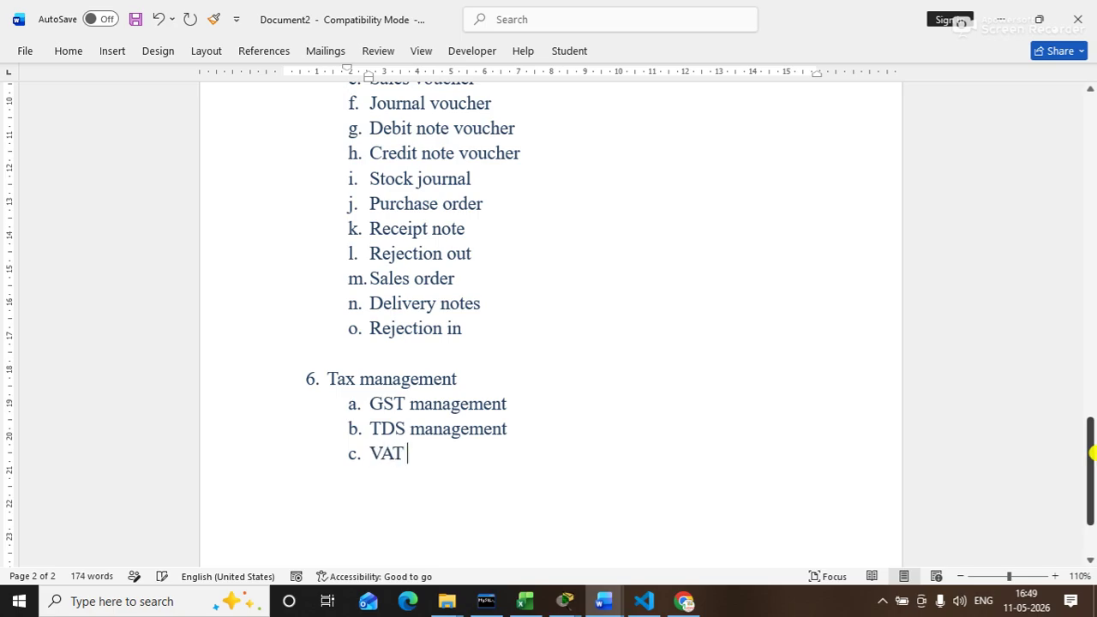
text(management)
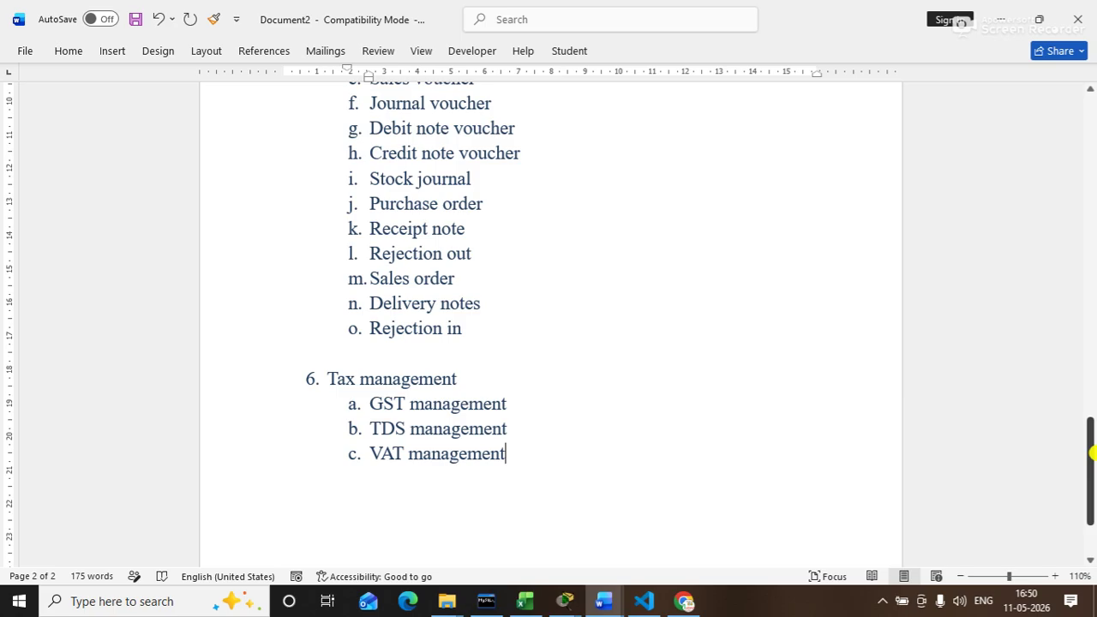
key(Return)
key(Return)
mouse_move(1091, 454)
mouse_down()
mouse_move(1092, 490)
mouse_move(1085, 440)
mouse_move(1093, 465)
mouse_up()
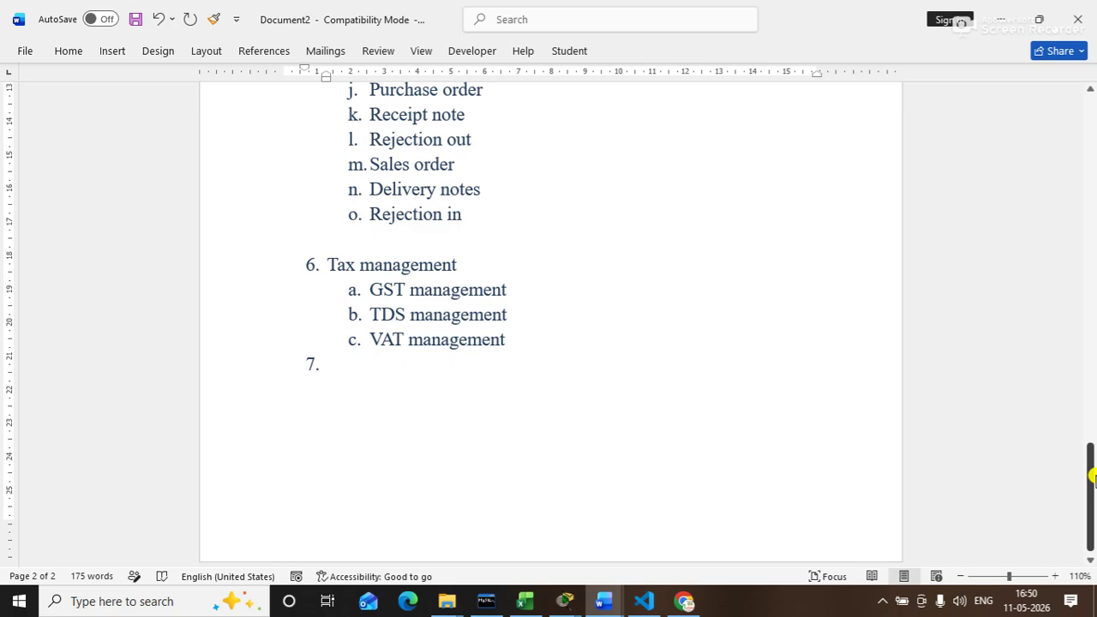
Step: Enter items 7 Company configuration, 8 Tally configuration and 9 Price level, then start item 10
drag(1092, 495, 1092, 506)
text(p)
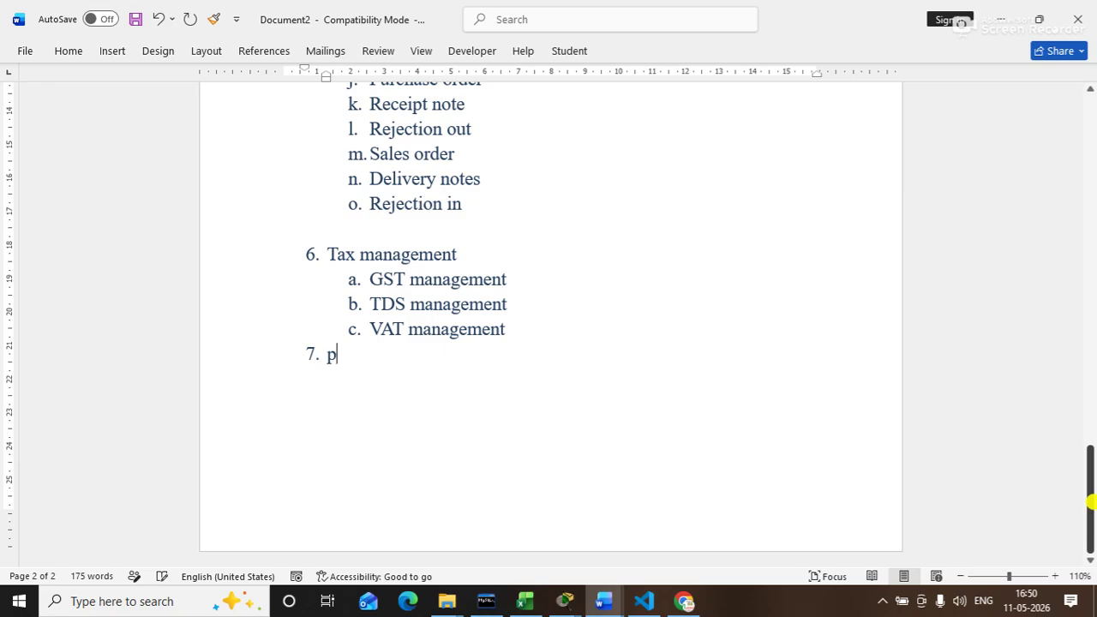
key(BackSpace)
text(t)
key(BackSpace)
text(compab)
key(BackSpace)
text(ny conf)
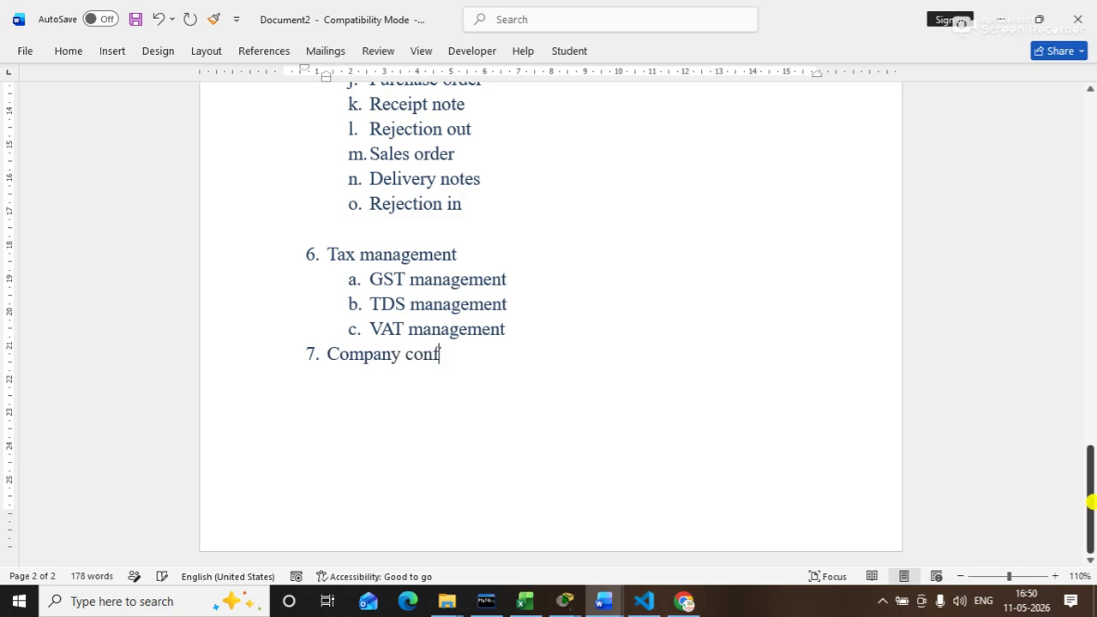
text(iguration)
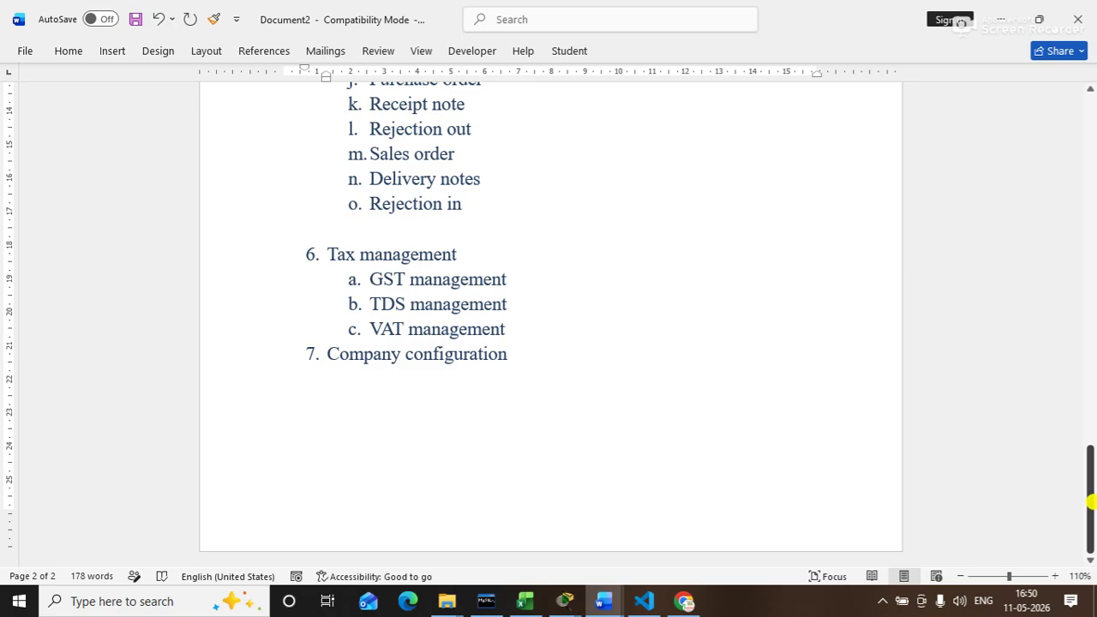
key(Return)
text(tally configuration)
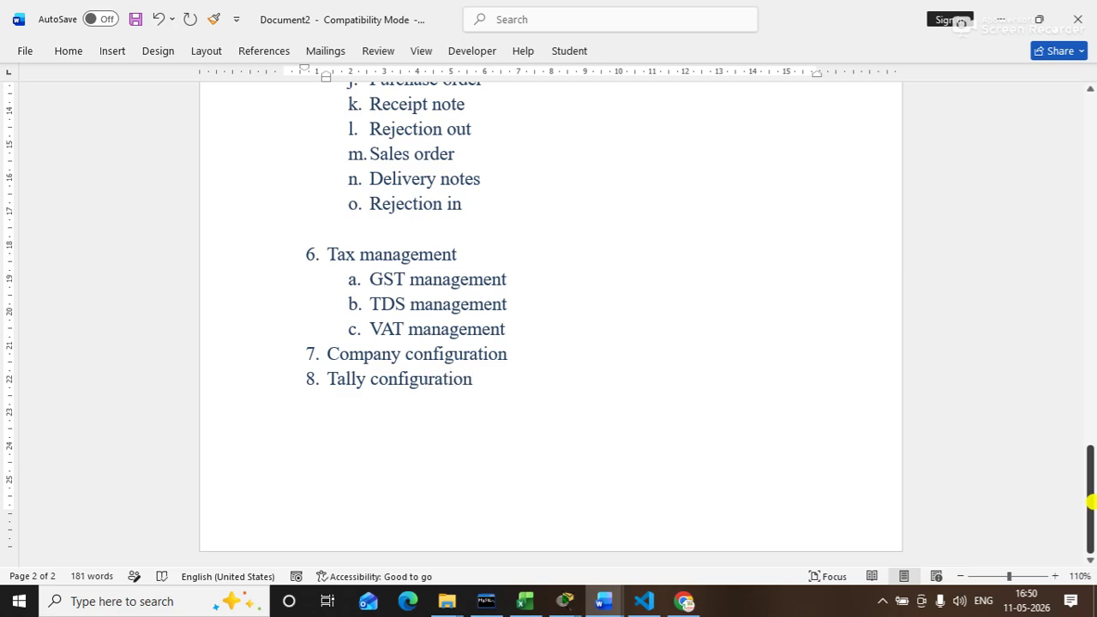
key(Return)
text(price)
text( level)
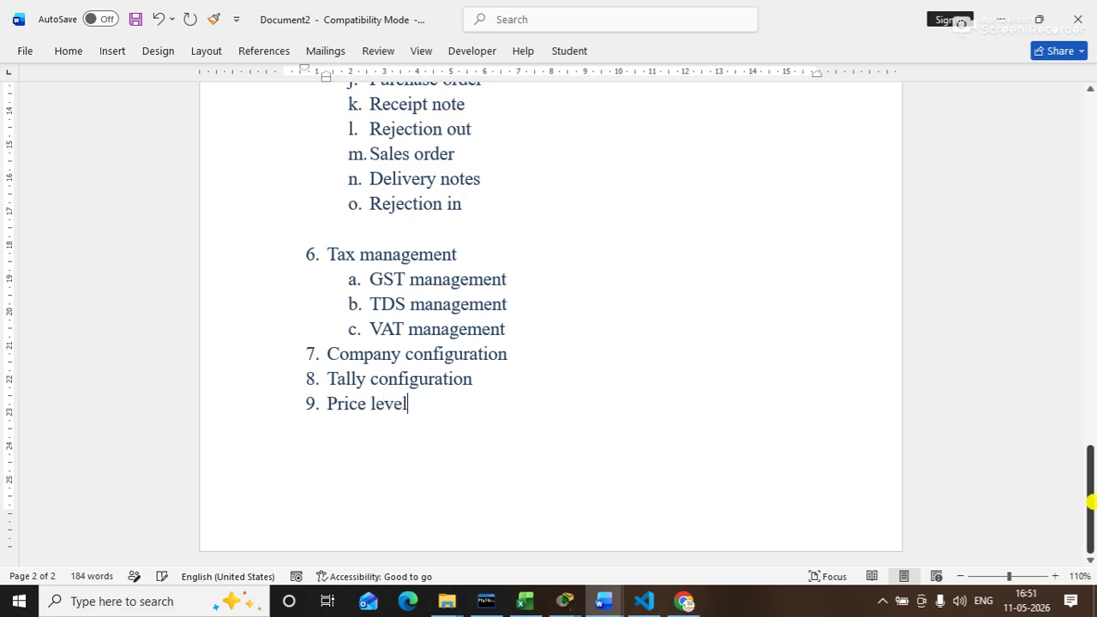
key(Return)
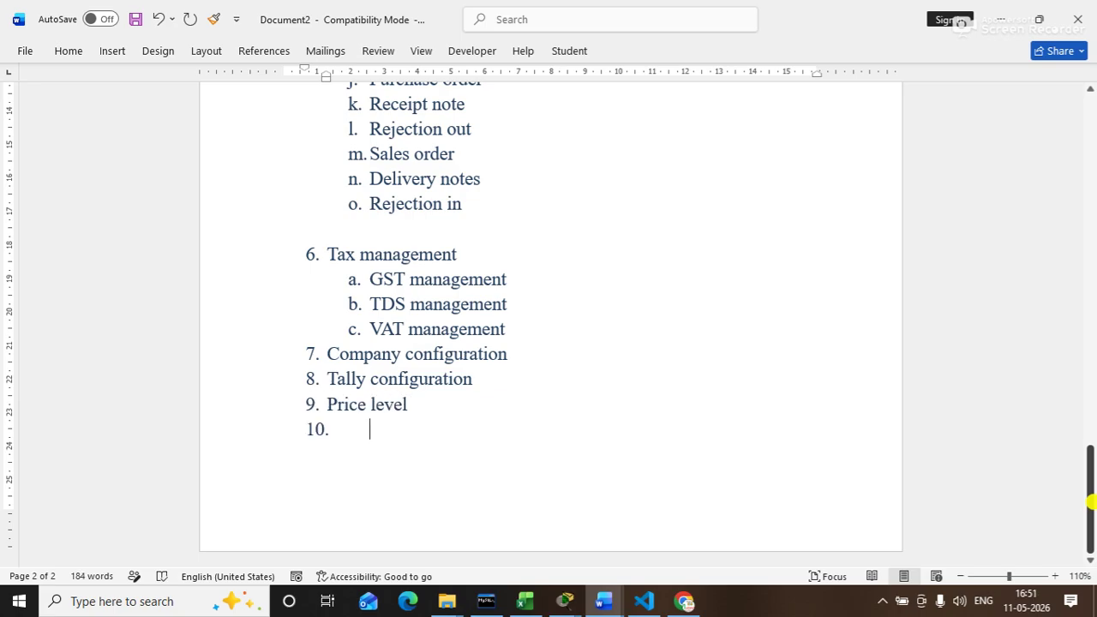
Step: Add list items Standard price, Discount and Credit limit as items 10–12
text(standar)
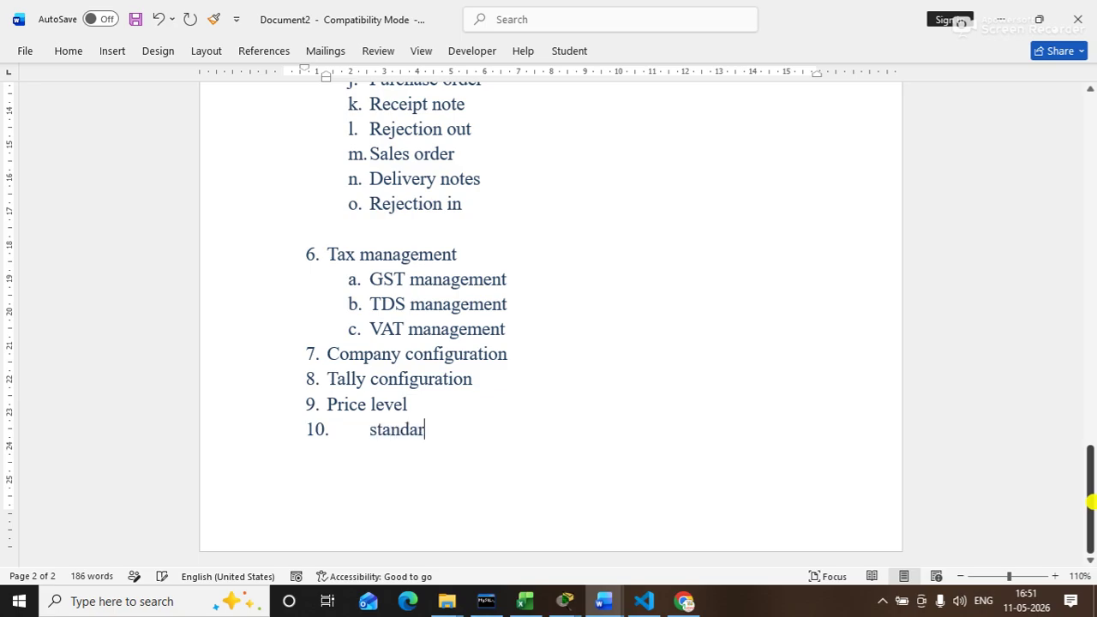
key(BackSpace)
text(d price)
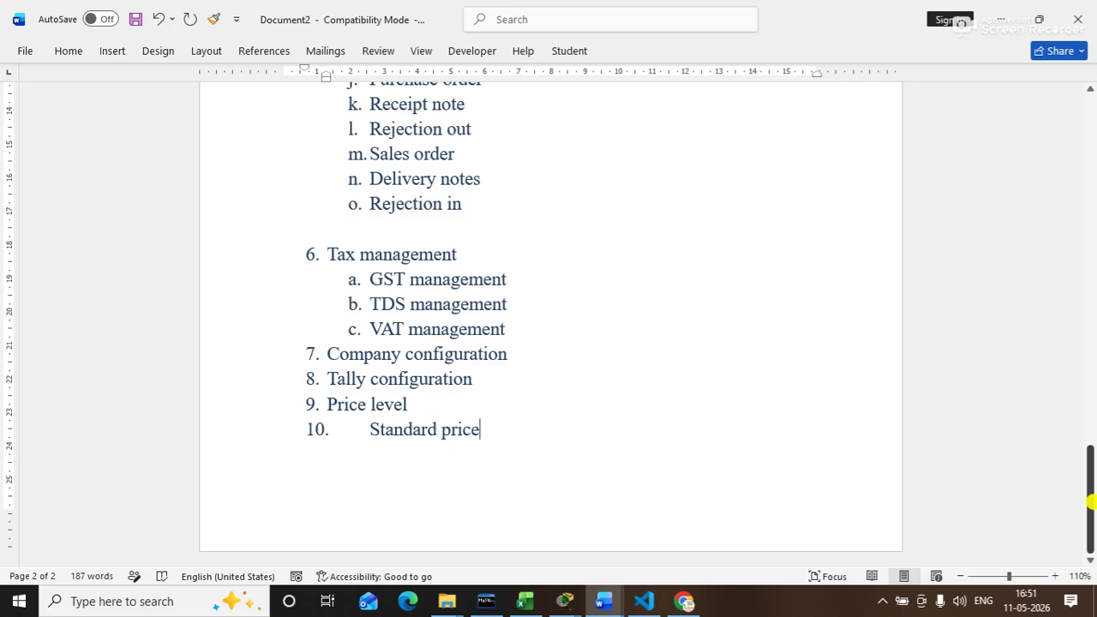
key(Return)
text(disk)
key(BackSpace)
text(count)
key(Return)
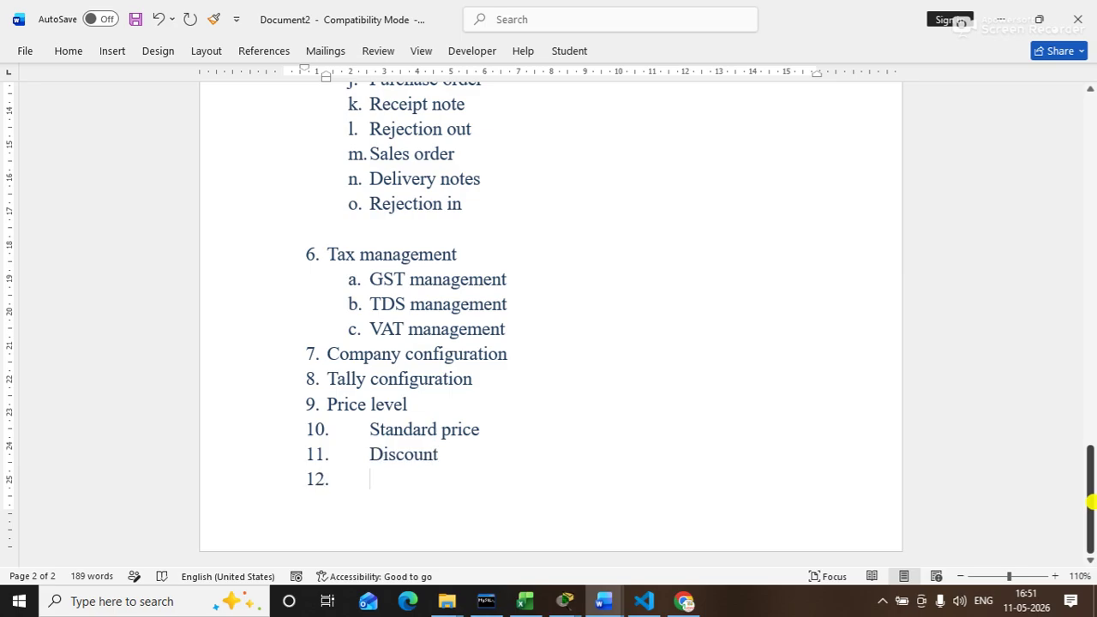
text(credit lim)
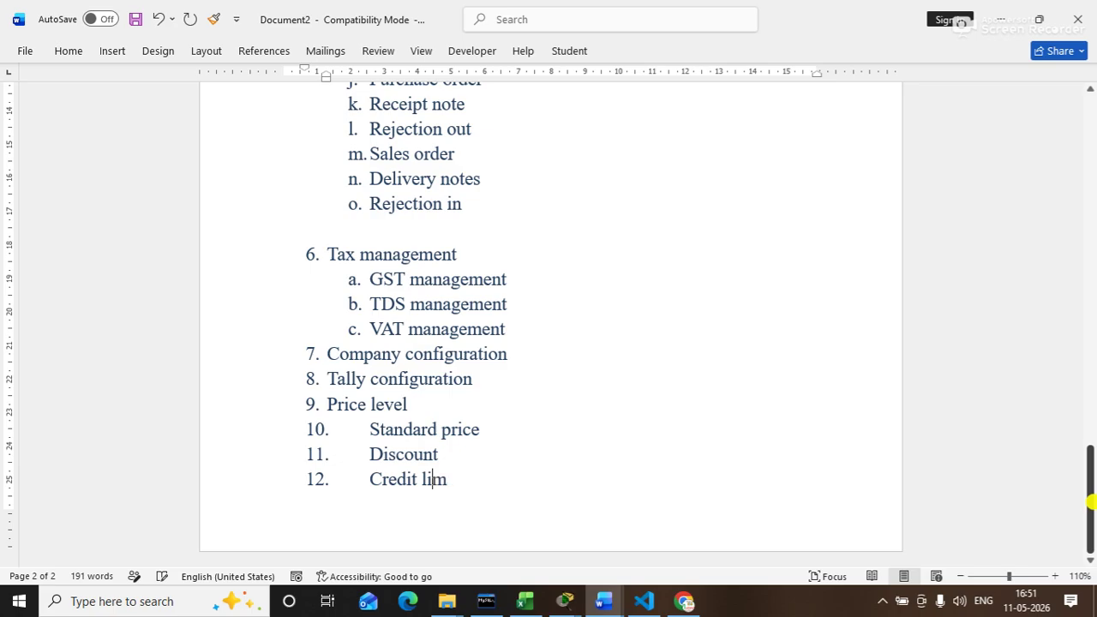
text(it)
key(Return)
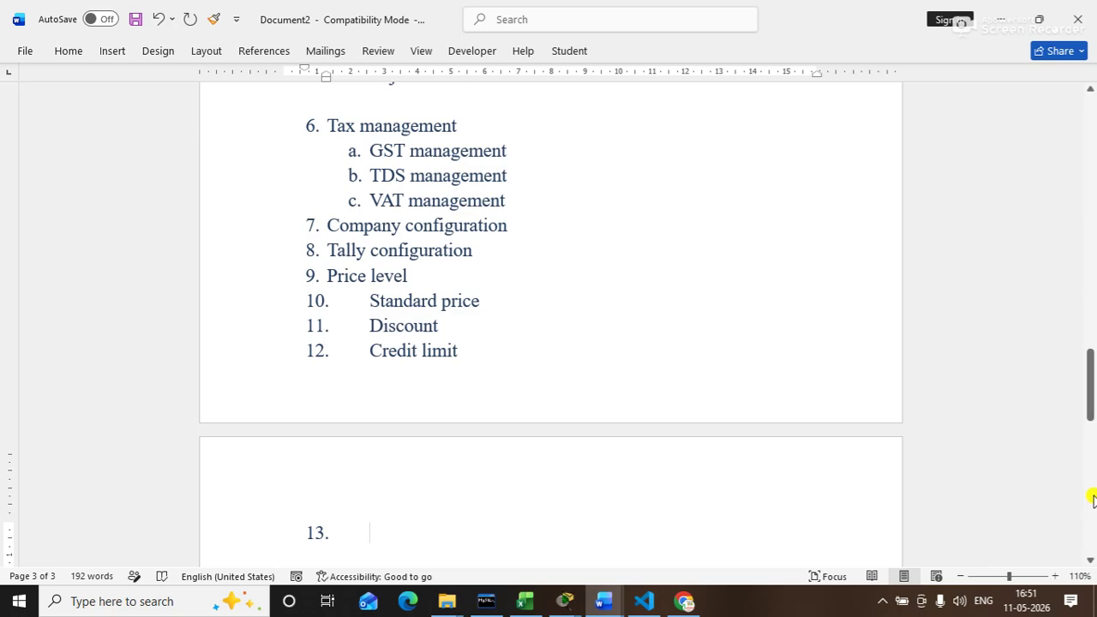
Step: Add Budget, Cost center and BOM as items 13–15, then start item 16
text(budget)
key(Return)
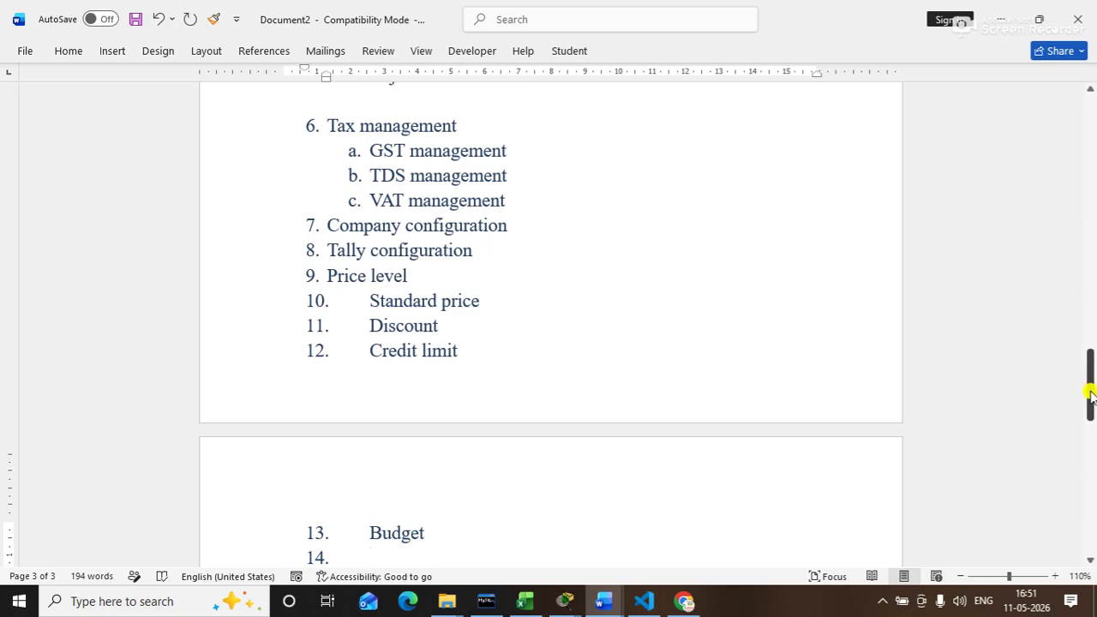
drag(1087, 396, 1092, 409)
text(cost center)
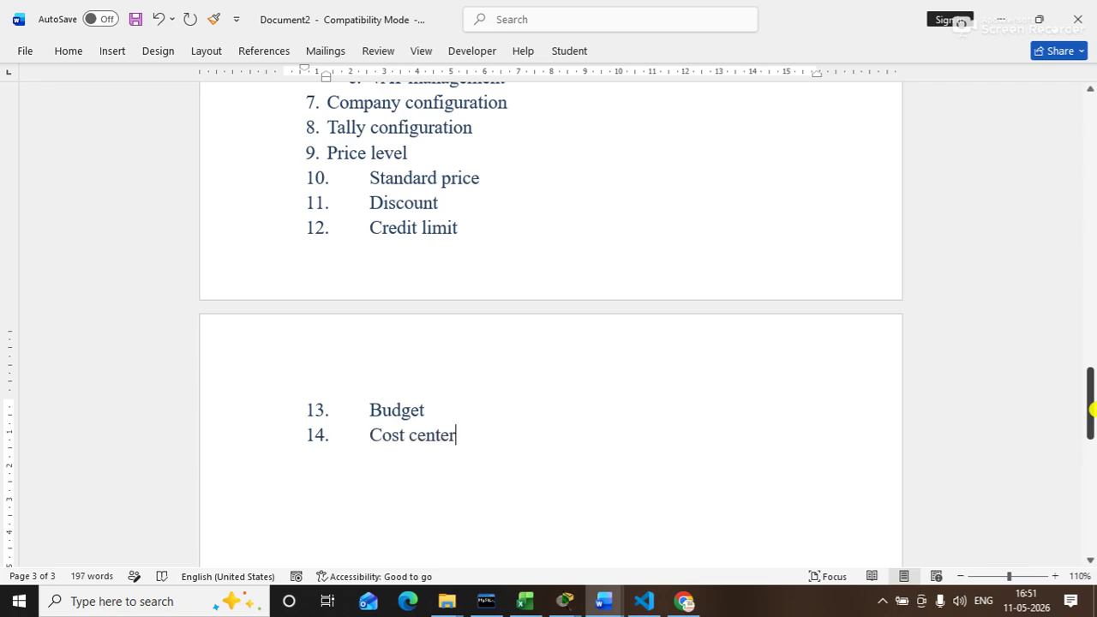
key(Return)
text(BOM)
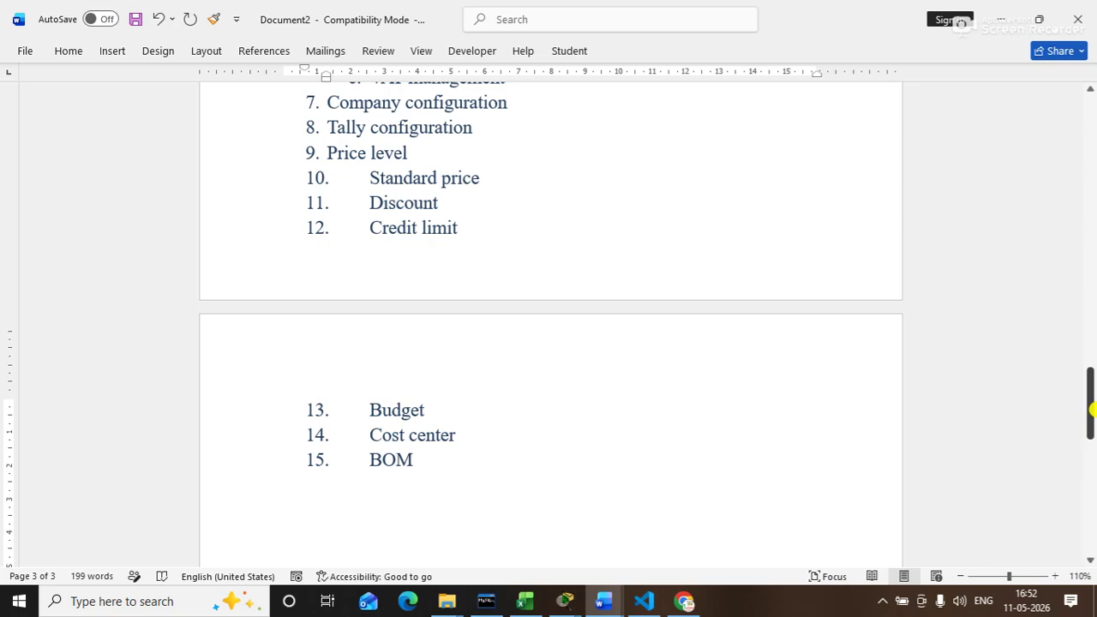
key(Return)
Step: Enter 'GENERATE QR CODE ON INVOICE' as list item 16 and start the next item
text(GENE)
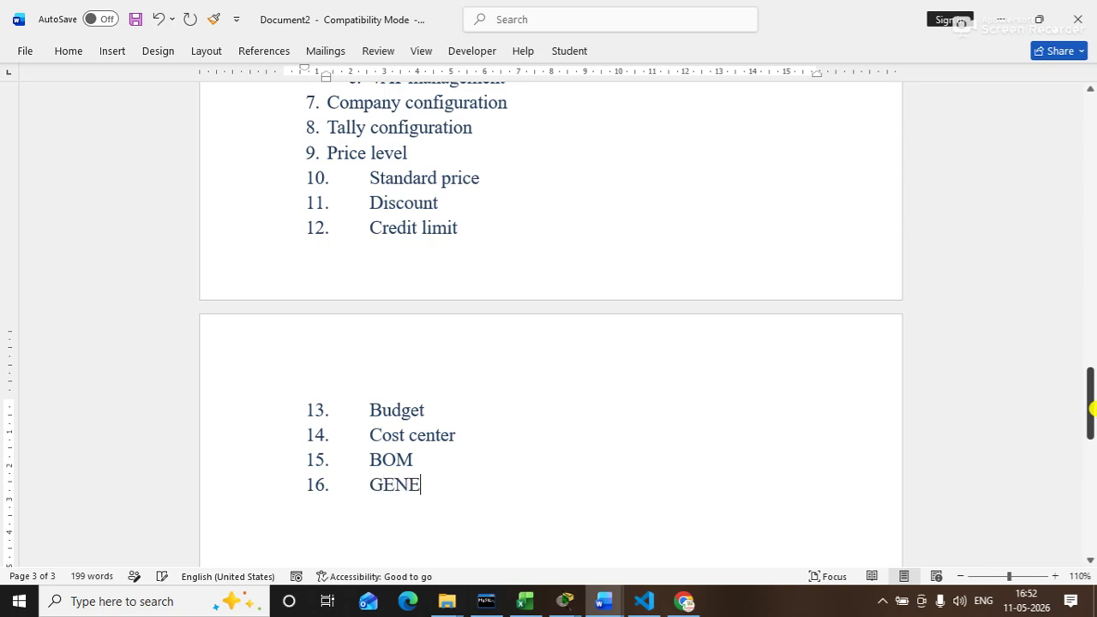
text(RATE QR OC)
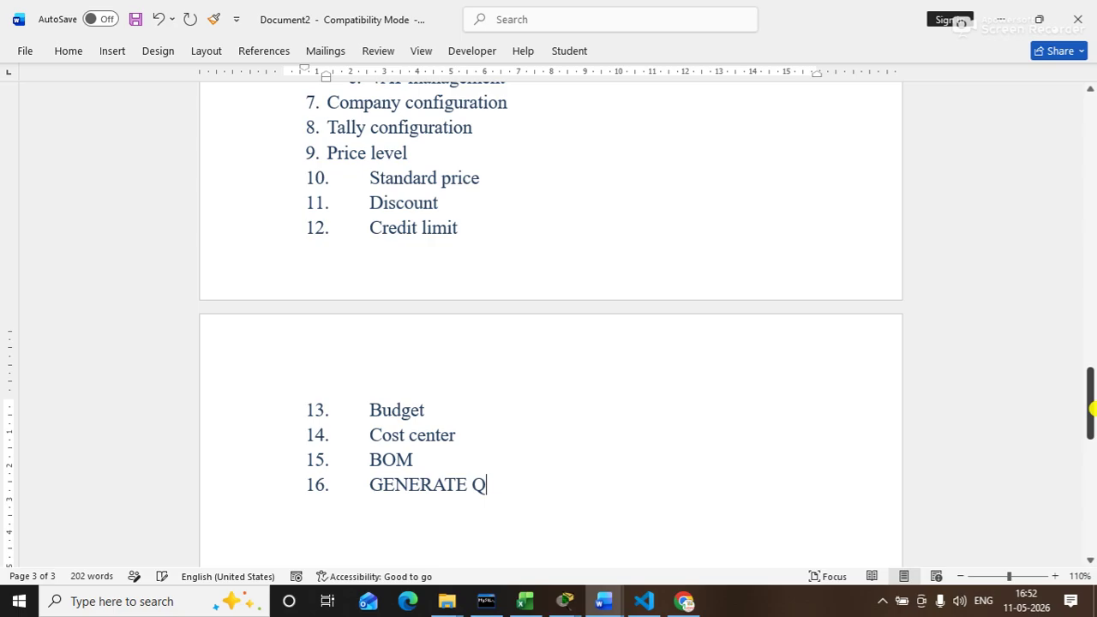
key(BackSpace)
key(BackSpace)
text(CODE)
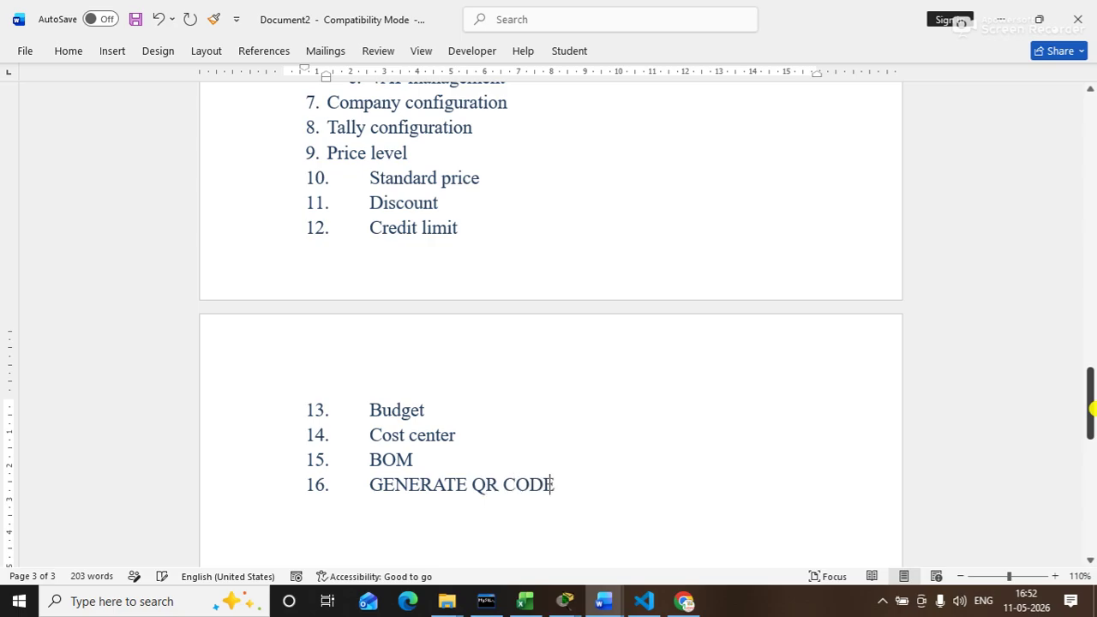
text( ON INVOICE)
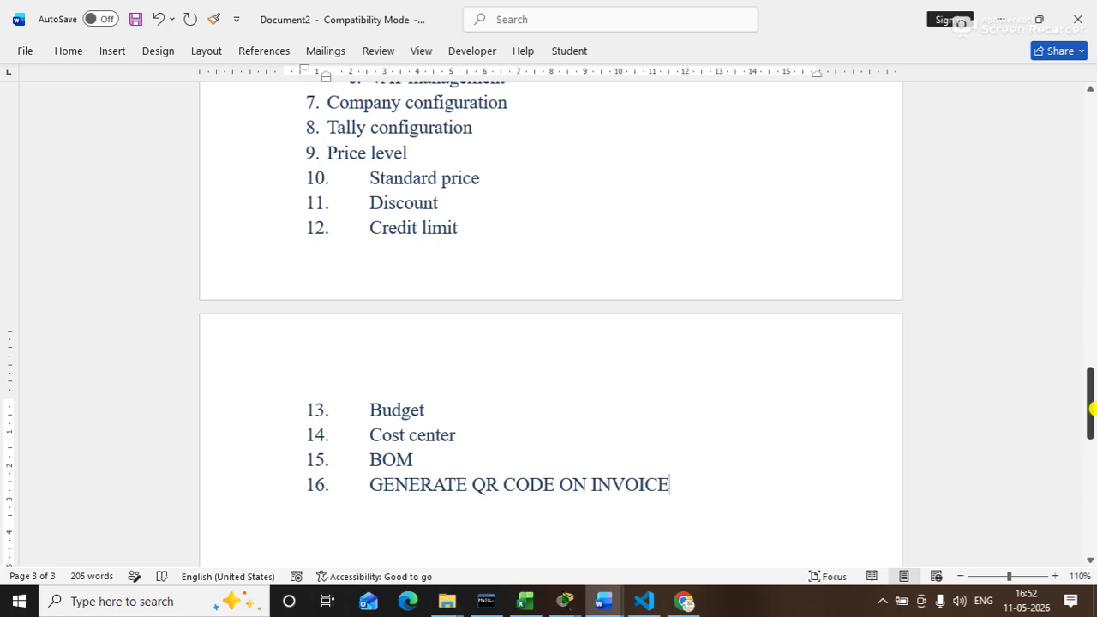
key(Return)
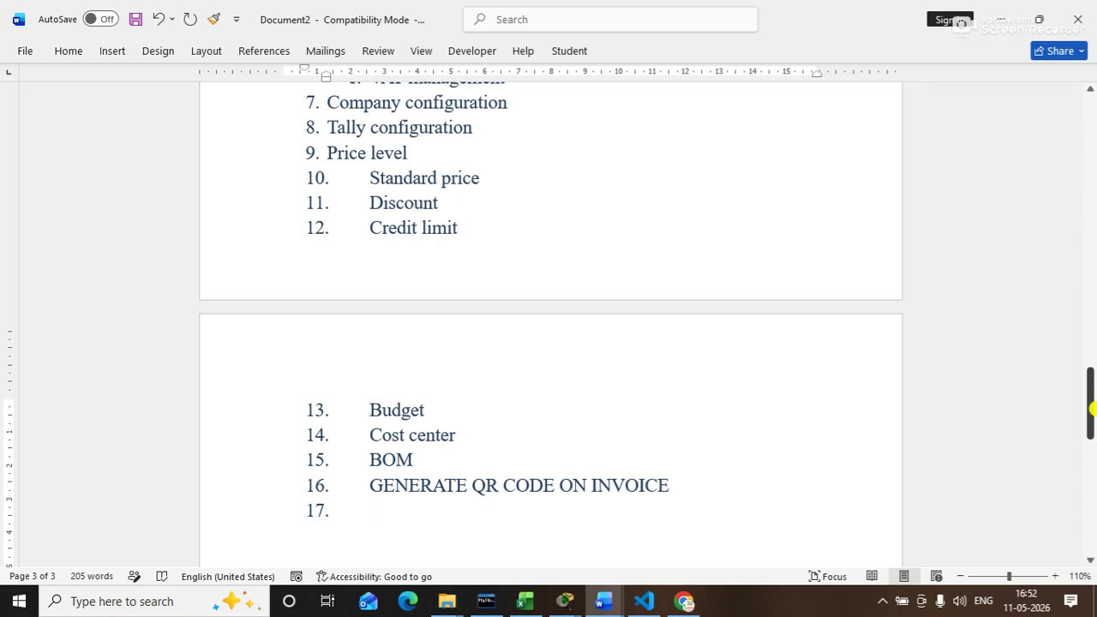
Step: Enter 'GENERATE INVOICE WITH COMPANY LOGO, ADDRESS, BANK DETAILS AND QR CODE' as item 17
text(GENERATE)
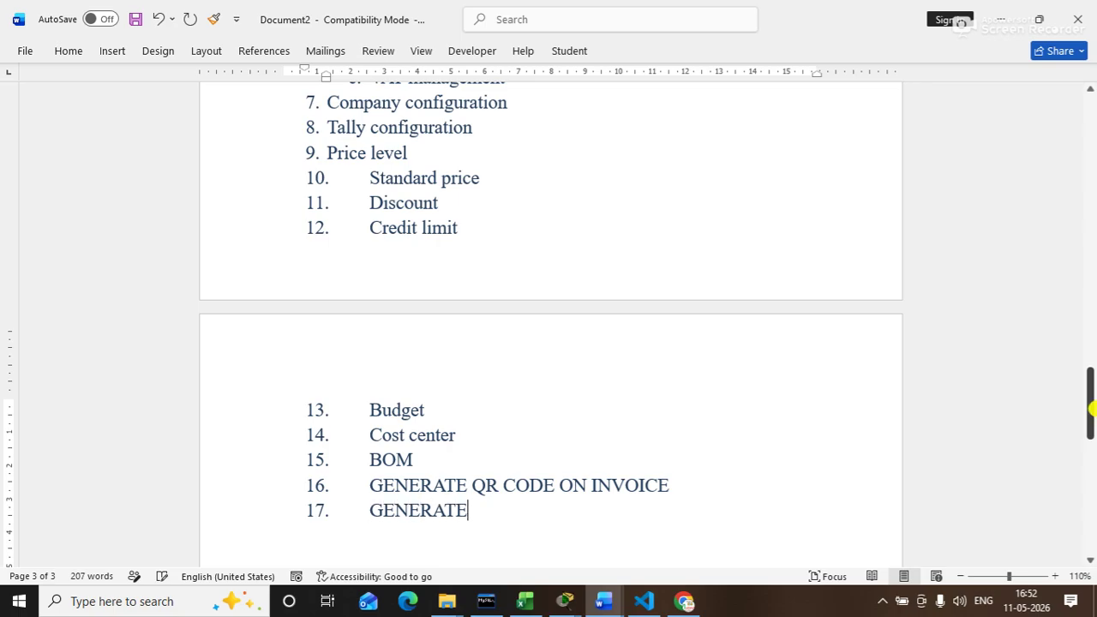
text( INVOICE )
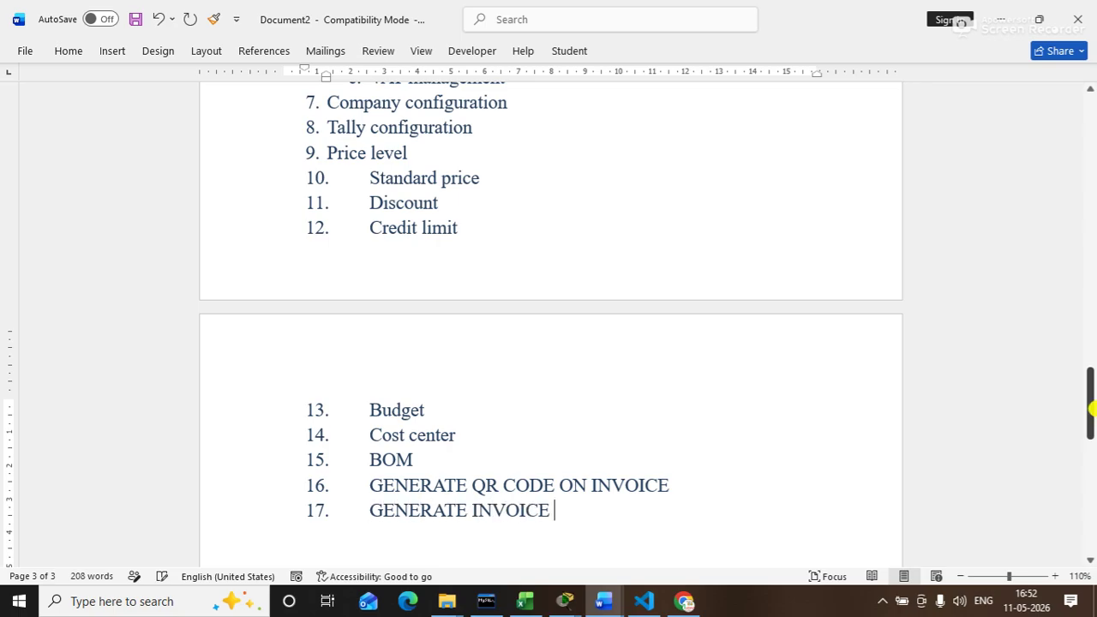
text(WITH CO)
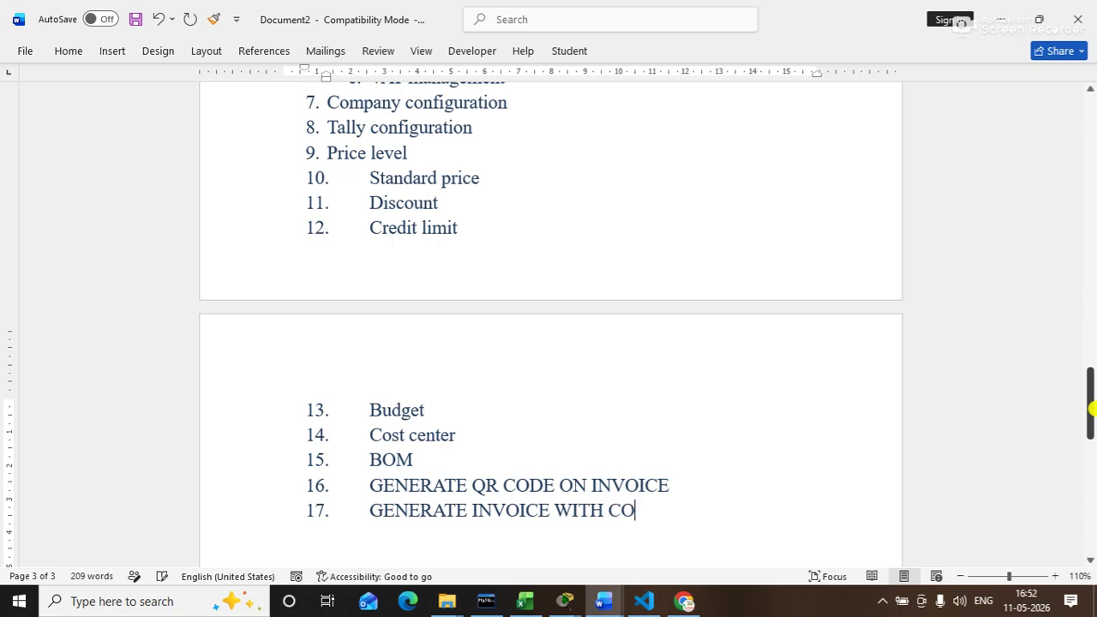
text(MPAB)
key(BackSpace)
text(N)
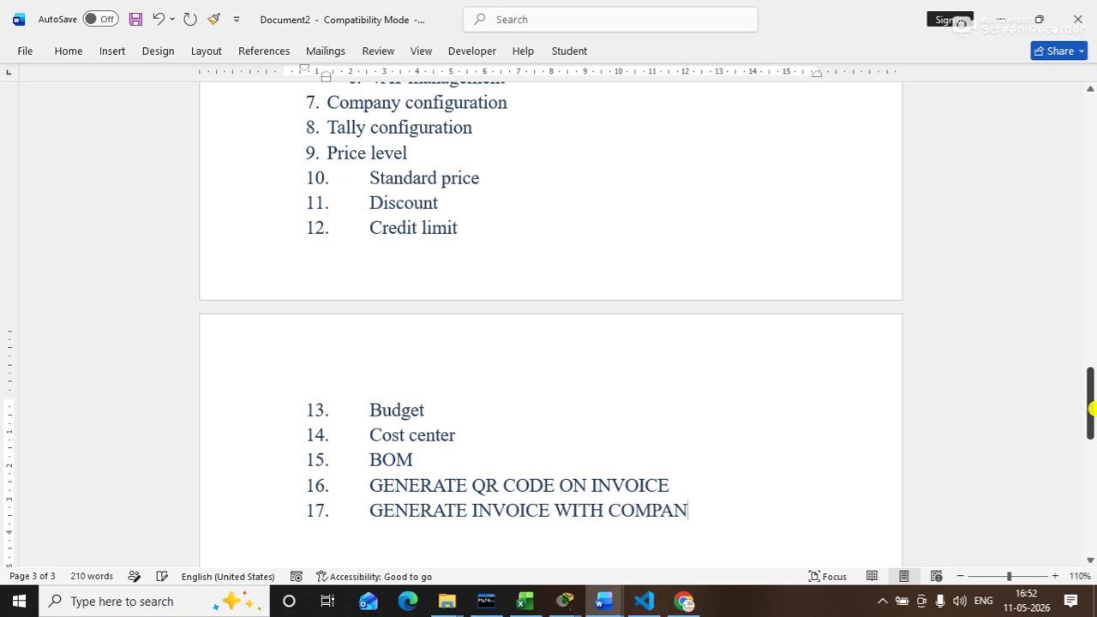
text(Y LOGO)
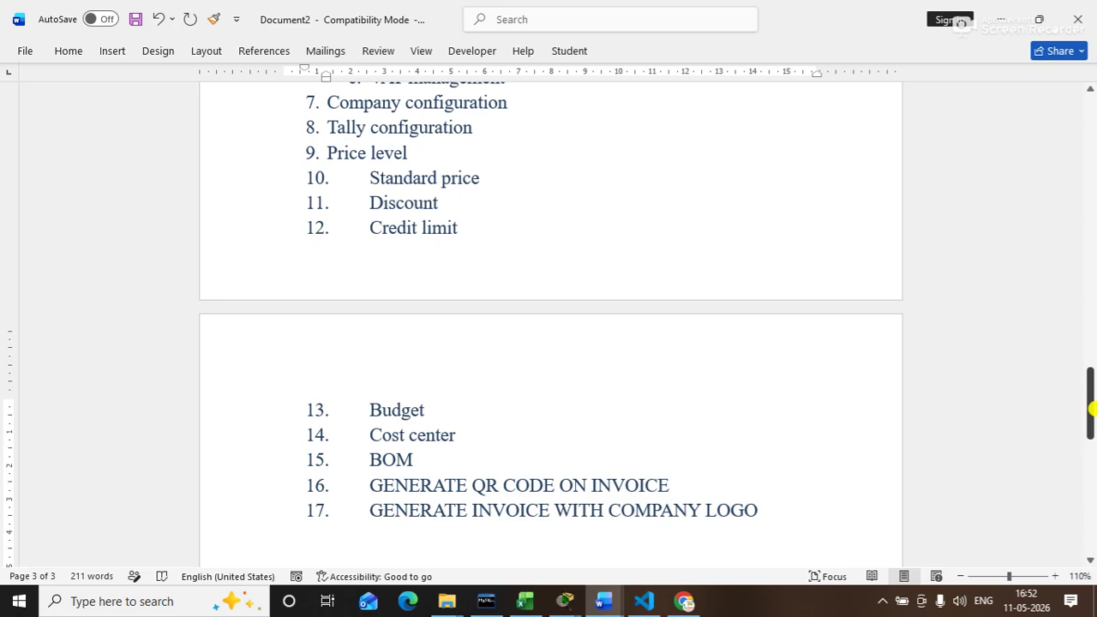
text(, ADDRESS)
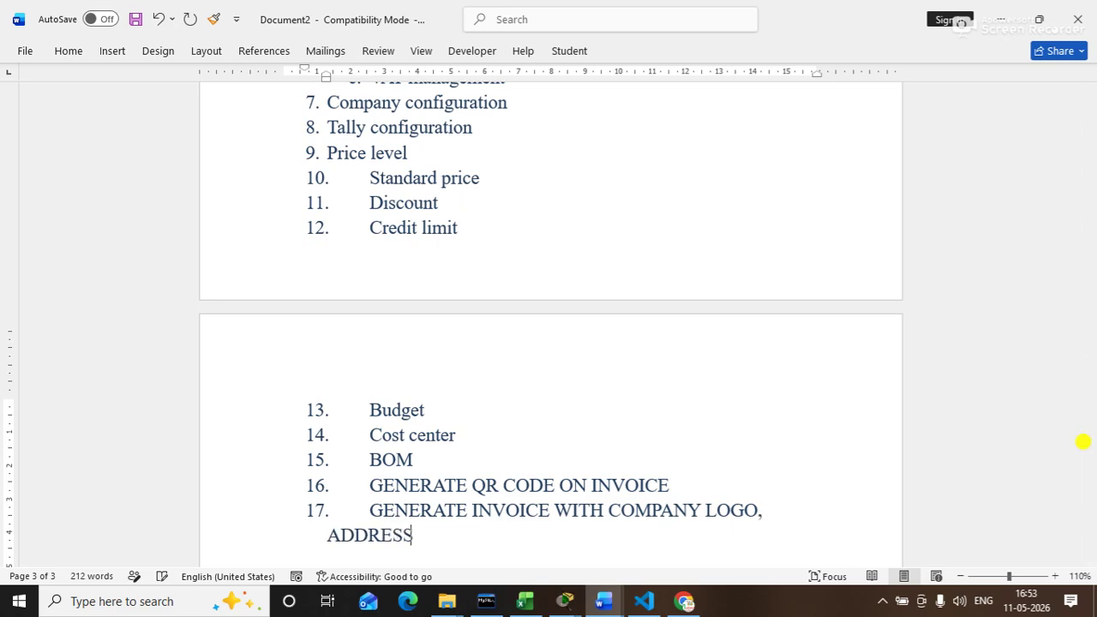
text(, )
text(BANK)
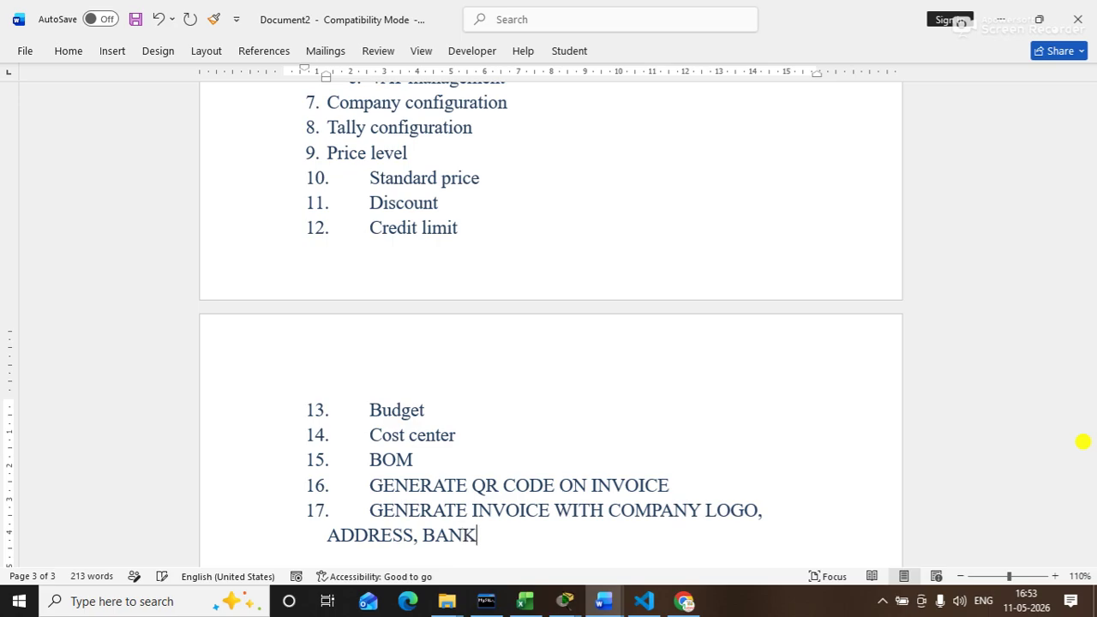
text( DETAILS)
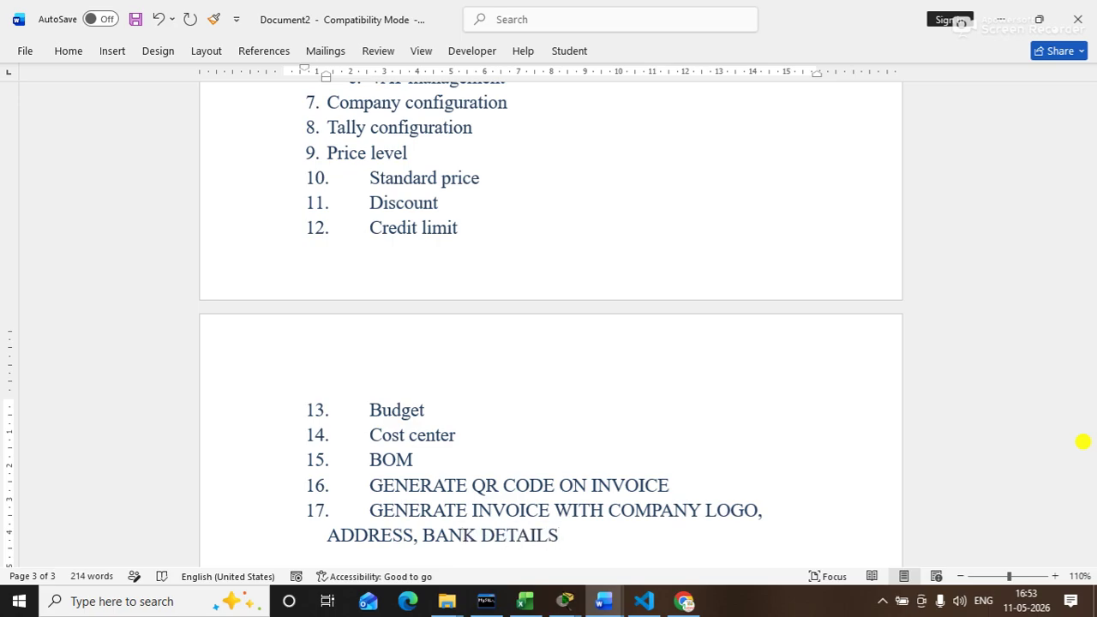
text( AND QR CODE)
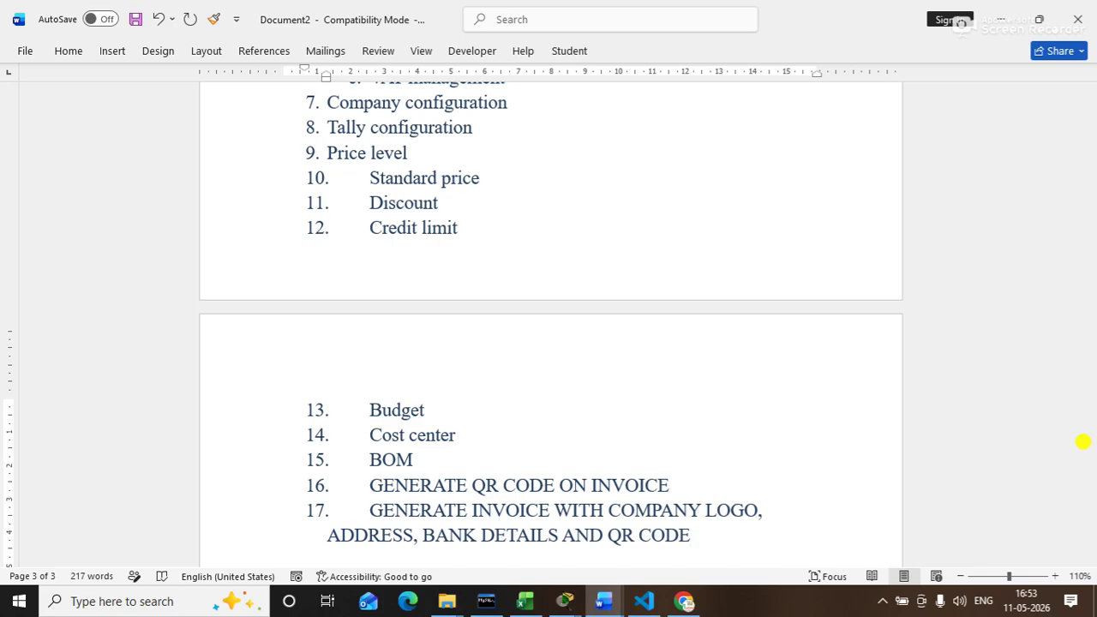
key(Return)
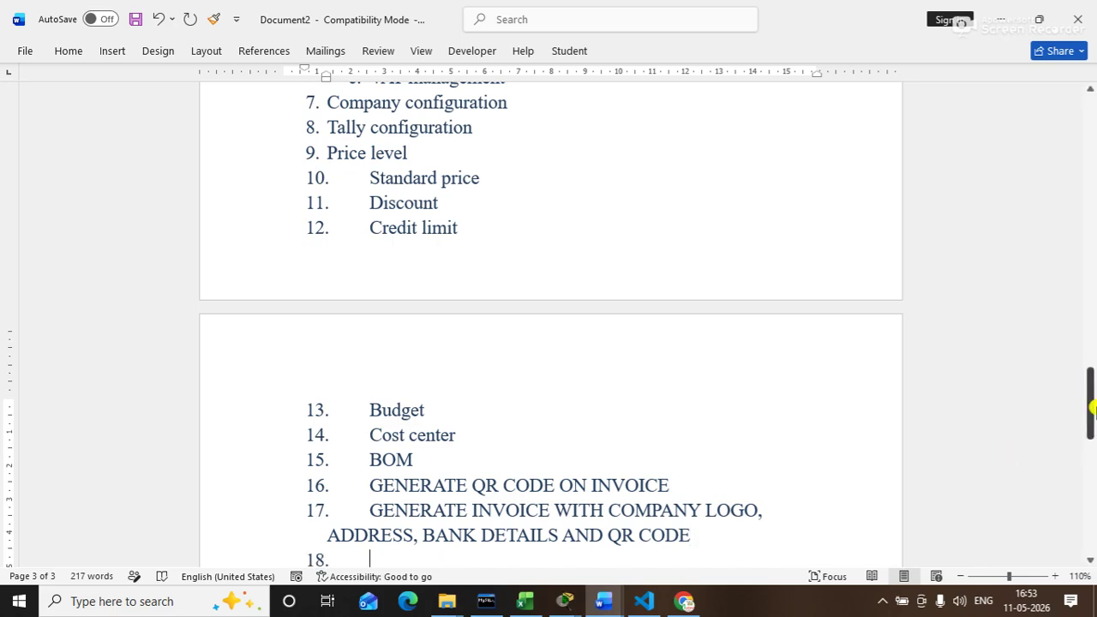
Step: Write 'Performa invoice' on list item 18, fixing typos, and begin an empty item 19
drag(1092, 410, 1092, 429)
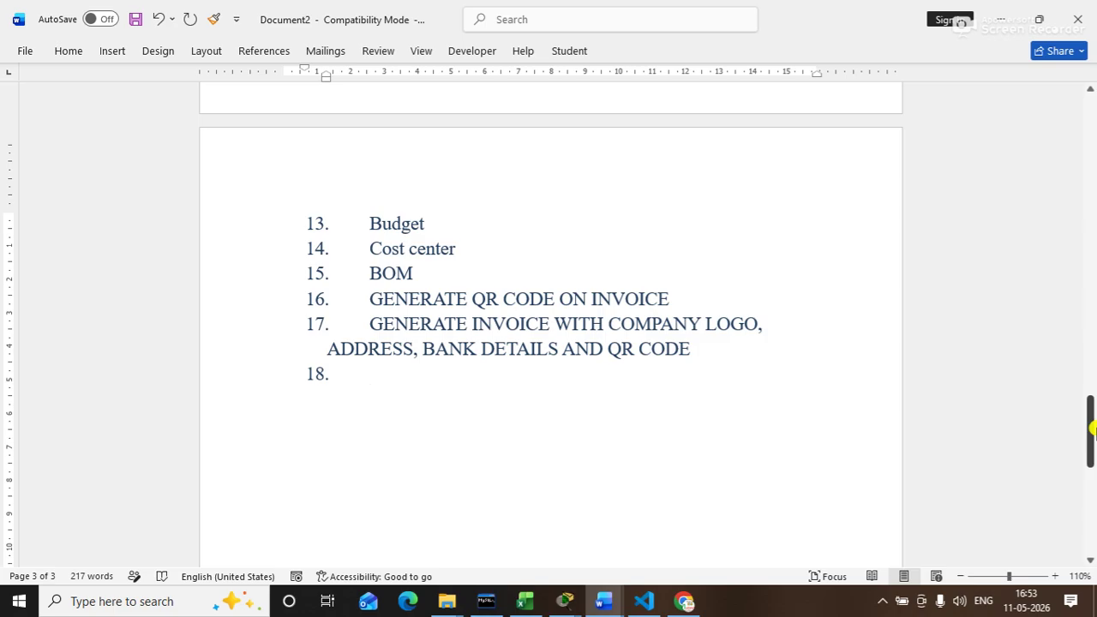
text(G)
key(BackSpace)
text(PERFOR)
key(BackSpace)
key(BackSpace)
key(BackSpace)
key(BackSpace)
key(BackSpace)
key(BackSpace)
key(BackSpace)
text(performa in)
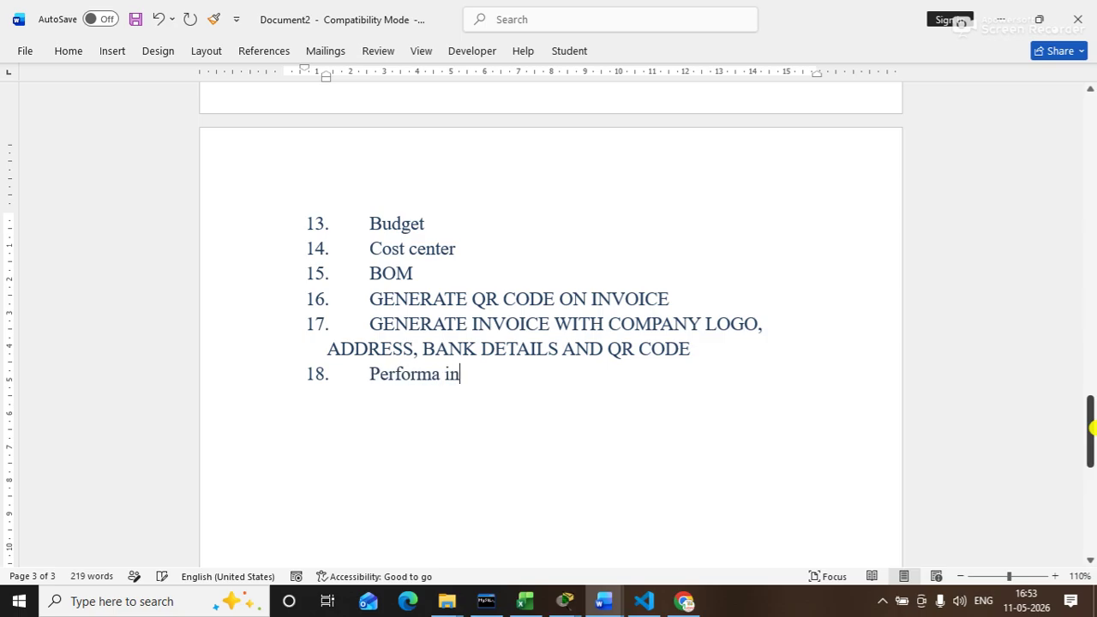
text(voice)
key(Return)
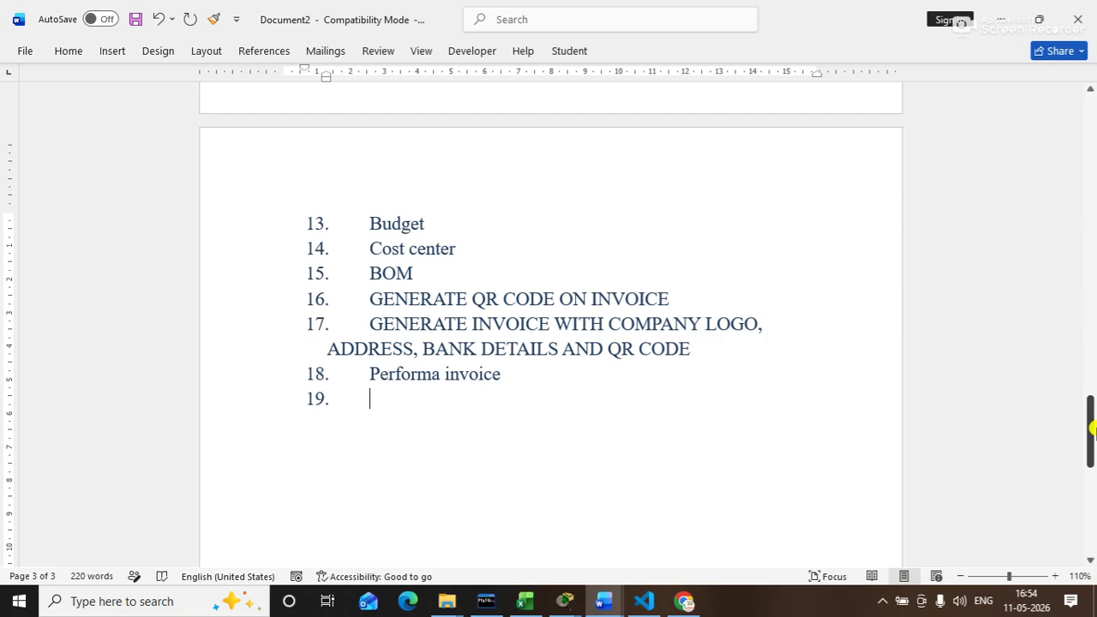
Step: Write 'Zero value transaction' as list item 19, fixing typos, and begin item 20
text(zero value dt)
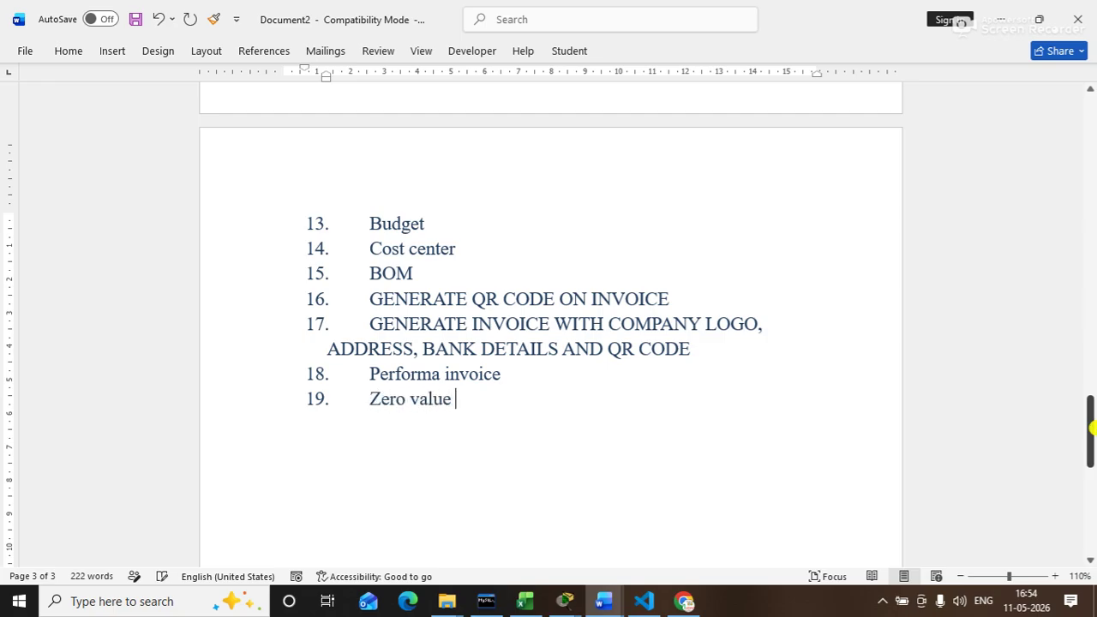
text(transaction)
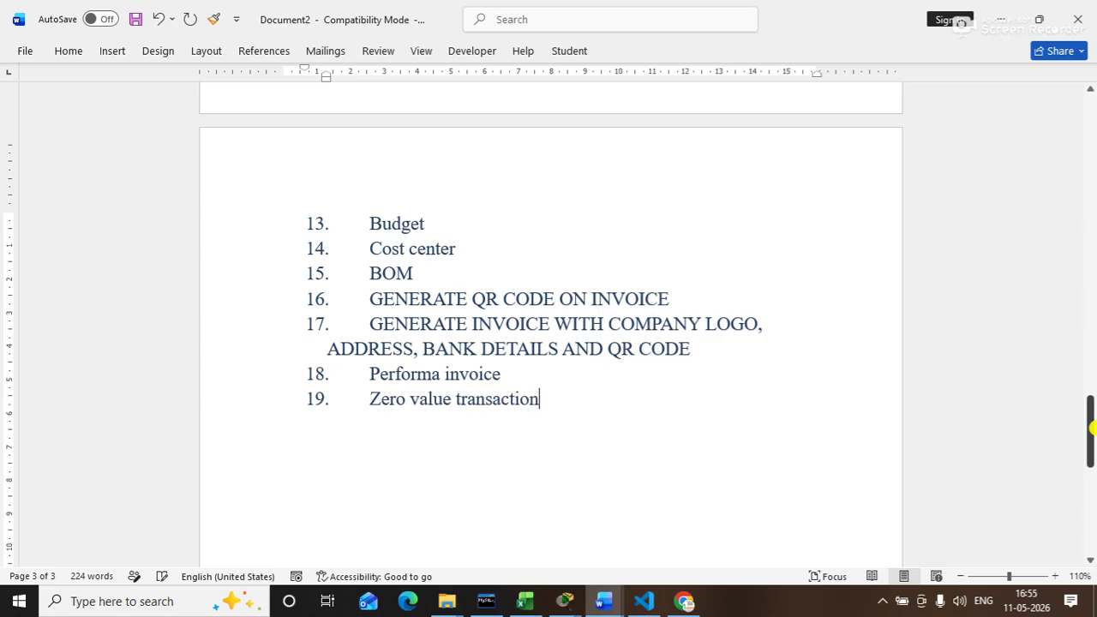
key(Return)
Step: Replace the draft word with 'Interest calculation' as list item 20 and start item 21
scroll(1092, 427, down, 3)
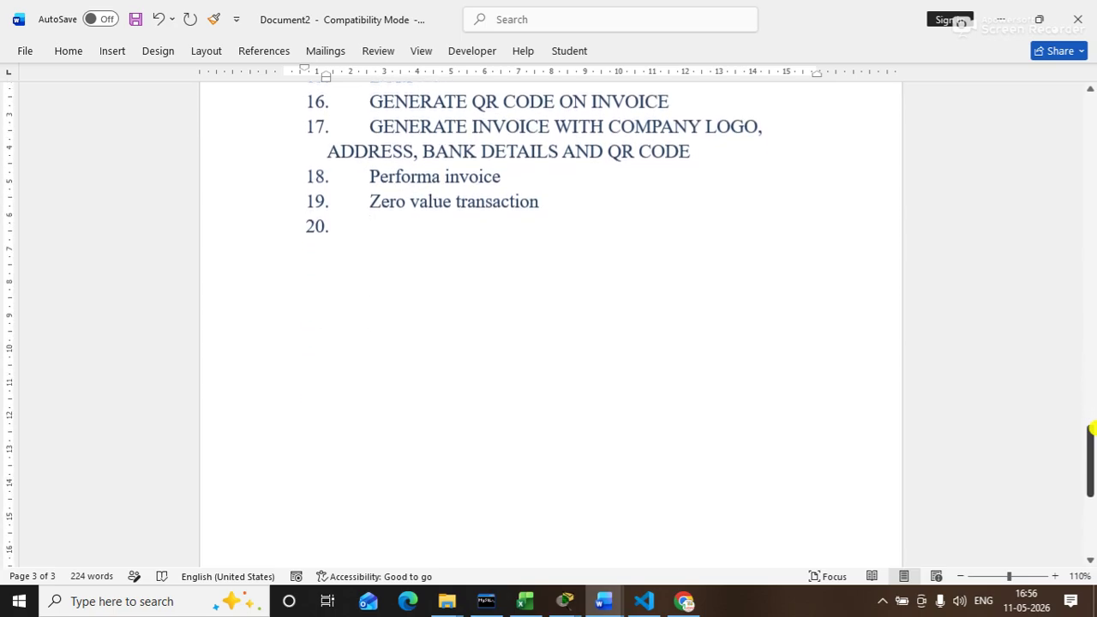
drag(1089, 448, 1071, 413)
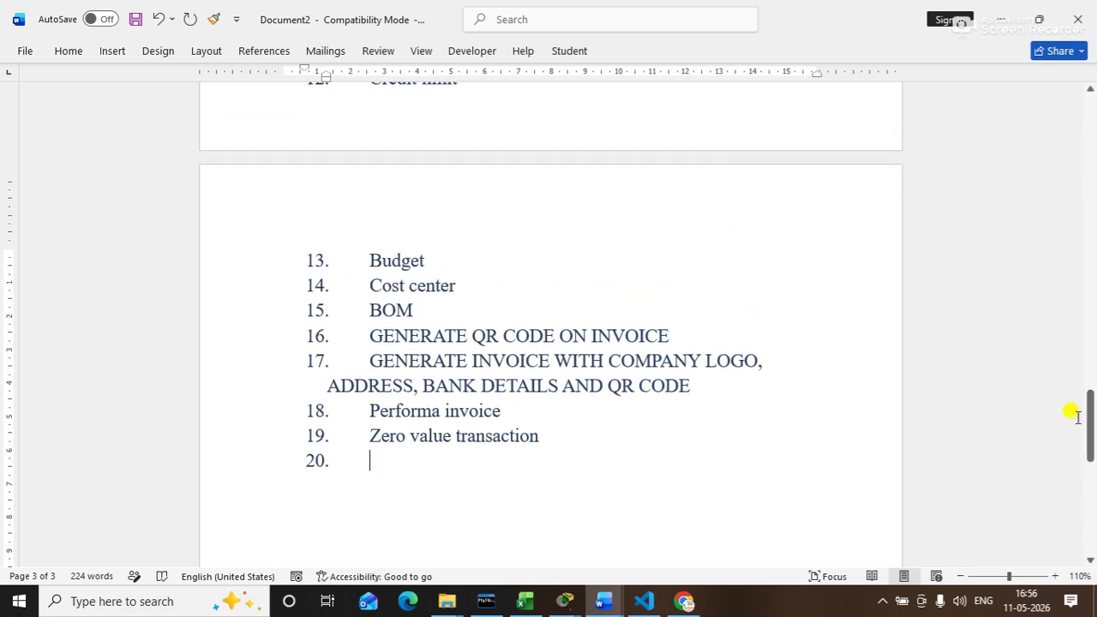
text(r)
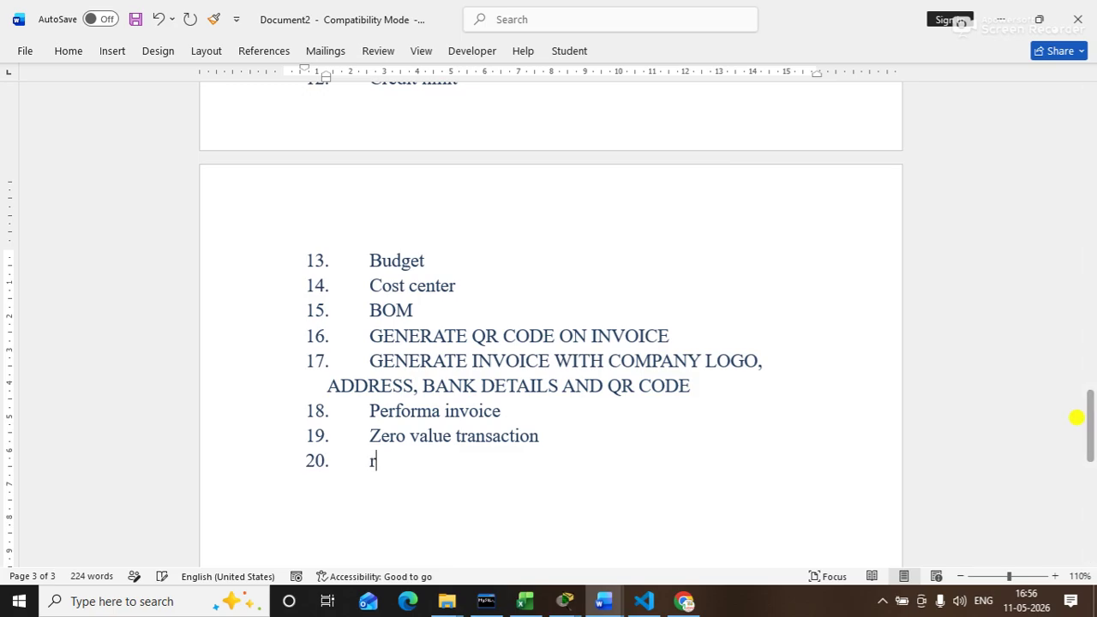
text(eports)
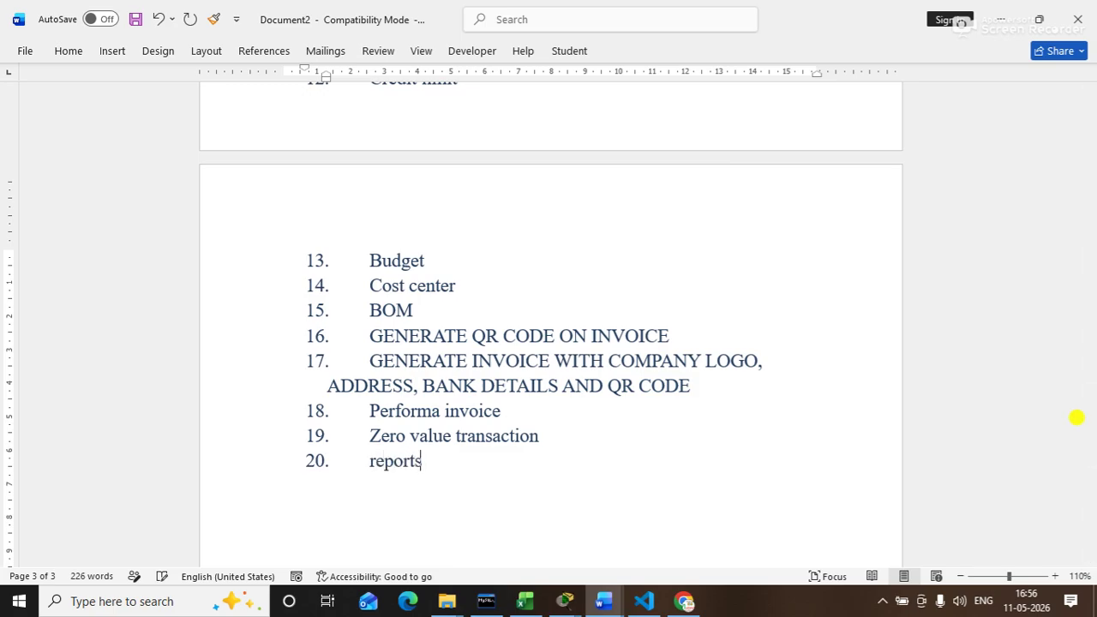
key(BackSpace)
key(BackSpace)
key(BackSpace)
key(BackSpace)
key(BackSpace)
key(BackSpace)
key(BackSpace)
text(interest calcul)
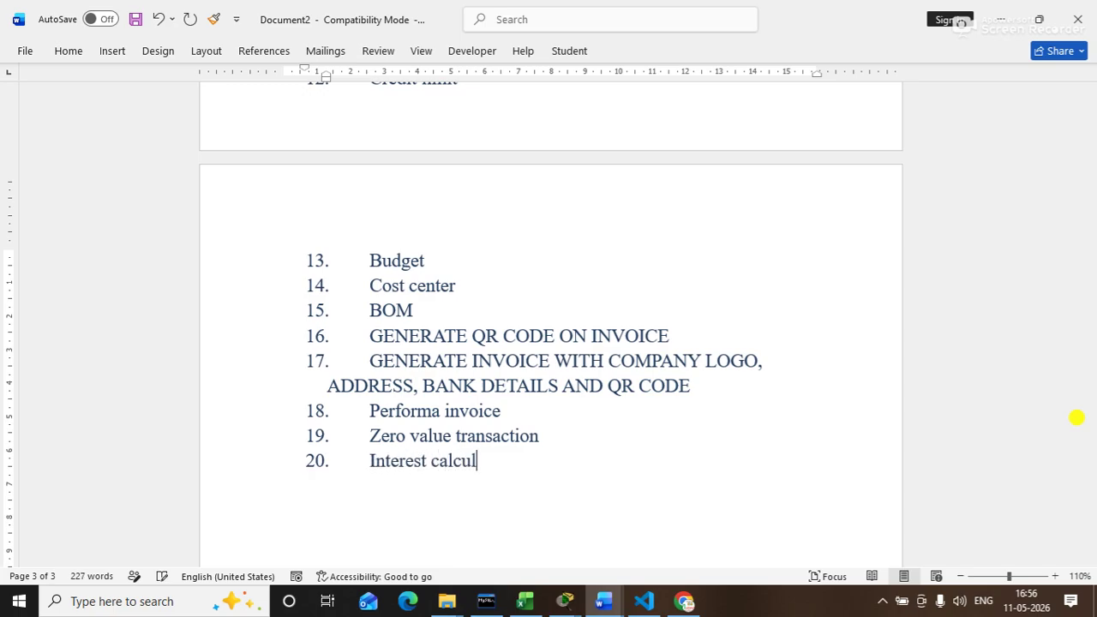
text(ation)
key(Return)
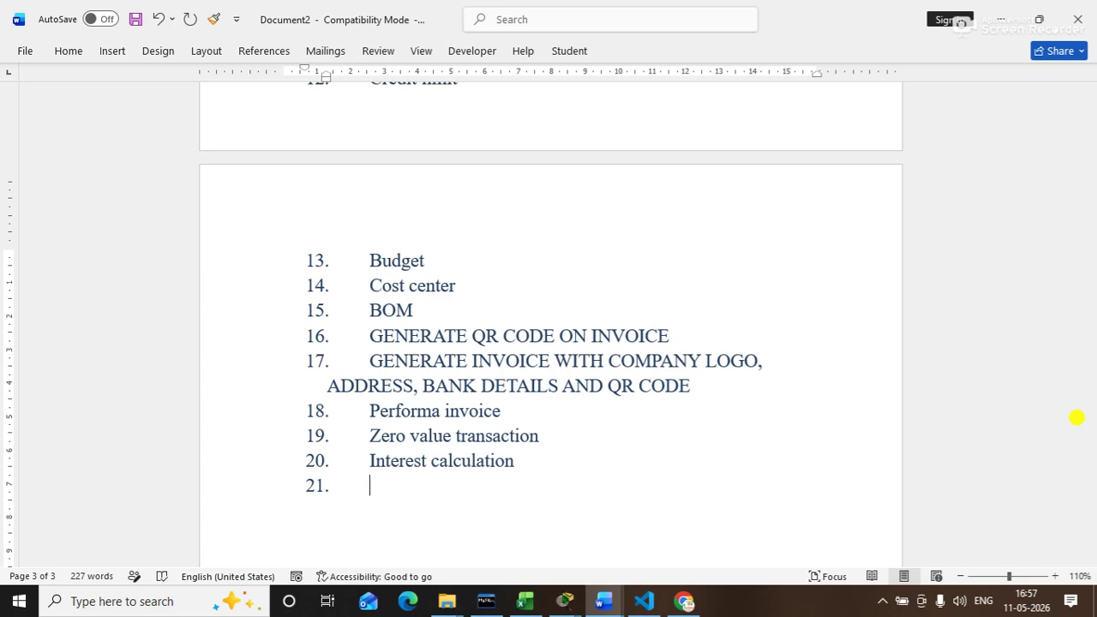
Step: Add 'Reports' and 'Printing' as items 21 and 22, leaving an empty item 23
text(reports)
key(Return)
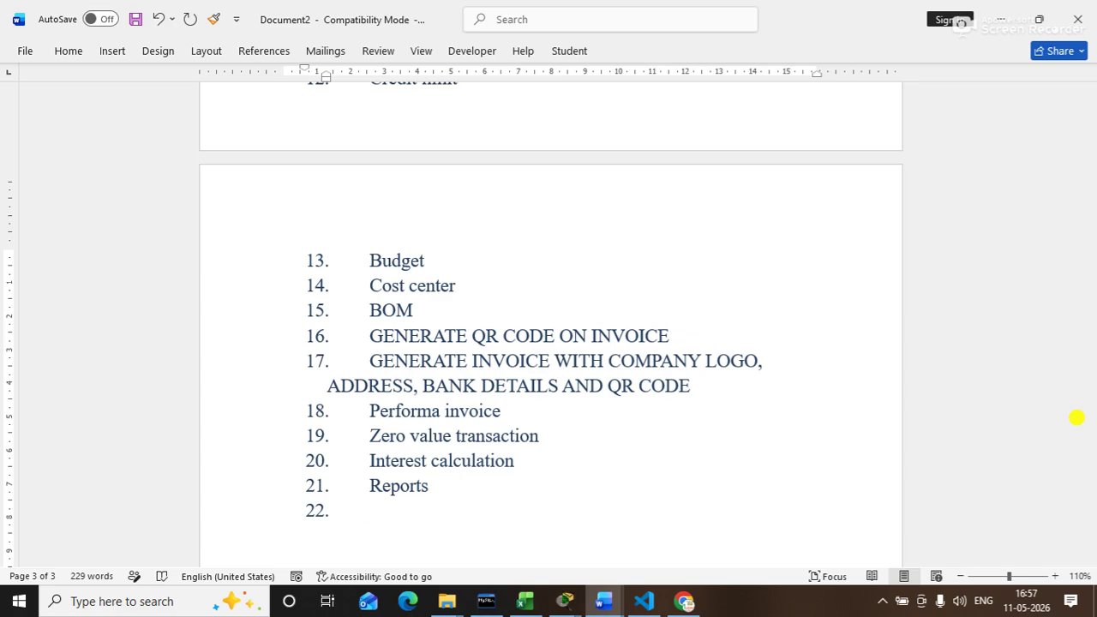
text(printing)
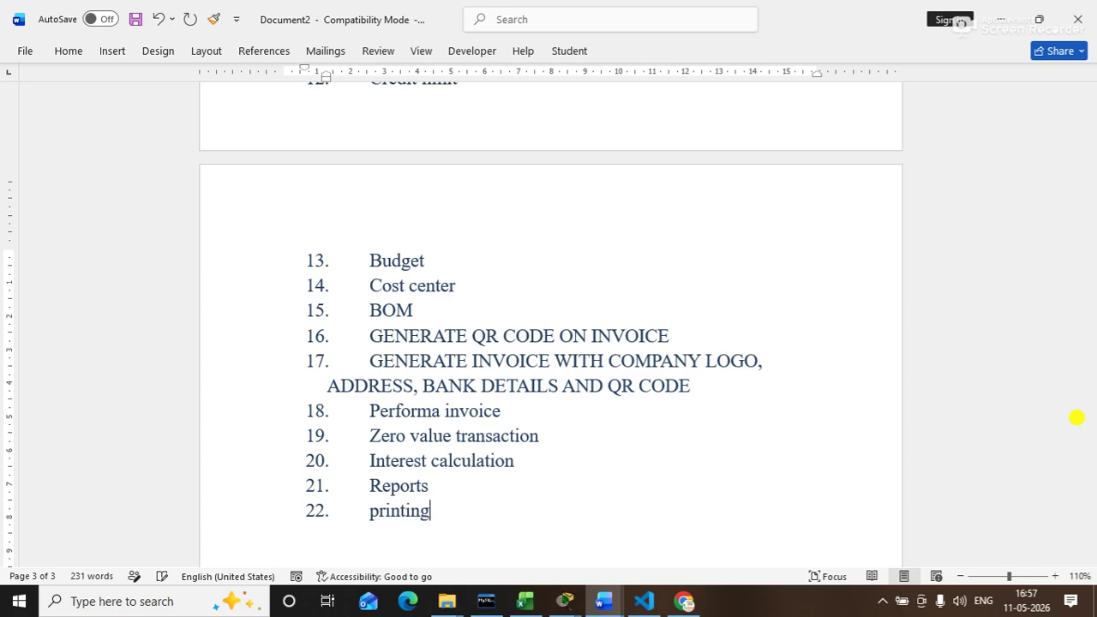
key(Return)
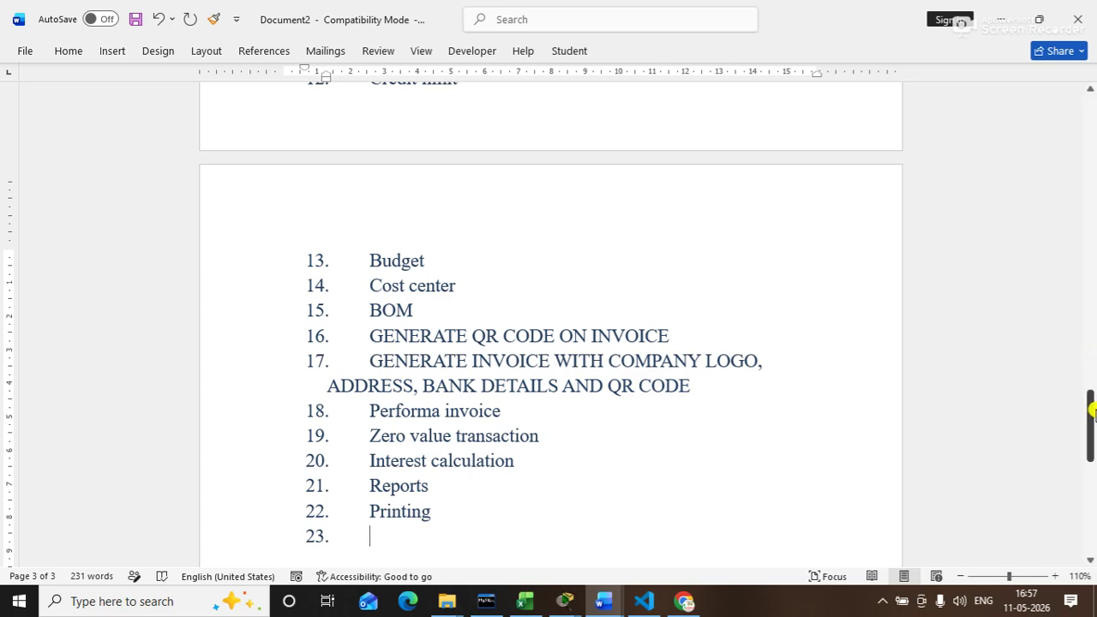
Step: Enter 'auditing' as list item 23 and start item 24
drag(1092, 409, 1092, 428)
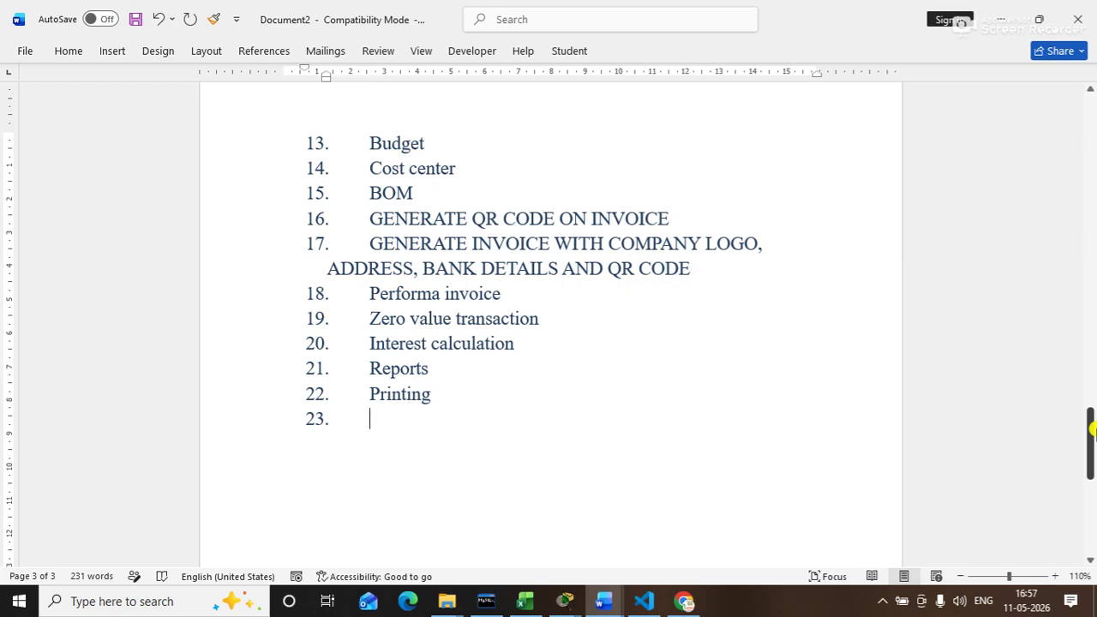
text(auditing)
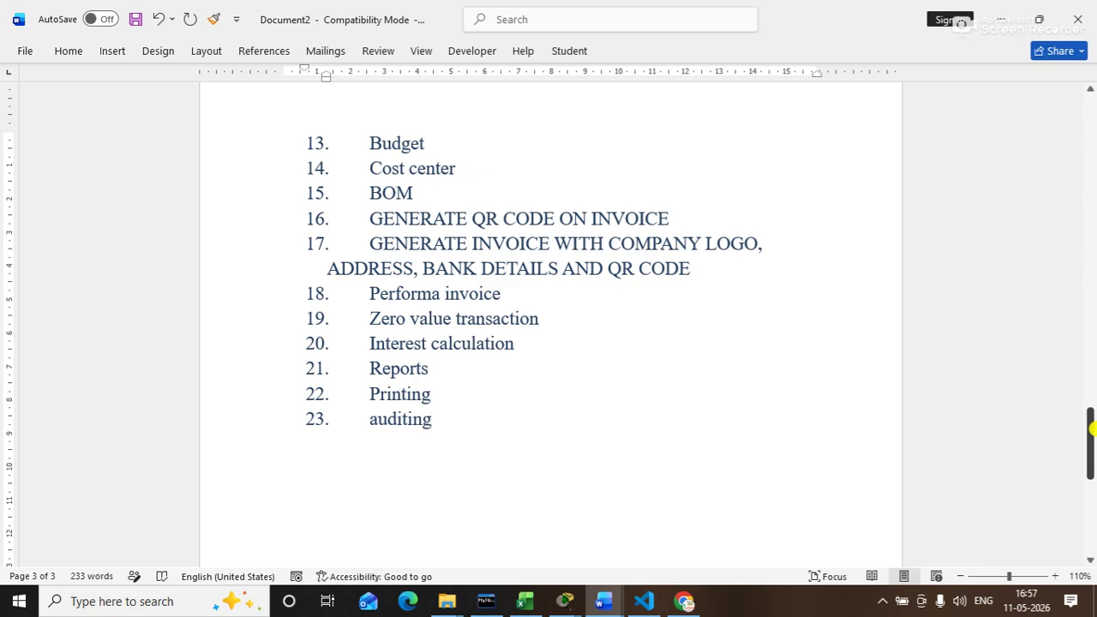
key(Return)
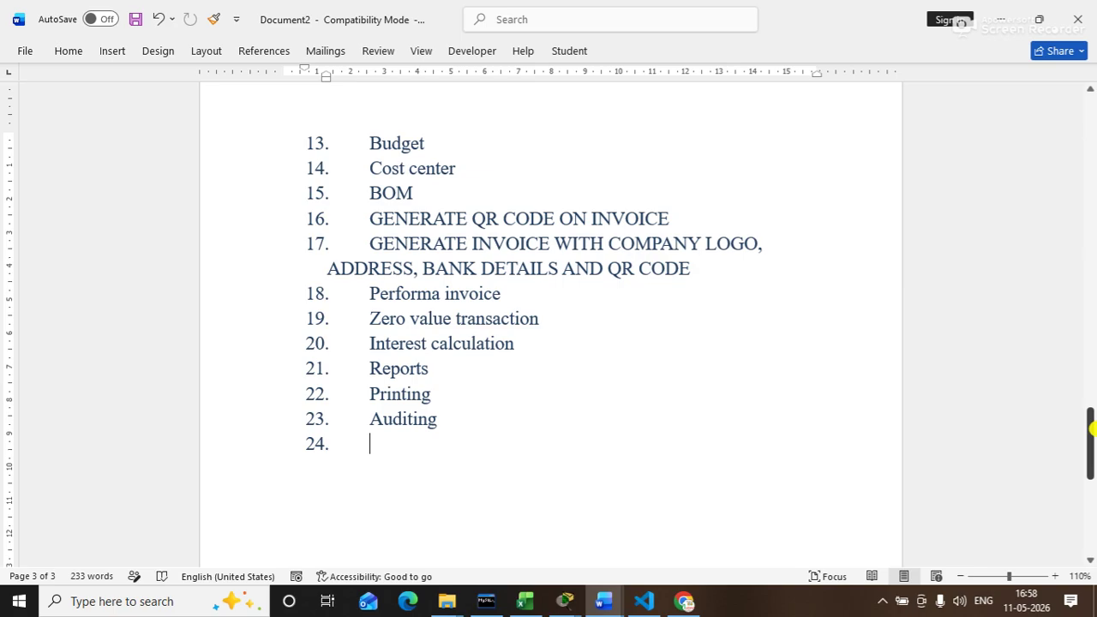
key(Up)
key(Down)
Step: Add 'filing' and 'shortcuts' as list items 24 and 25
text(filing)
key(Return)
text(s)
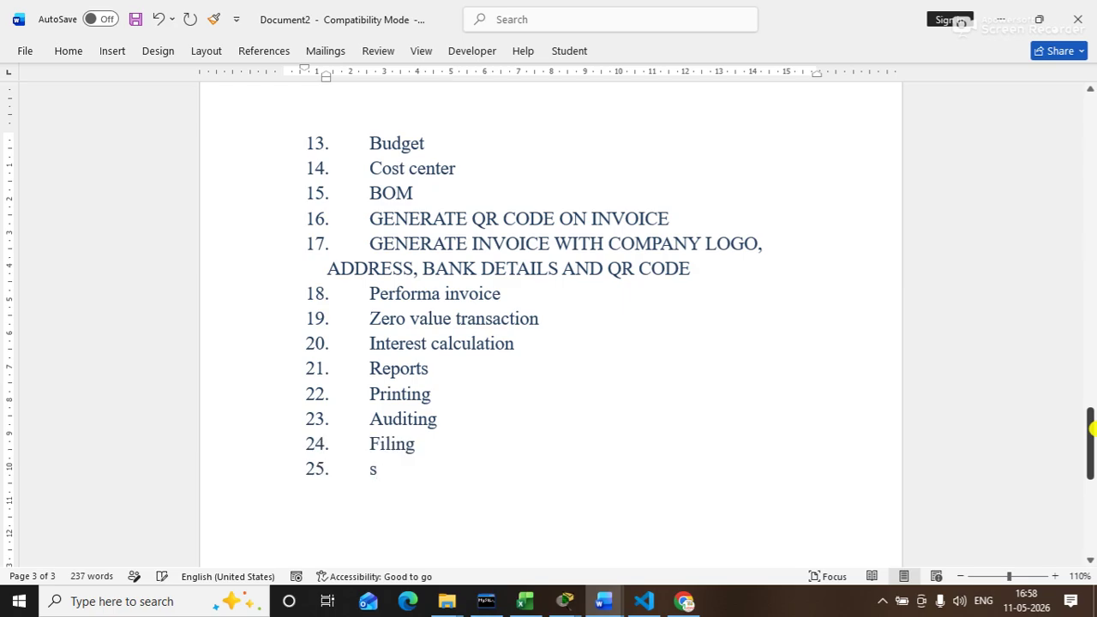
text(hortcuts)
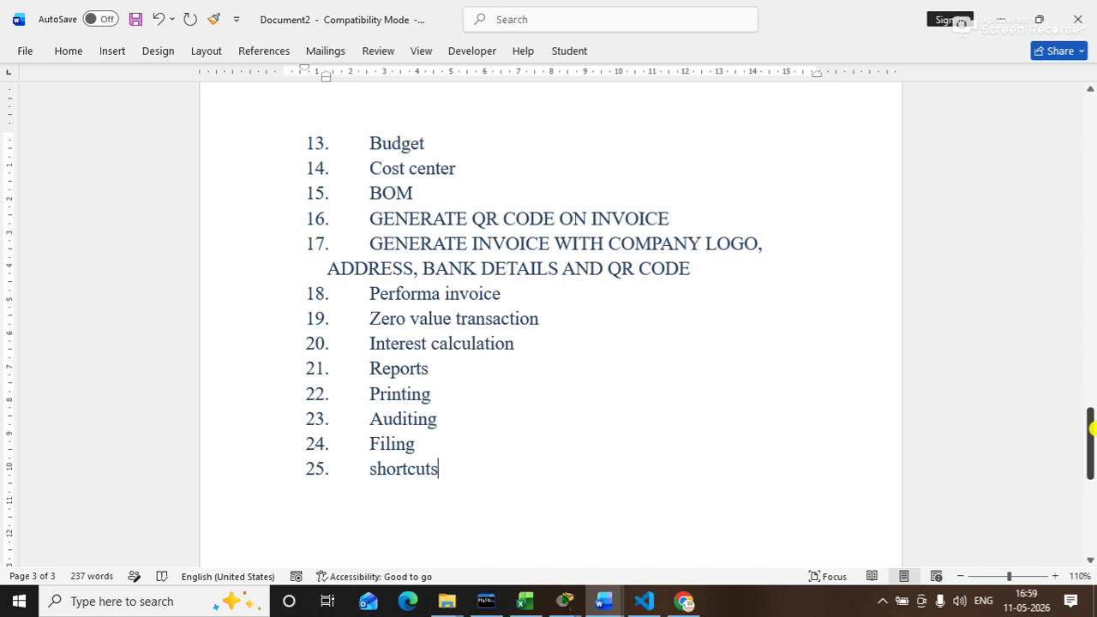
key(Up)
key(Up)
key(Up)
key(Up)
key(Up)
key(Up)
key(Up)
key(Up)
key(Up)
key(Up)
key(Up)
key(Up)
key(Up)
key(Up)
key(Up)
key(Up)
key(Up)
key(Up)
key(Up)
key(Up)
key(Up)
key(Up)
key(Up)
key(Up)
key(Up)
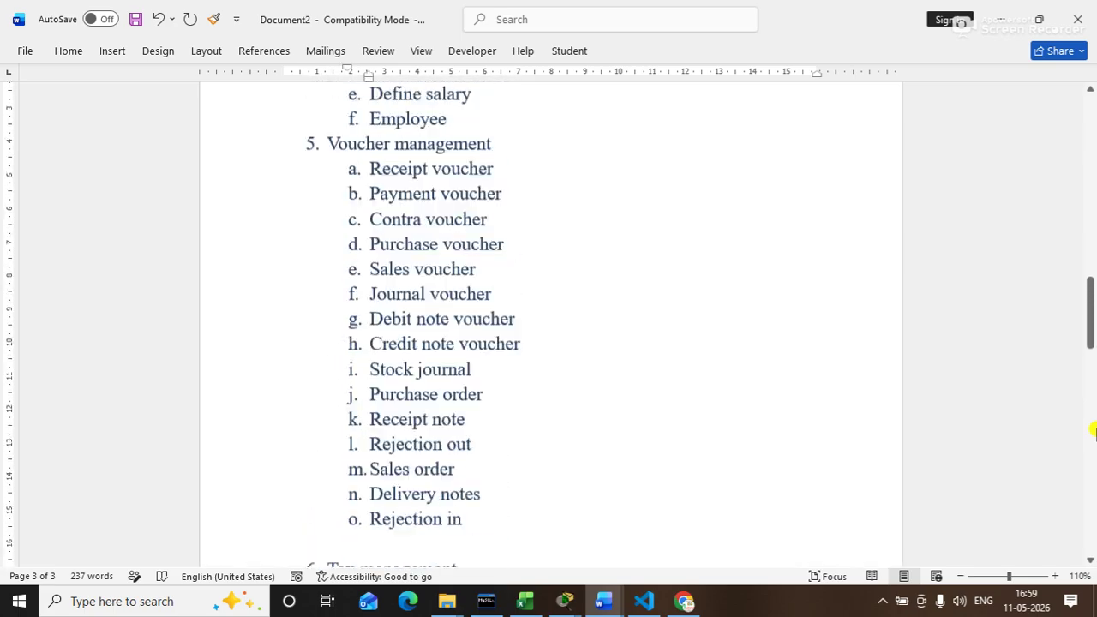
Step: Review the Tally Prime notes from the top, then show the desktop with Win+D
key(Up)
key(Up)
key(Up)
key(Up)
key(Up)
key(Up)
key(Up)
key(Up)
key(Up)
key(Up)
key(Up)
key(Up)
key(Up)
key(Up)
key(Up)
key(Up)
key(Up)
key(Up)
key(Up)
key(Up)
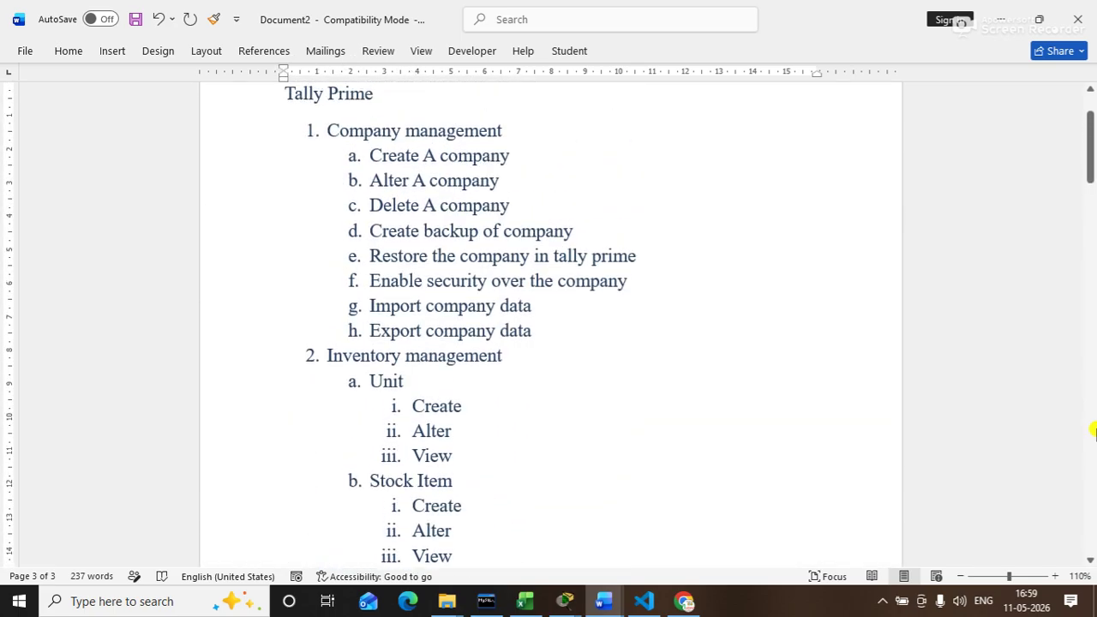
key(Down)
key(Down)
key(Down)
key(Down)
key(Down)
key(Down)
key(Down)
key(Down)
key(Down)
key(Down)
key(Down)
key(Down)
key(Down)
key(Down)
key(Down)
key(Up)
key(Up)
key(Up)
key(Up)
key(Up)
key(Up)
key(super+d)
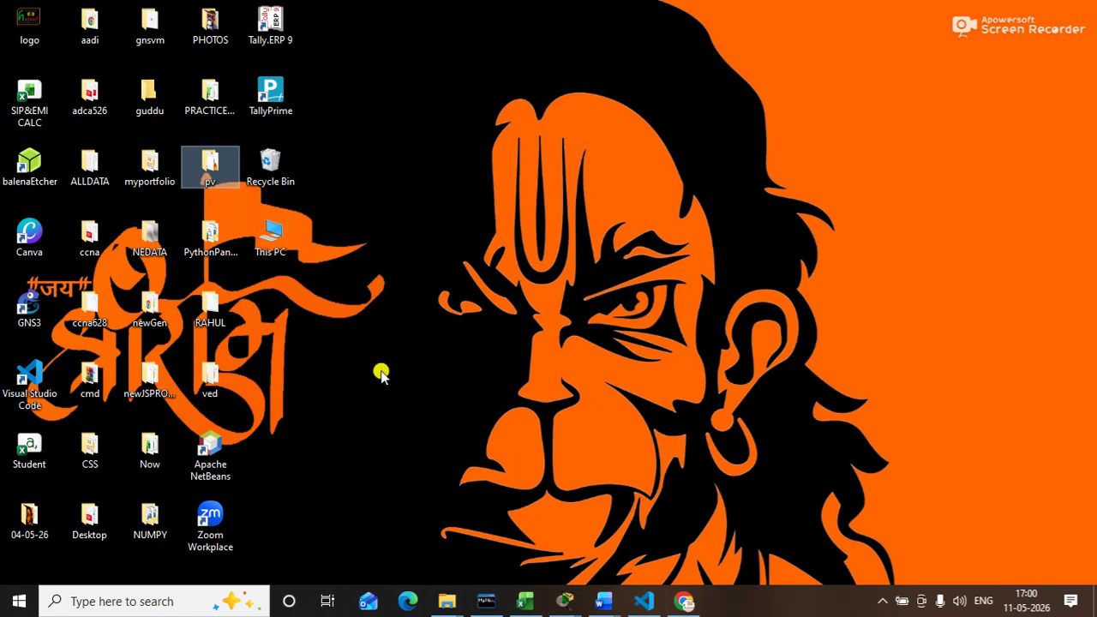
Step: Launch TallyPrime from its desktop icon, refreshing the desktop while it loads
key(super)
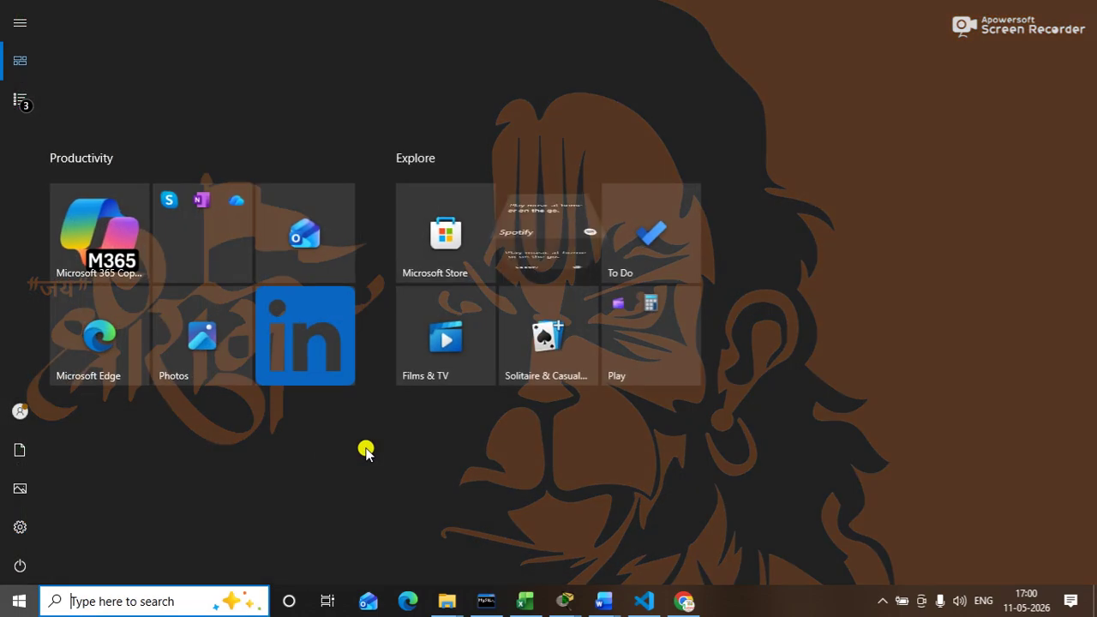
click(451, 450)
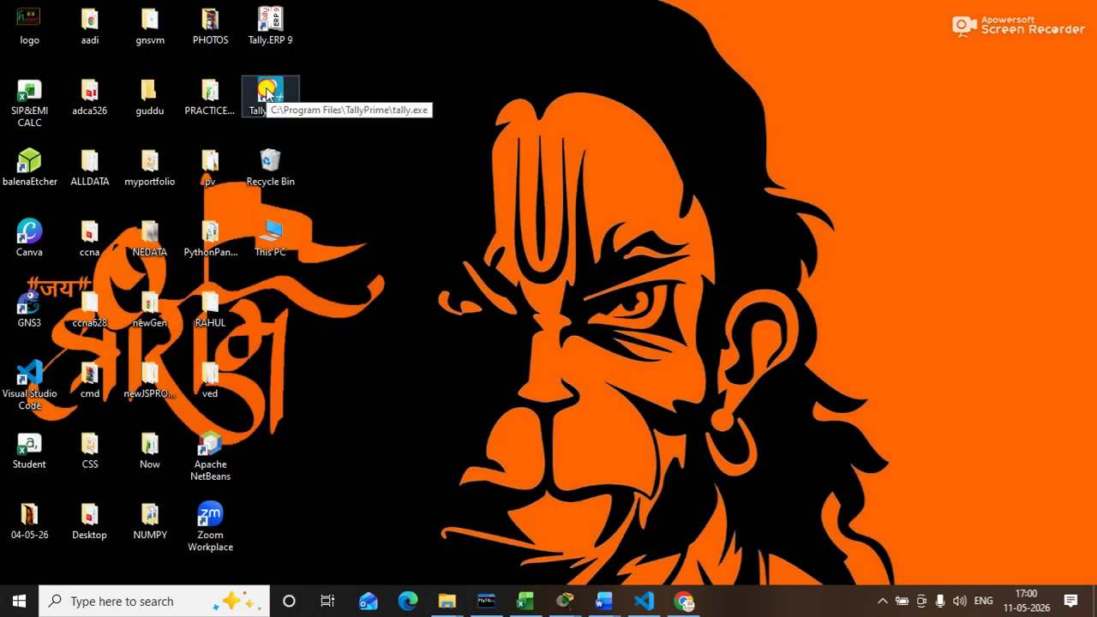
double_click(267, 94)
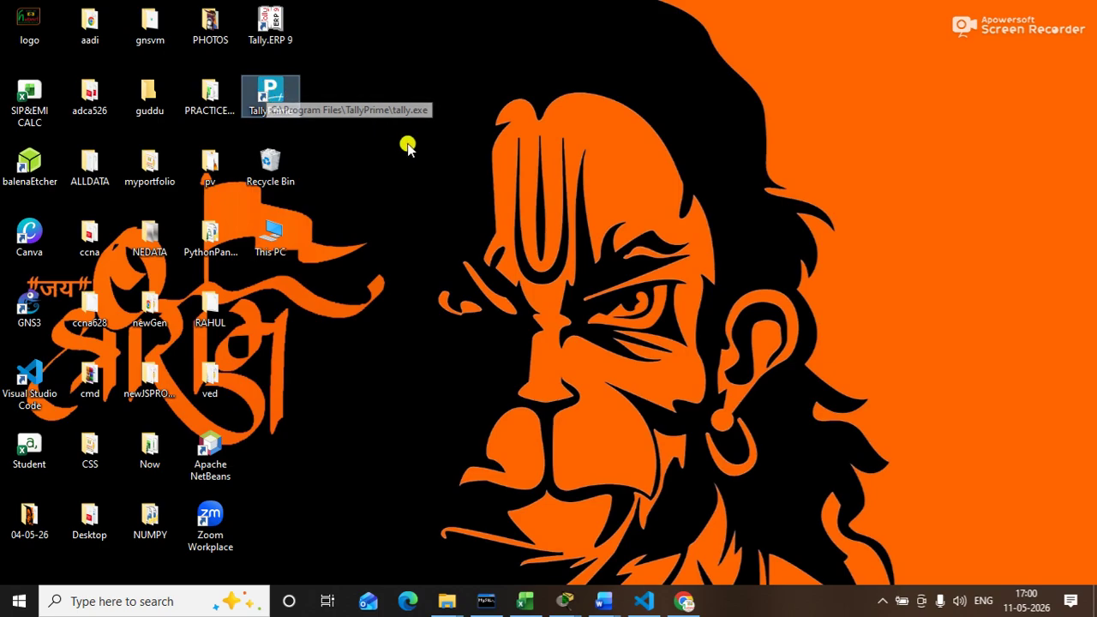
right_click(544, 75)
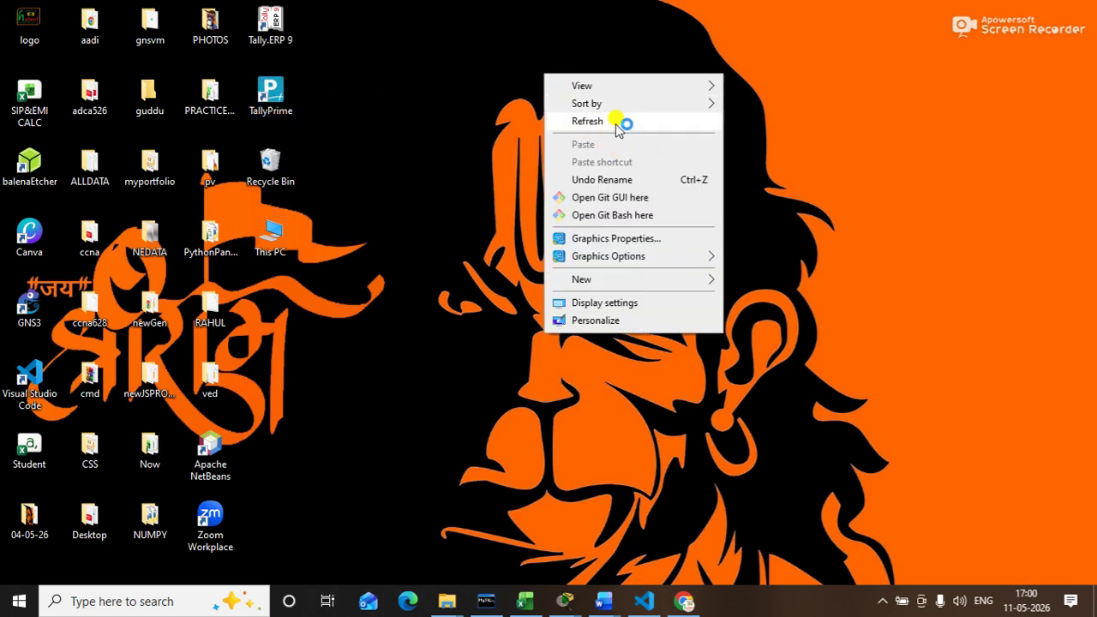
click(625, 122)
right_click(796, 136)
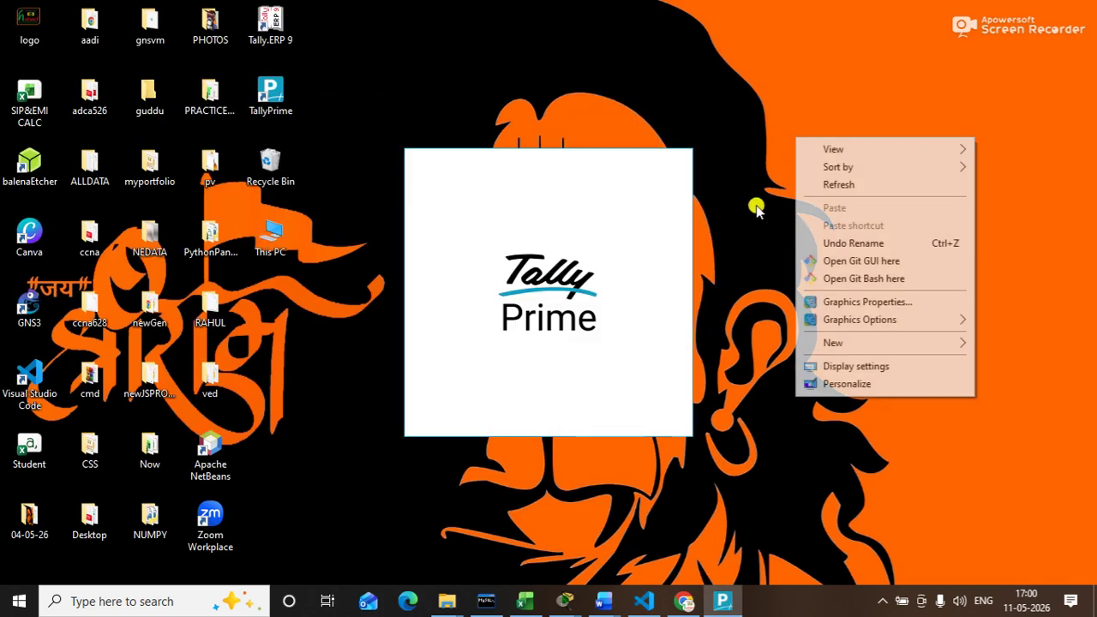
click(828, 183)
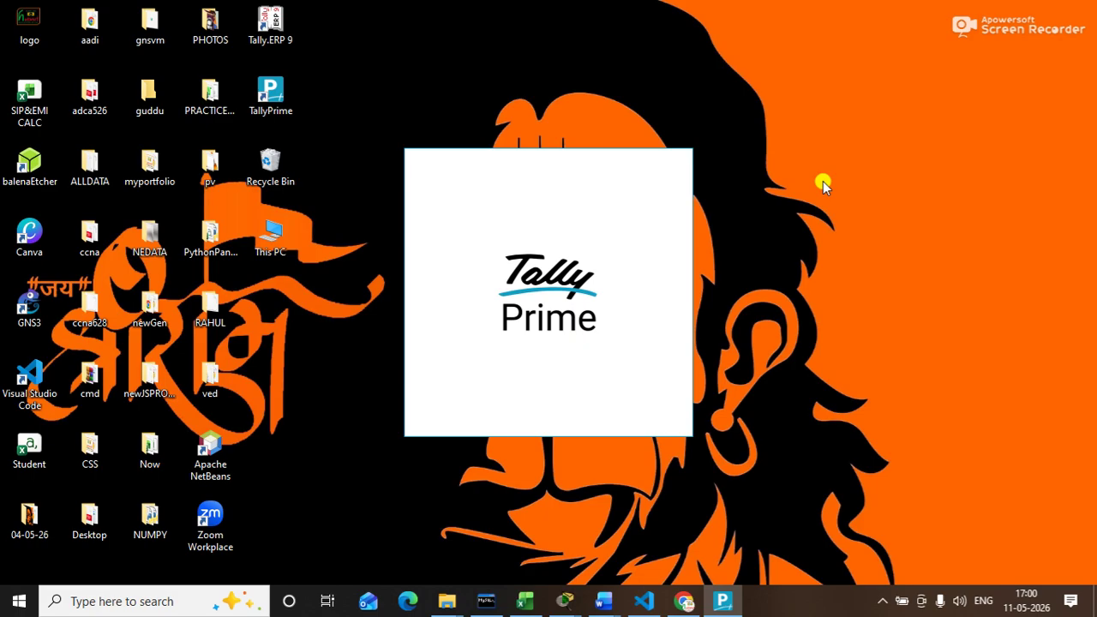
right_click(897, 259)
click(938, 307)
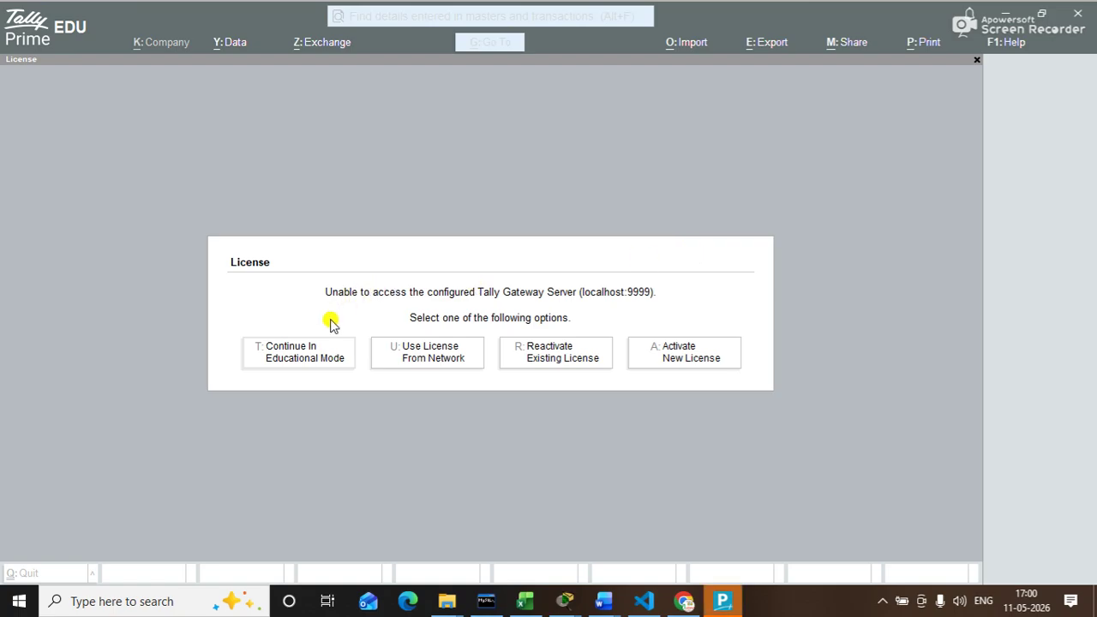
Step: Continue in educational mode, migrate the company data and choose Create Company
click(310, 362)
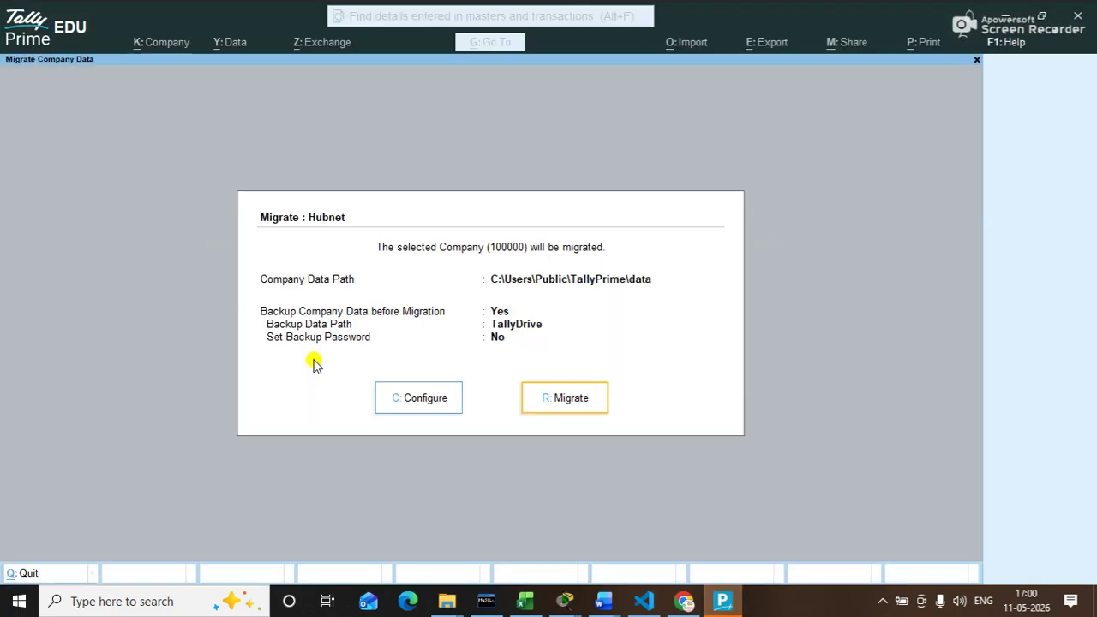
click(544, 381)
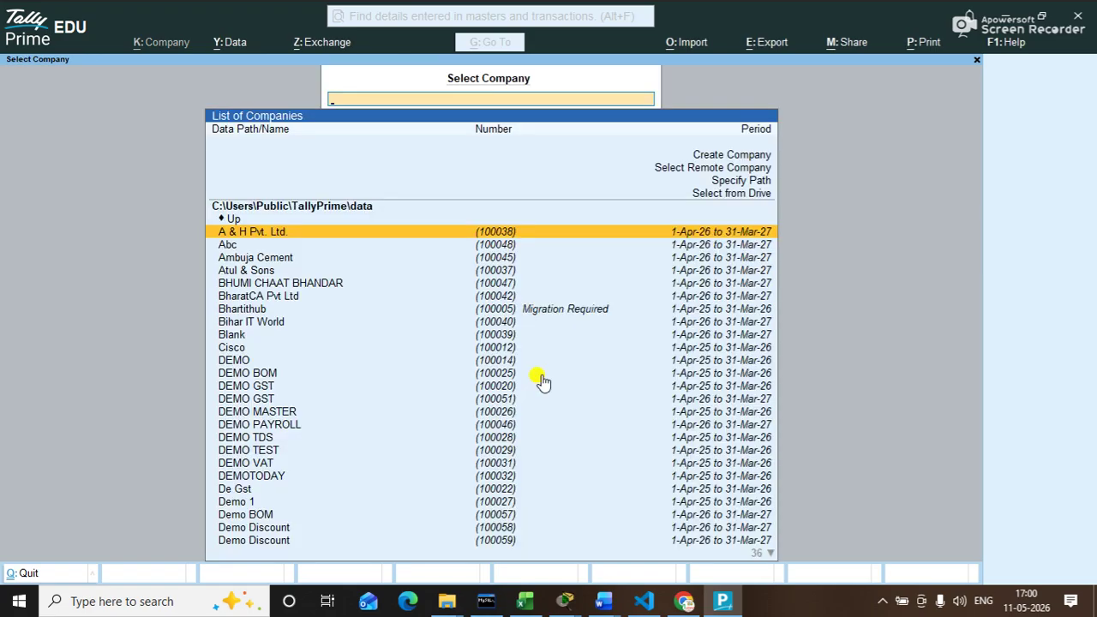
key(Up)
key(Up)
key(Up)
key(Up)
key(Up)
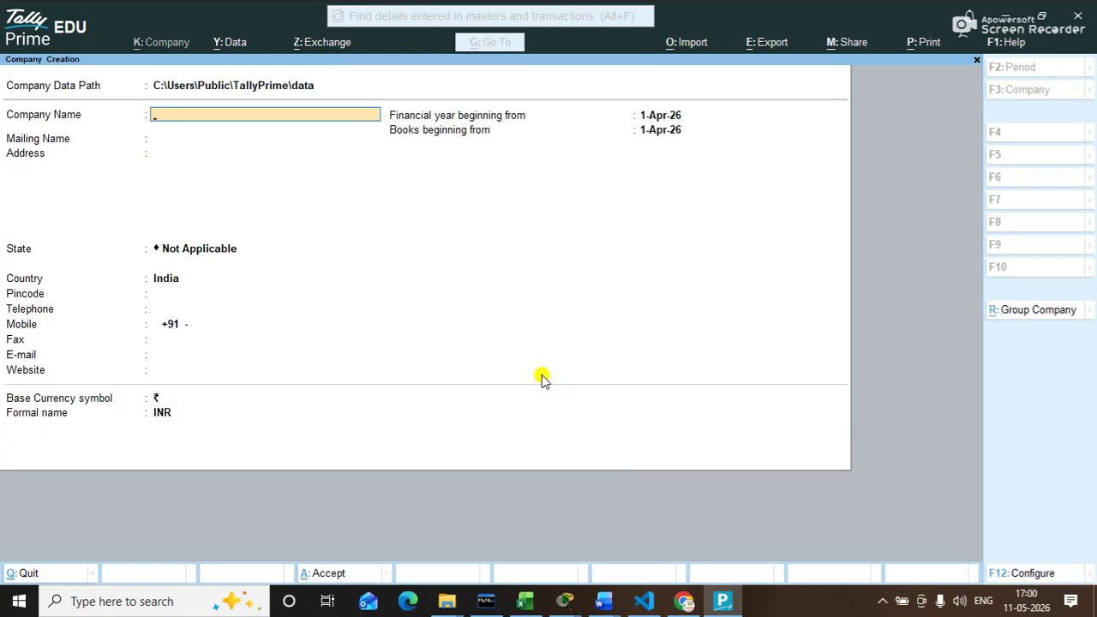
Step: Fill in company NewZone with address Boring Road, state Bihar and pincode 800001
text(NewZone)
key(Return)
key(Return)
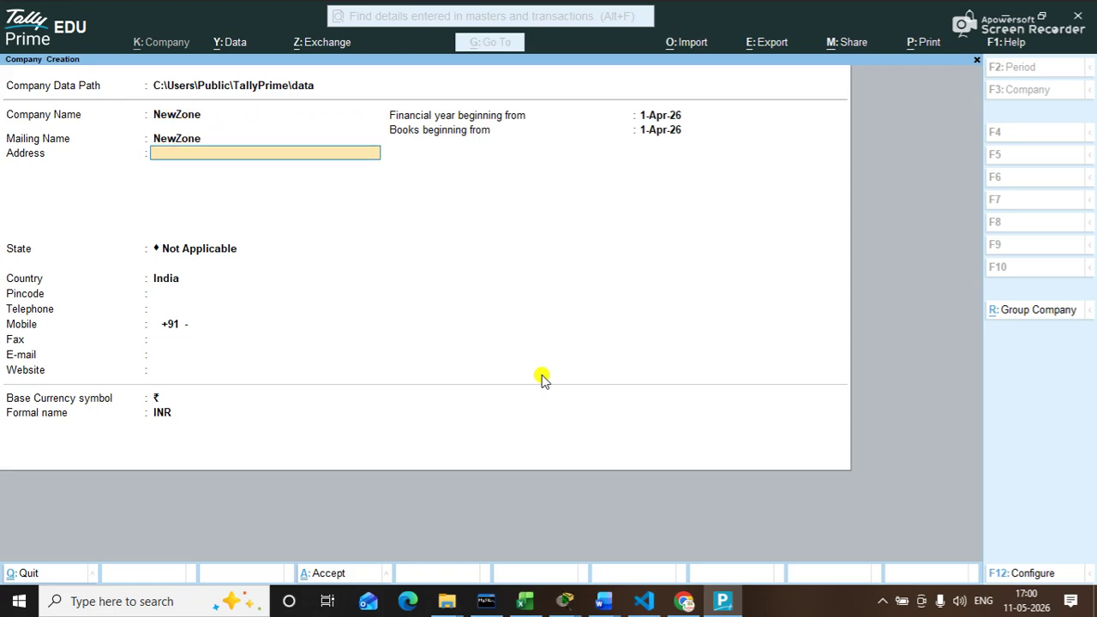
text(Boring Road)
key(Return)
key(Return)
text(B)
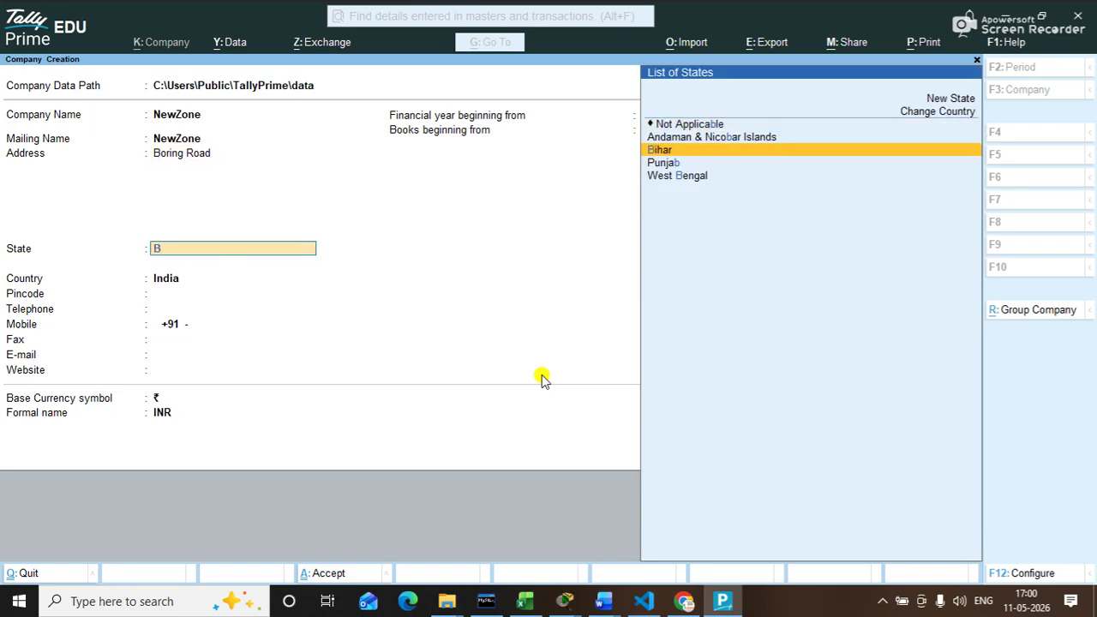
key(Return)
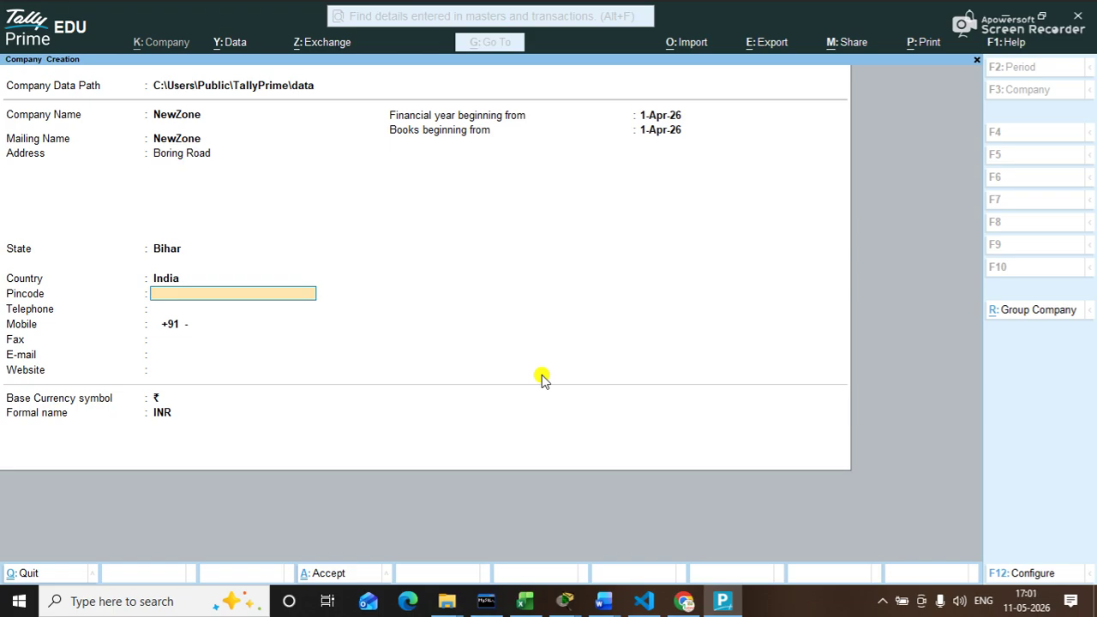
text(800001)
key(Return)
key(Return)
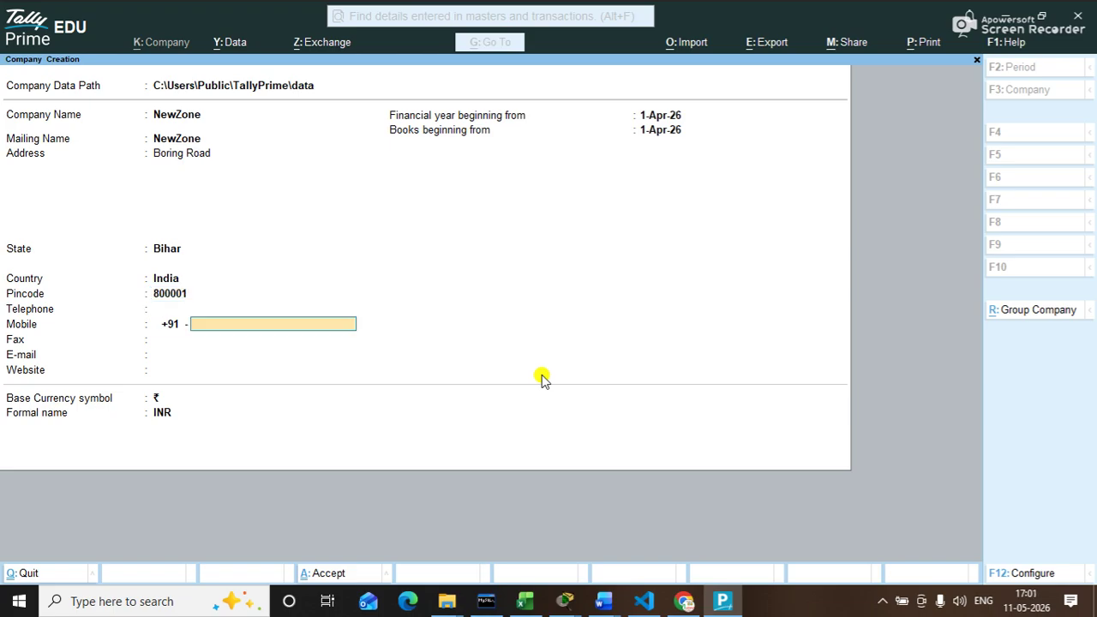
key(Return)
key(Return)
key(Return)
key(Return)
key(Return)
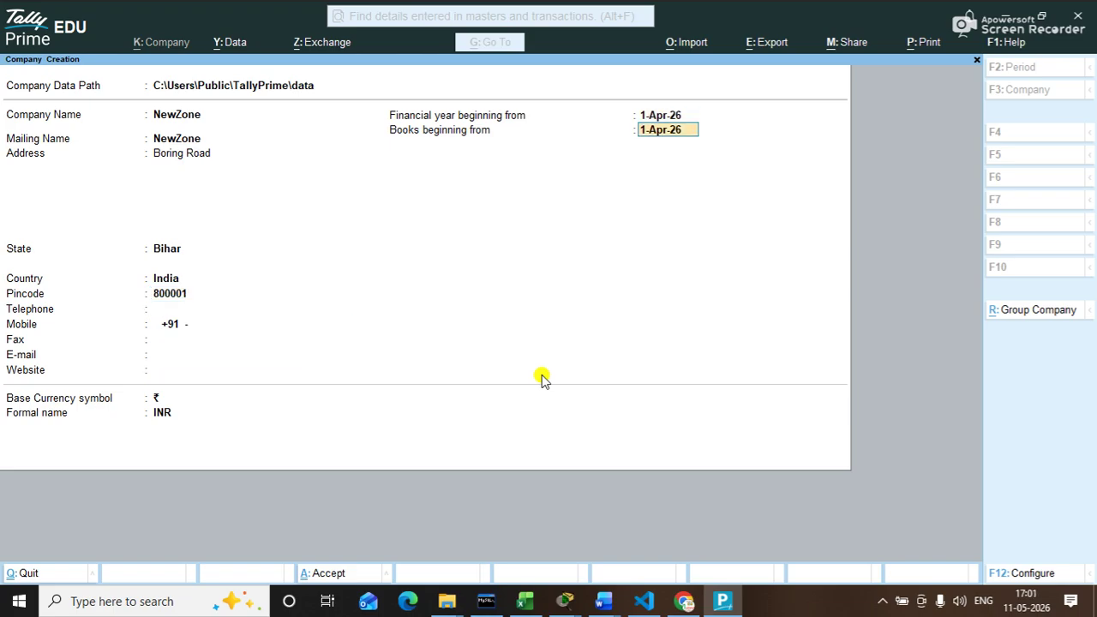
key(Return)
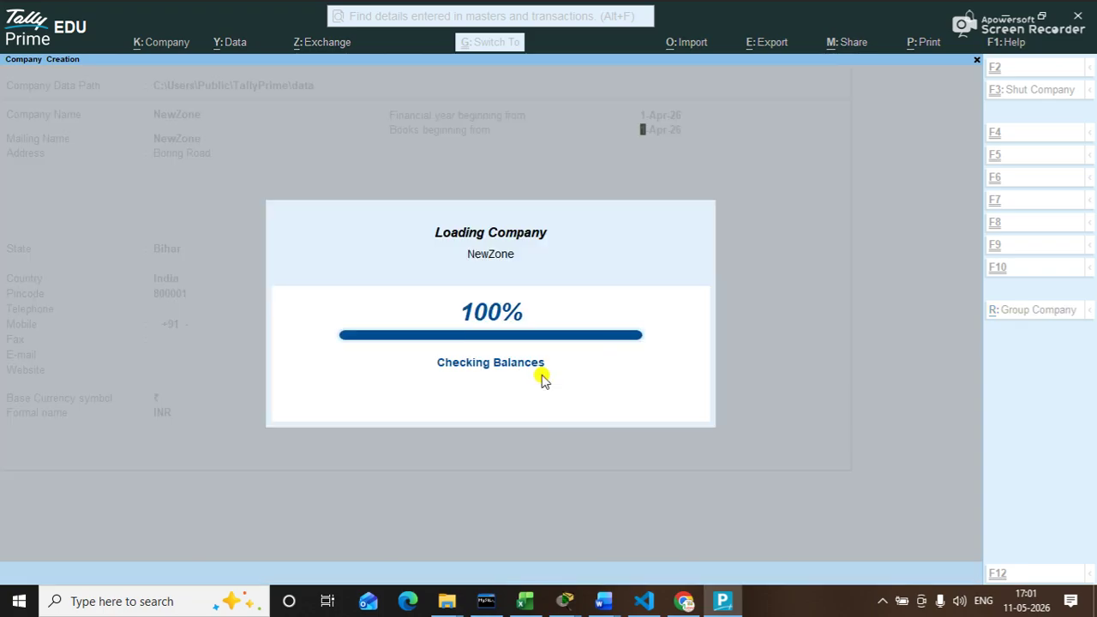
Step: Accept the company features to finish NewZone, then bring up Shut Company with Alt+F3
key(ctrl+a)
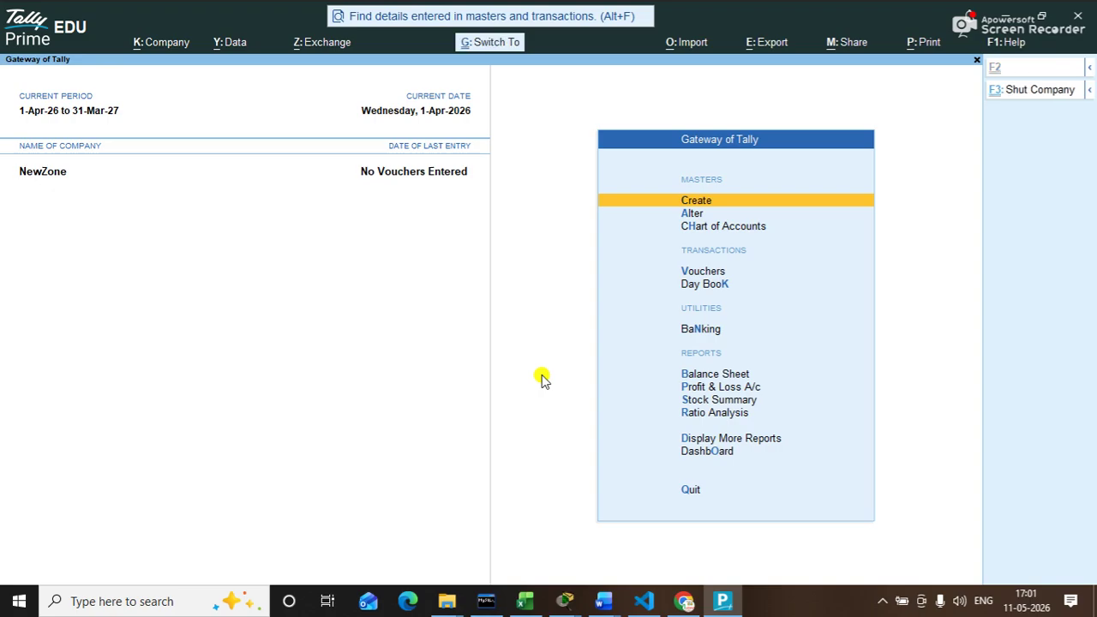
key(alt+F3)
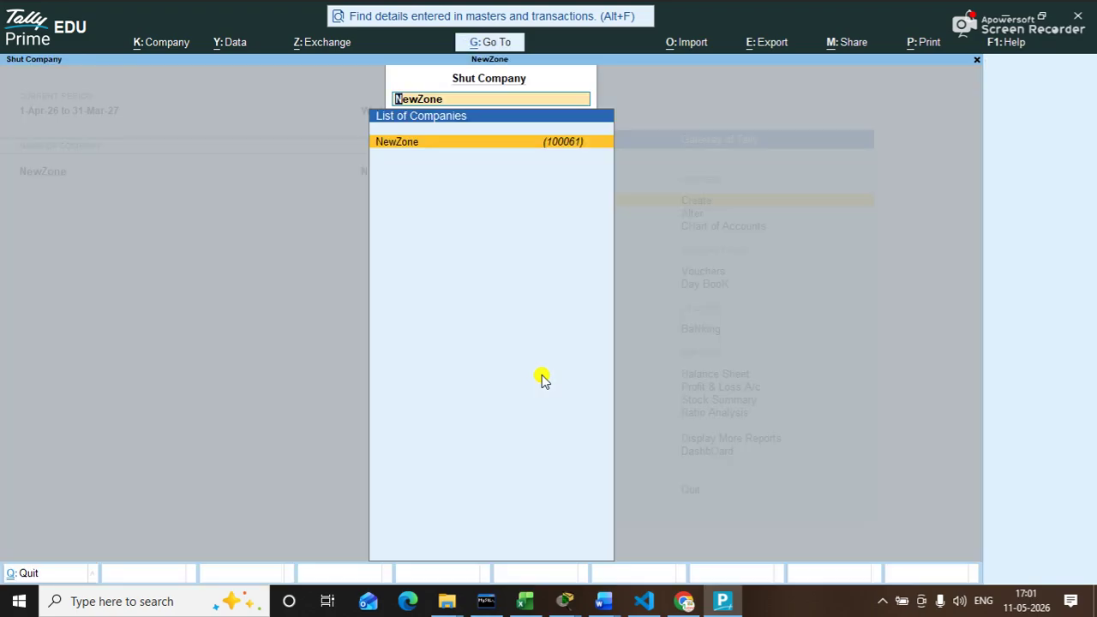
Step: Shut NewZone, then reopen it by filtering the company list with 'new'
key(Return)
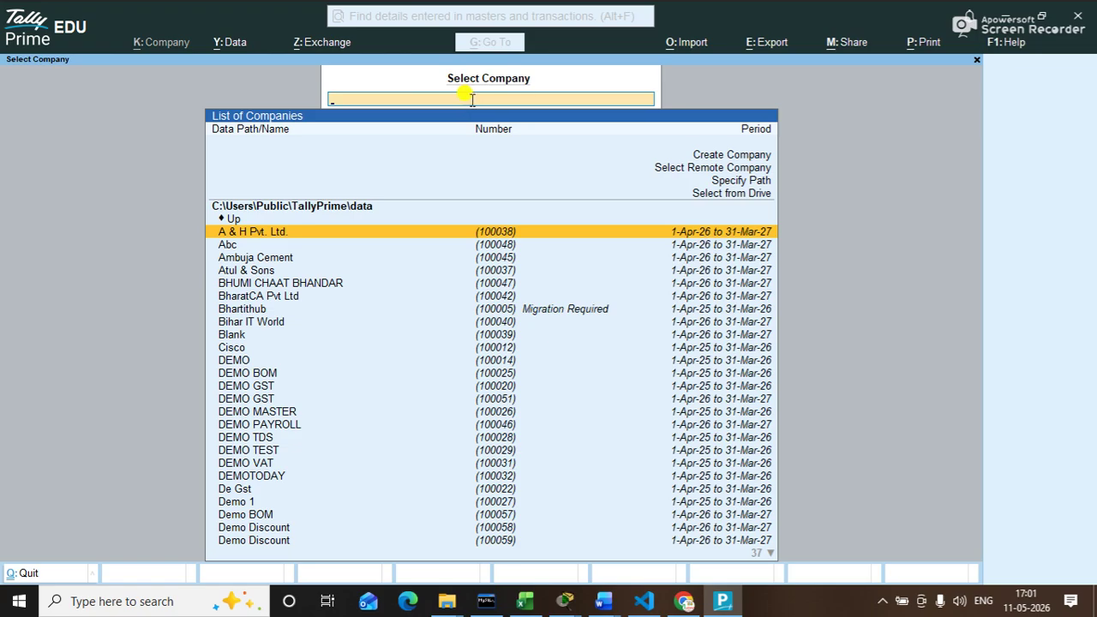
key(Down)
key(Down)
key(Down)
key(Down)
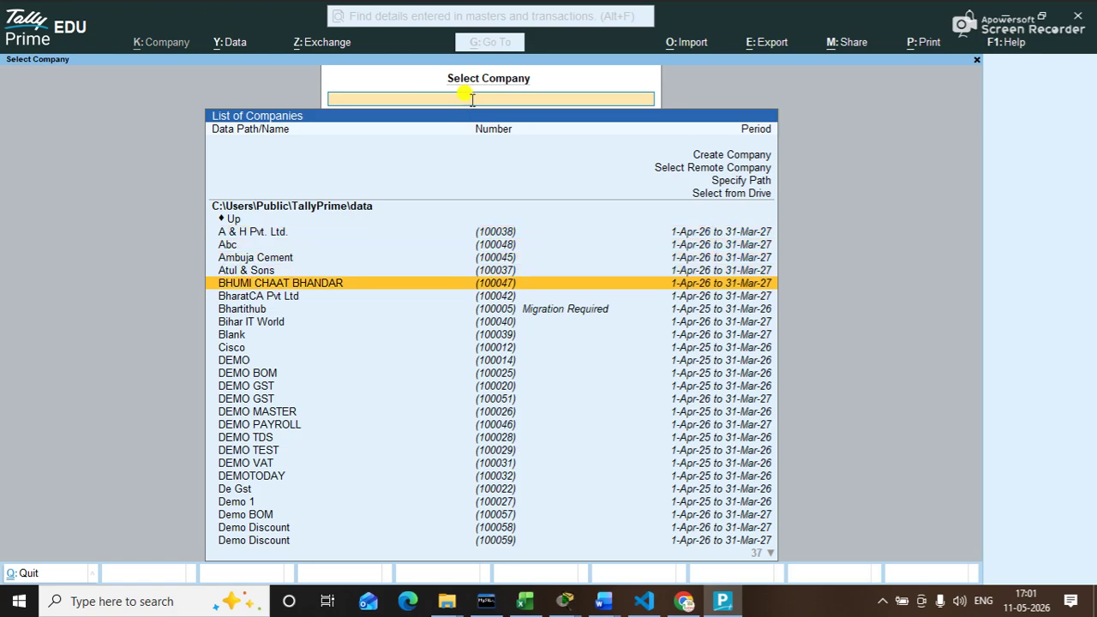
text(new)
key(Down)
key(Down)
key(Down)
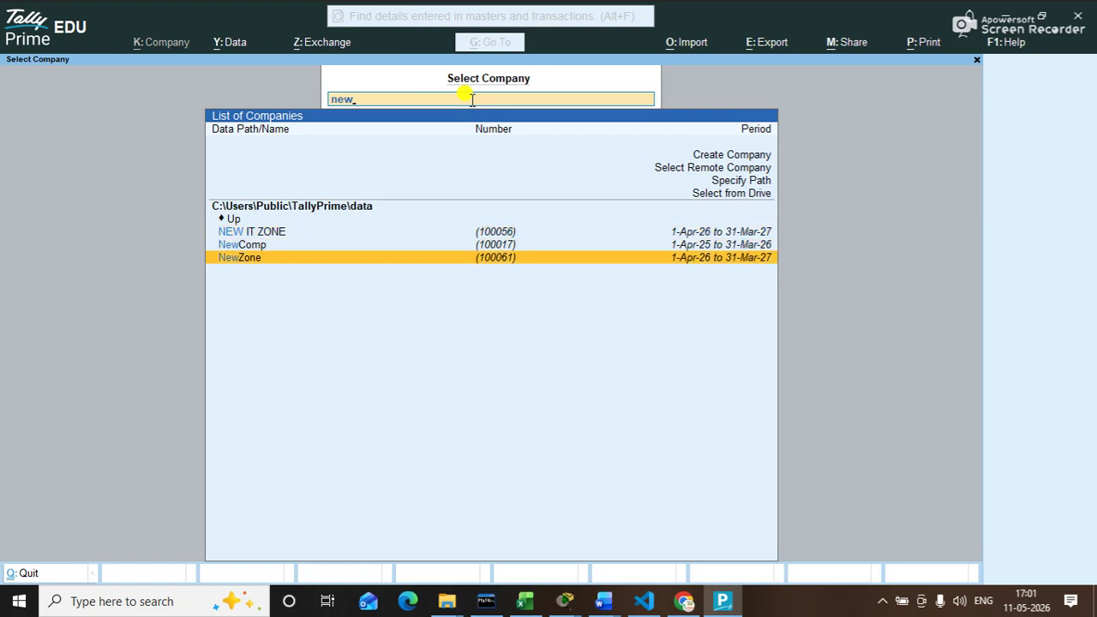
key(Return)
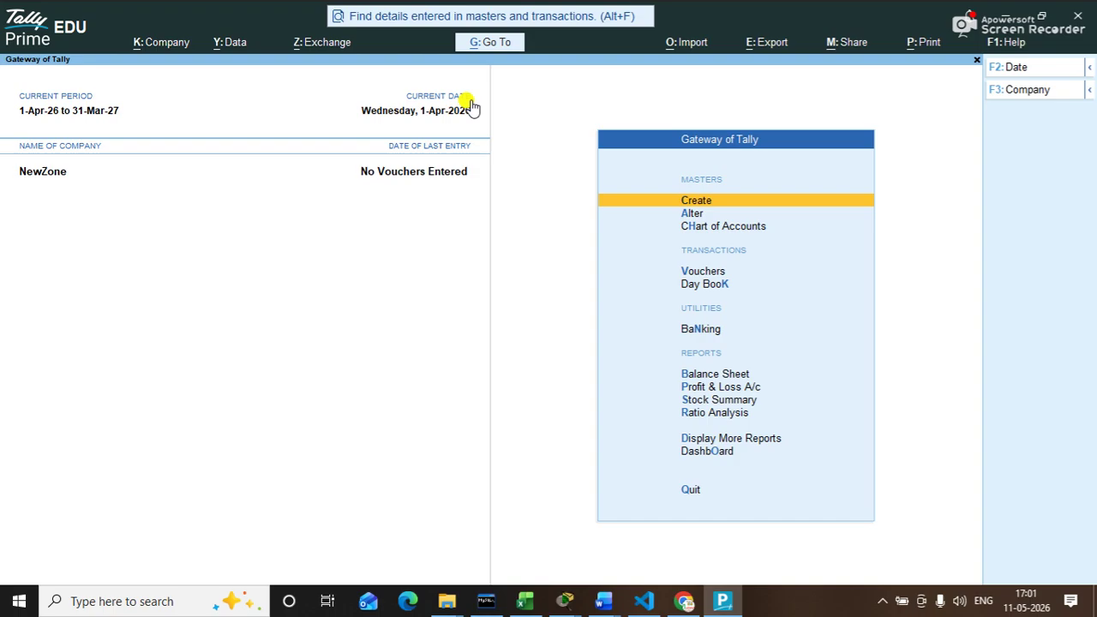
Step: Open the company's Security settings from the Company menu
click(187, 52)
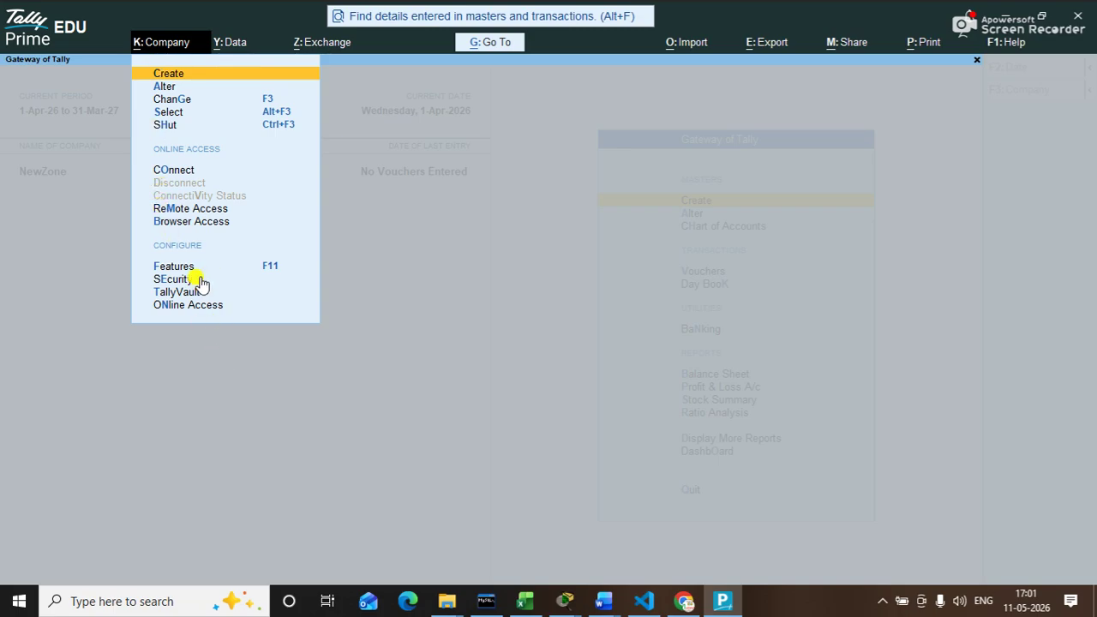
key(Down)
key(Down)
key(Down)
key(Down)
key(Down)
key(Down)
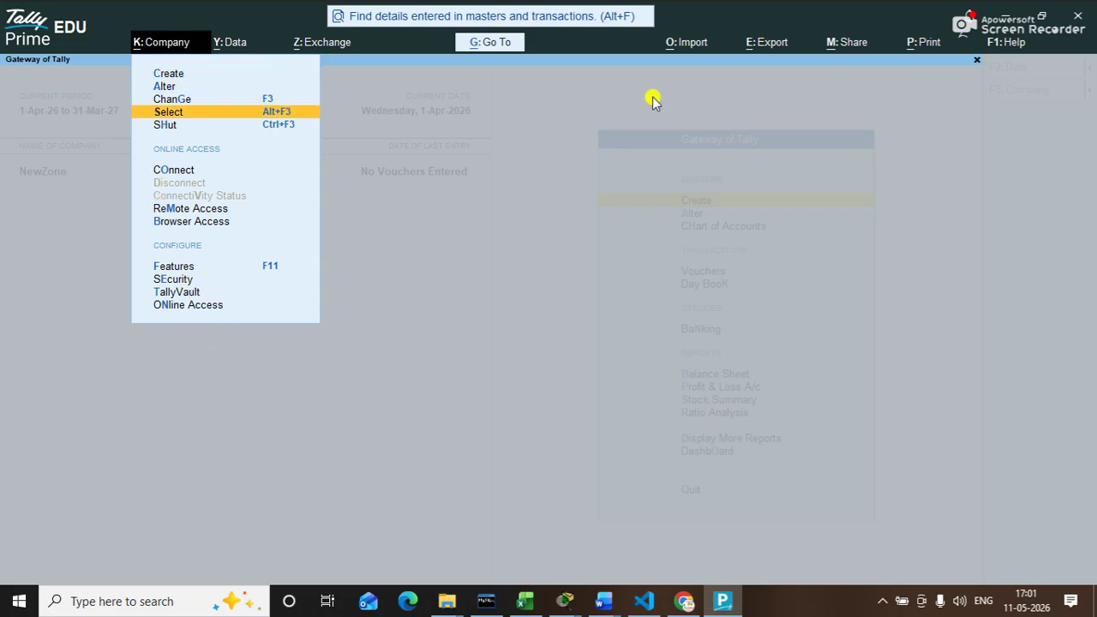
key(Up)
key(Up)
key(Up)
key(Up)
key(Down)
key(Up)
key(Down)
key(Down)
key(Down)
key(Down)
key(Down)
key(Down)
key(Down)
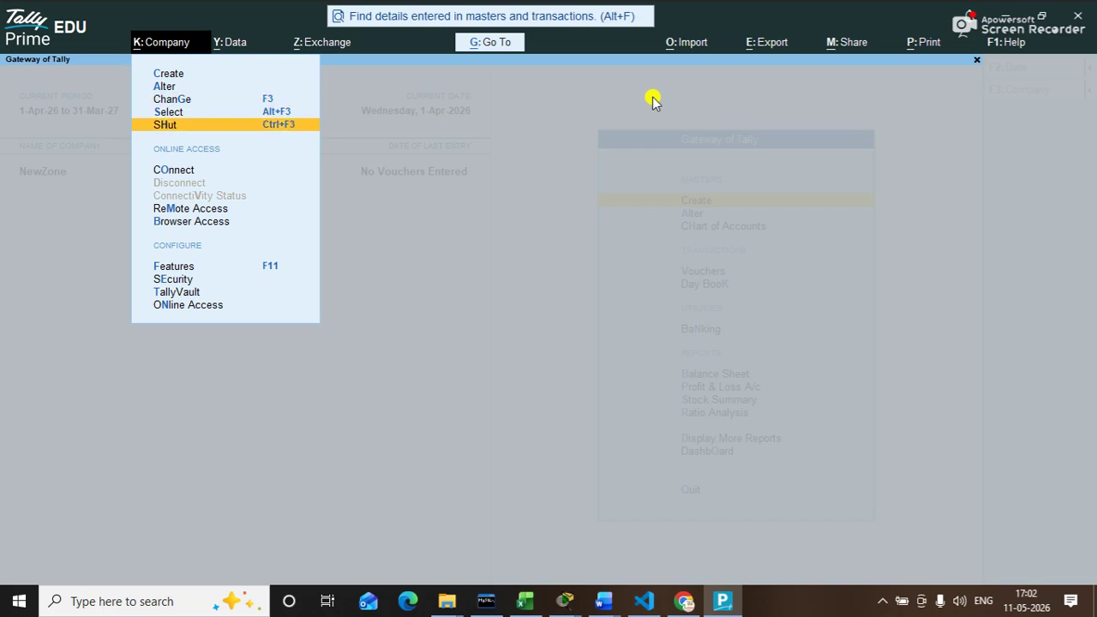
key(Return)
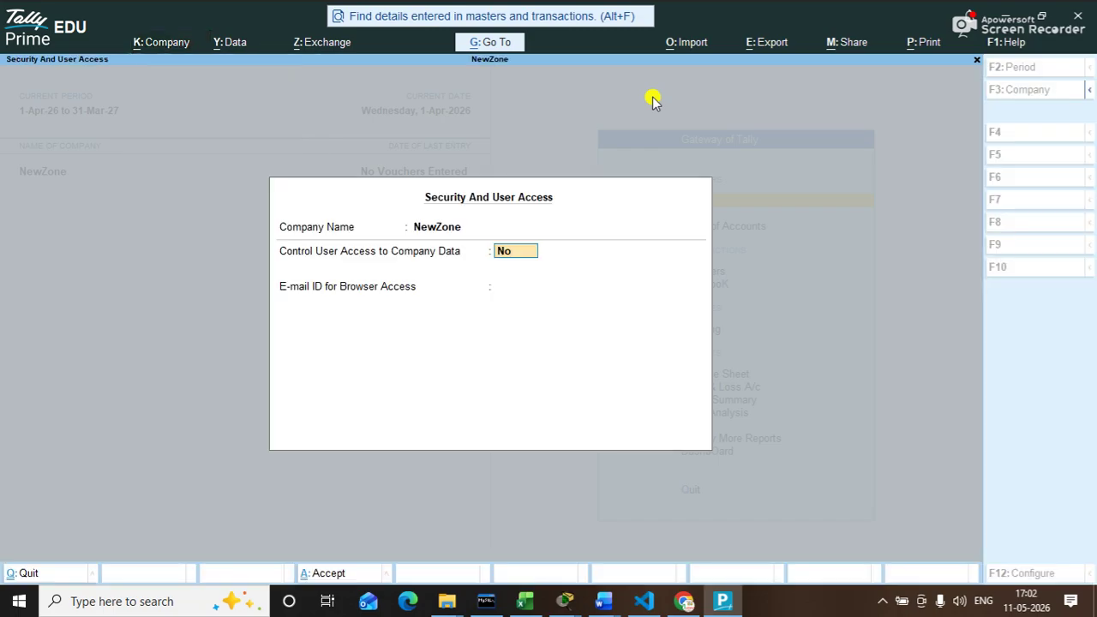
Step: Enable Control User Access with an administrator username and password, no browser e-mail, and save
text(y)
key(Return)
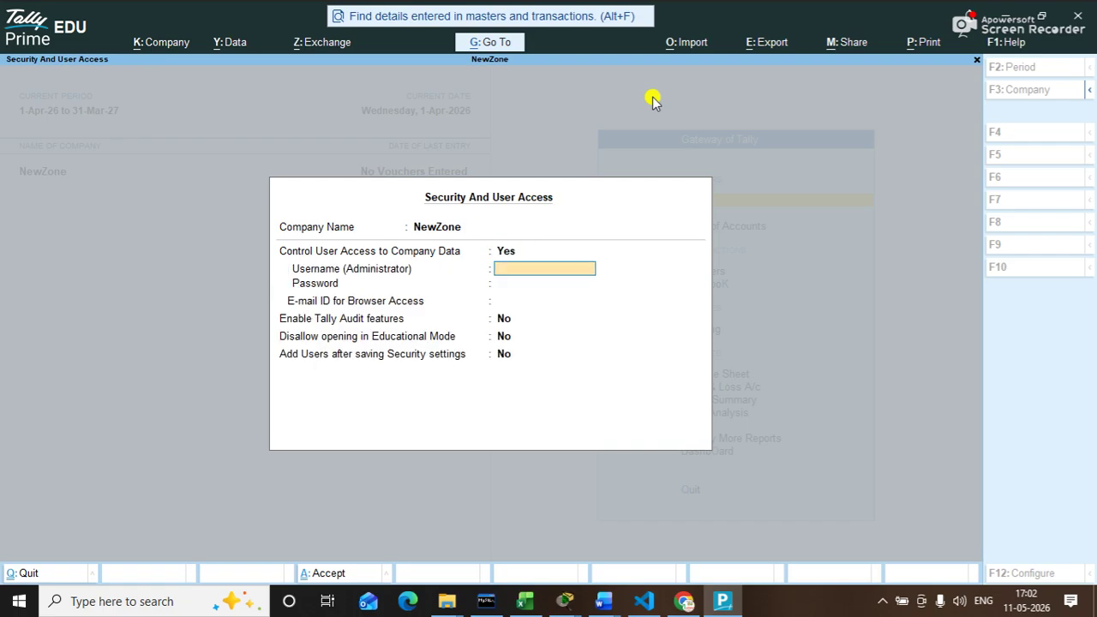
text(admin)
key(Return)
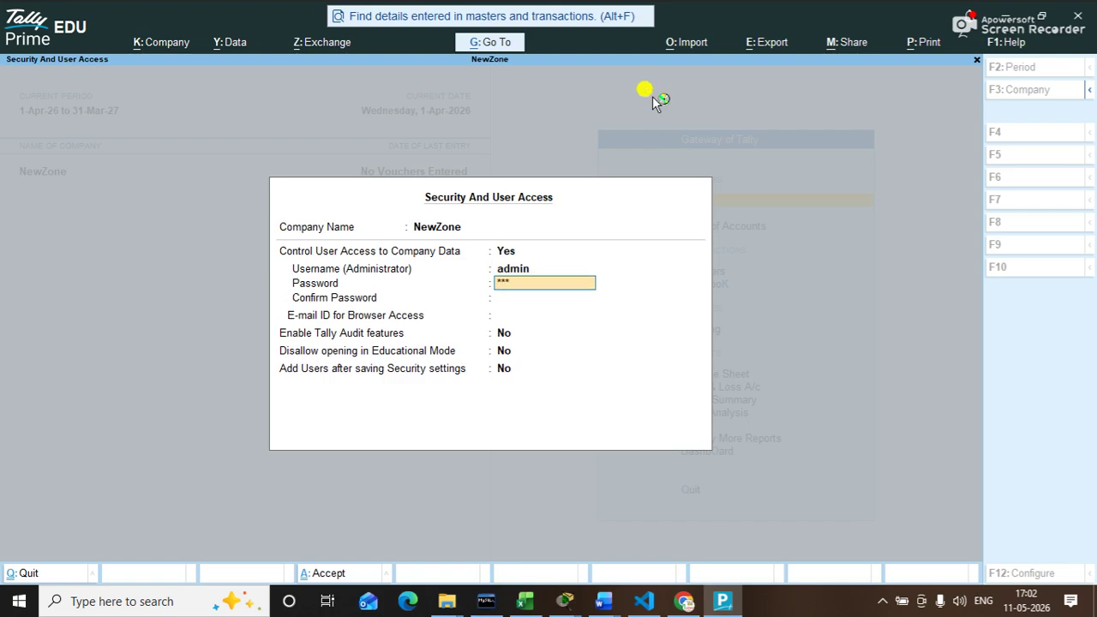
key(Return)
text(***)
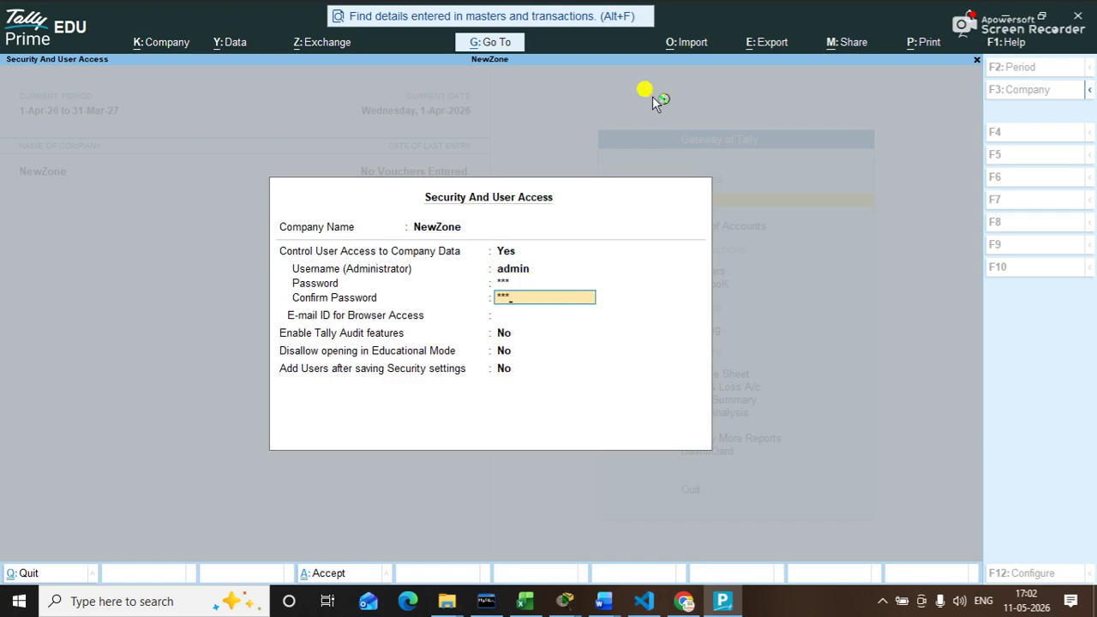
key(Return)
key(Return)
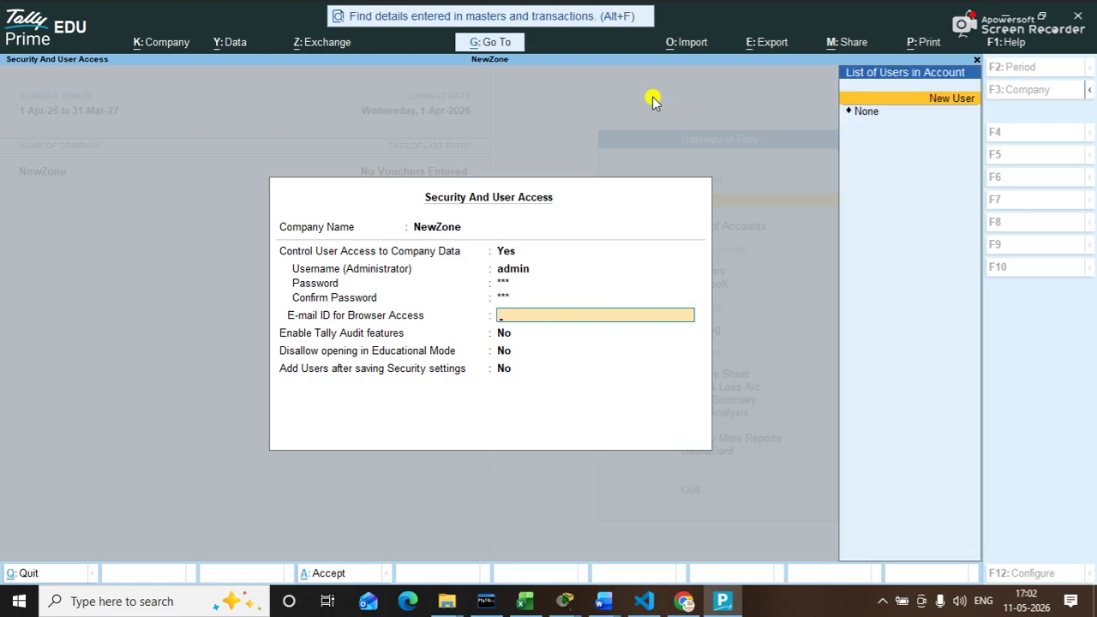
key(Down)
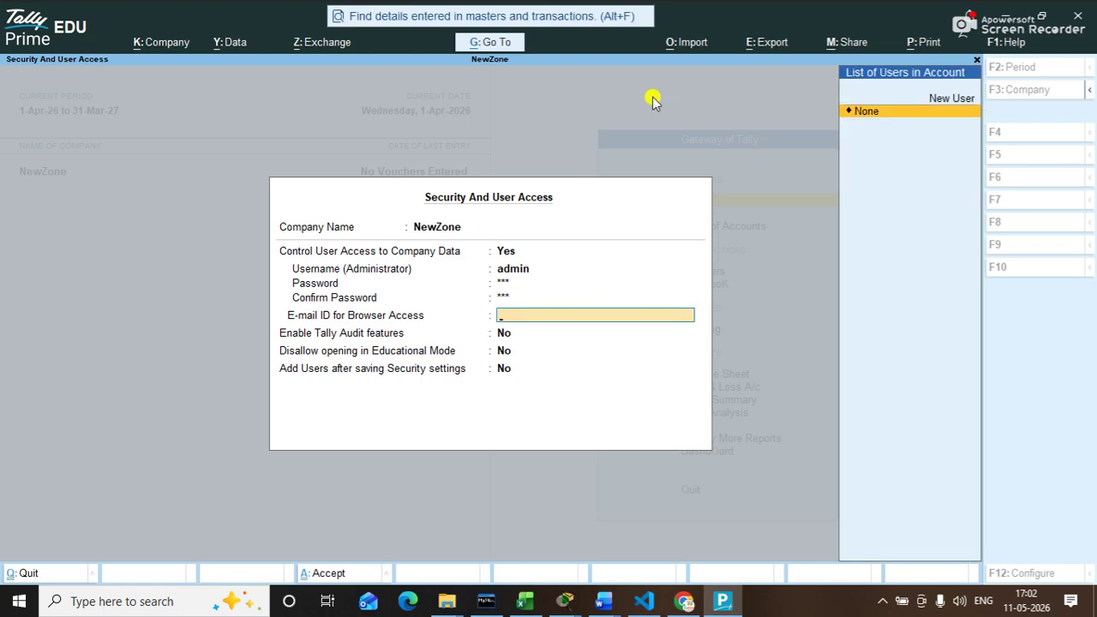
key(Return)
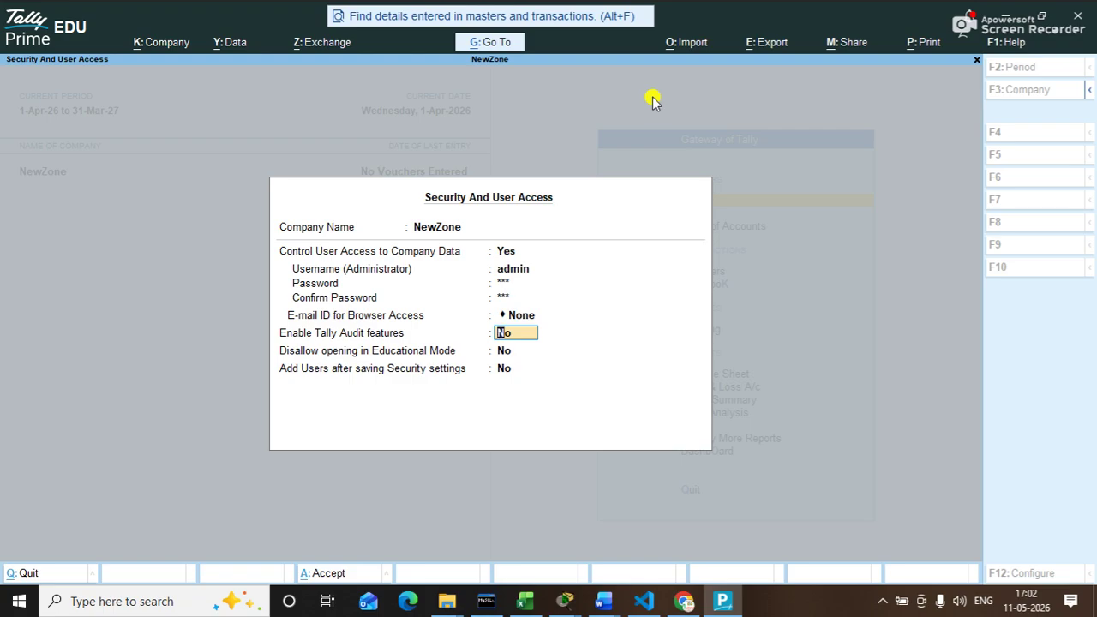
key(ctrl+a)
Step: Shut the NewZone company with Alt+F3
key(alt)
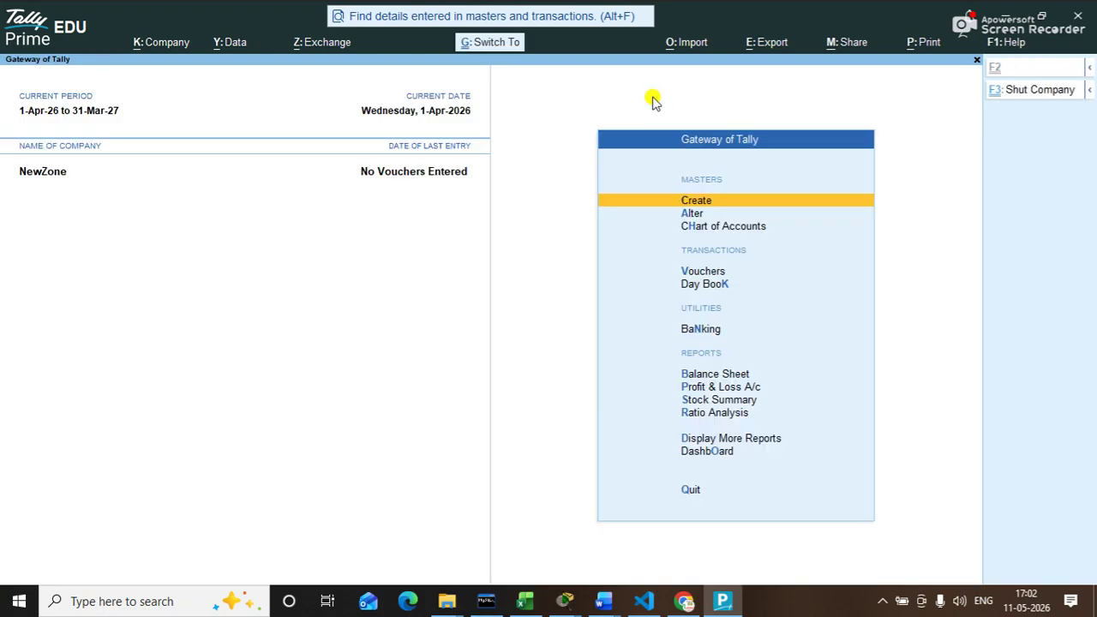
key(alt+F3)
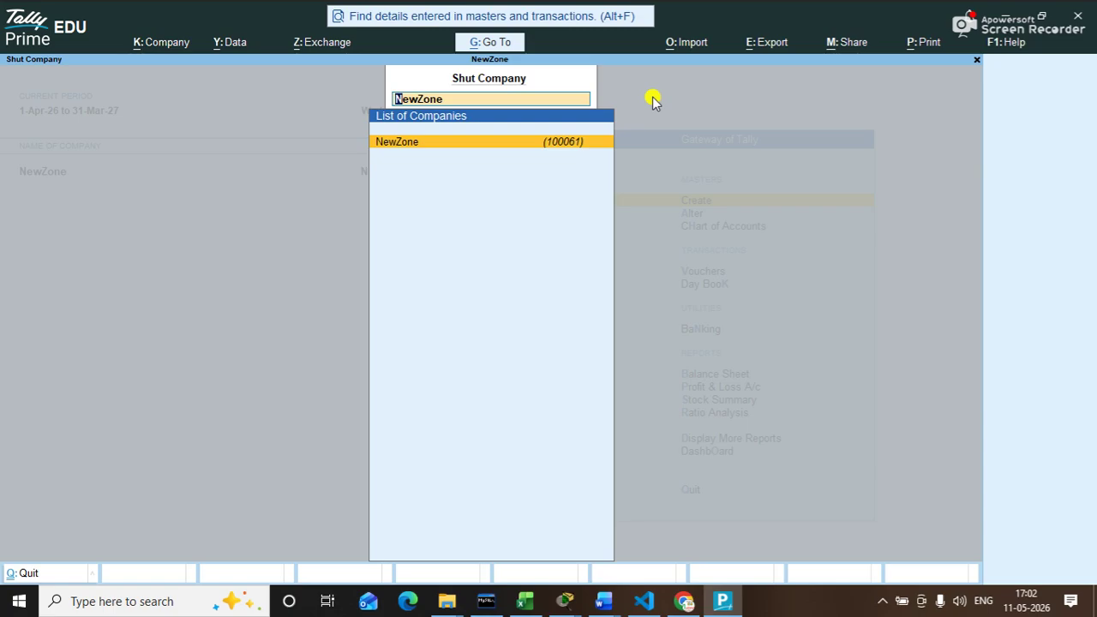
key(Return)
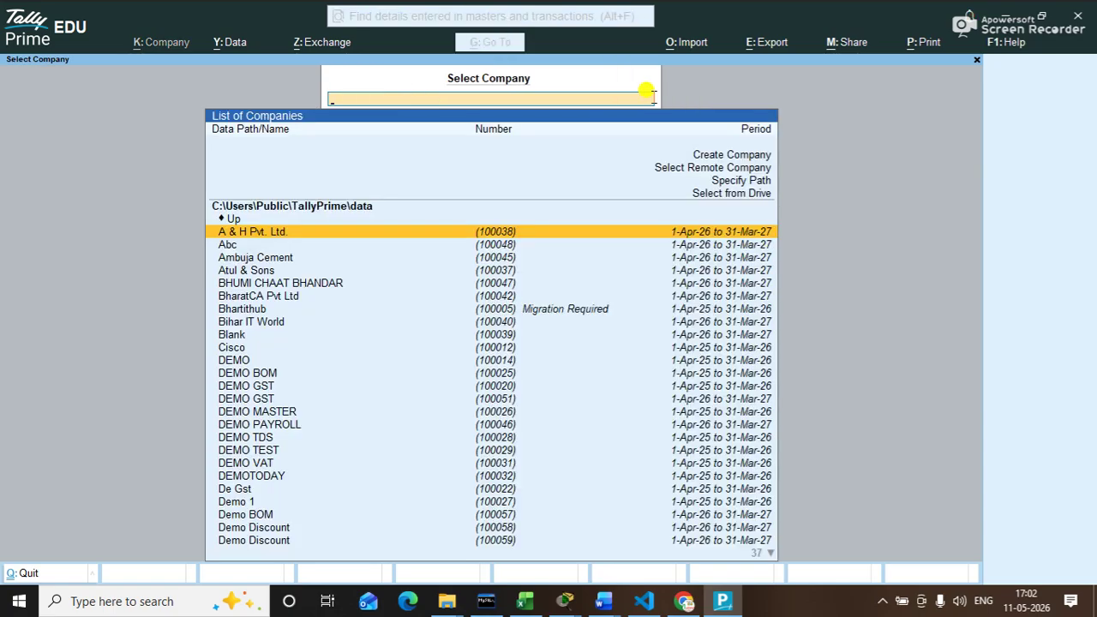
Step: Reopen NewZone, filtering the company list by 'new', and log in with the administrator username and password
key(Down)
key(Down)
key(Down)
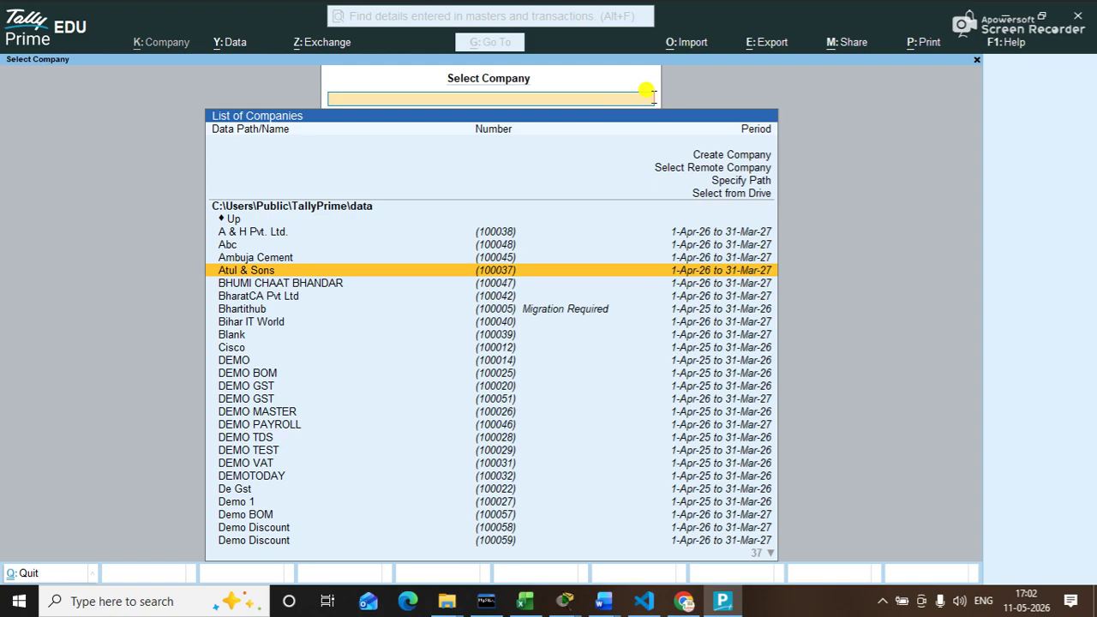
text(new)
key(Down)
key(Down)
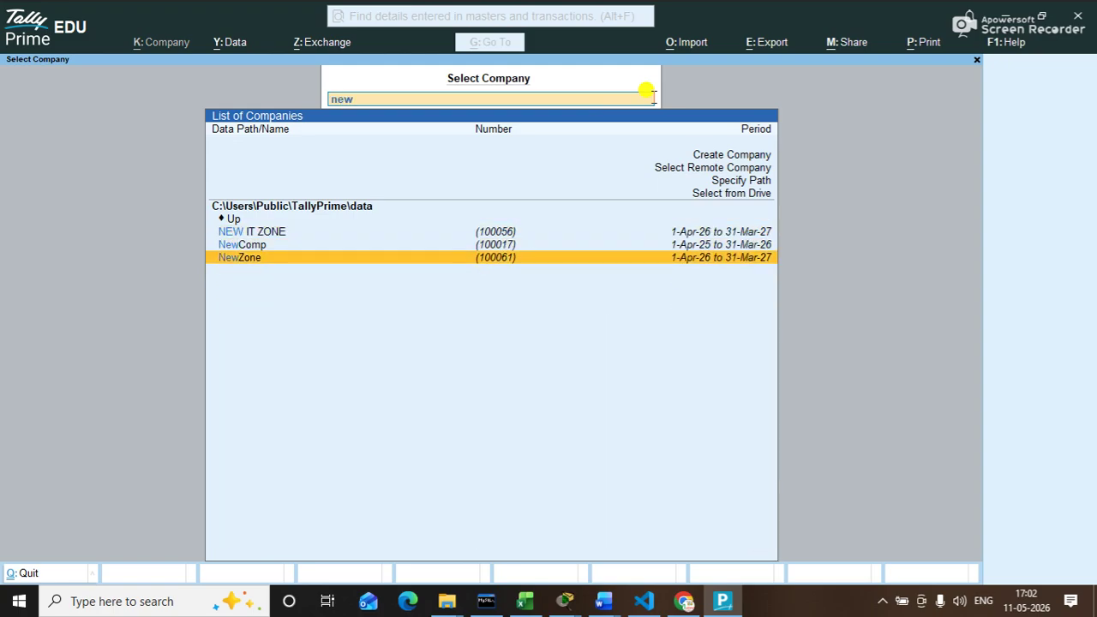
key(Return)
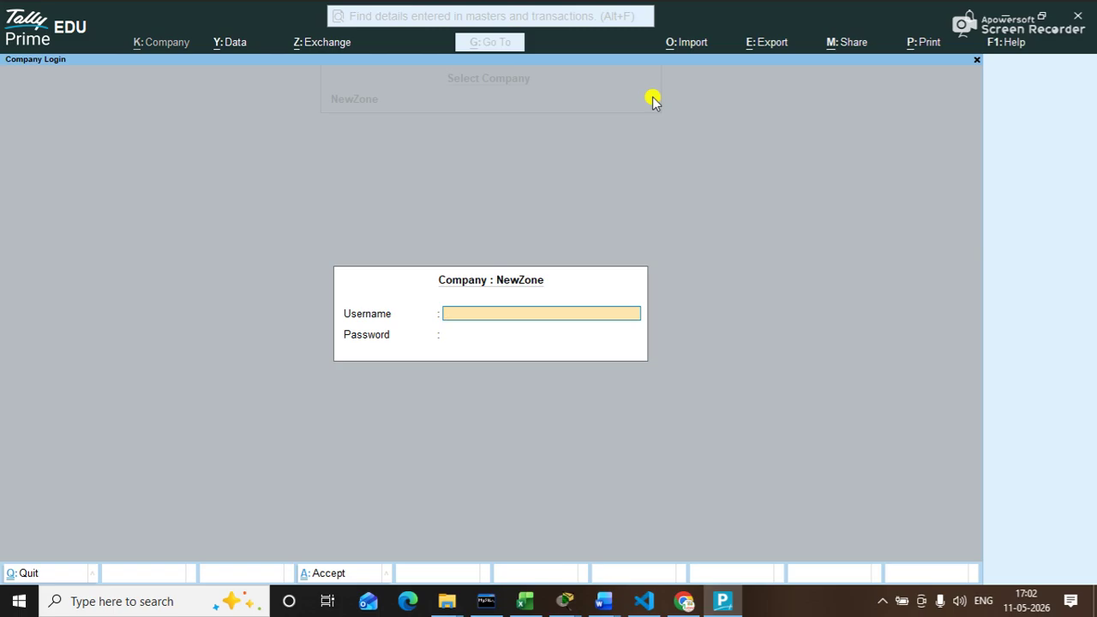
text(admin)
key(Return)
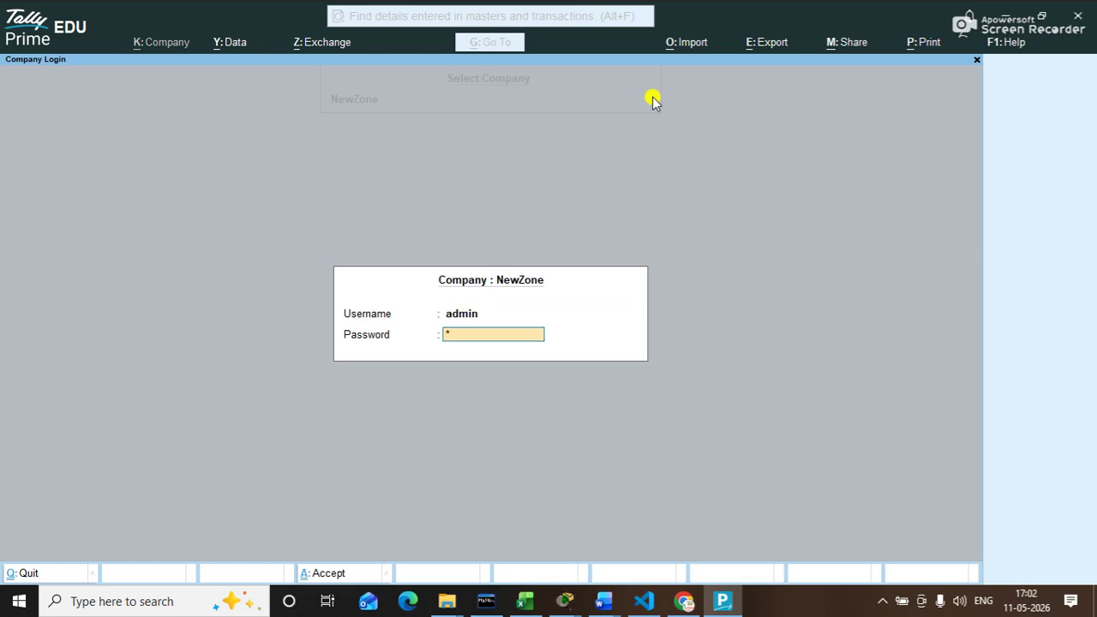
key(Return)
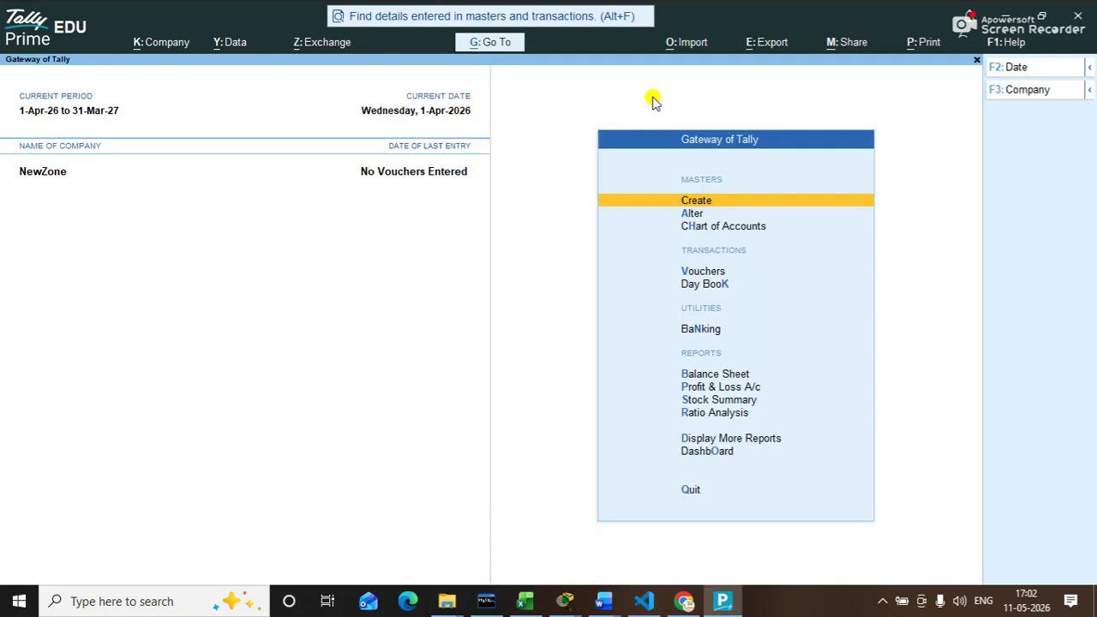
Step: Reopen Security and User Access, re-enter the administrator password to confirm it, and save the settings
click(156, 43)
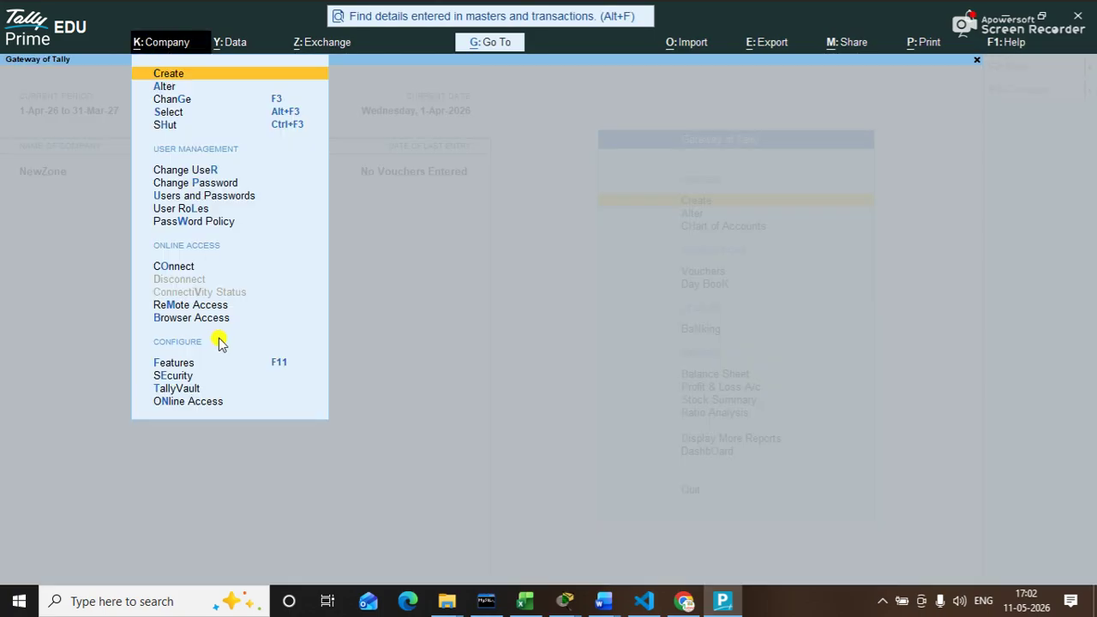
click(184, 377)
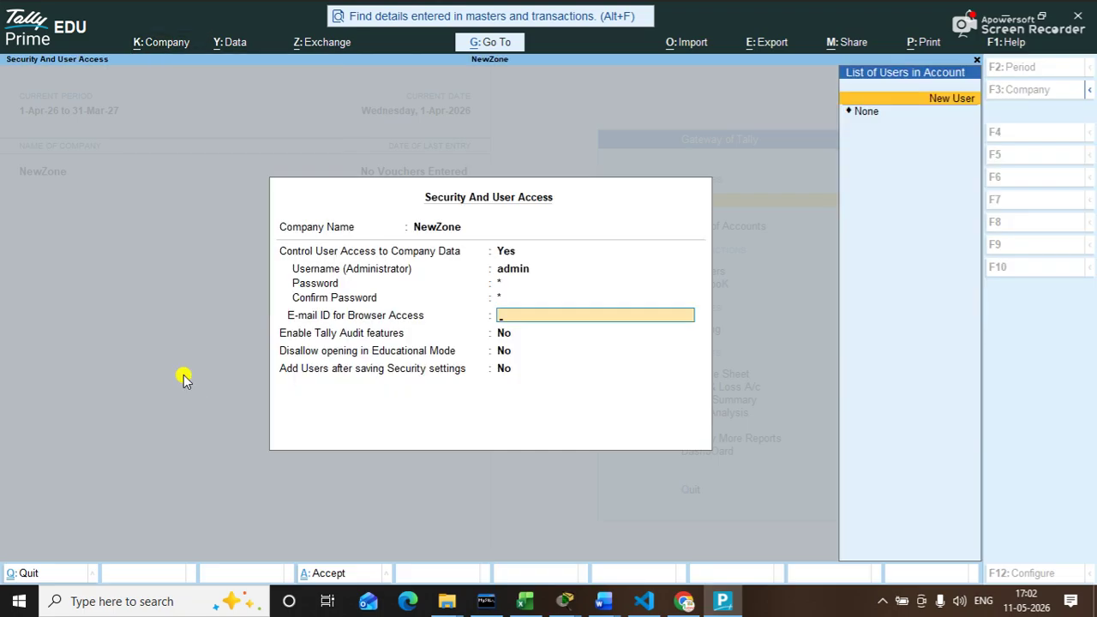
key(Up)
key(Up)
key(Up)
key(Up)
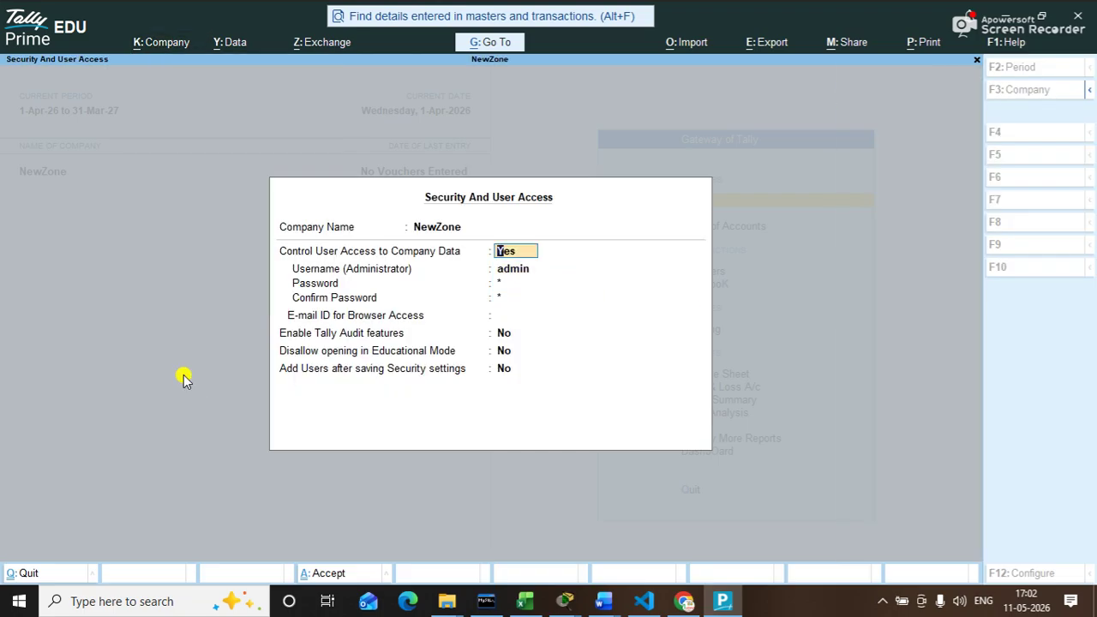
key(Return)
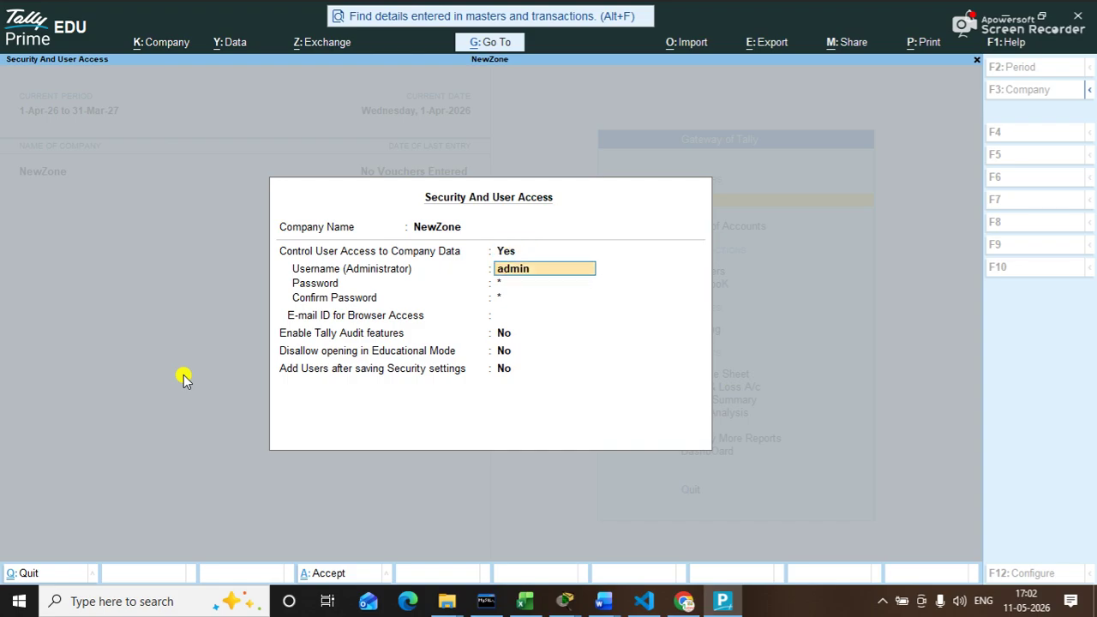
key(Return)
key(Return)
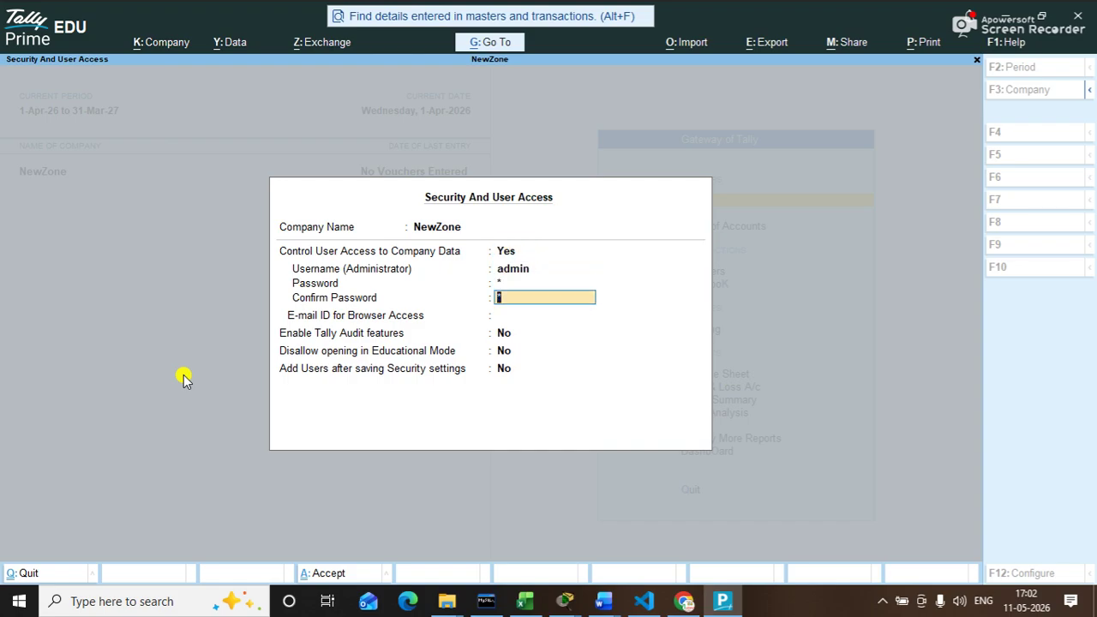
text(**)
key(ctrl+a)
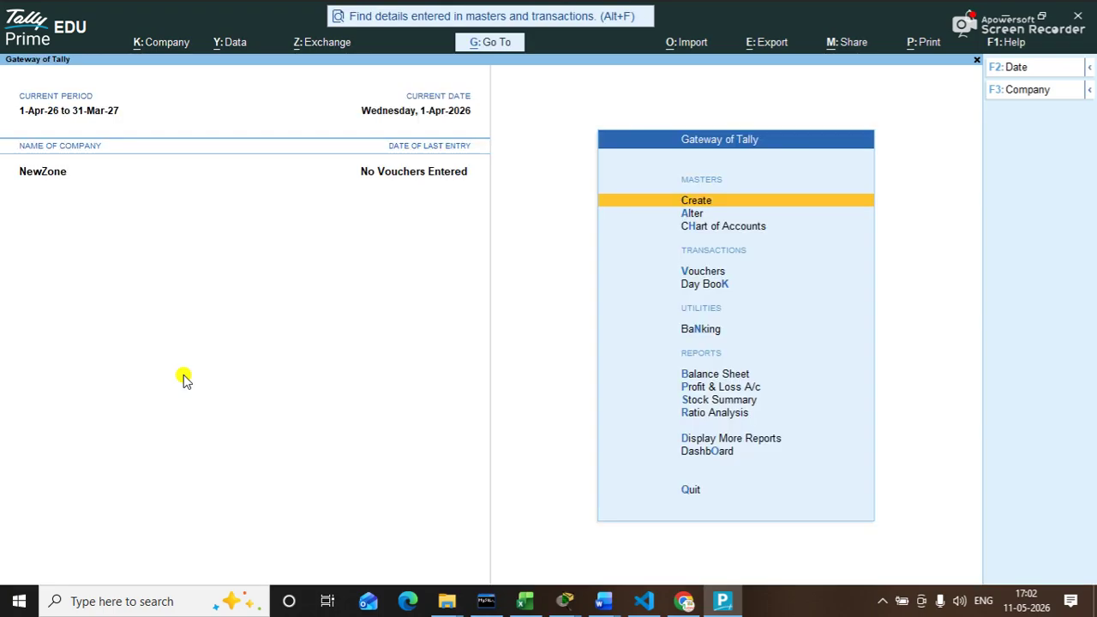
key(ctrl)
Step: Shut NewZone with Ctrl+F3, then reopen it and log in with the administrator username and password
key(ctrl+F3)
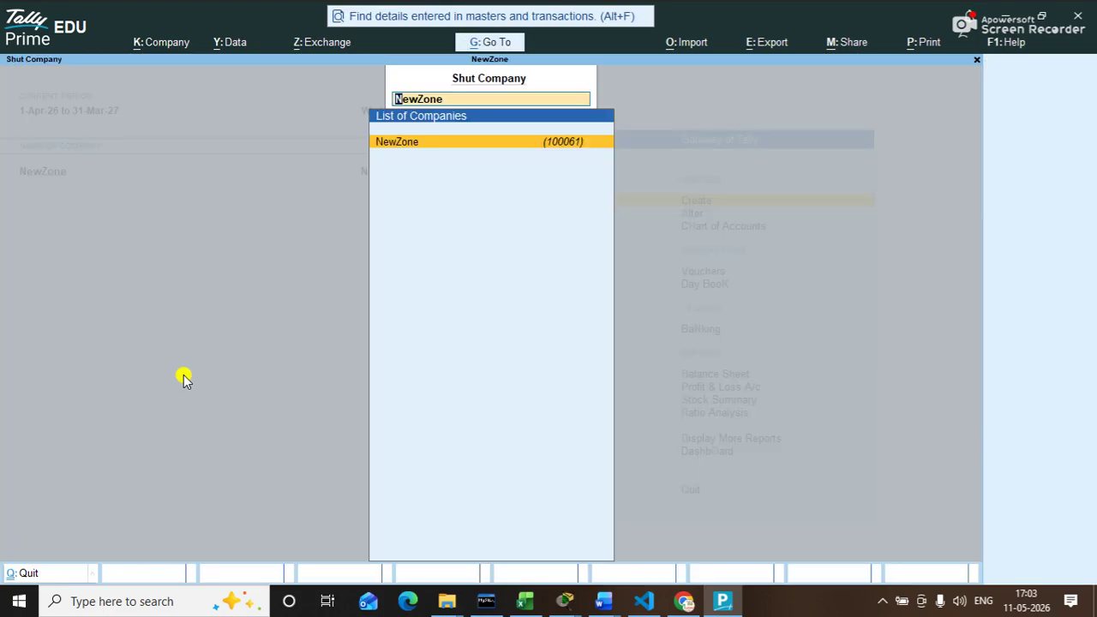
key(Return)
key(Down)
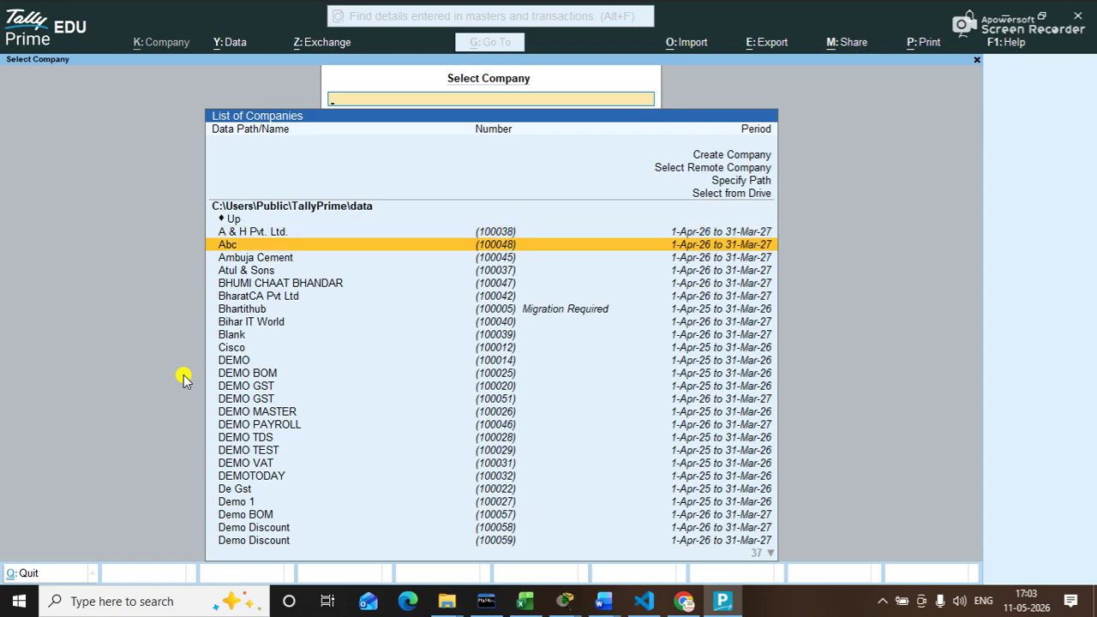
text(new)
key(Down)
key(Down)
key(Return)
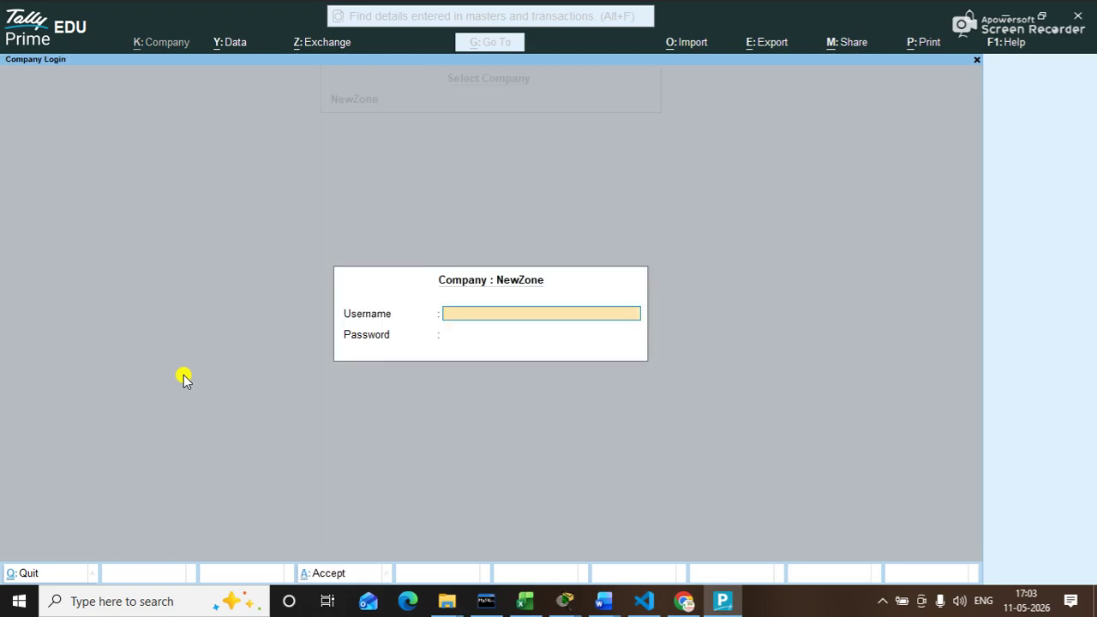
text(admin)
key(Return)
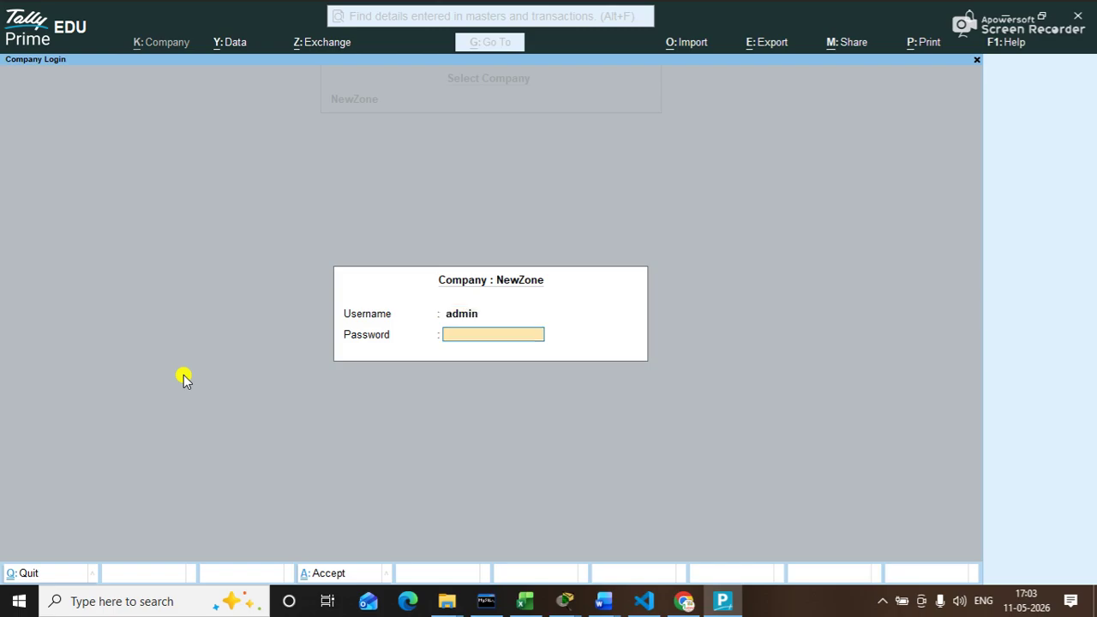
key(Return)
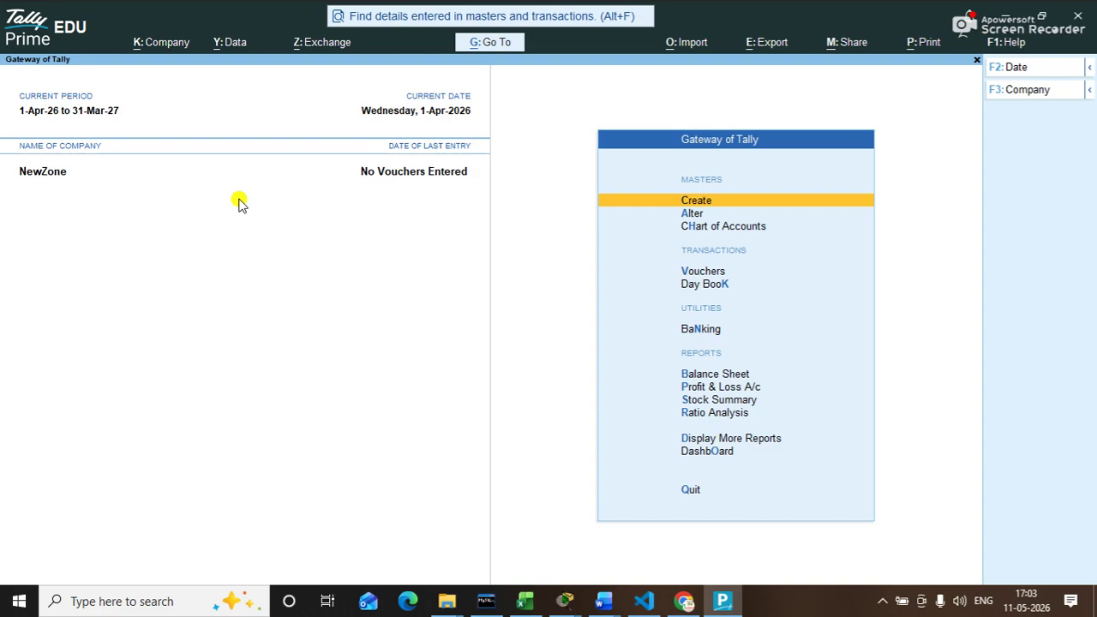
Step: Create and save a ledger named 'Capital A/c' under the Capital Account group
key(Down)
key(Return)
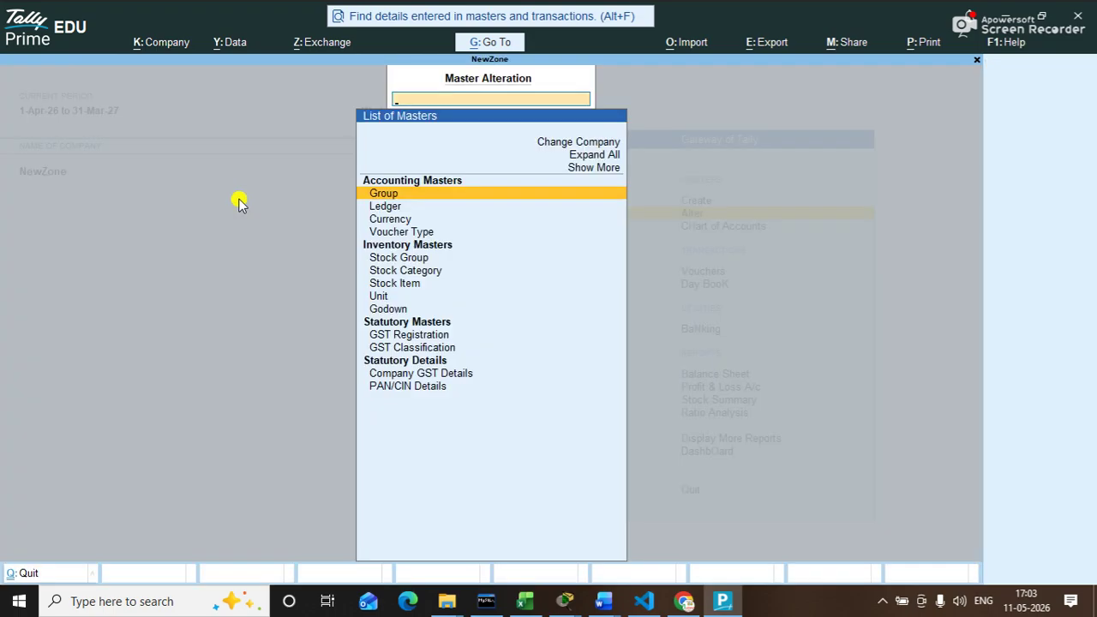
key(Down)
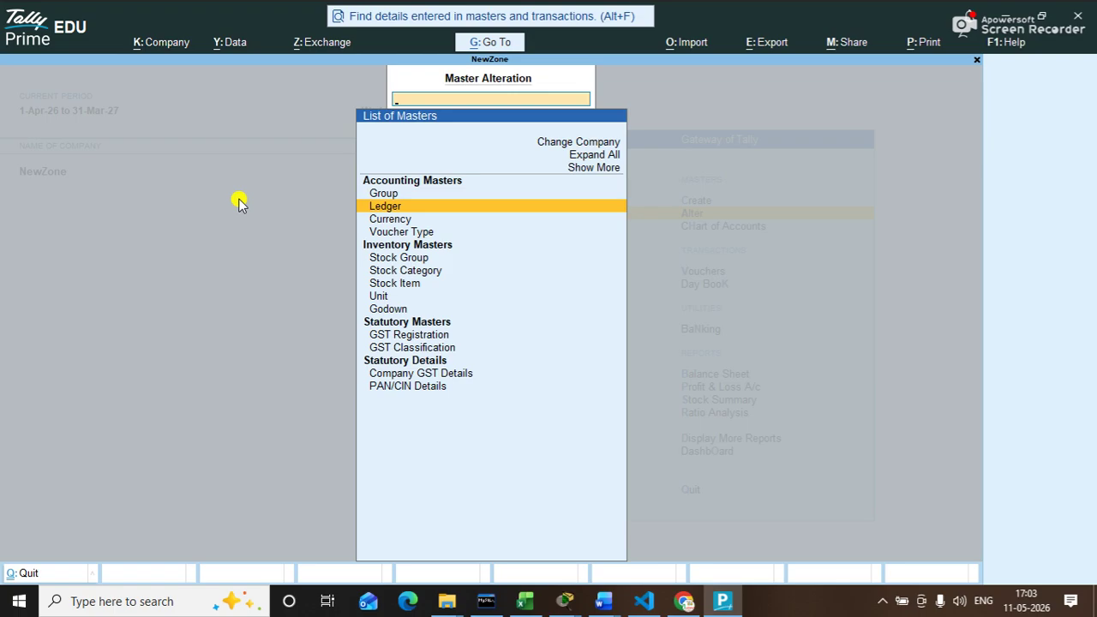
key(Return)
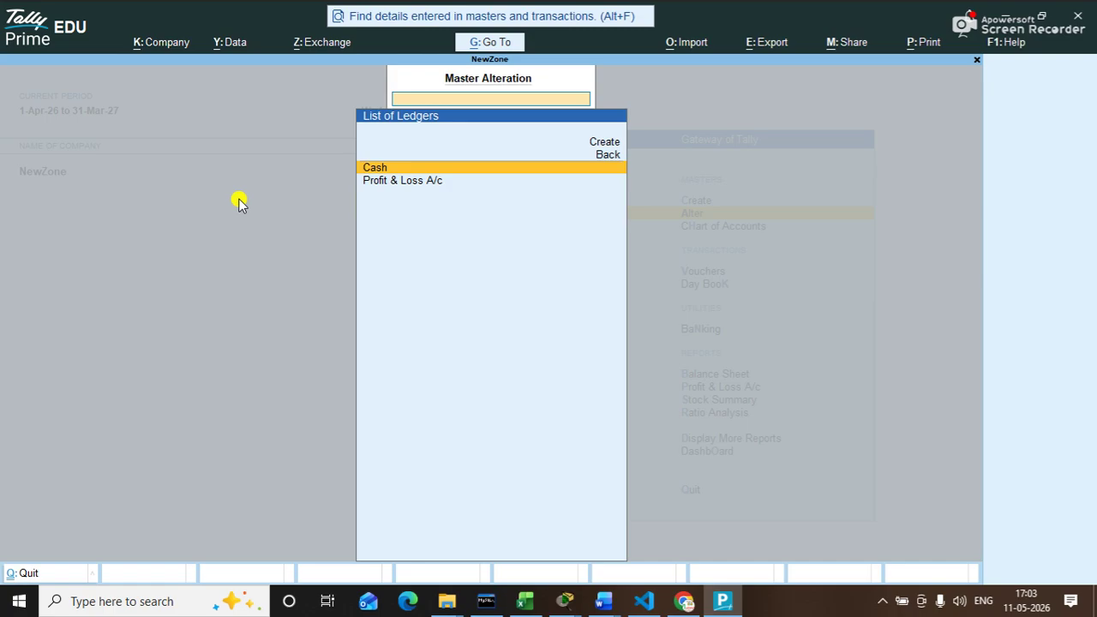
key(Up)
key(Up)
key(Return)
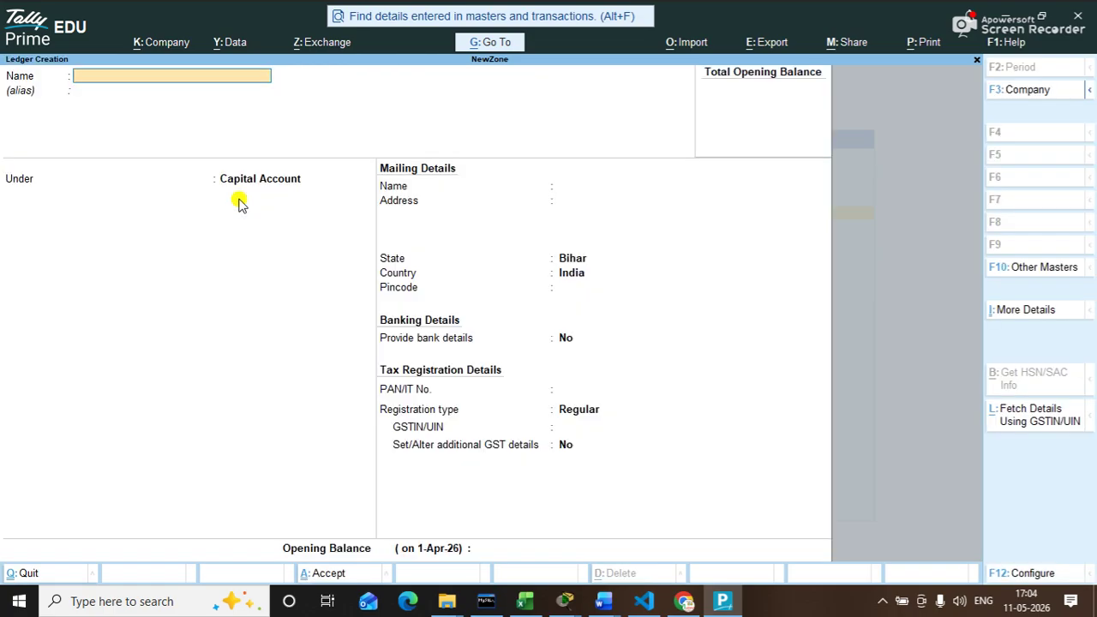
text(Capital A/c)
key(Return)
key(Return)
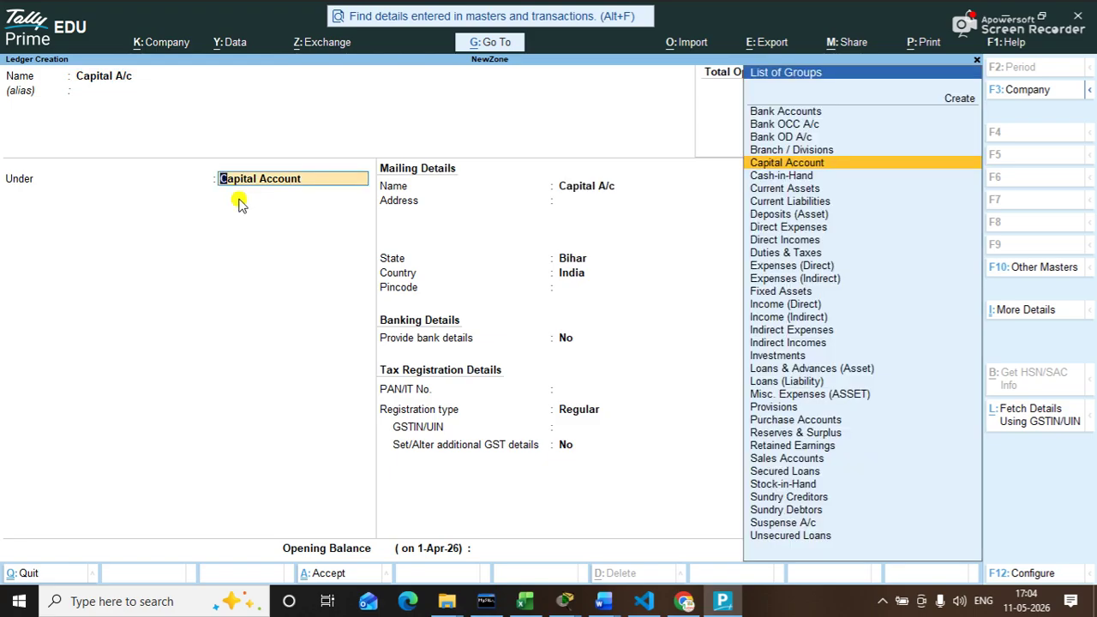
key(Return)
key(ctrl+a)
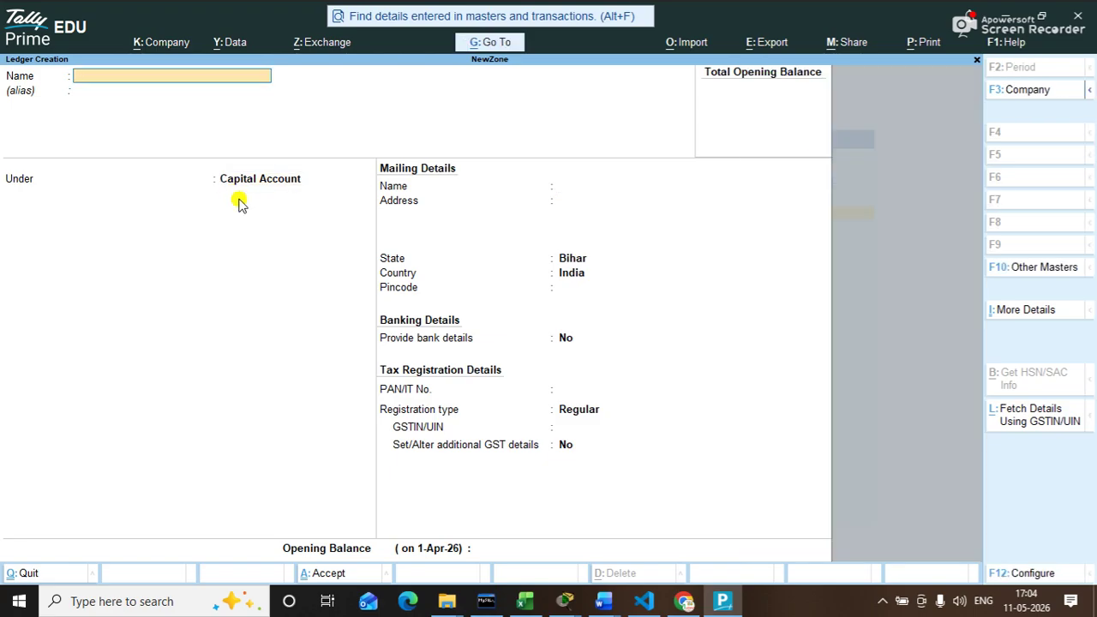
key(Escape)
key(Escape)
key(Escape)
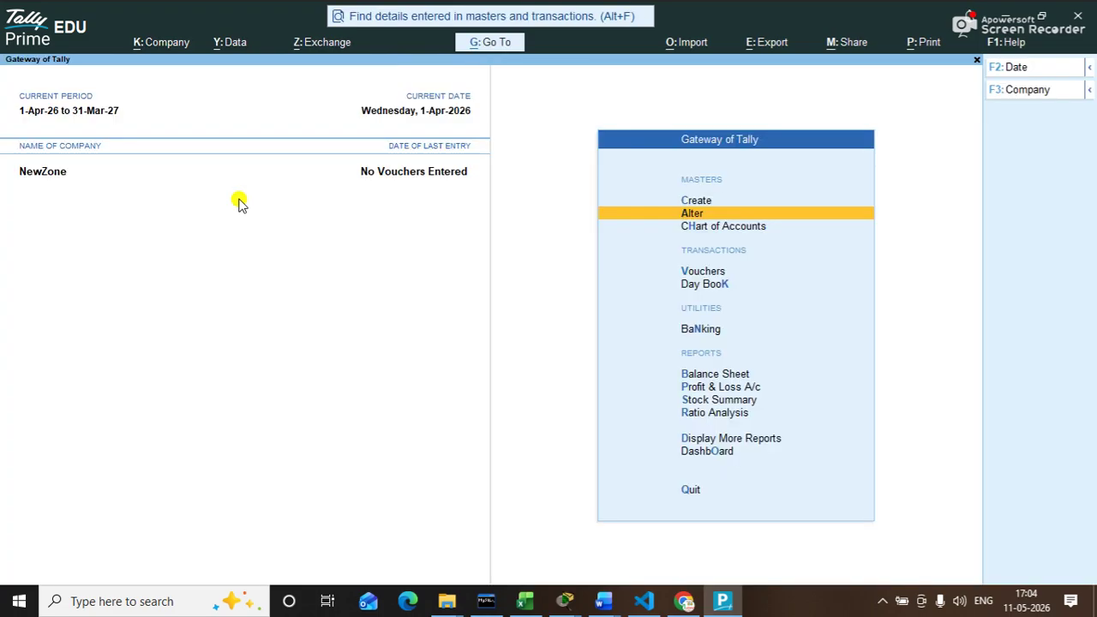
Step: Start a Receipt voucher (F6) in double entry mode
key(Down)
key(Down)
key(Down)
key(Up)
key(Return)
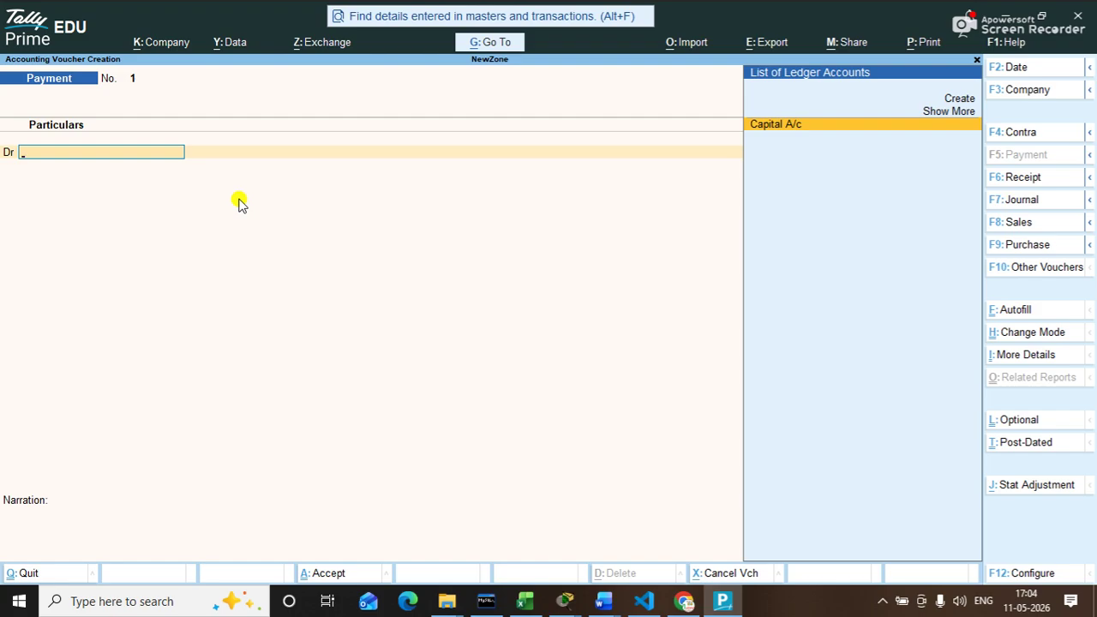
key(F6)
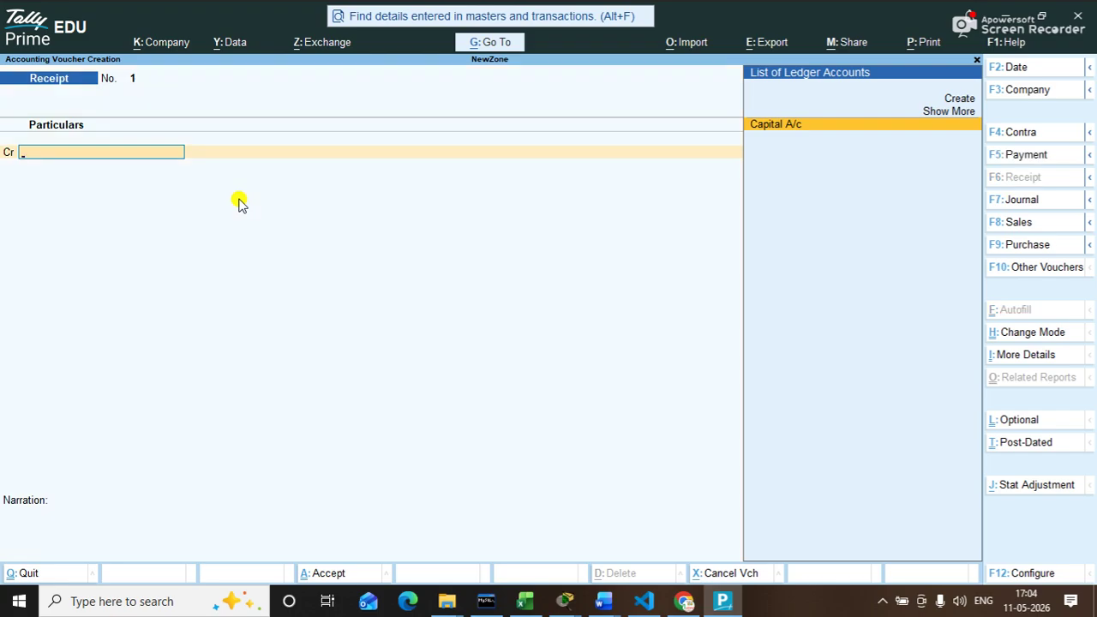
click(1011, 335)
key(Return)
Step: Credit Capital A/c 6,00,000, debit Cash 6,00,000, and save the receipt voucher
key(Return)
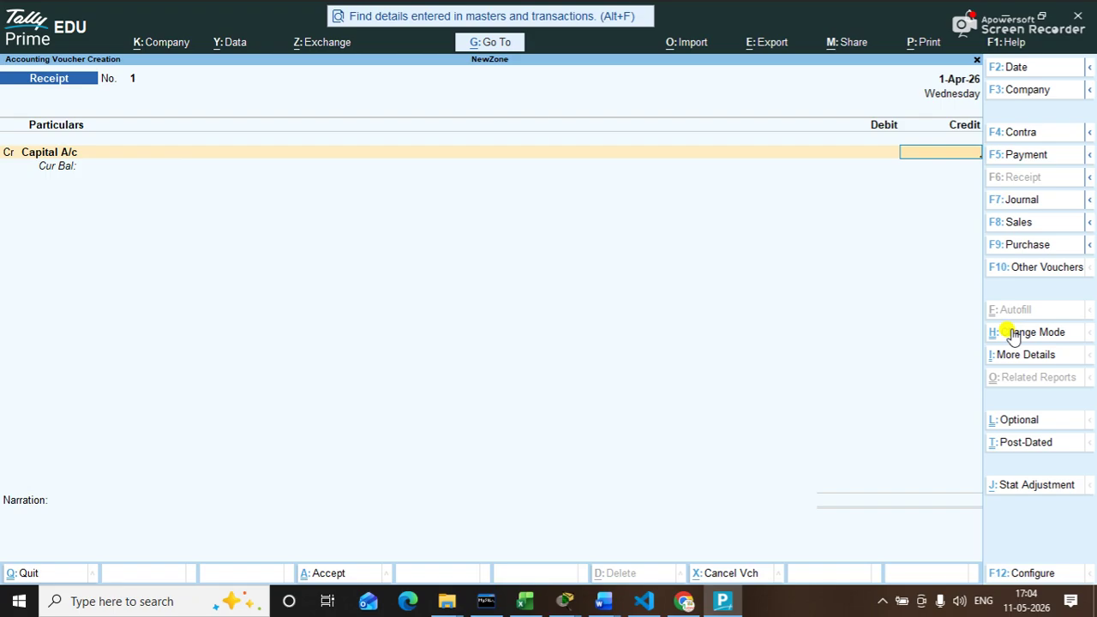
text(600000)
key(Return)
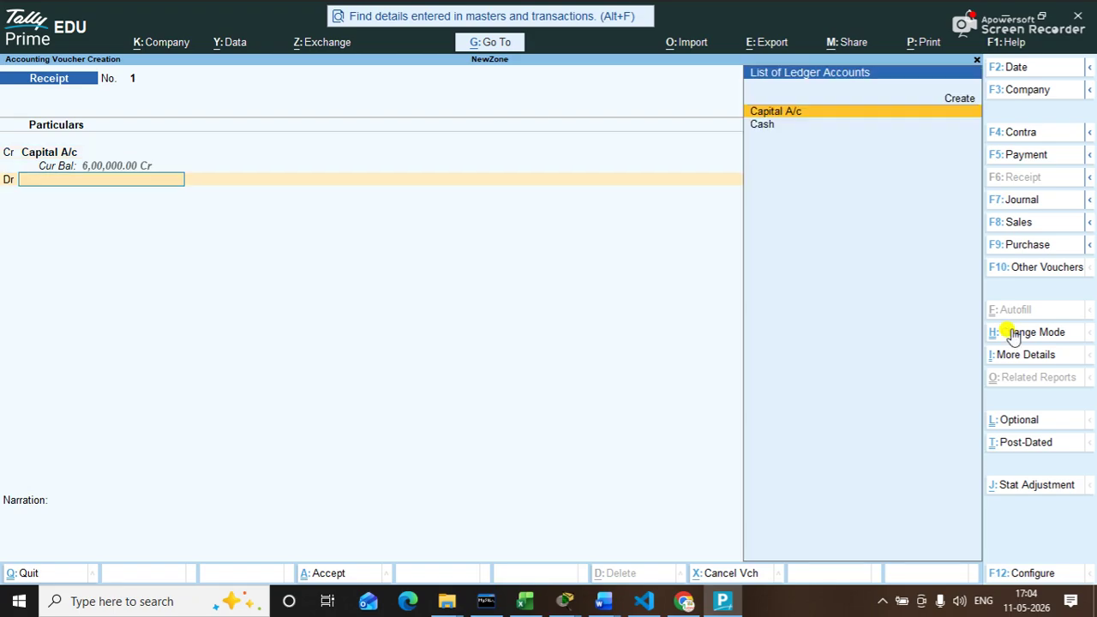
key(Up)
key(Up)
key(Return)
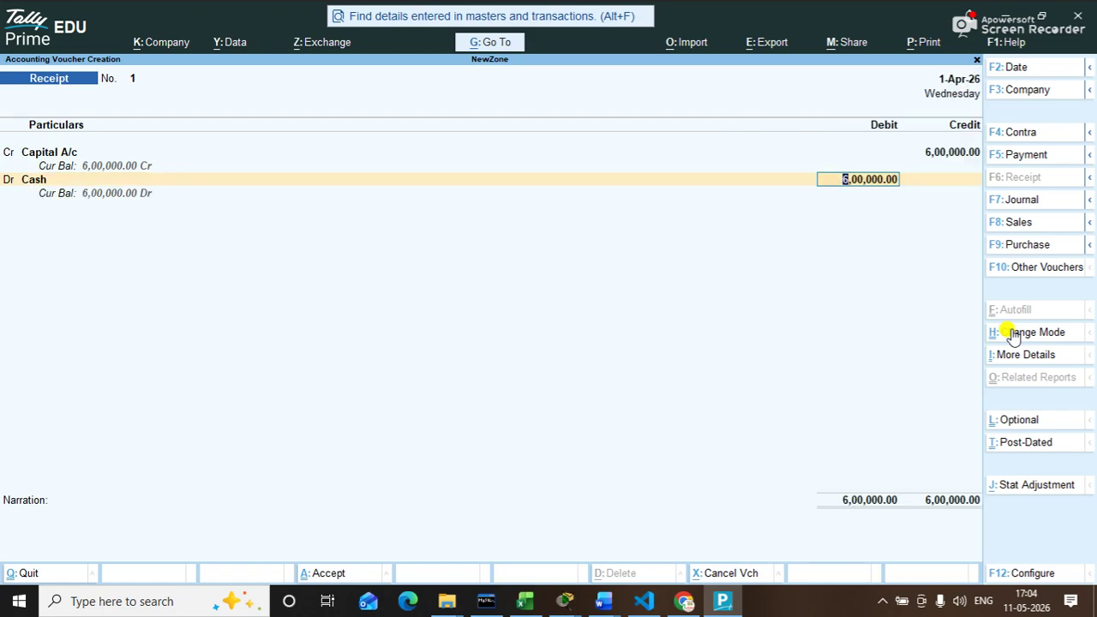
key(ctrl+a)
key(Escape)
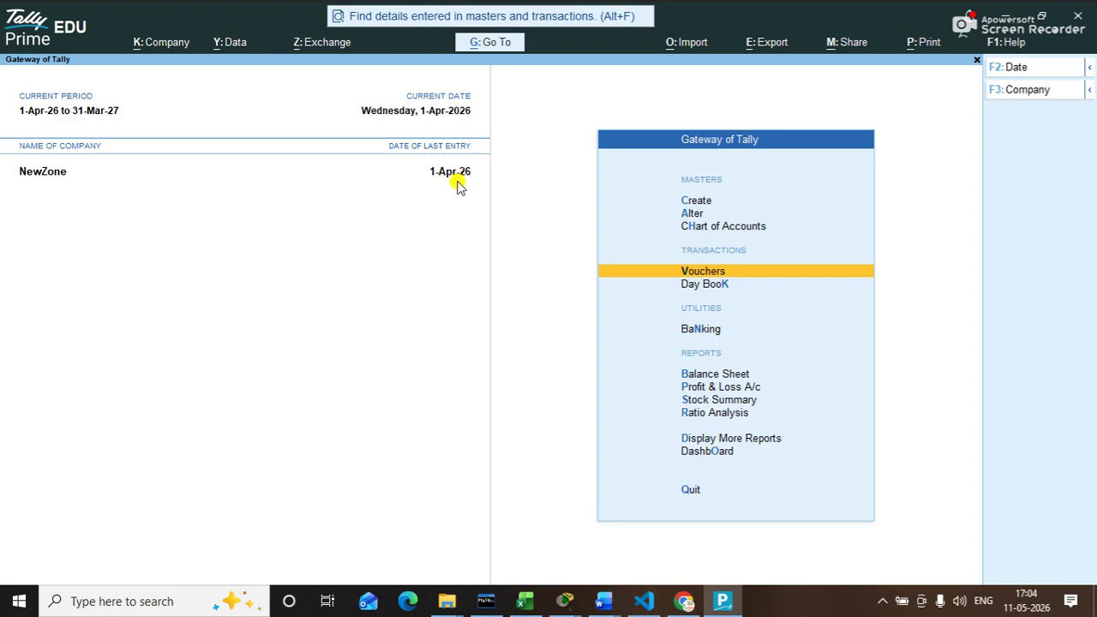
Step: Open the Y: Data menu showing backup, restore, split and repair options
key(Up)
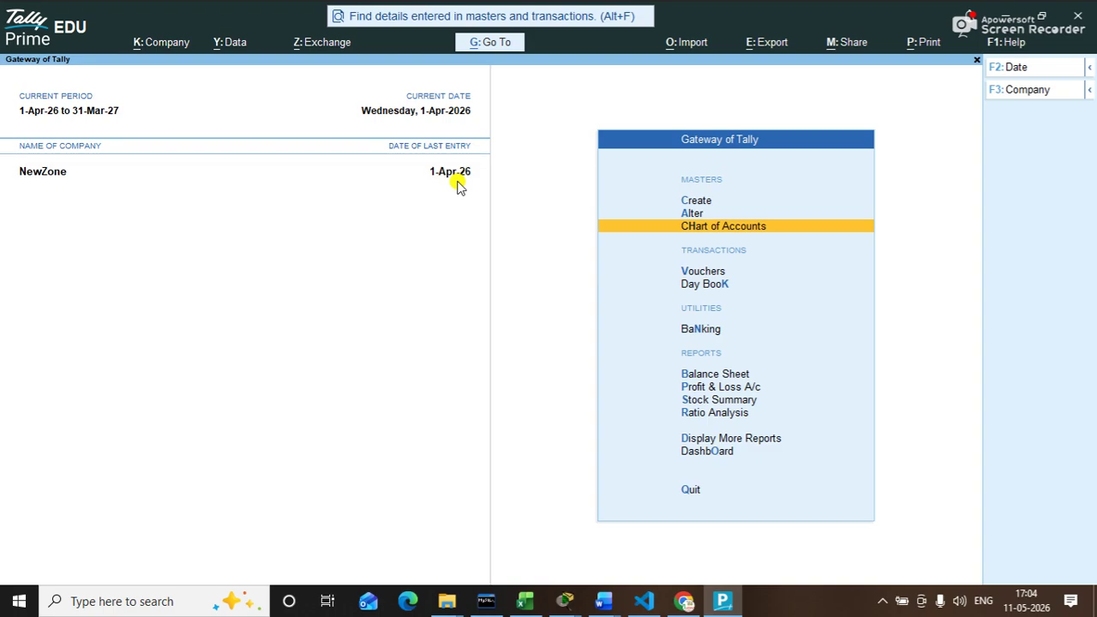
click(230, 43)
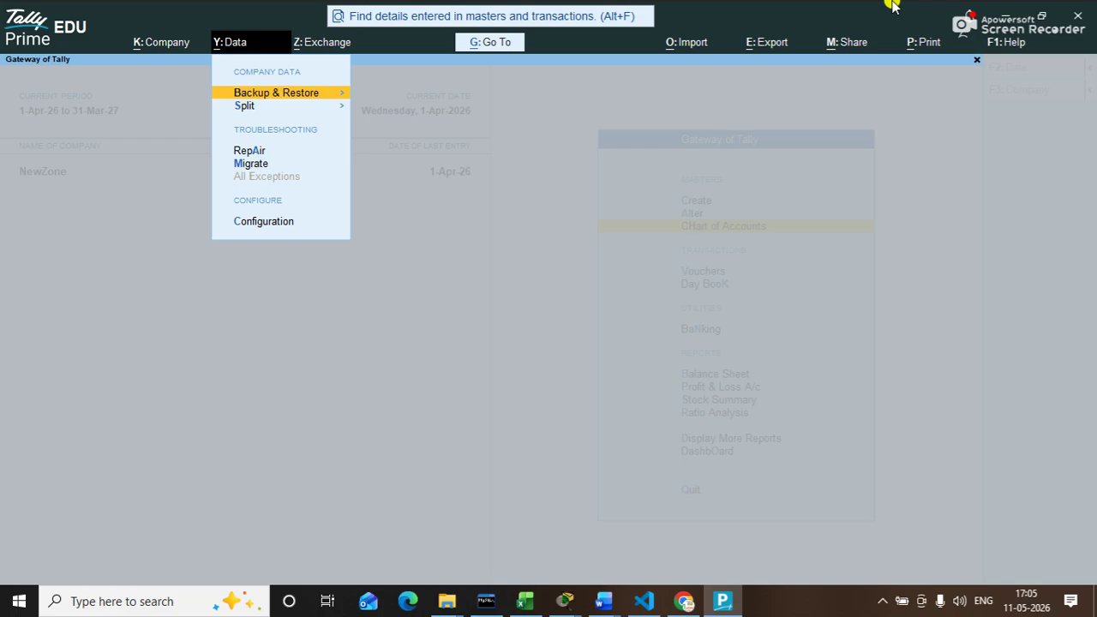
Step: Browse the Backup and Restore options and open Backup Schedule Creation
key(Return)
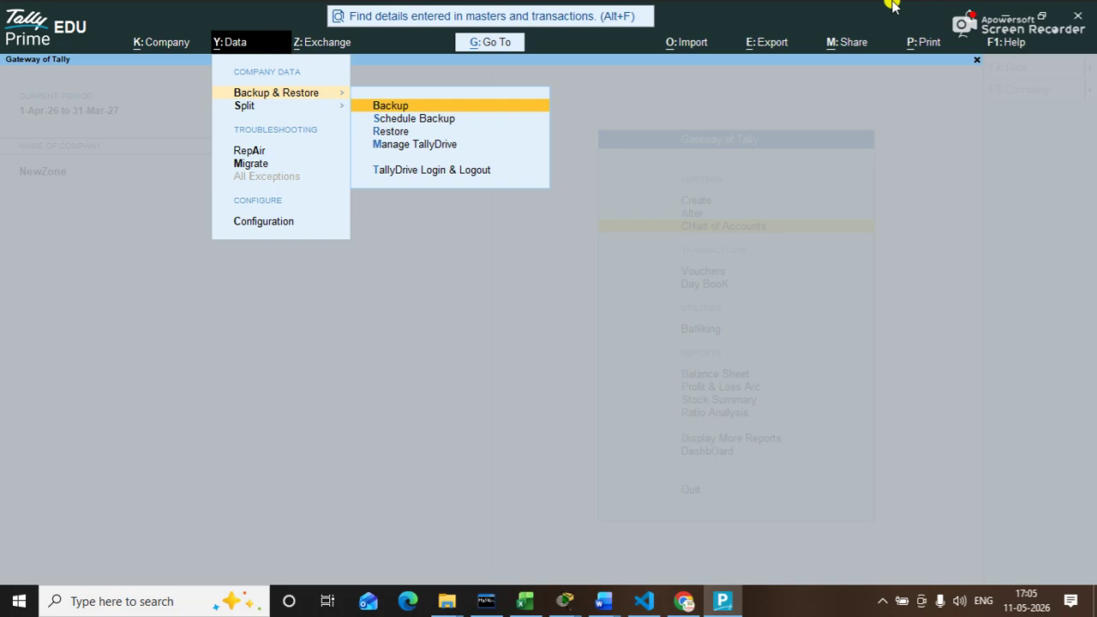
key(Down)
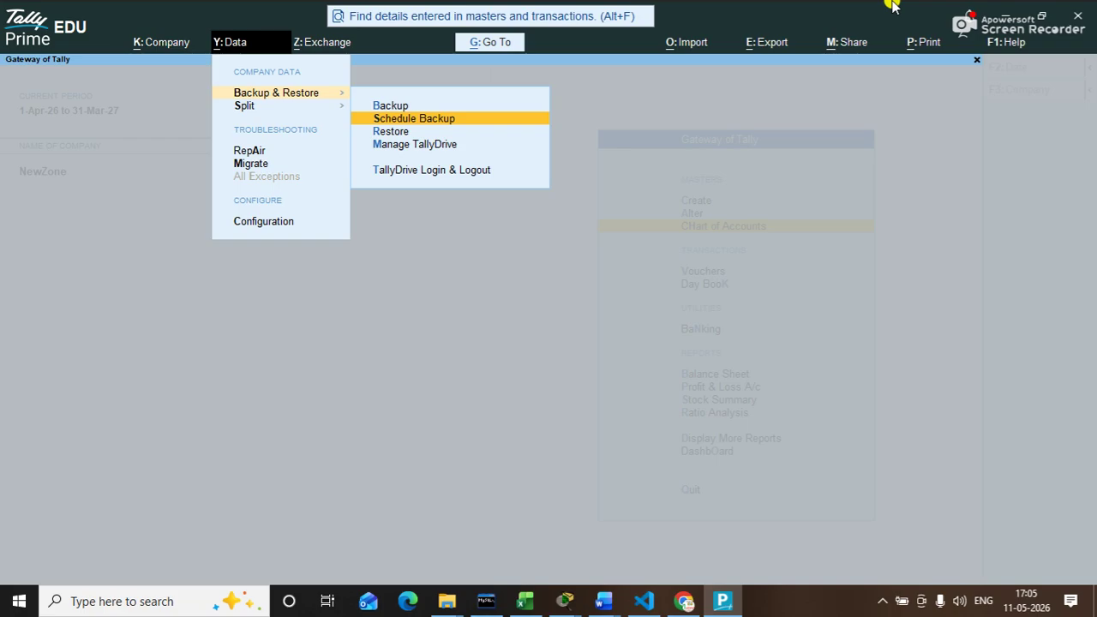
key(Down)
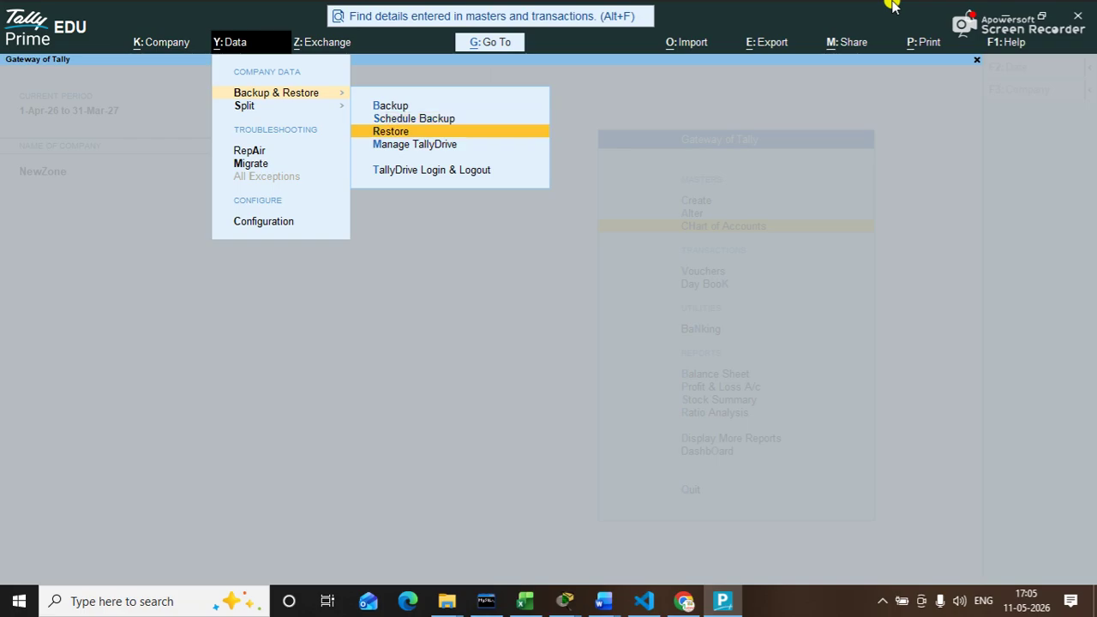
key(Down)
key(Down)
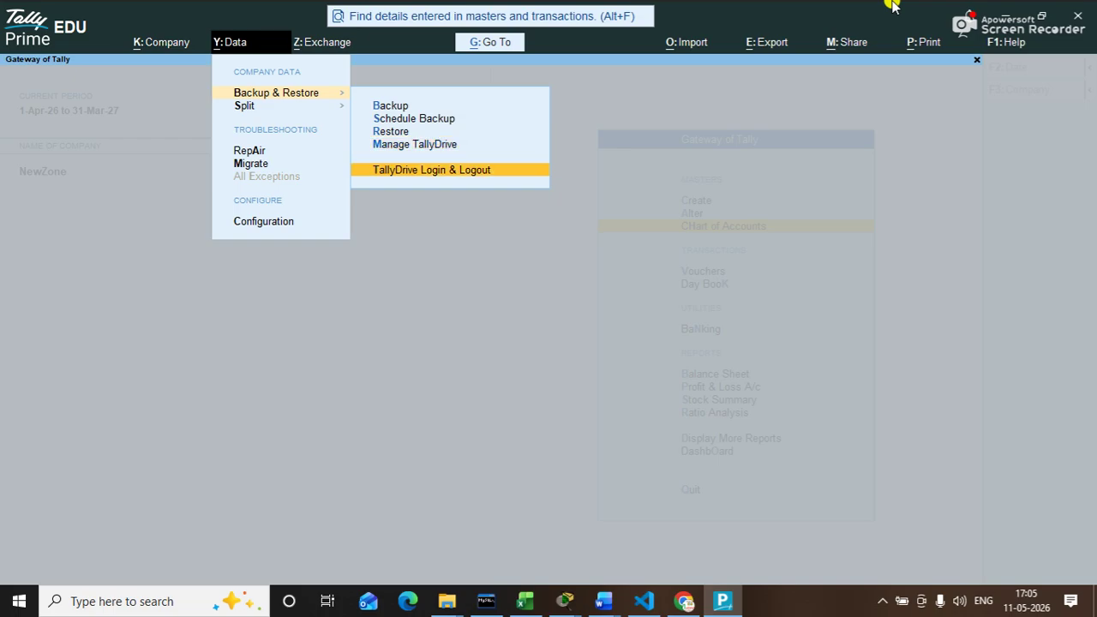
key(Up)
key(Up)
key(Up)
key(Up)
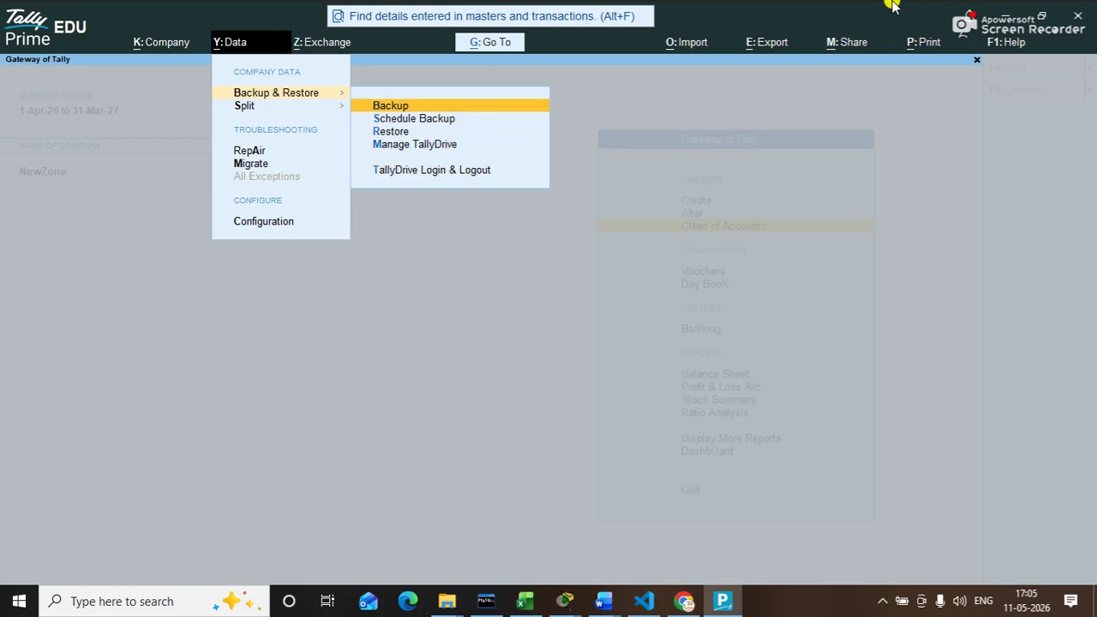
key(Down)
key(Down)
key(Up)
key(Up)
key(Down)
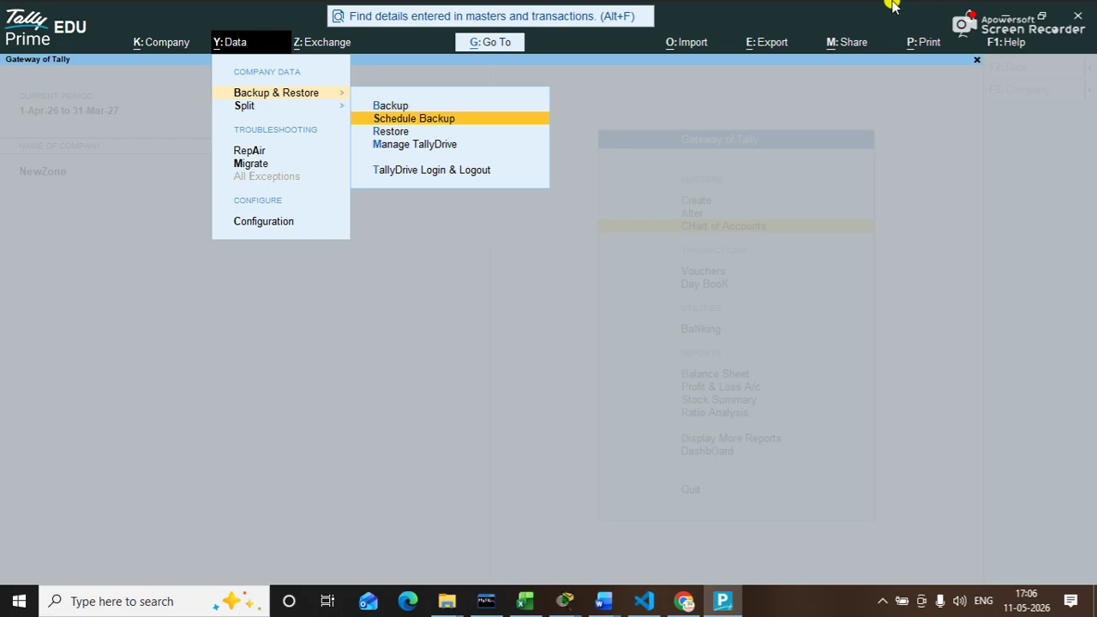
key(Return)
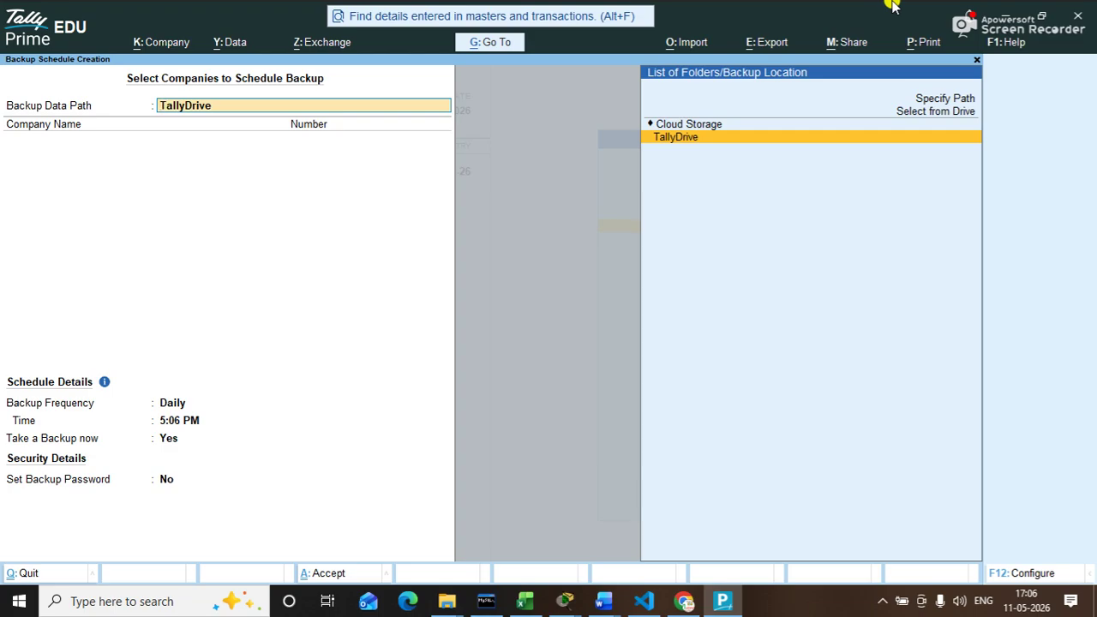
Step: Show the desktop, open the C:\ drive via Run, and close it
key(super+d)
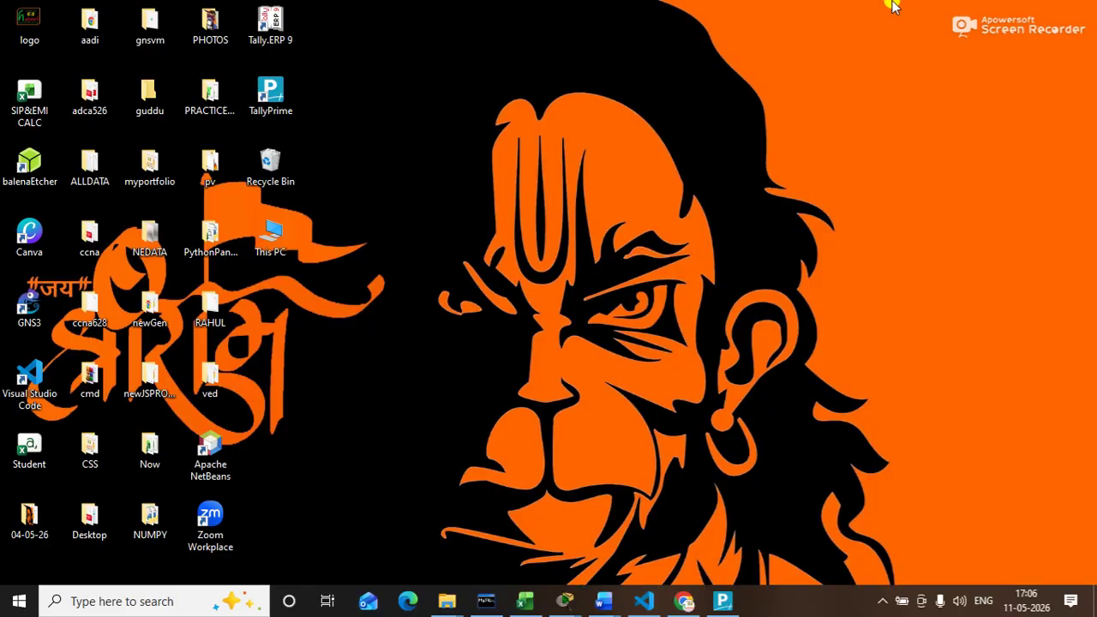
key(super+r)
text(c:\)
key(Return)
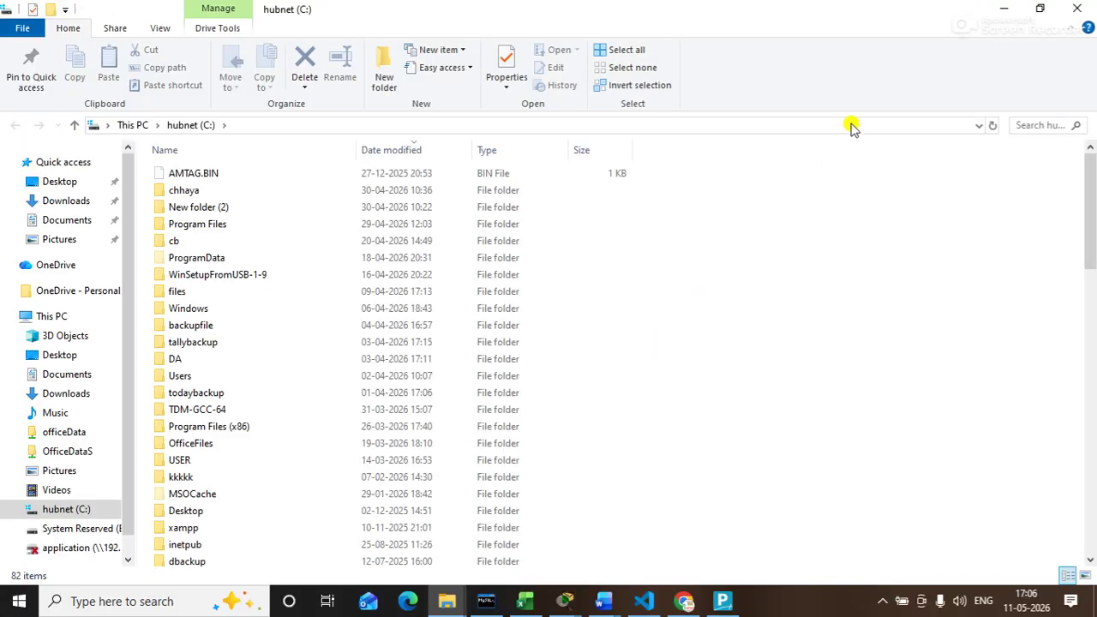
click(1078, 9)
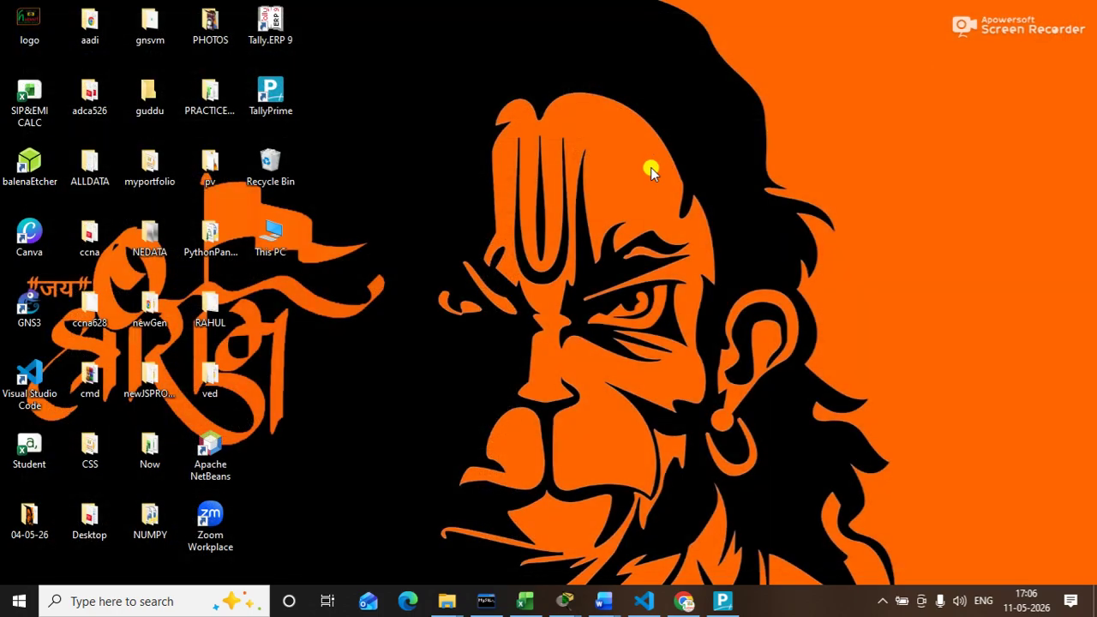
Step: Create a new desktop folder named 'cd'
right_click(650, 169)
mouse_move(701, 377)
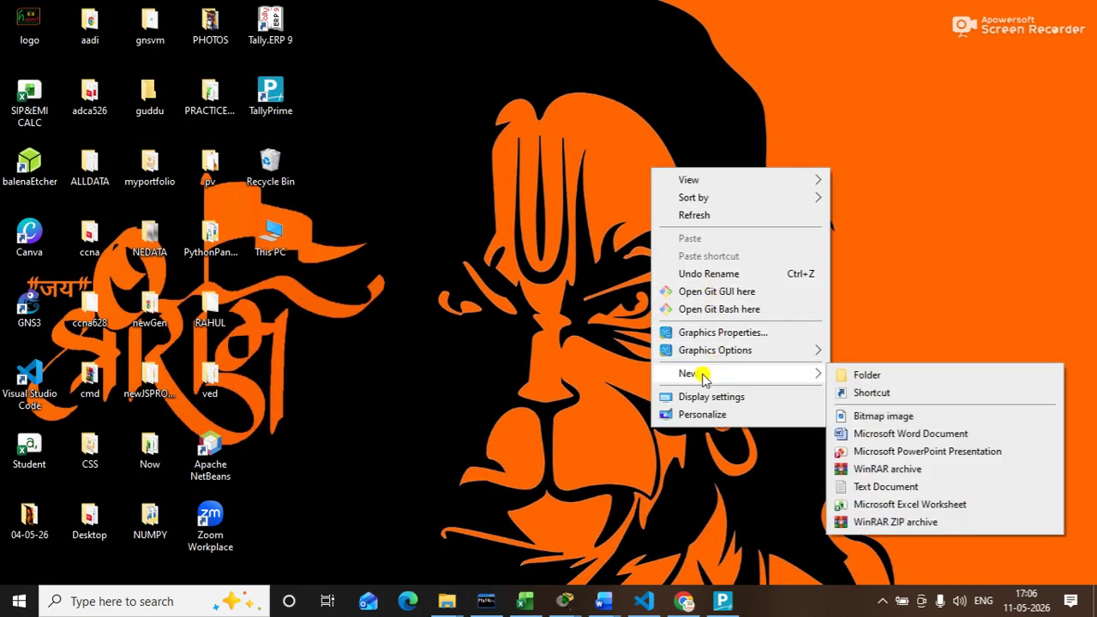
click(905, 375)
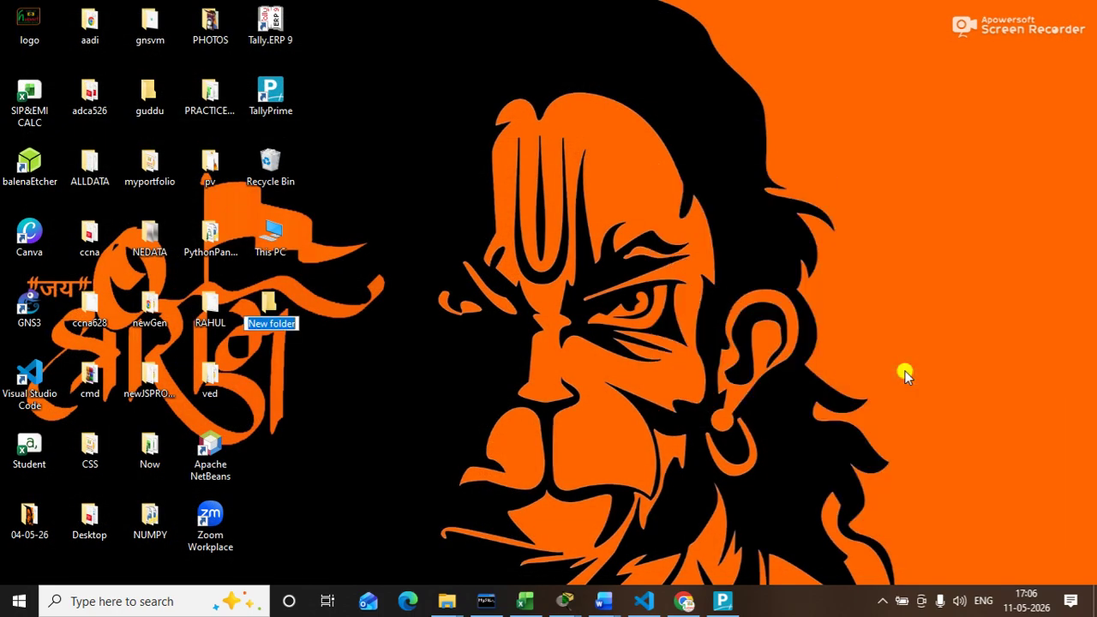
text(c)
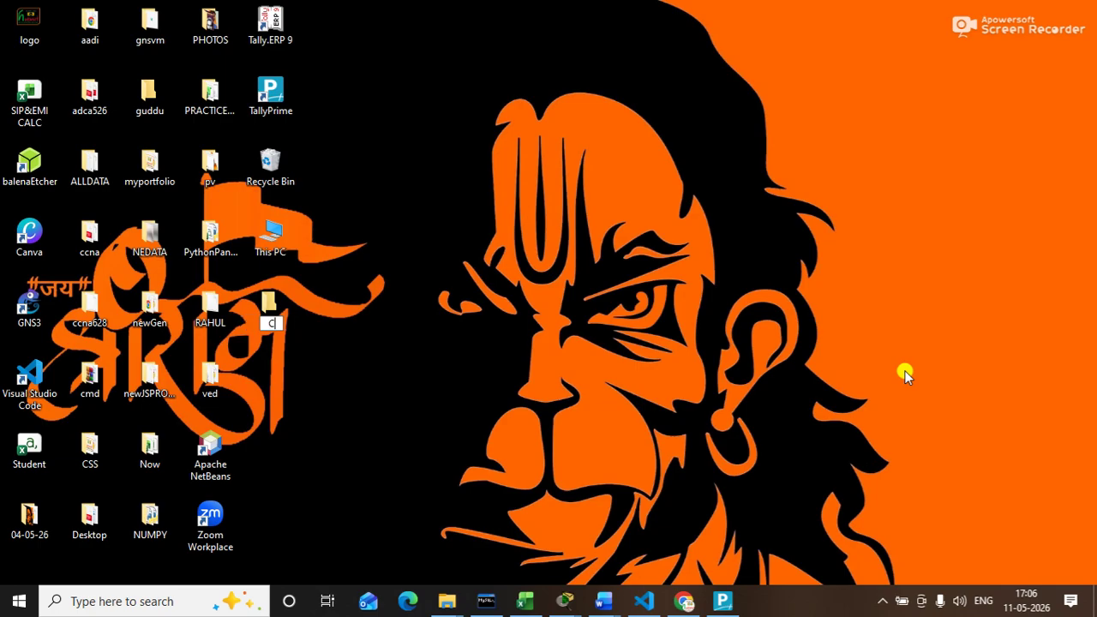
text(ompanyd)
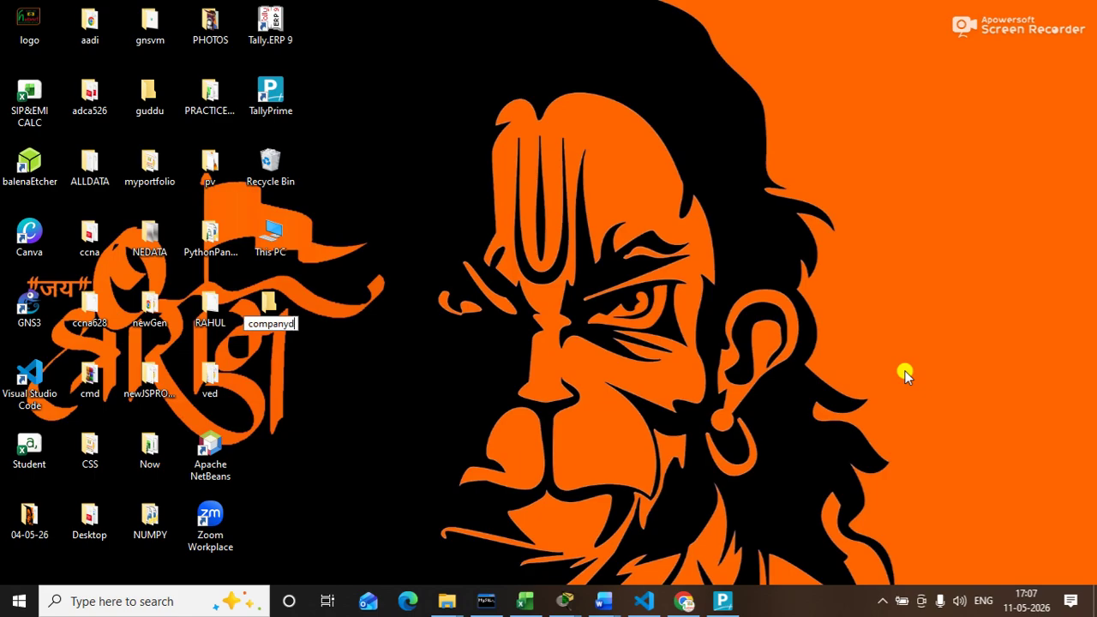
text(ata)
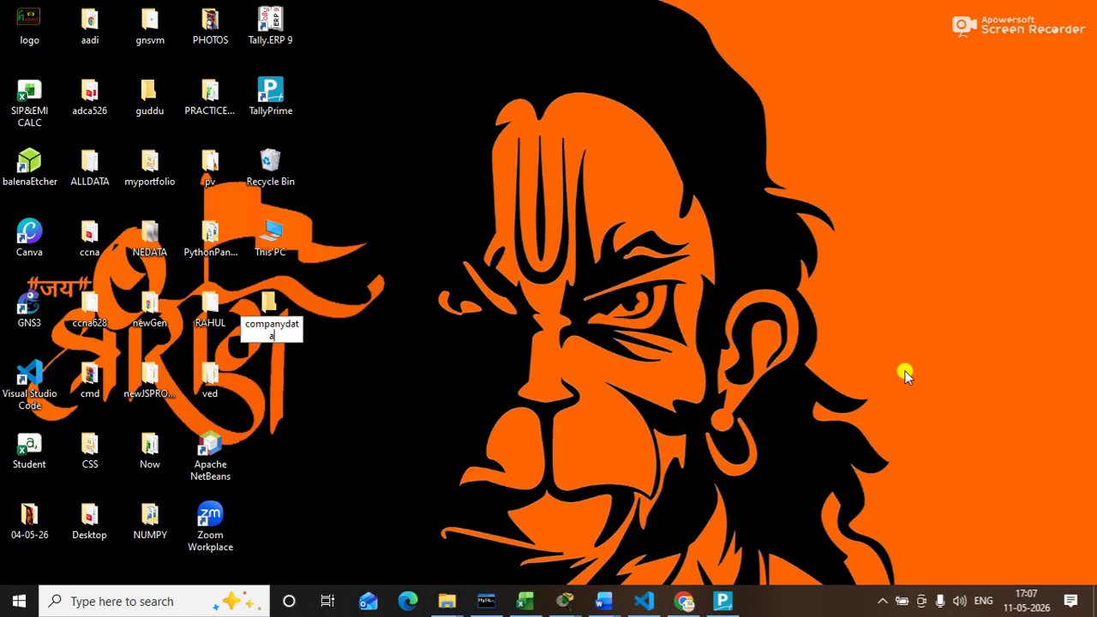
key(BackSpace)
key(BackSpace)
key(BackSpace)
key(BackSpace)
key(BackSpace)
key(BackSpace)
key(BackSpace)
key(BackSpace)
key(BackSpace)
key(BackSpace)
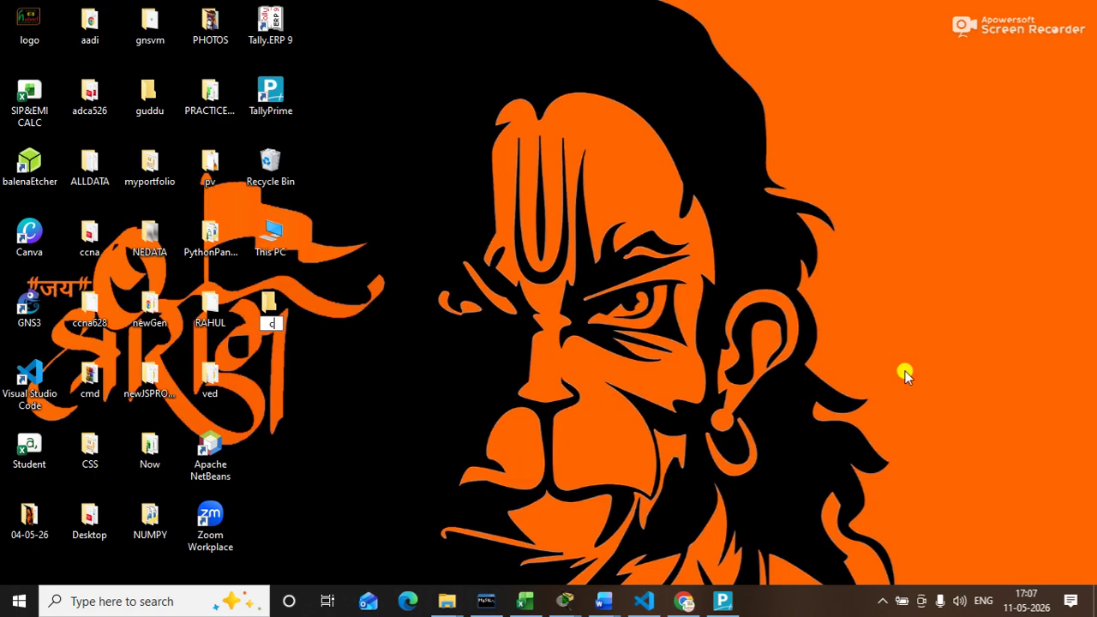
text(d)
key(Return)
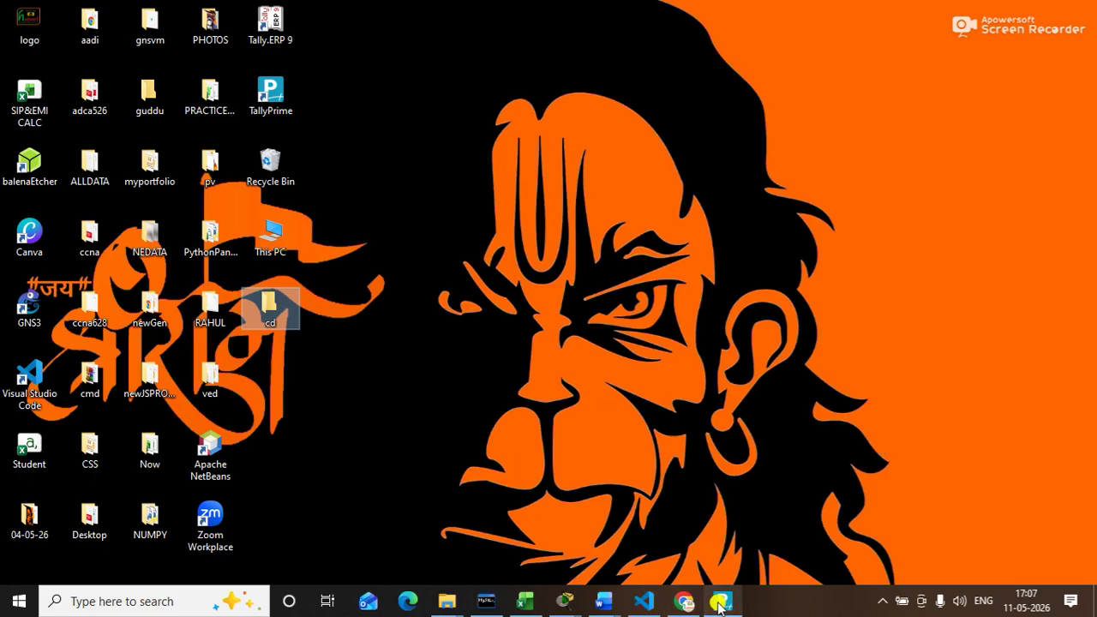
Step: Check that the cd folder is empty, then return to TallyPrime
double_click(270, 309)
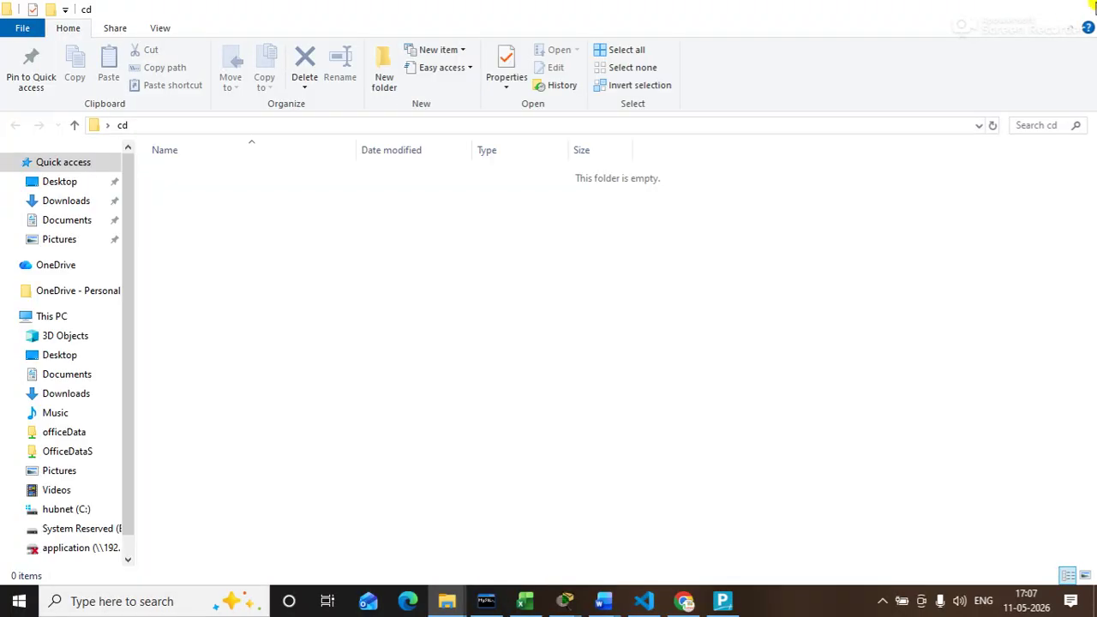
click(1077, 8)
click(724, 602)
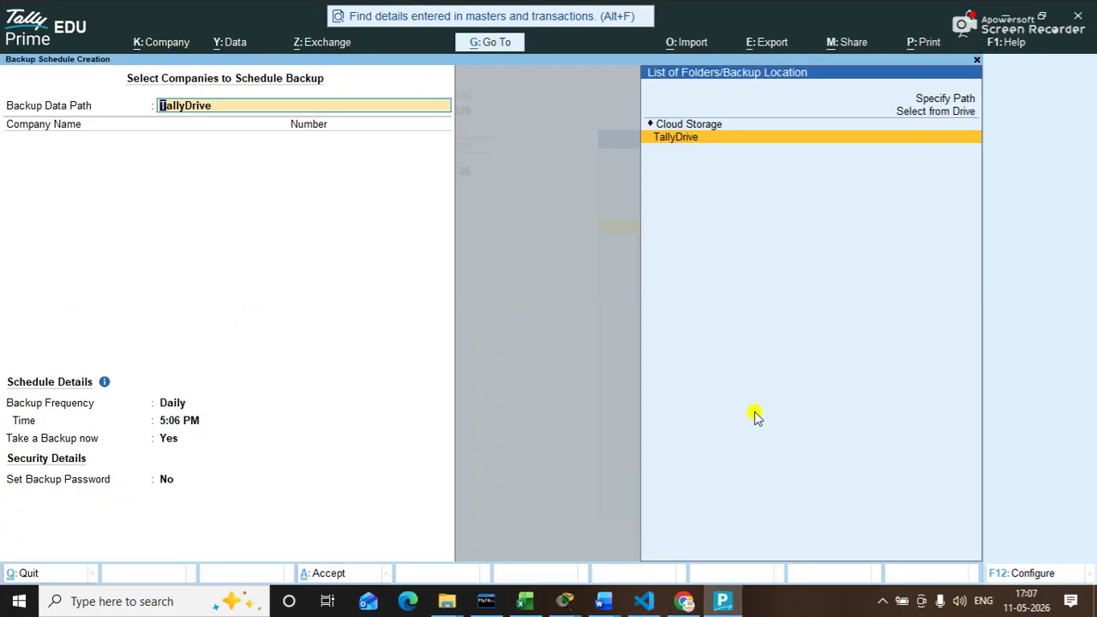
Step: Choose Specify Path for the backup location, enter C:\, then switch to the desktop
key(Up)
key(Up)
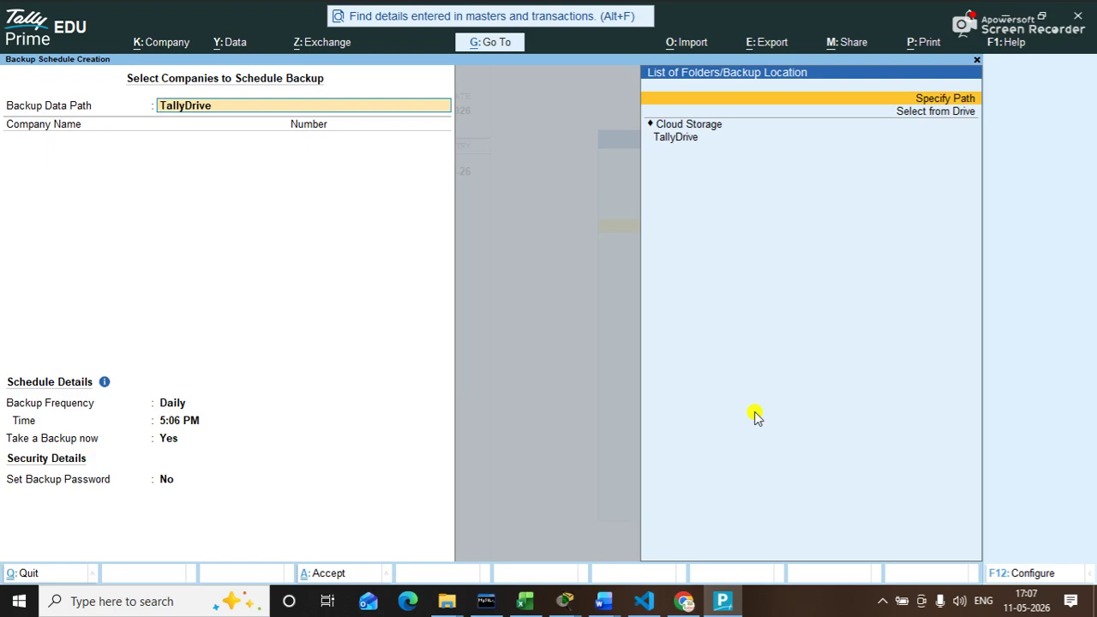
click(754, 416)
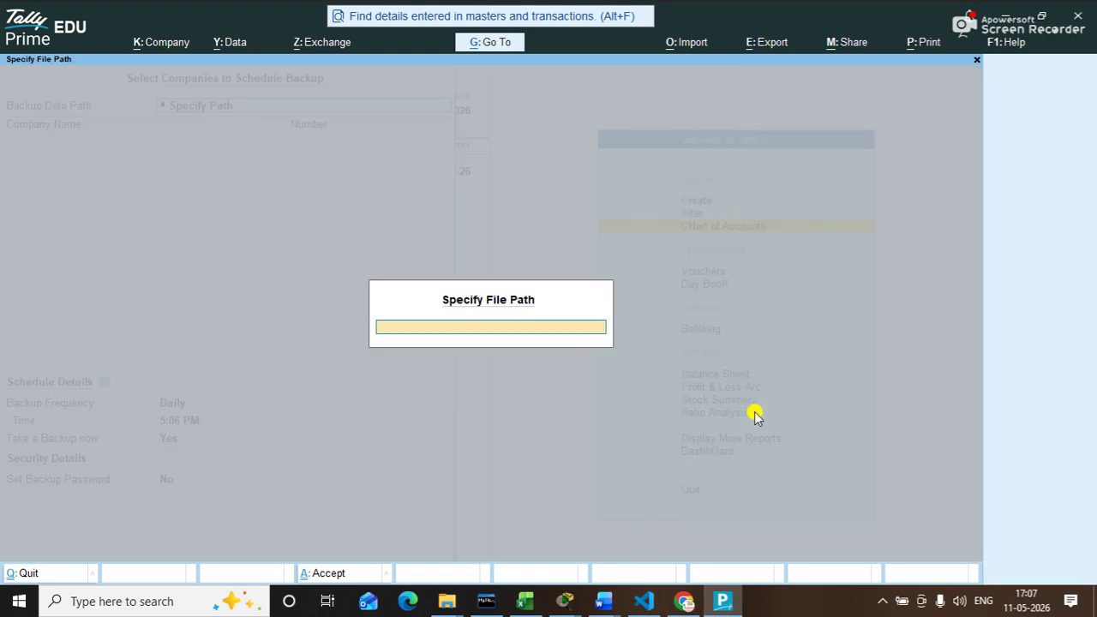
text(C:\)
key(super+d)
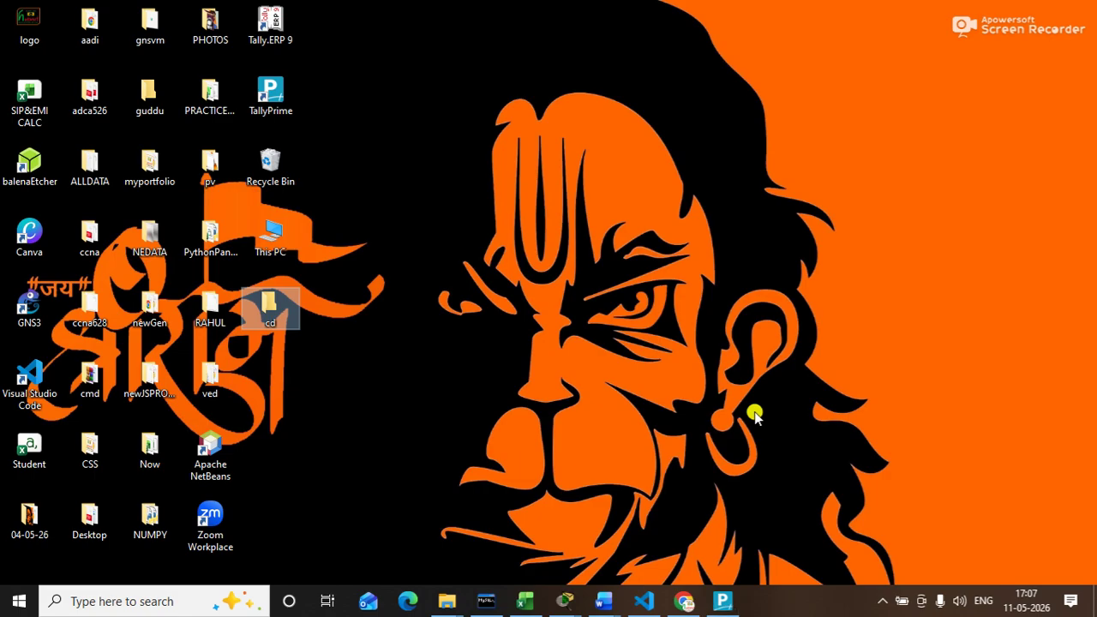
Step: Copy the cd folder's location path from its Properties, then go back to TallyPrime
right_click(280, 311)
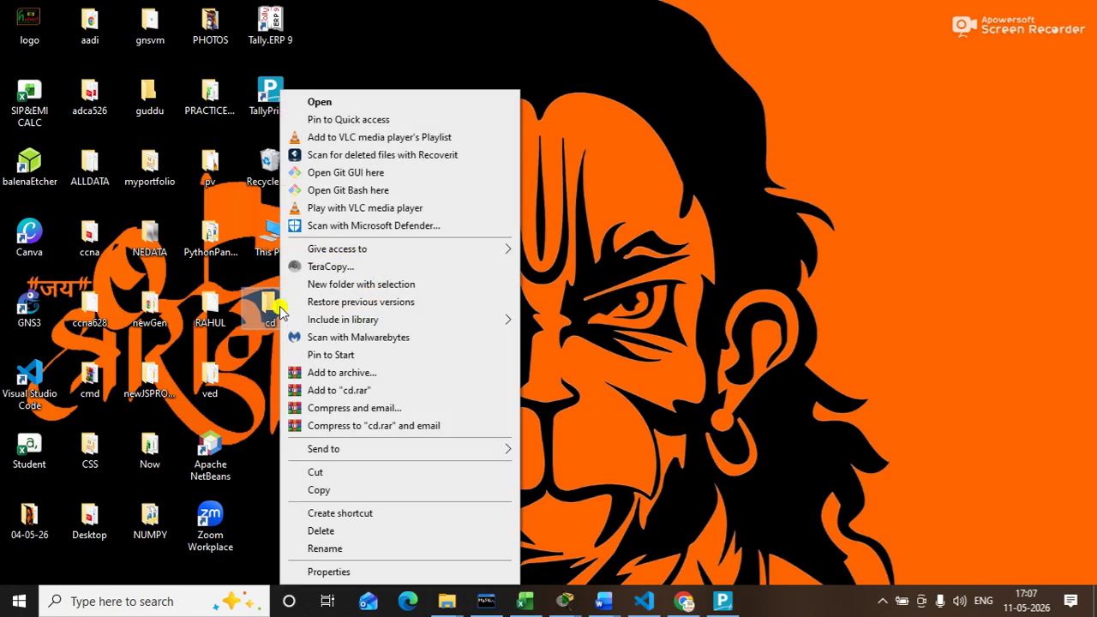
click(342, 572)
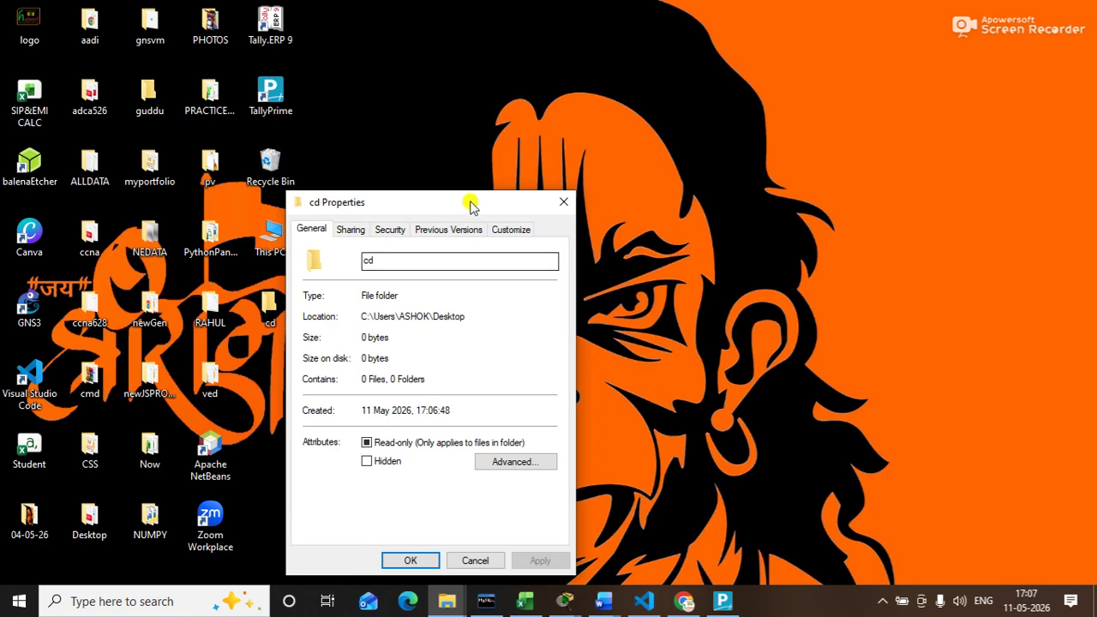
drag(472, 201, 618, 86)
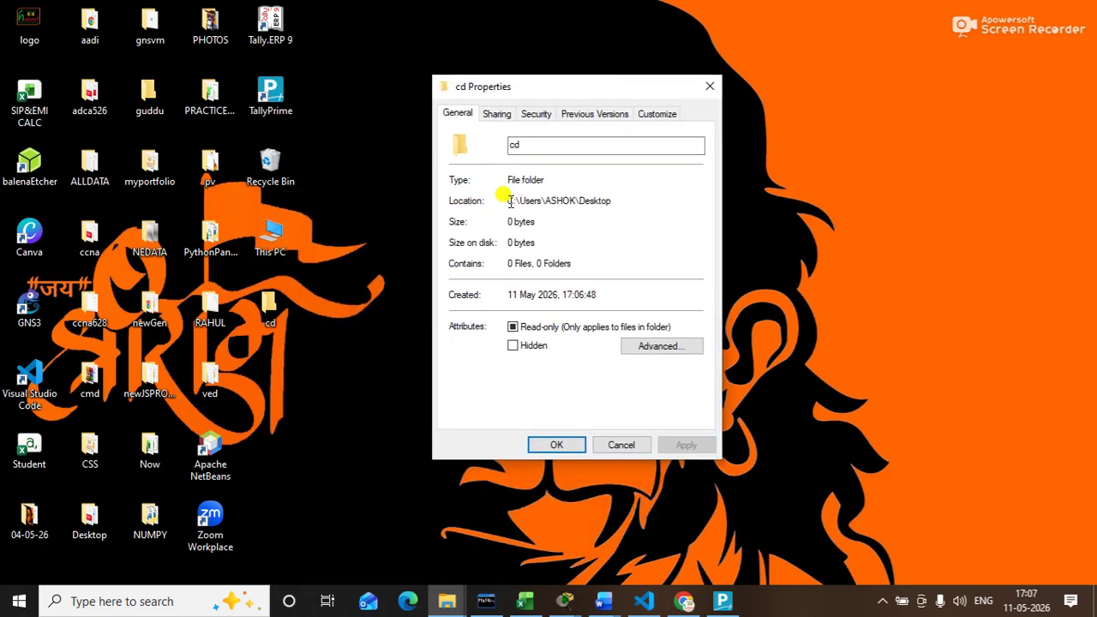
drag(507, 200, 614, 200)
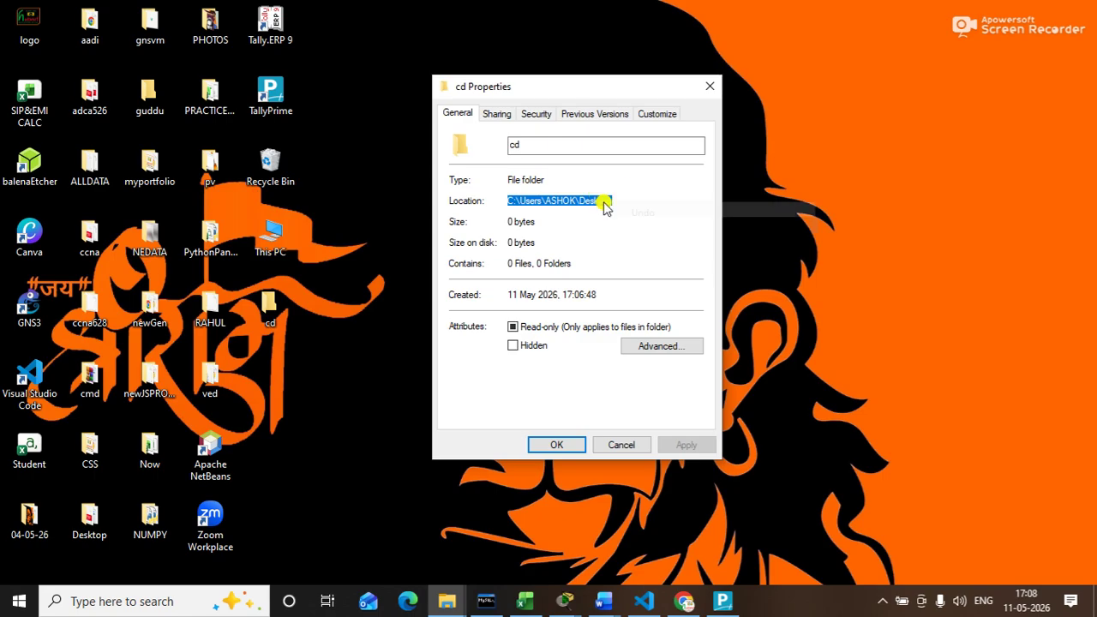
right_click(606, 201)
click(636, 252)
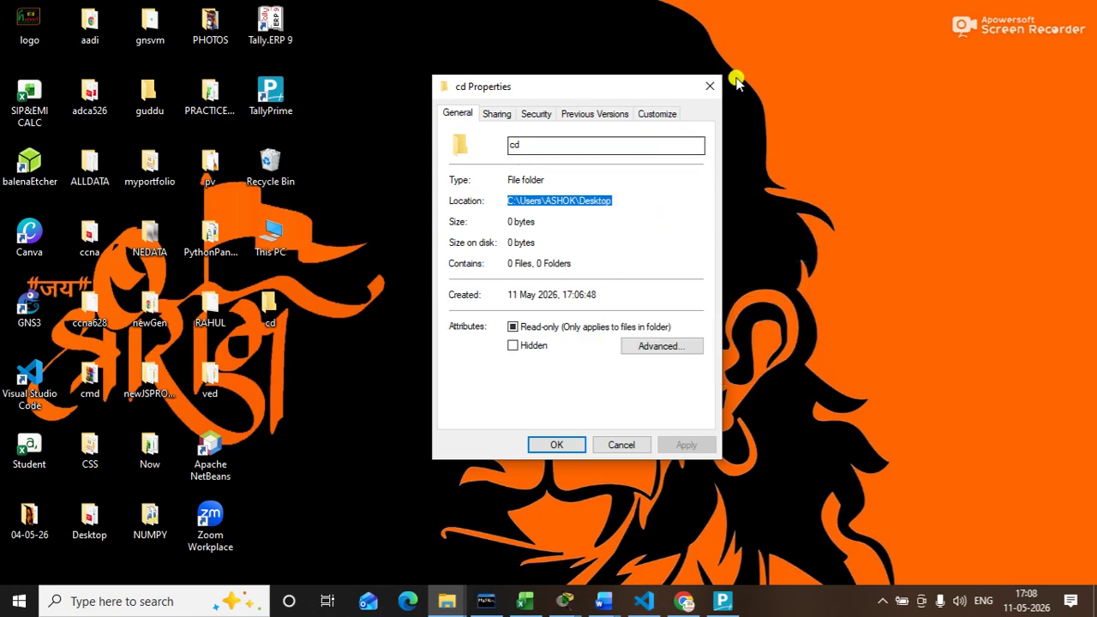
click(710, 86)
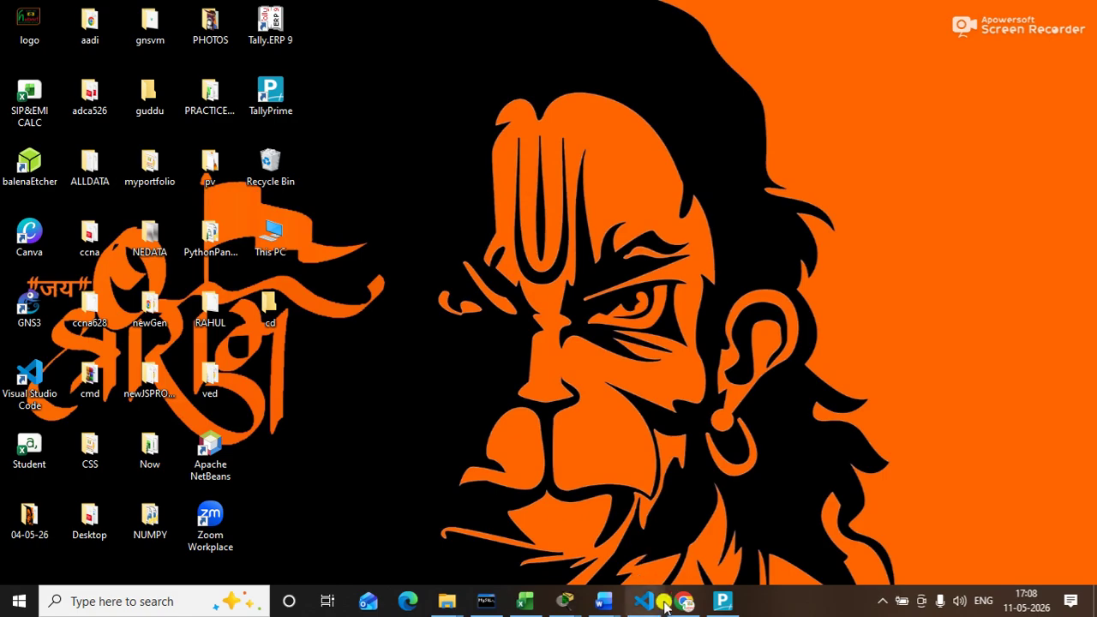
click(723, 601)
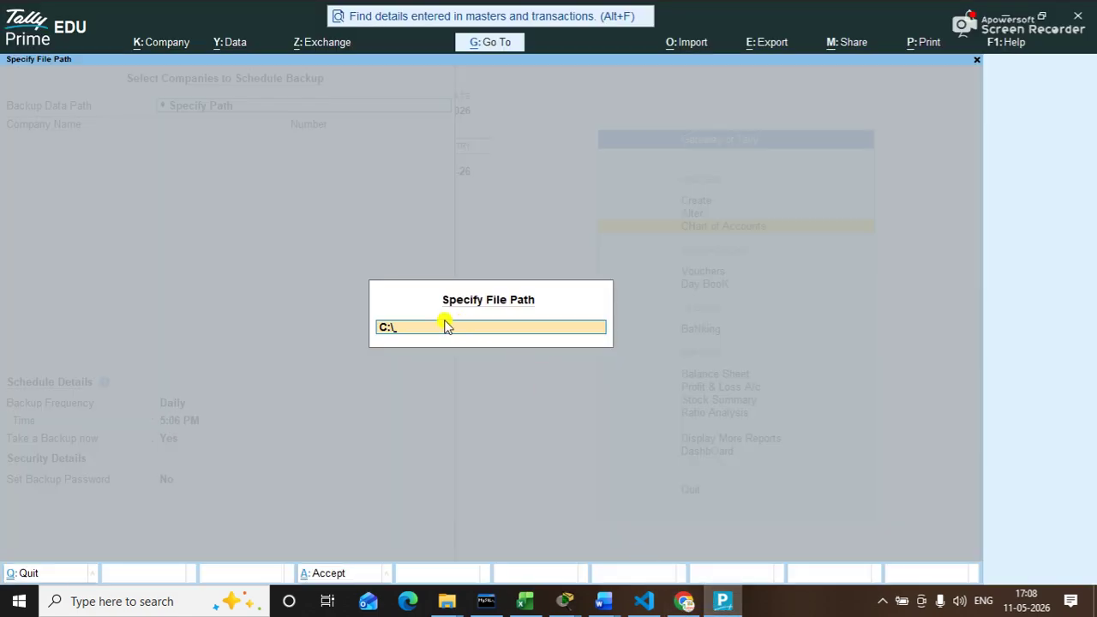
Step: Re-enter the backup location via Specify Path as the pasted Desktop path plus cd
key(Escape)
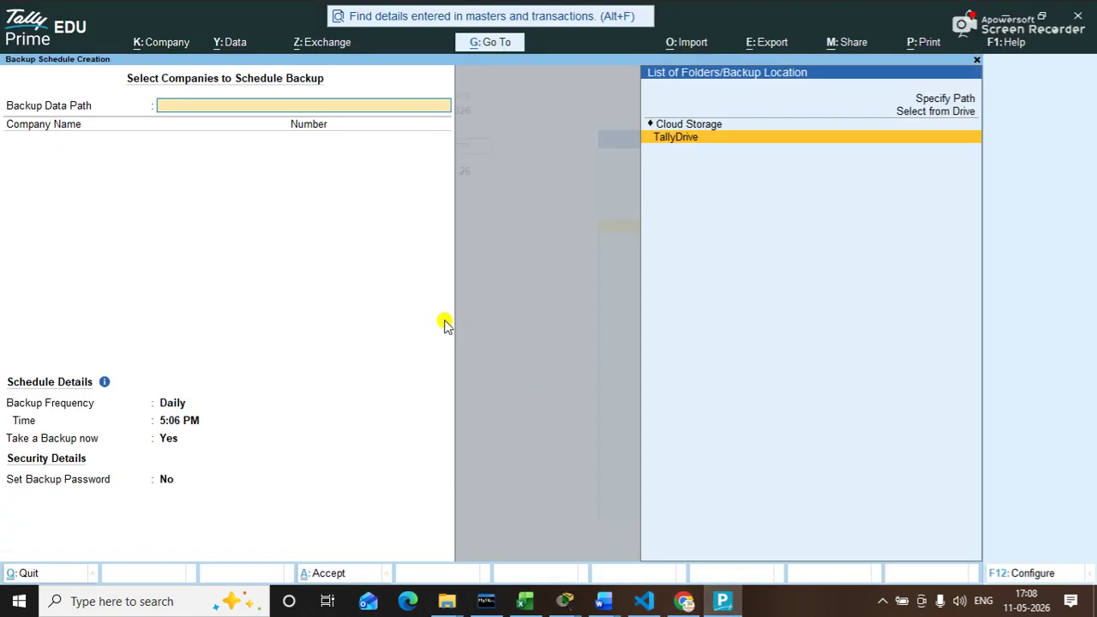
key(Up)
key(Up)
key(Up)
key(Return)
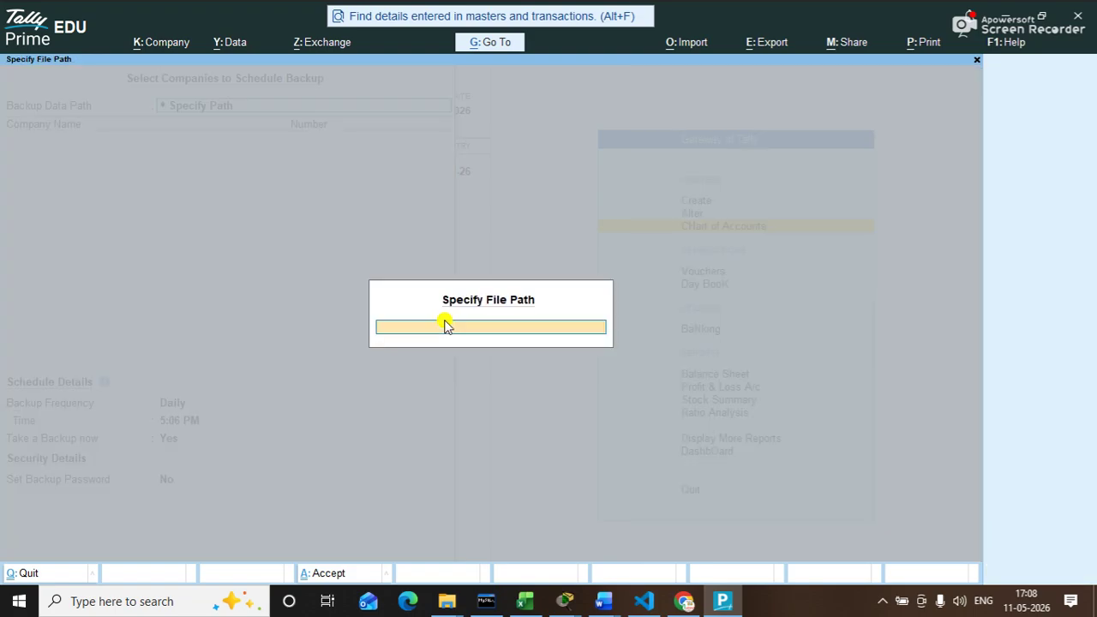
key(ctrl+v)
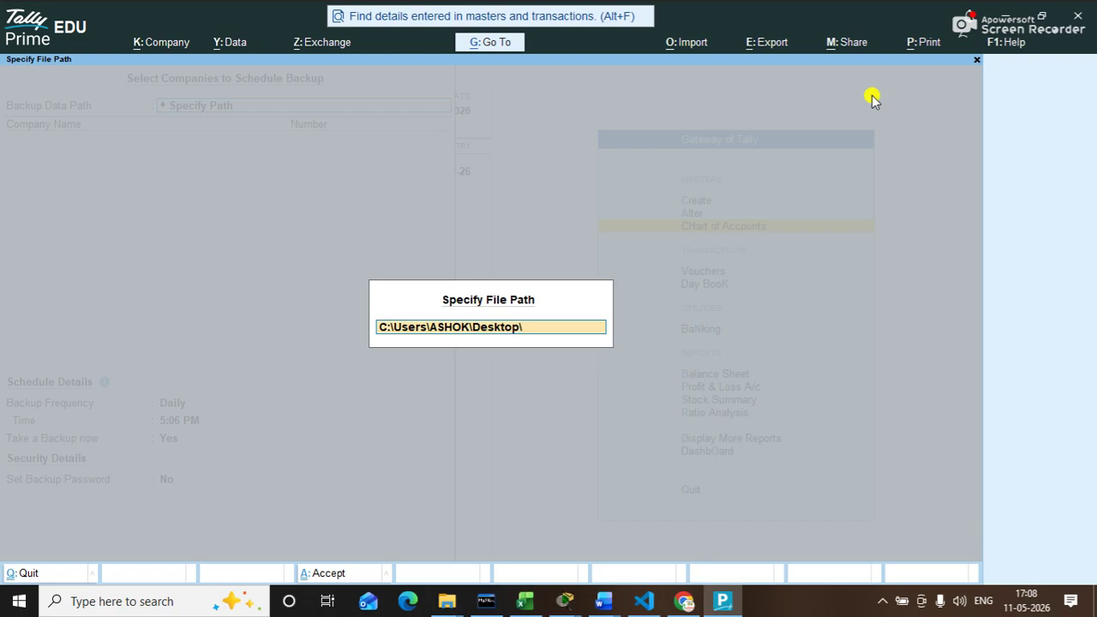
text(cd\)
key(Return)
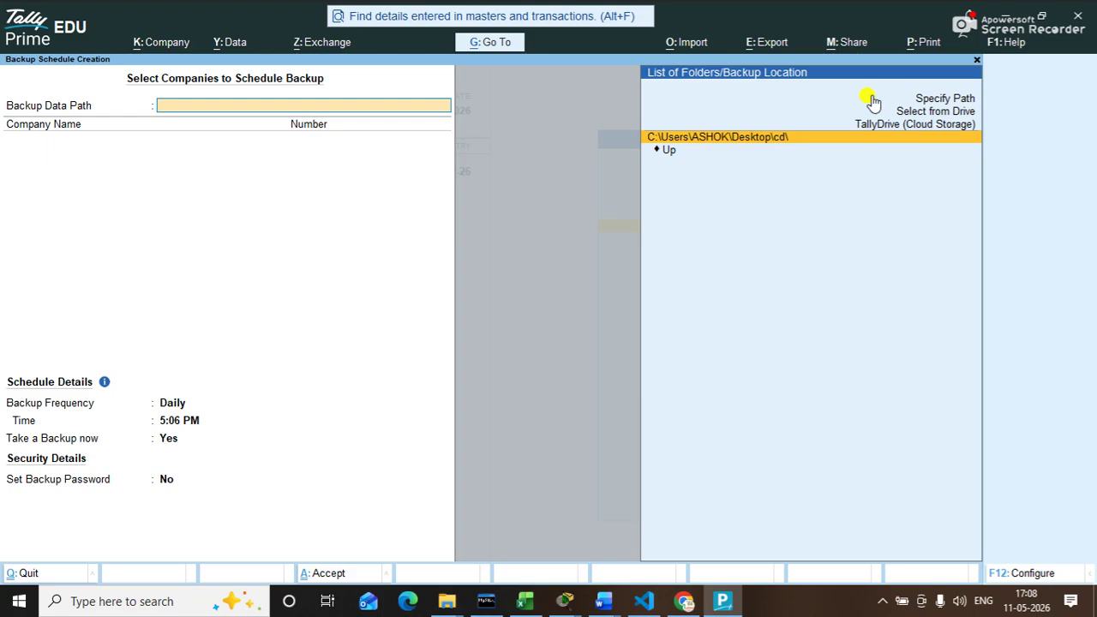
Step: Use the cd folder as backup data path and select NewZone as the company to back up
key(Return)
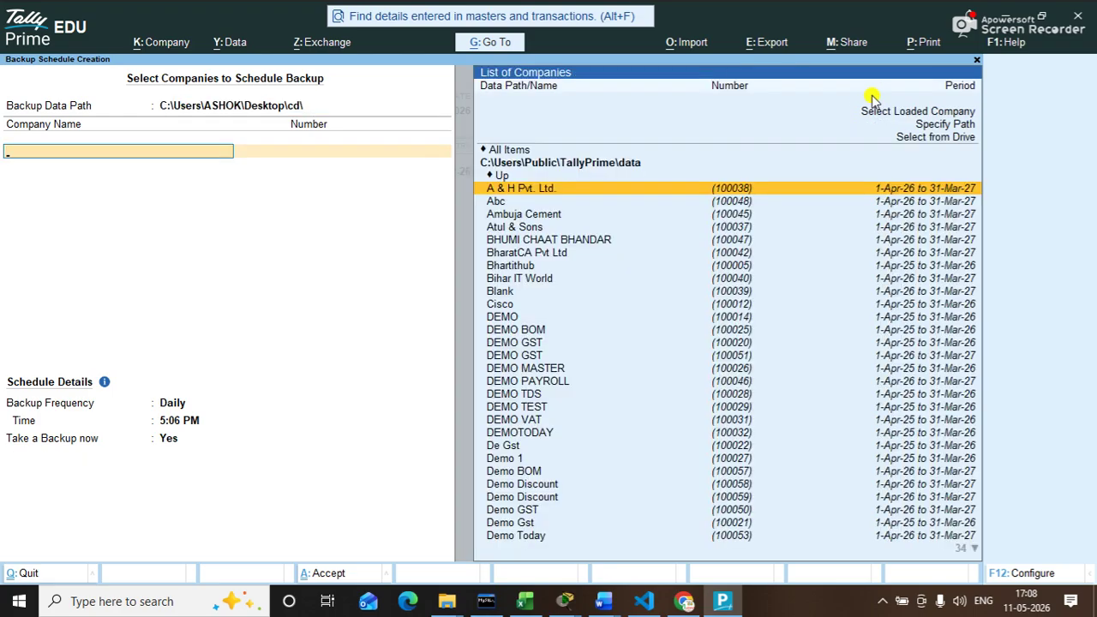
key(Down)
key(Down)
key(Down)
key(Down)
key(Down)
key(Down)
key(Down)
key(Down)
key(Down)
key(Down)
key(Down)
key(Down)
key(Down)
key(Down)
key(Down)
key(Down)
key(Down)
key(Down)
key(Down)
key(Down)
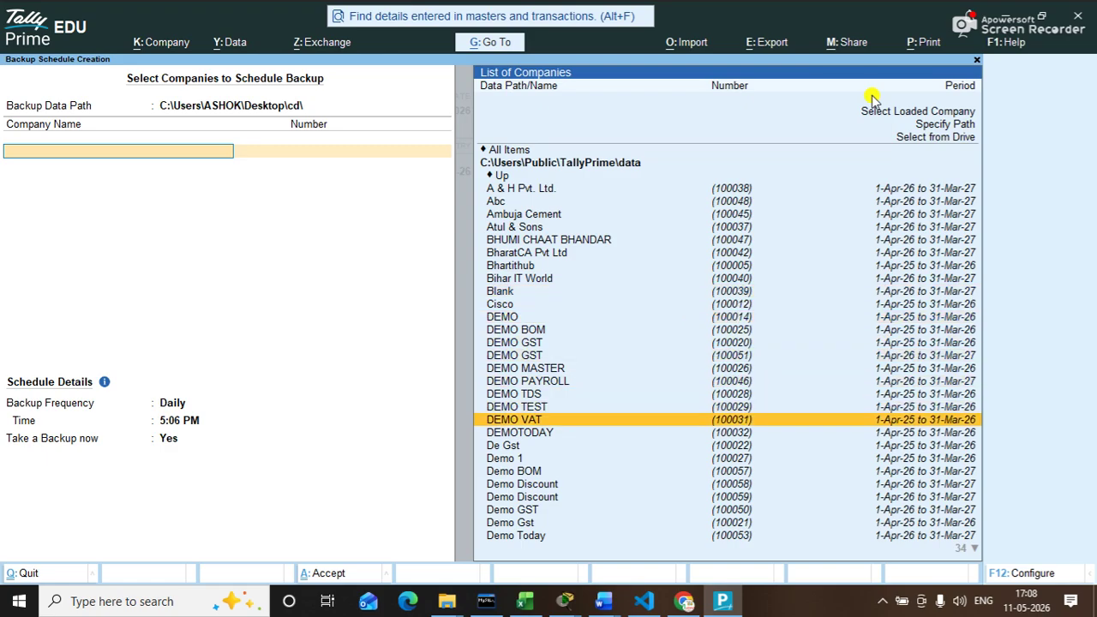
text(nr)
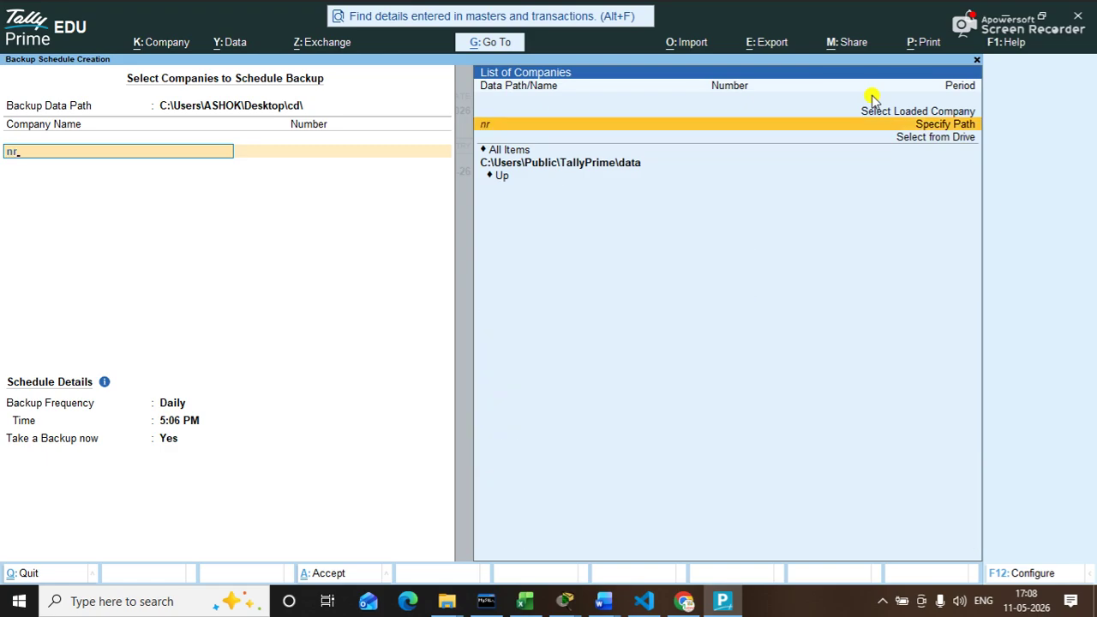
key(BackSpace)
text(e)
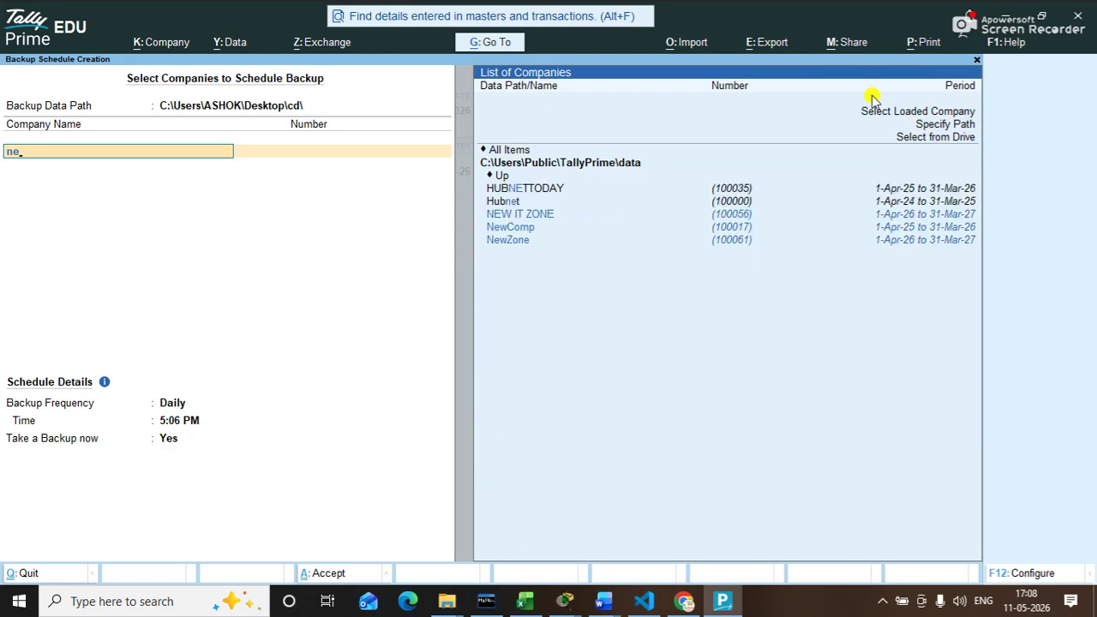
key(Down)
key(Down)
key(Down)
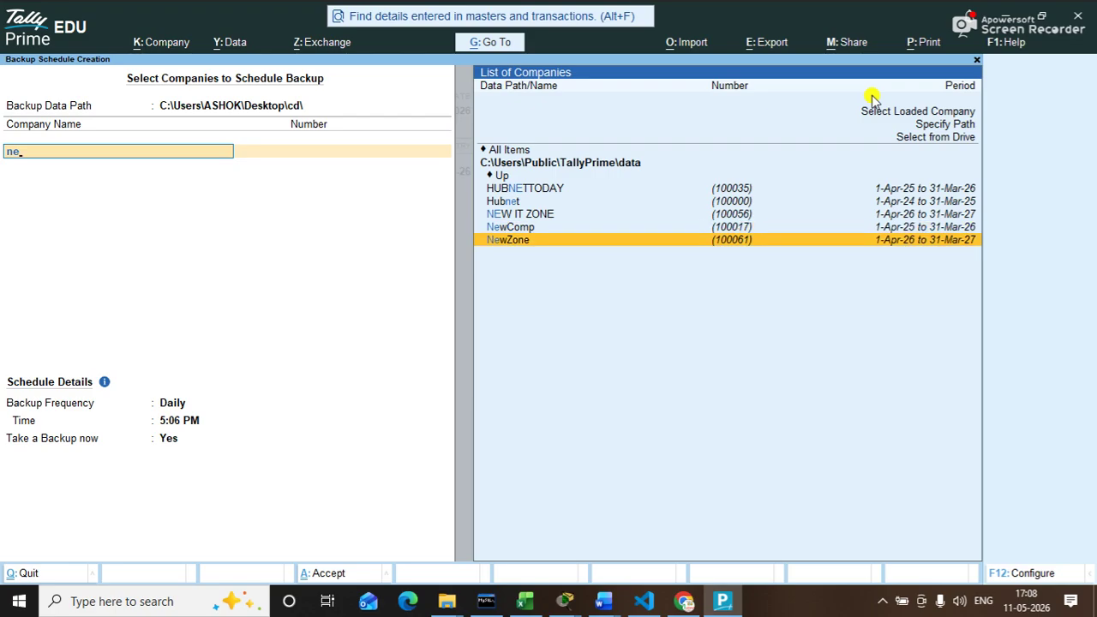
key(Return)
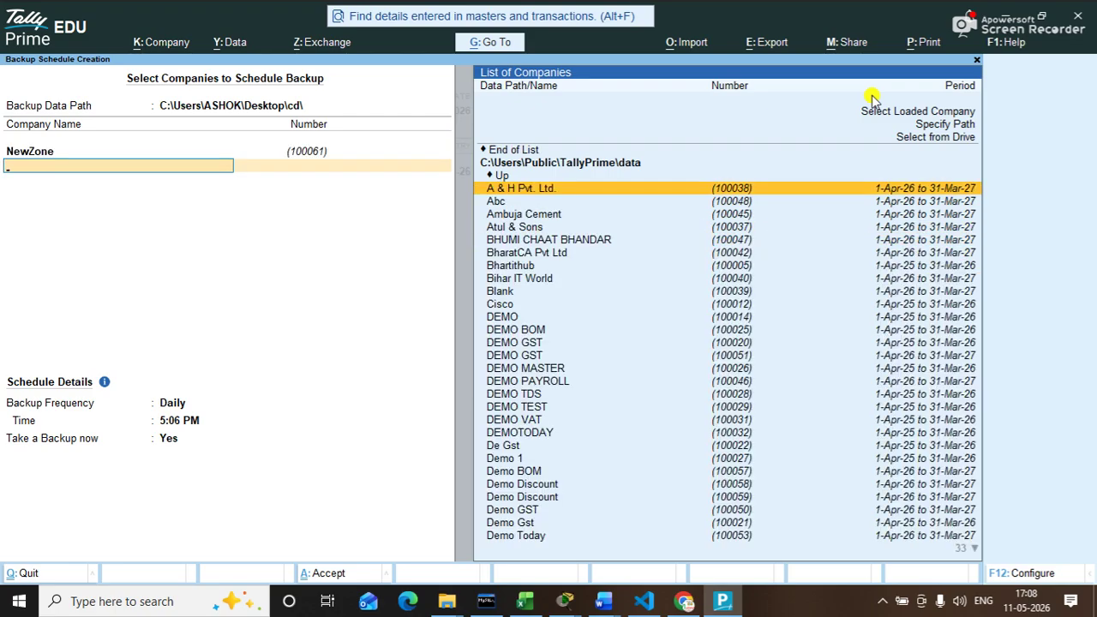
key(Up)
key(Up)
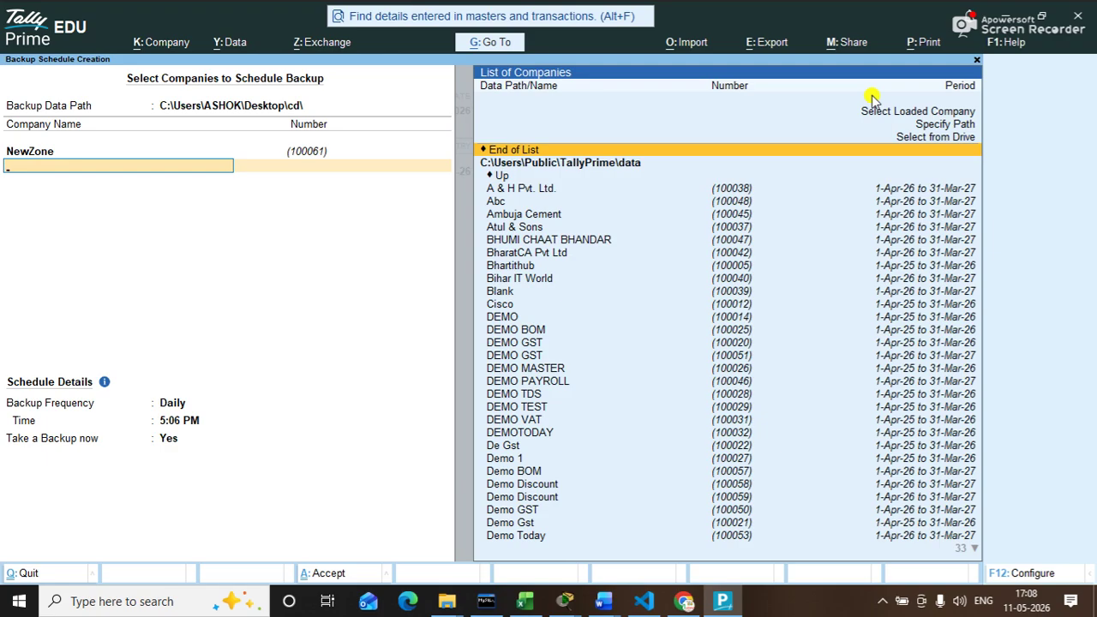
key(Return)
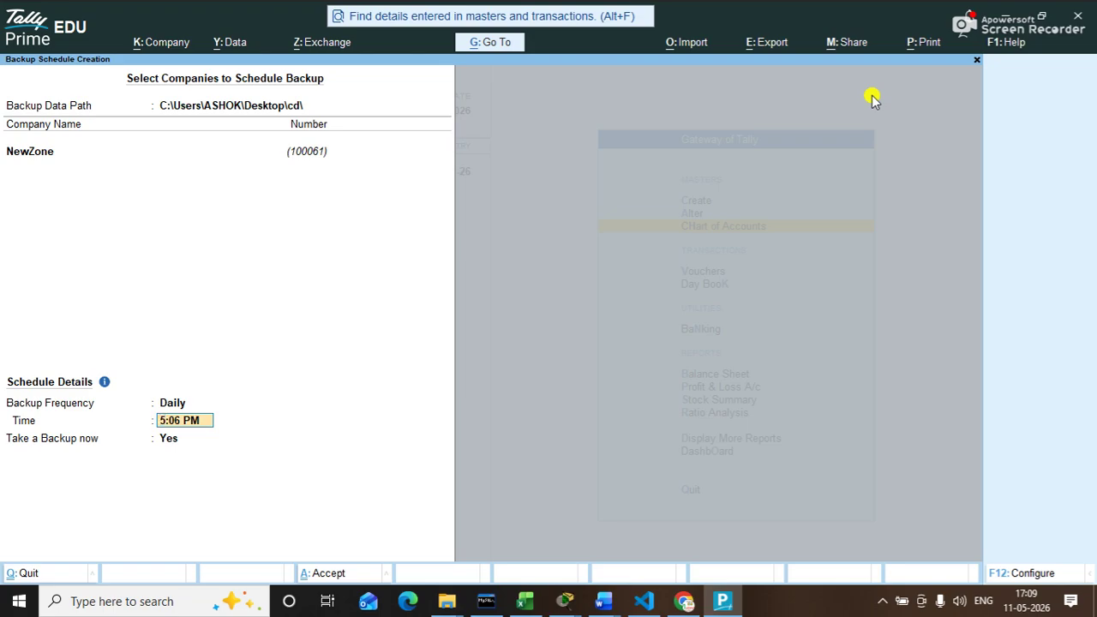
Step: Set the daily backup time to 5:11 PM, keeping Take a Backup now as Yes
key(Right)
key(Right)
key(Right)
key(BackSpace)
key(Delete)
text(11pm)
key(Return)
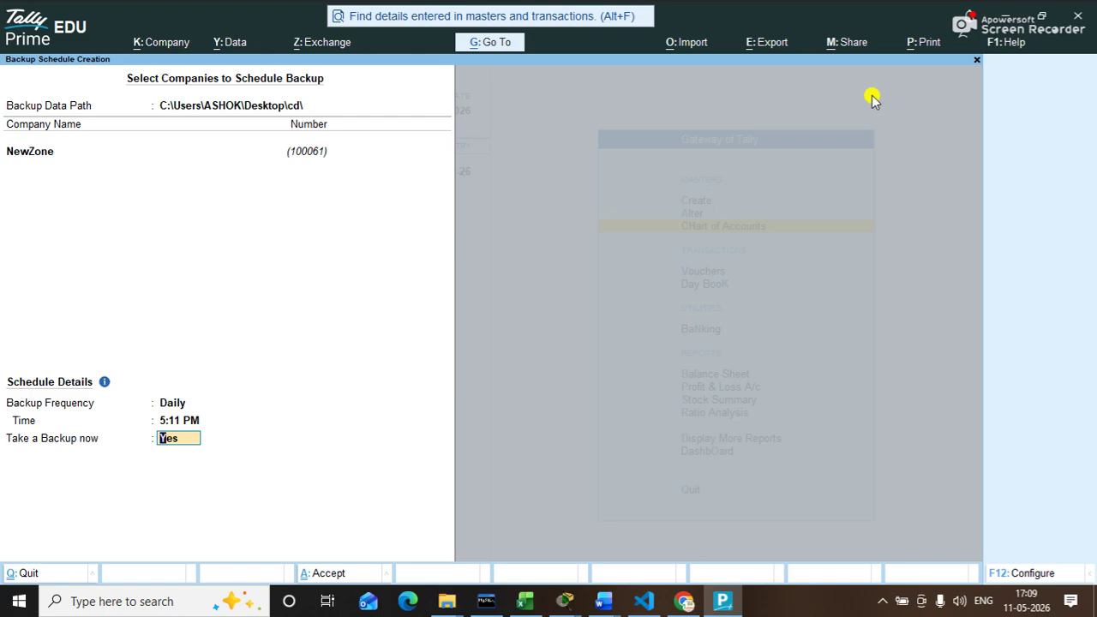
key(Return)
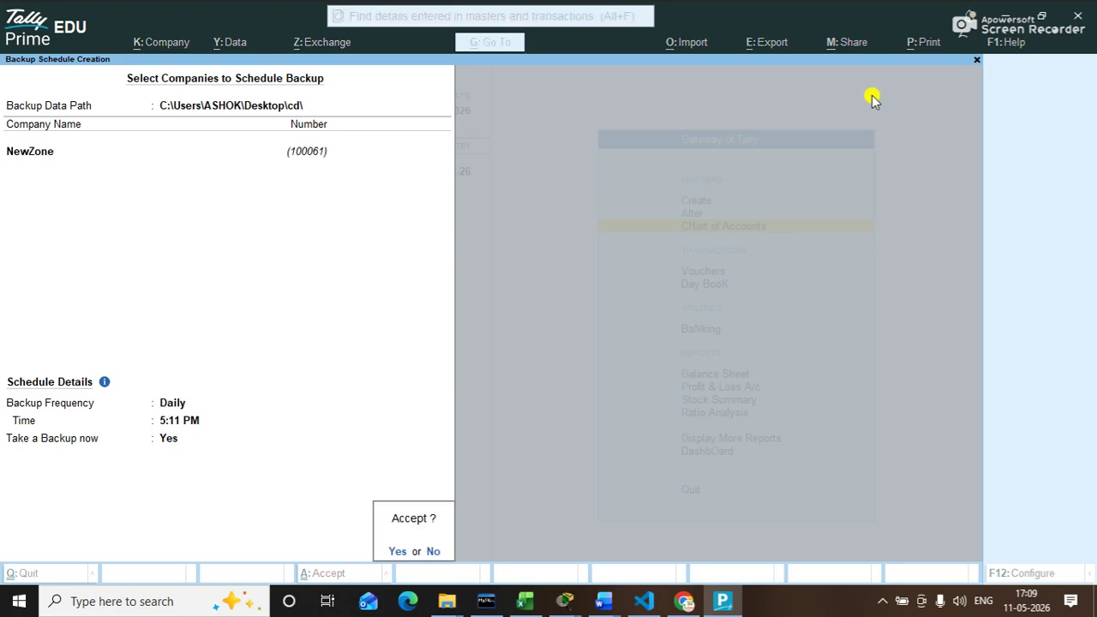
Step: Accept the NewZone schedule, review its backup log entries, then return to Gateway of Tally
key(Return)
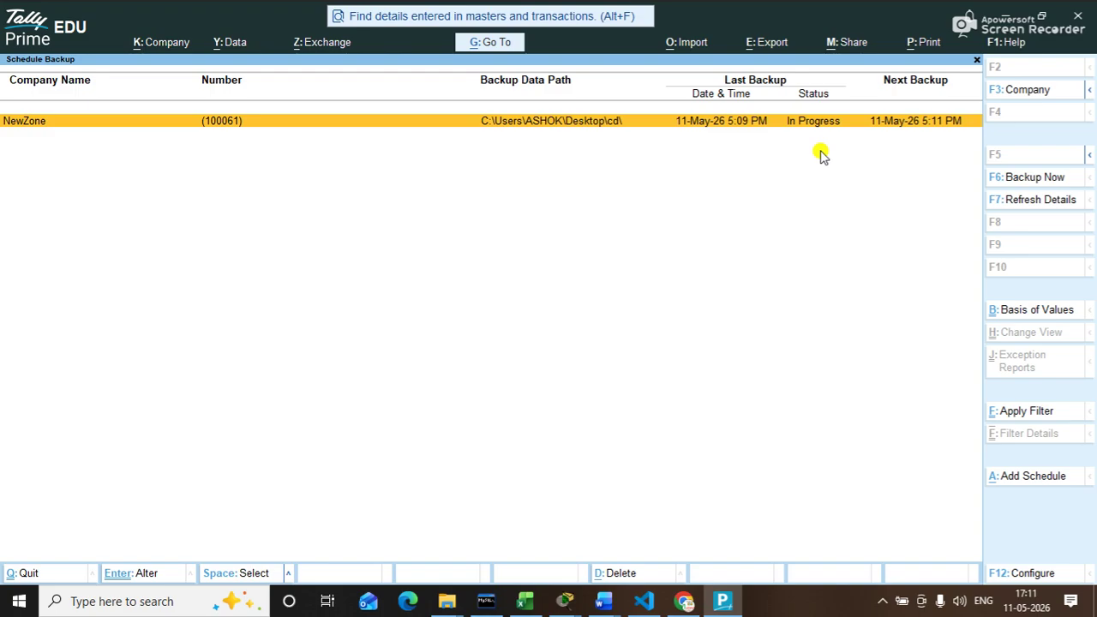
click(569, 236)
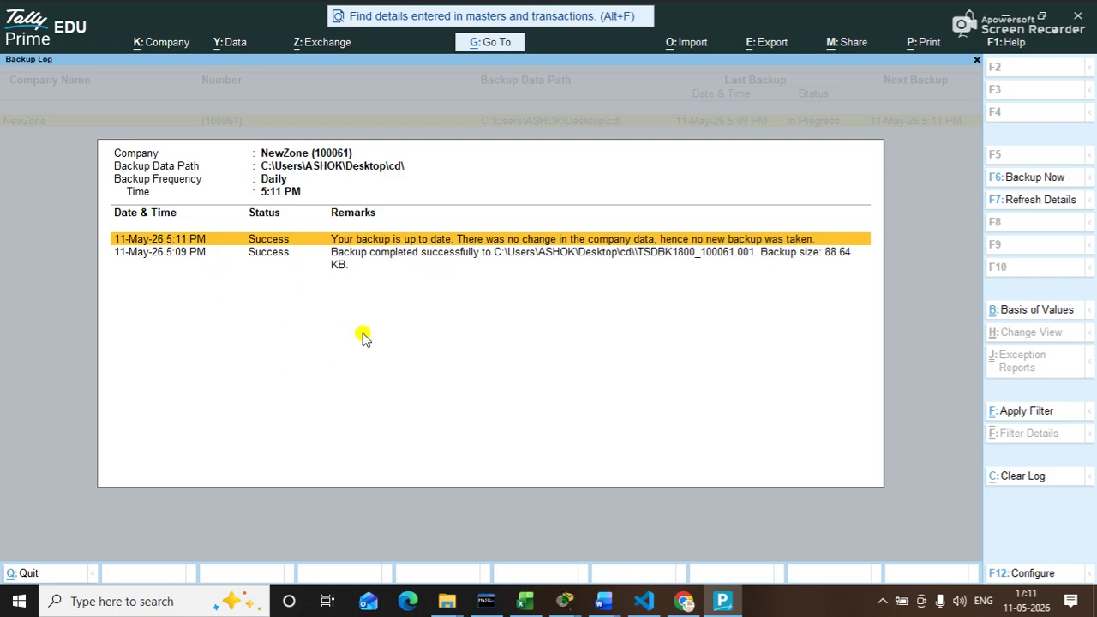
key(Down)
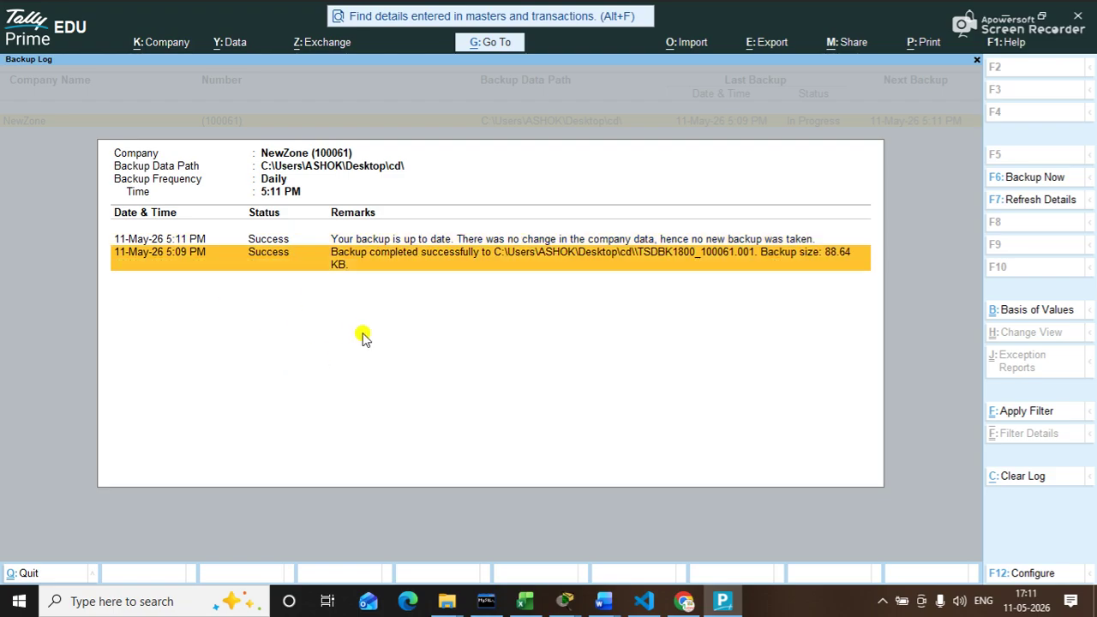
key(Escape)
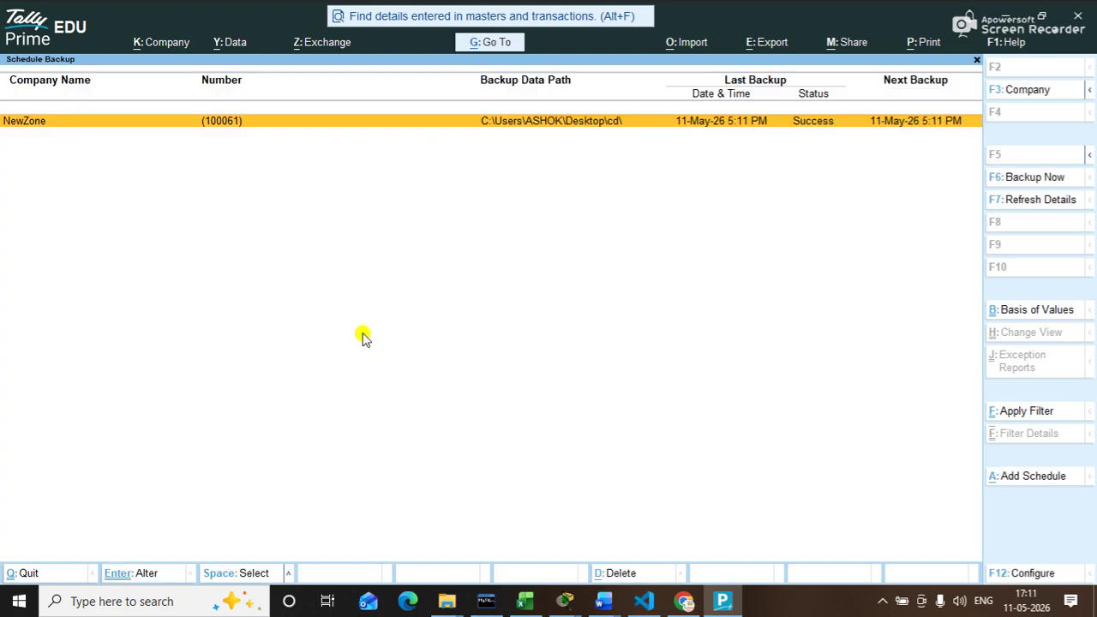
key(Escape)
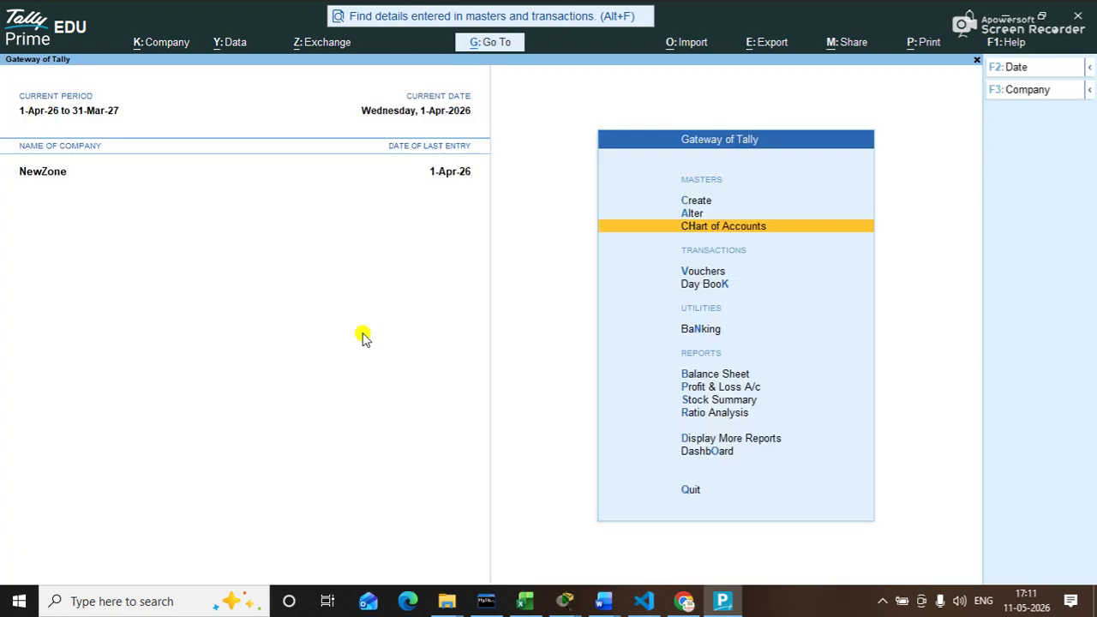
key(super+d)
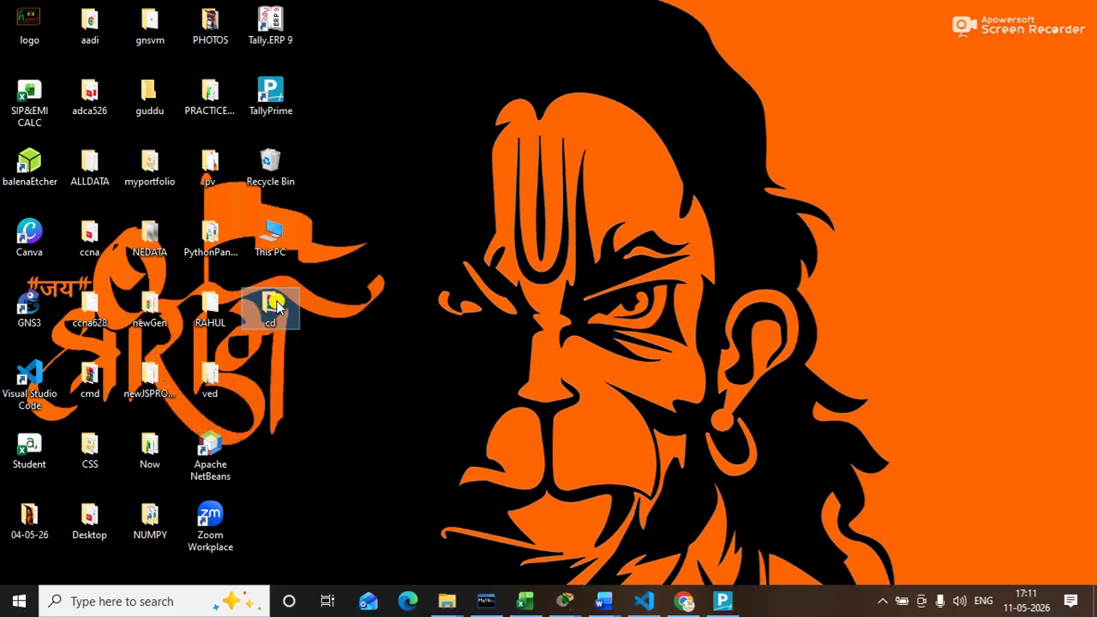
double_click(270, 305)
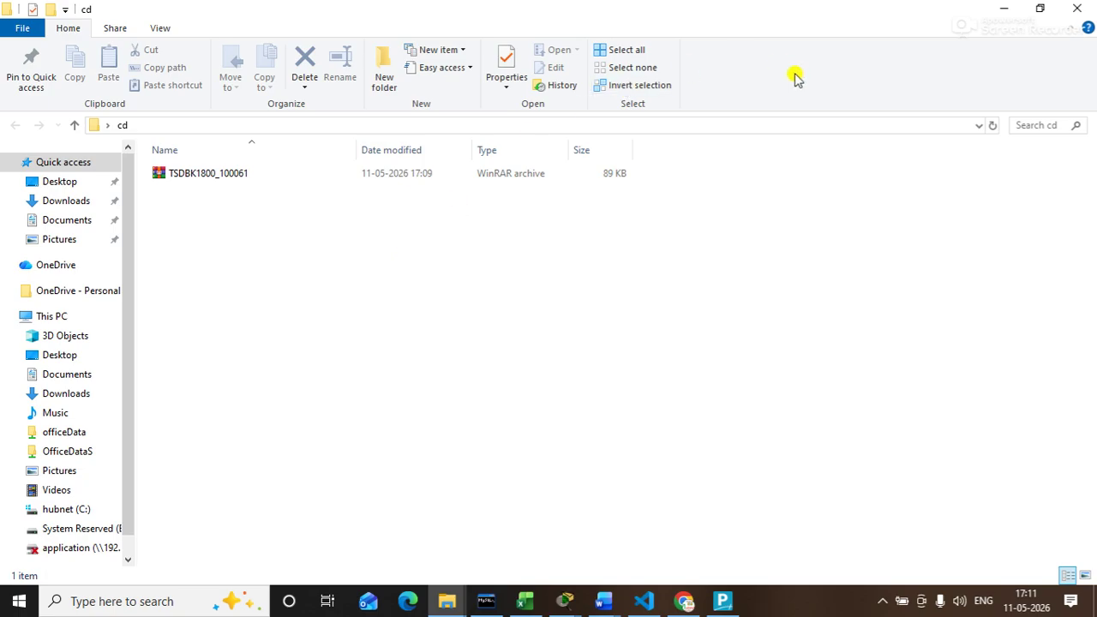
click(1078, 8)
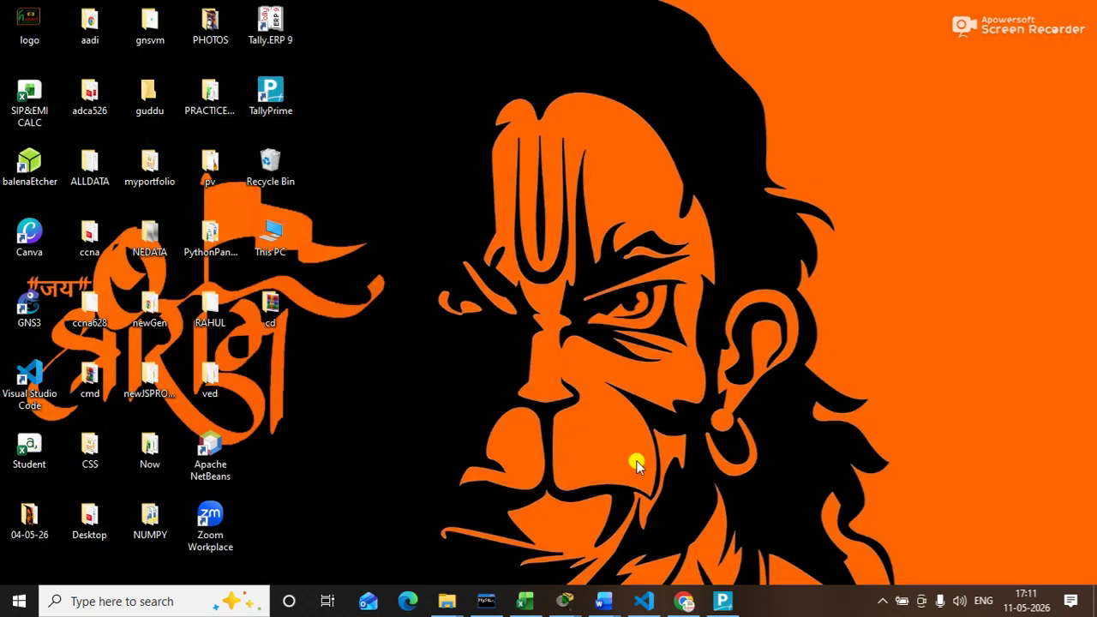
click(722, 603)
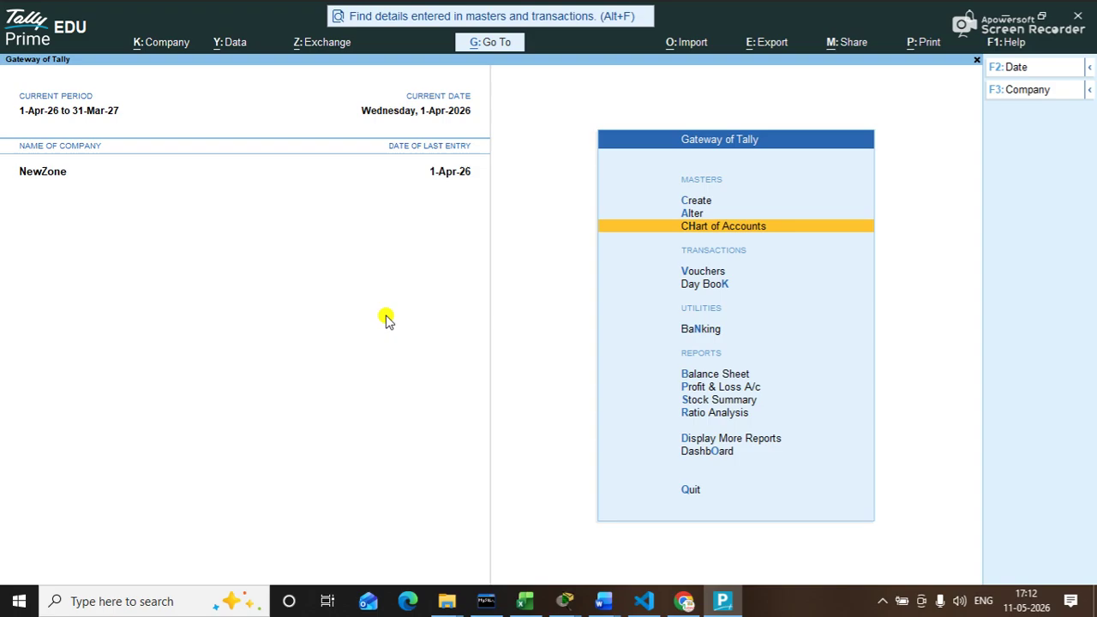
Step: Delete NewZone from Company Alteration with Alt+D, confirming Yes to the deletion
key(alt+k)
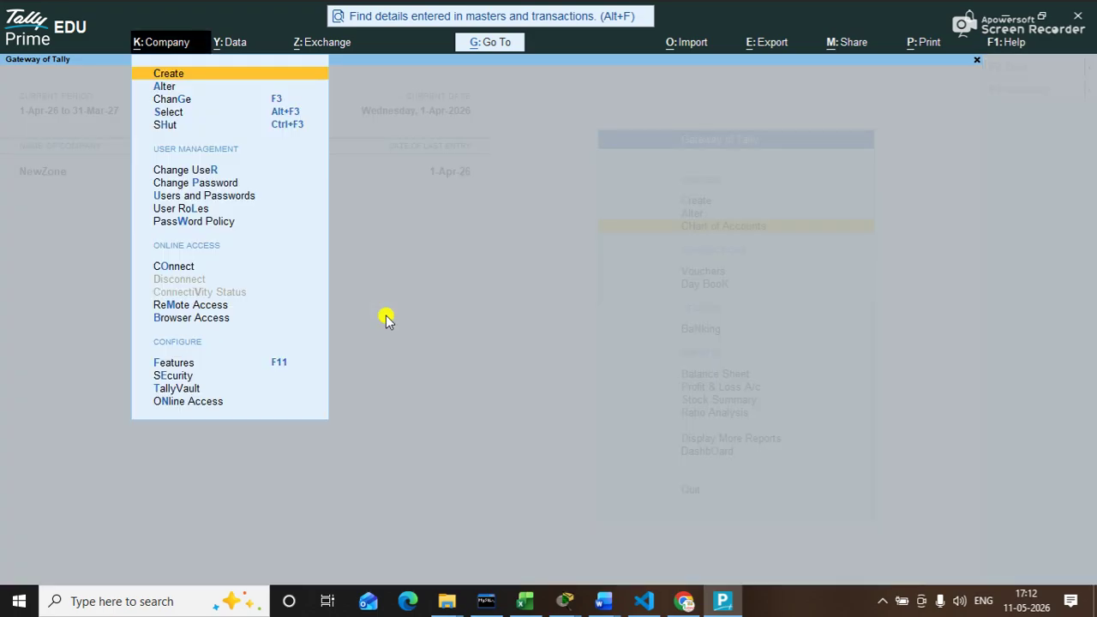
key(Down)
key(Down)
key(Down)
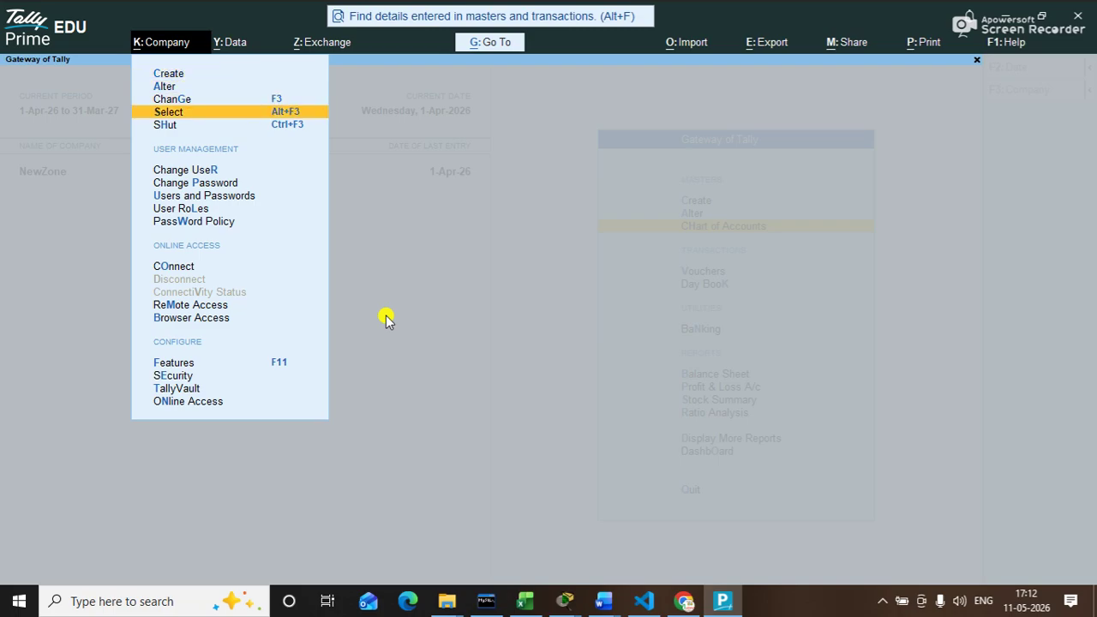
key(Up)
key(Up)
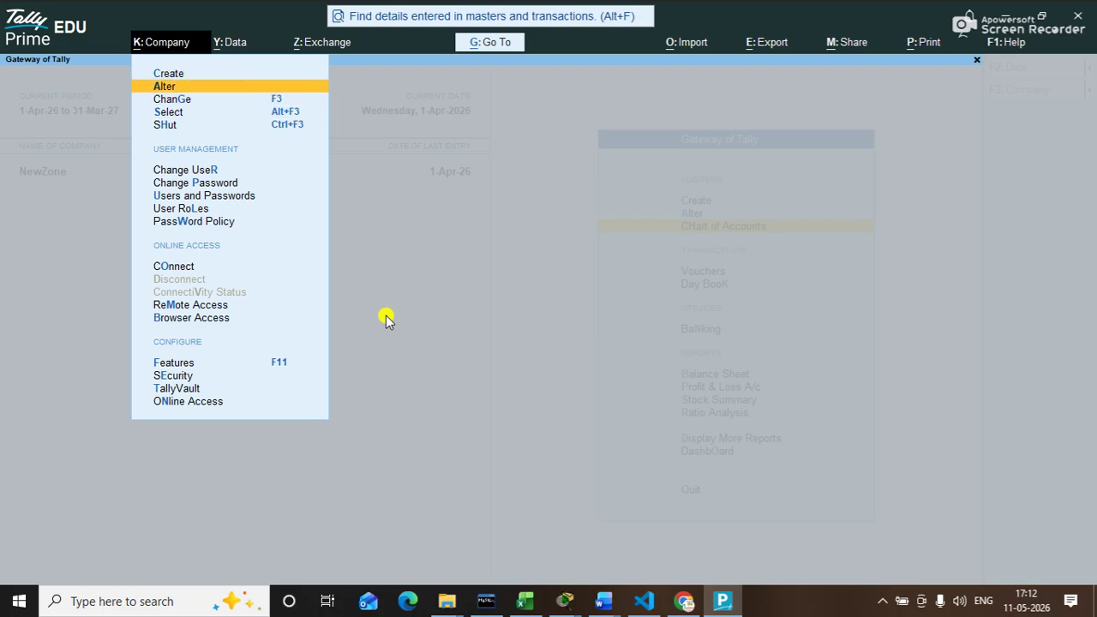
key(Return)
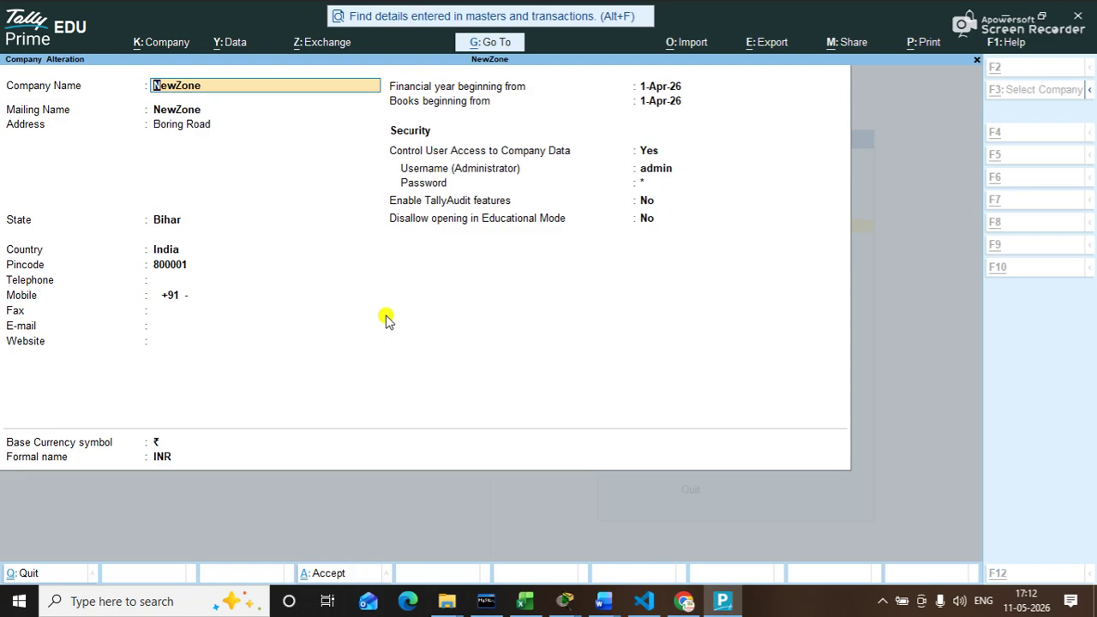
key(alt+d)
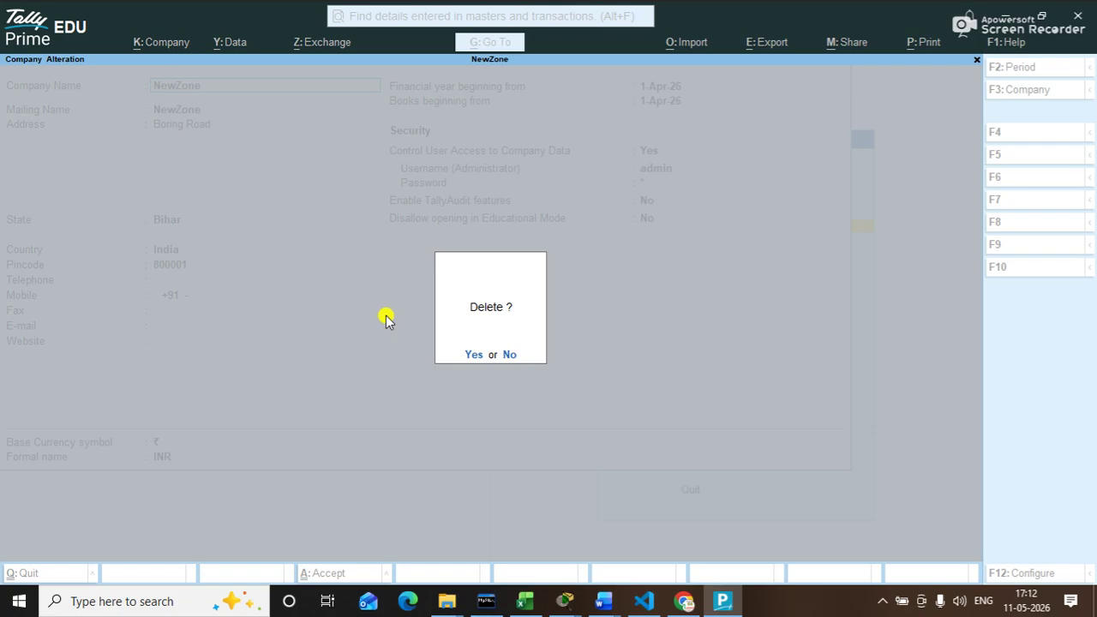
key(y)
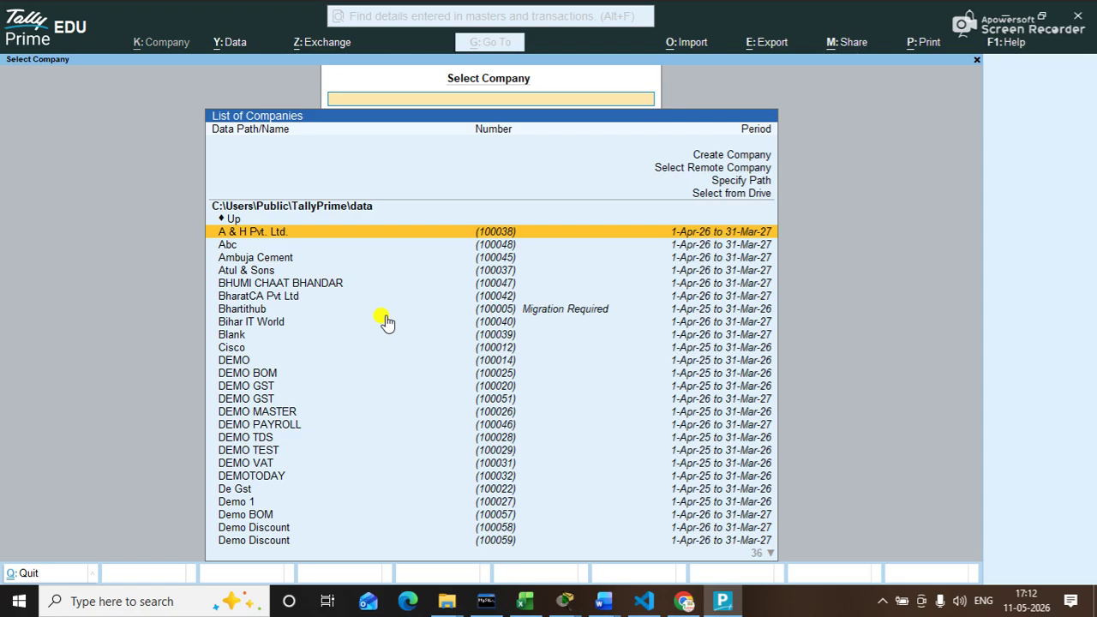
Step: Search the company list for 'new' to confirm NewZone is gone, then open the Alt+Y Data menu
key(Down)
text(new)
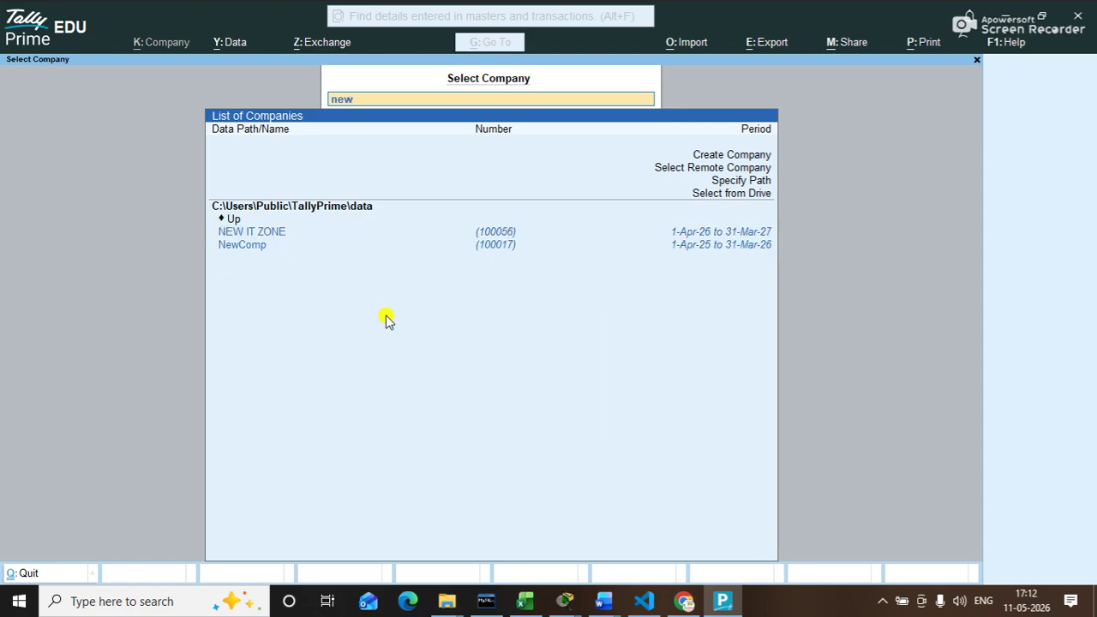
key(Up)
key(Up)
key(Down)
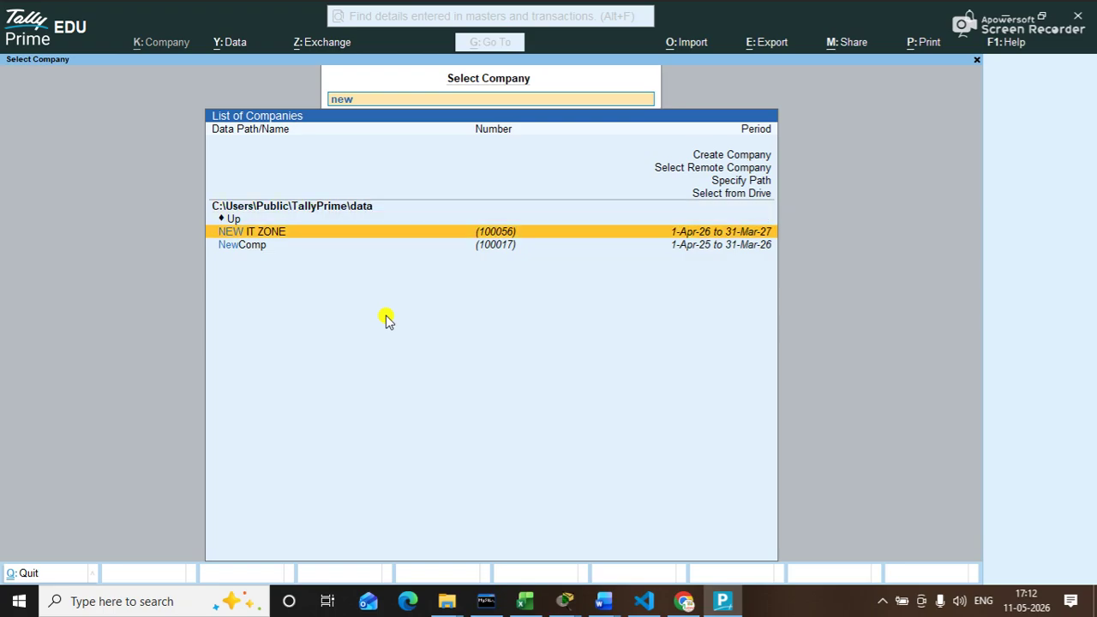
key(Down)
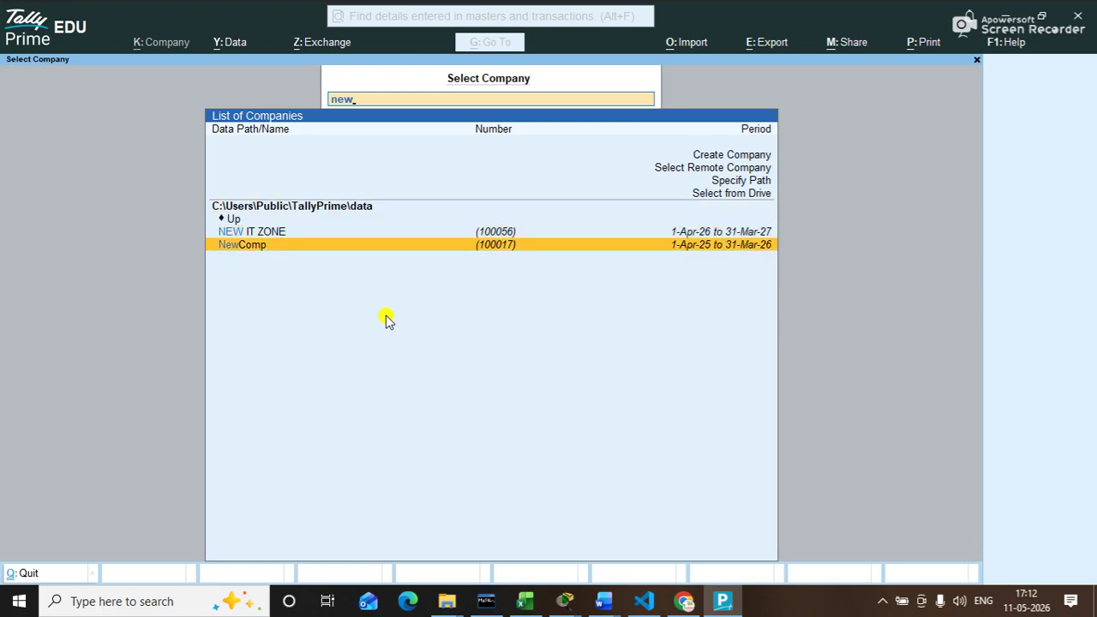
key(BackSpace)
key(BackSpace)
key(BackSpace)
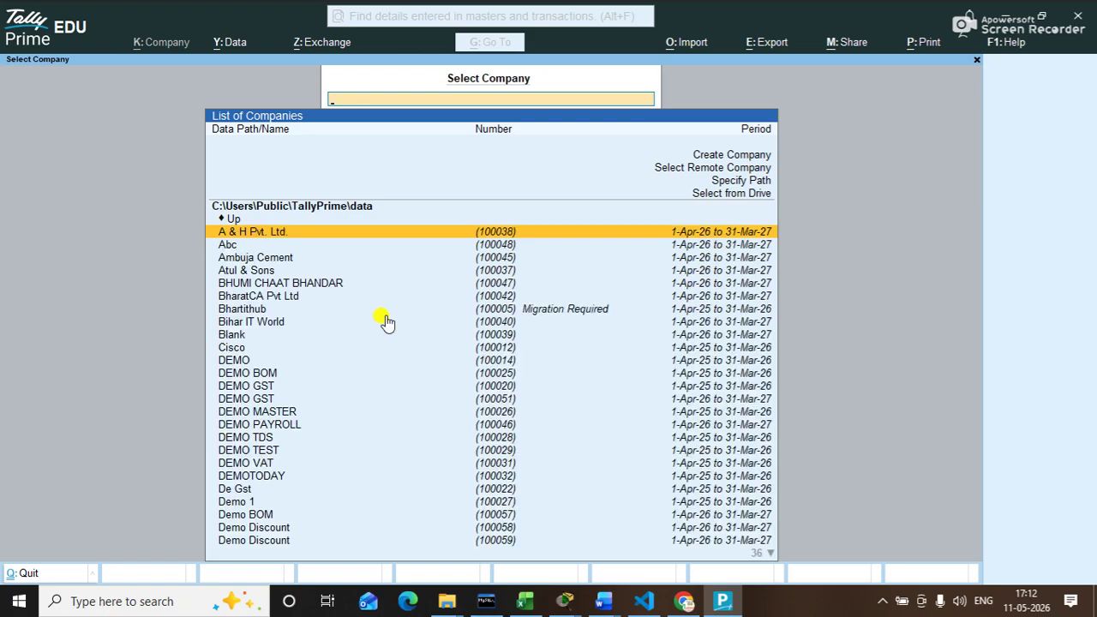
key(alt+y)
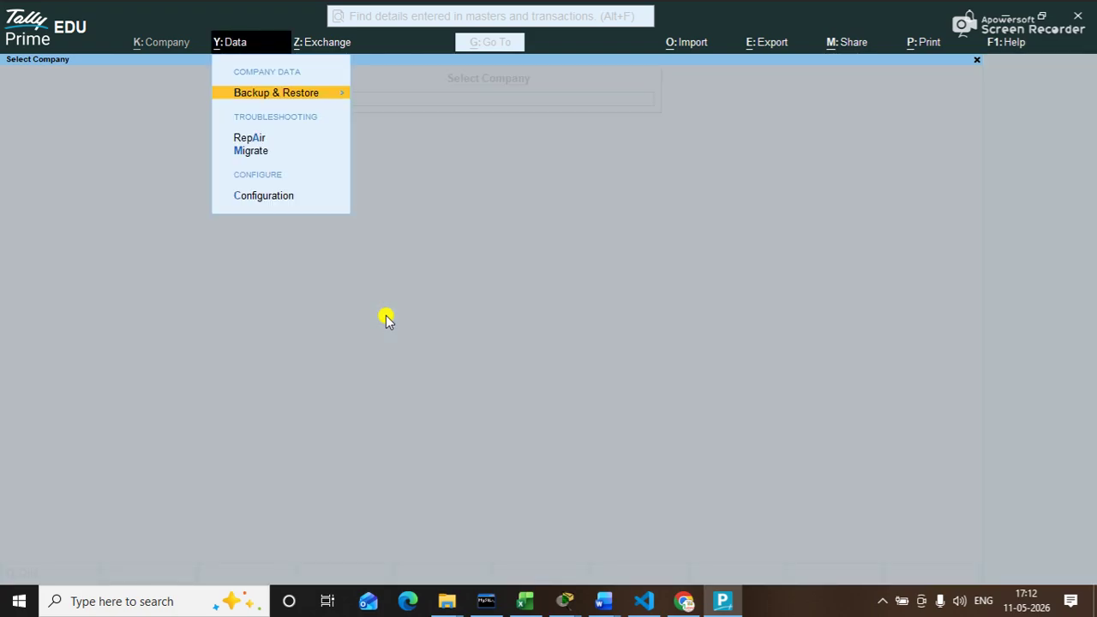
Step: Start a restore with source path Desktop\cd and add NewZone to the companies to restore
key(Return)
key(Down)
key(Down)
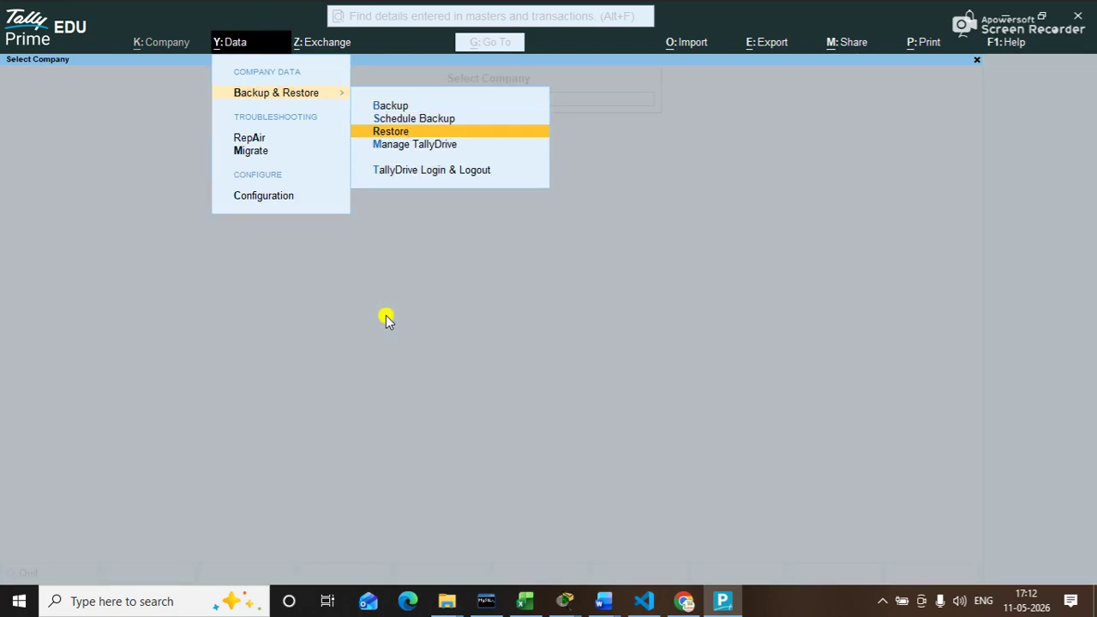
key(Return)
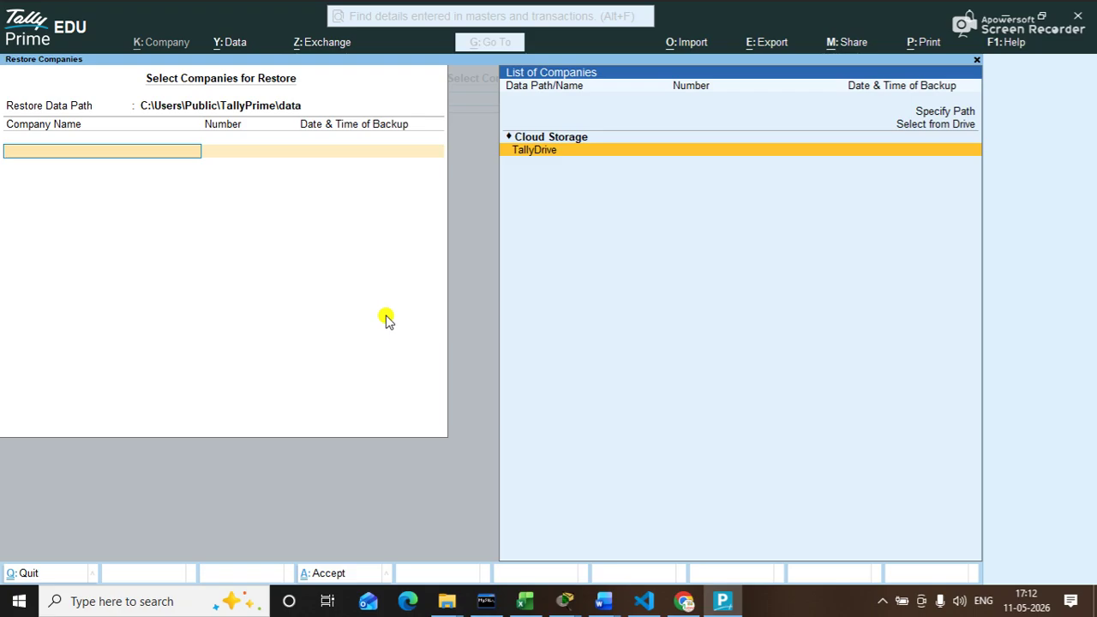
key(Up)
key(Up)
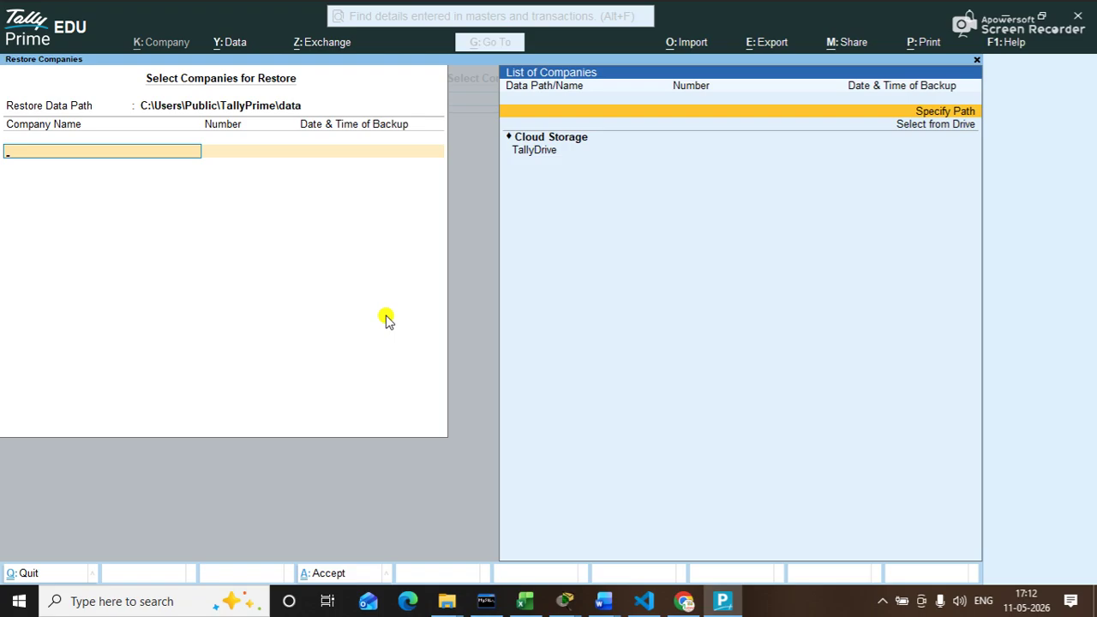
key(Return)
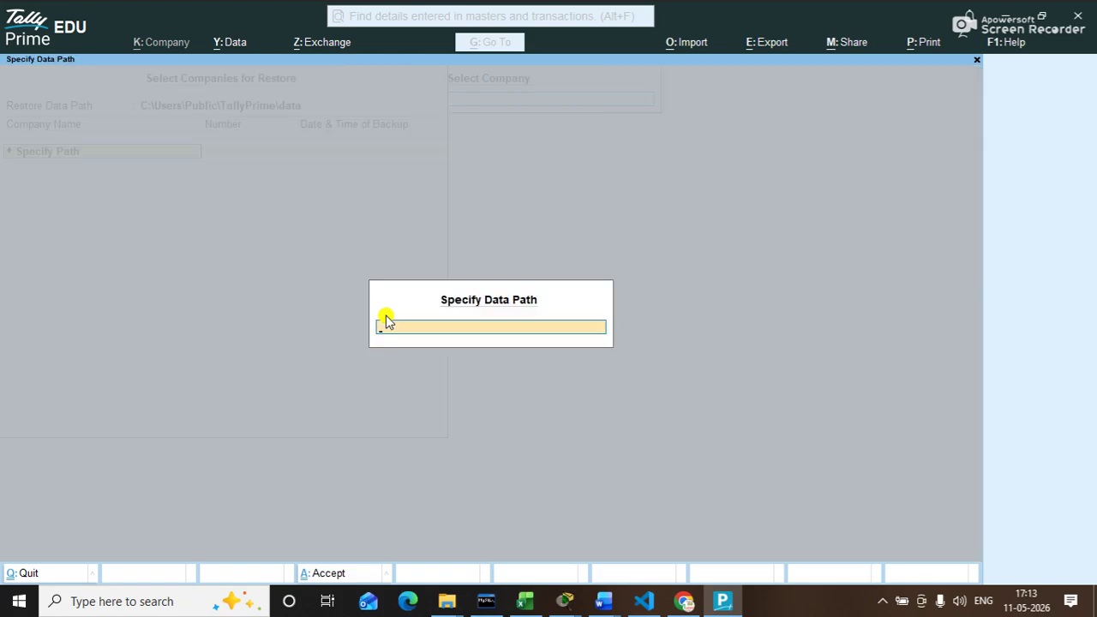
key(ctrl+alt+v)
text(\cd)
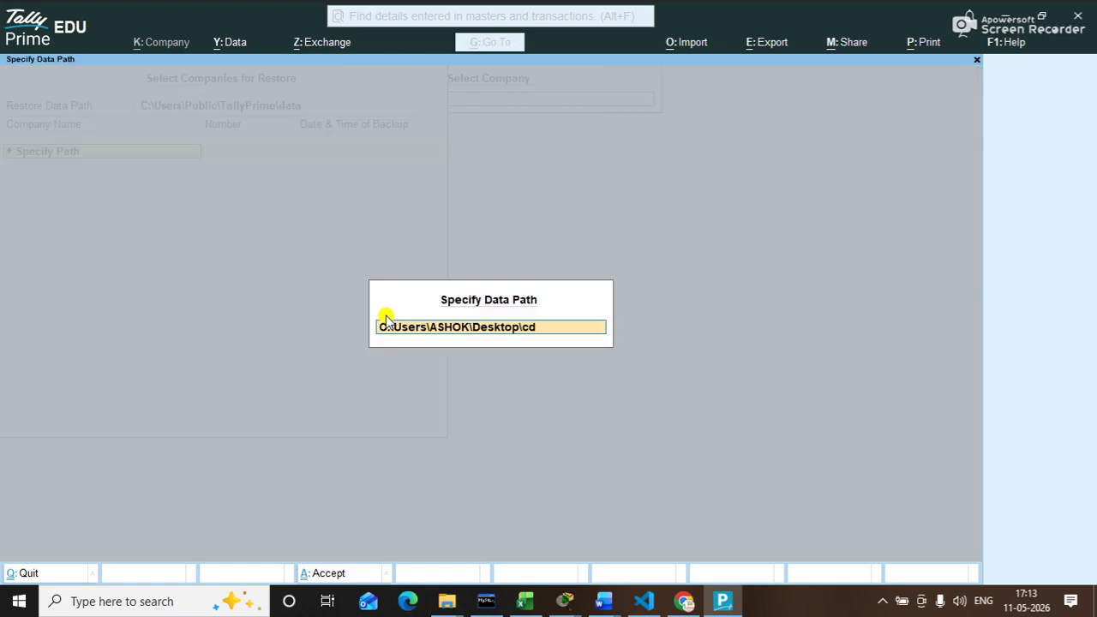
key(Return)
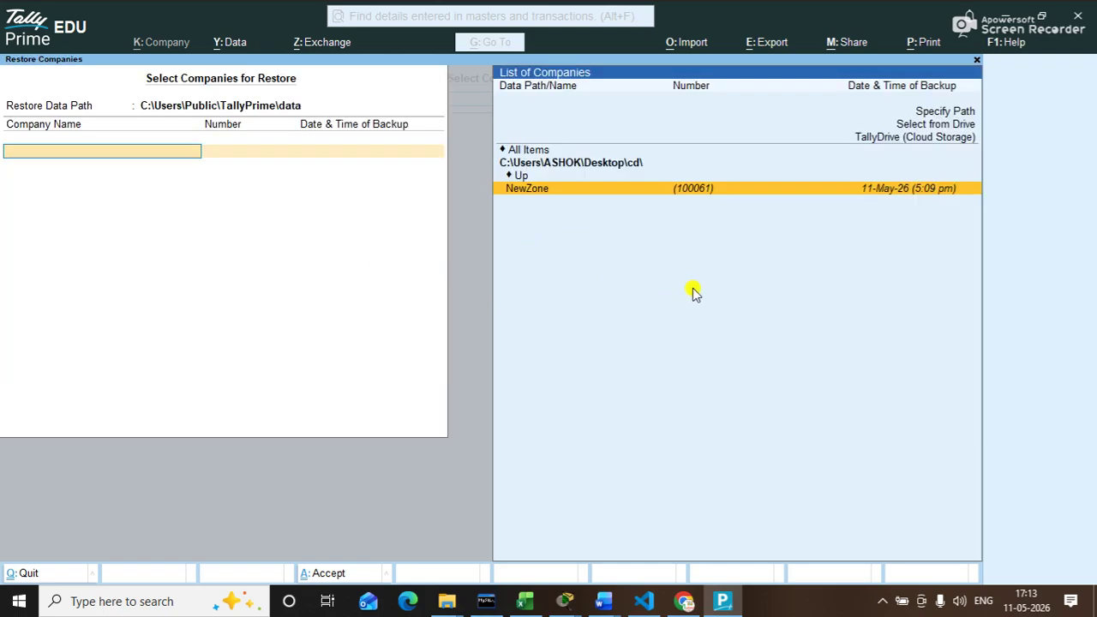
key(Return)
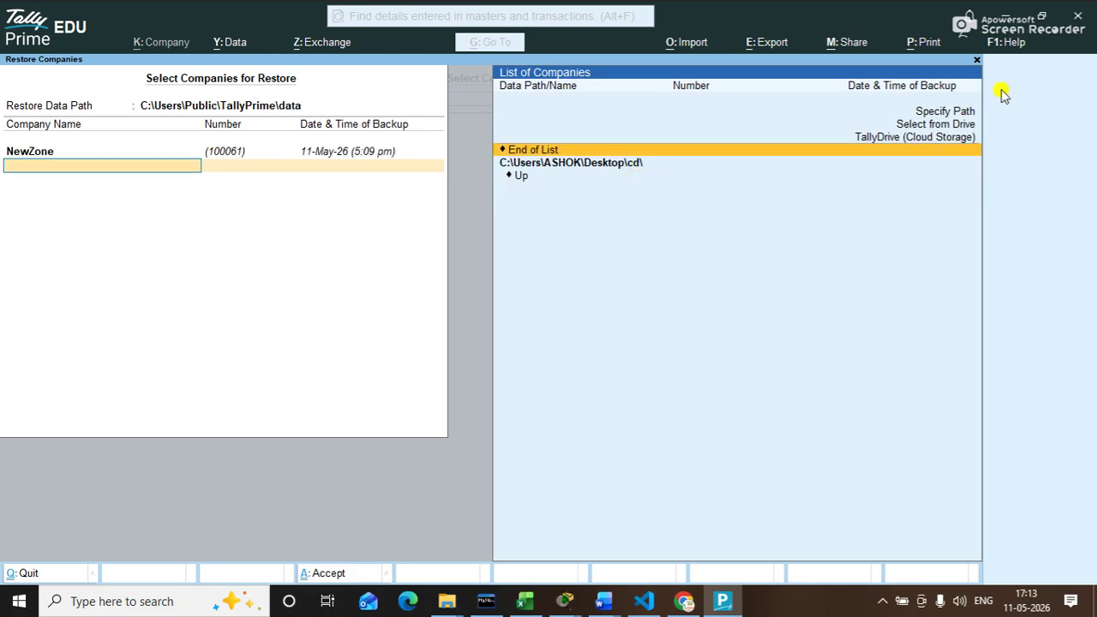
Step: Accept and confirm the NewZone restore, then back out of the company search
key(Return)
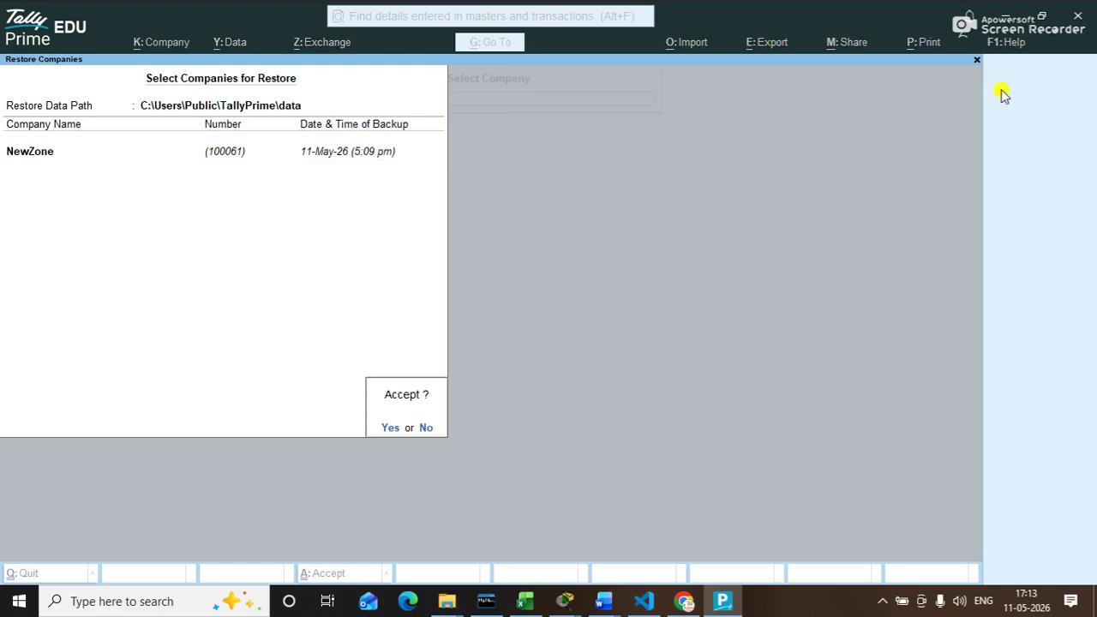
key(Return)
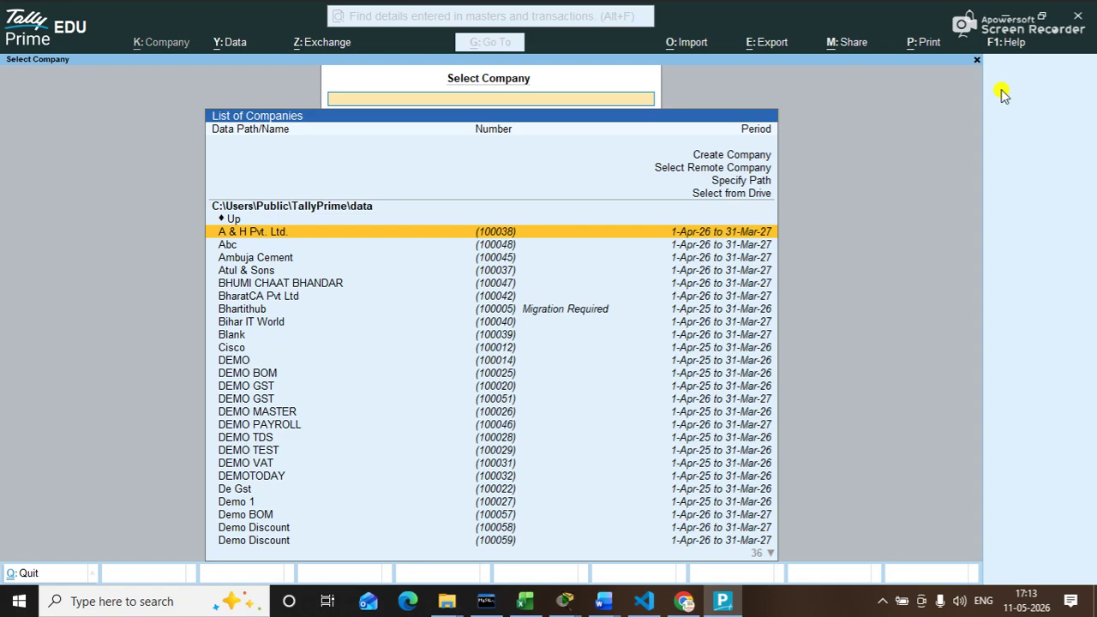
text(new)
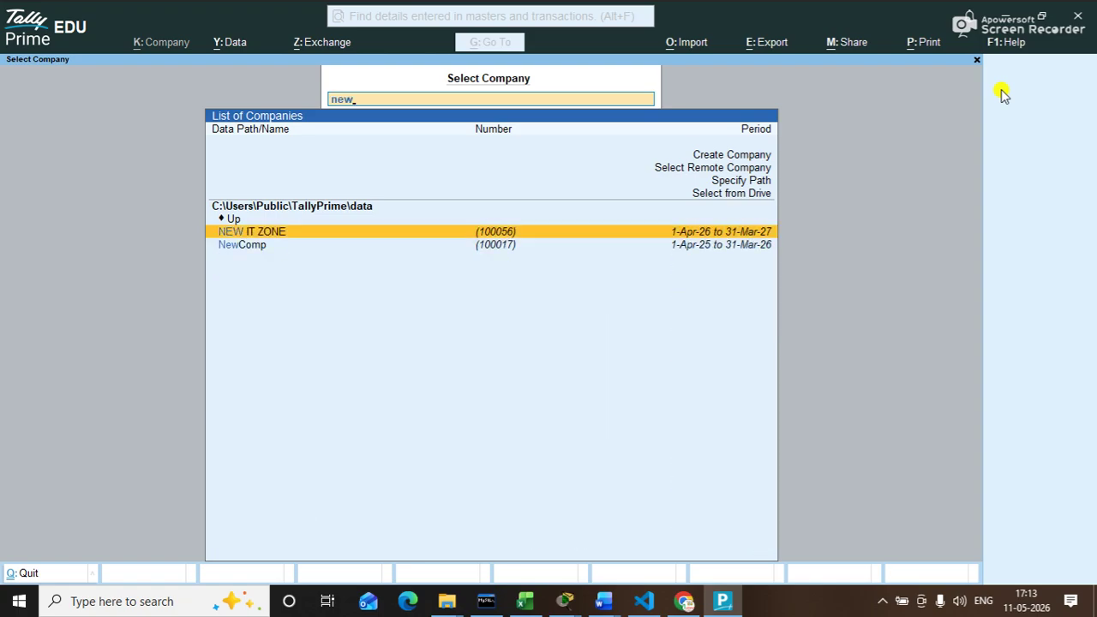
key(BackSpace)
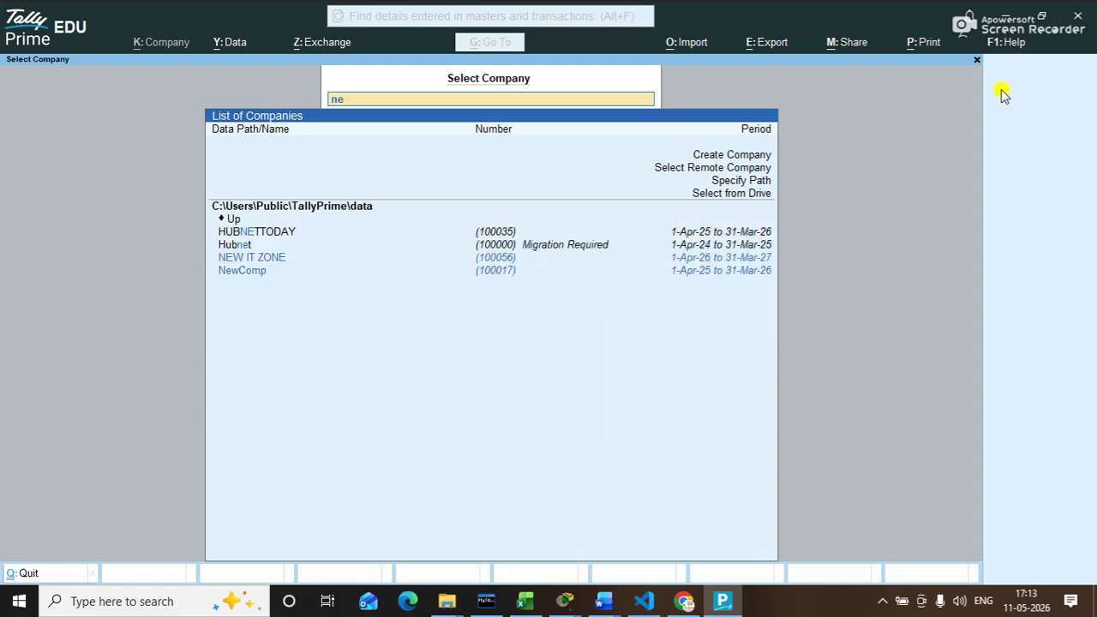
key(BackSpace)
key(BackSpace)
key(Escape)
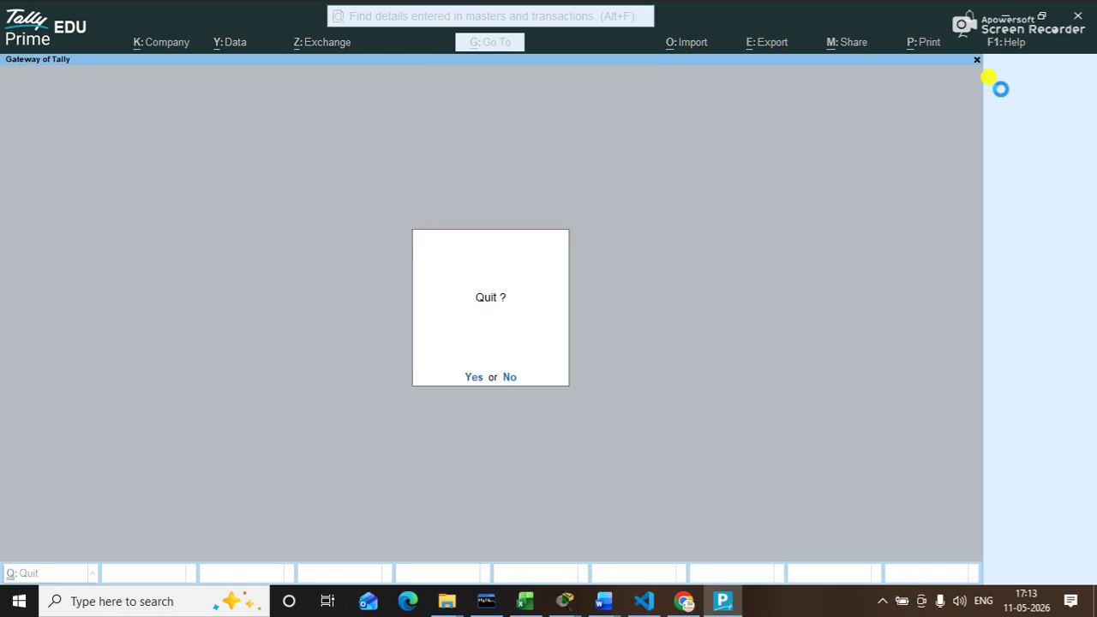
Step: Open NewZone from Select Company and log in with the company username and password
text(n)
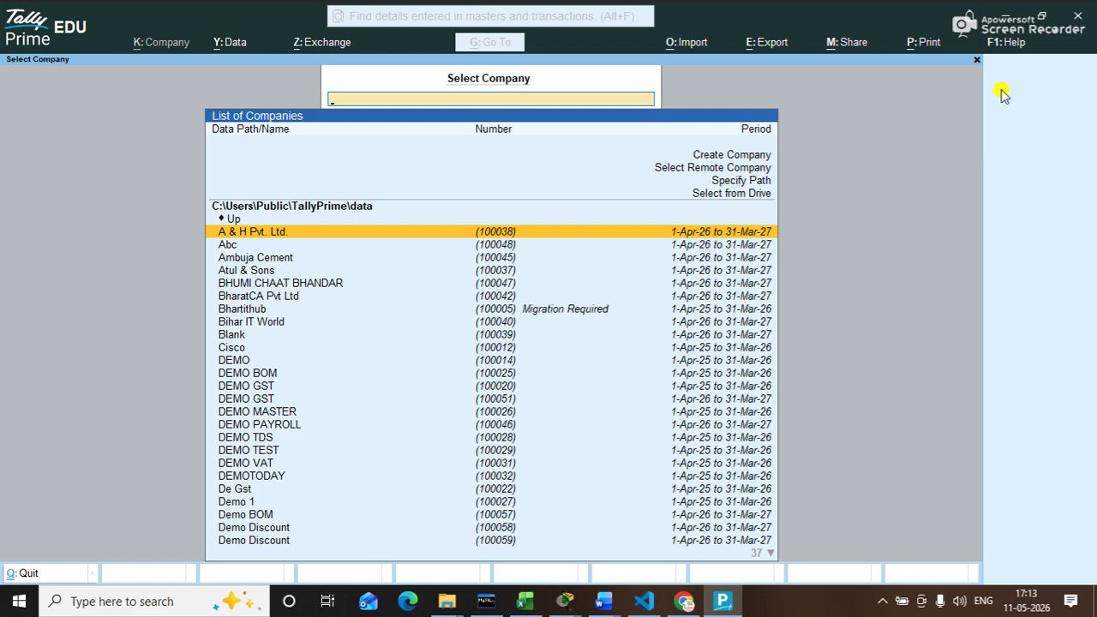
text(new)
key(Down)
key(Down)
key(Down)
key(Return)
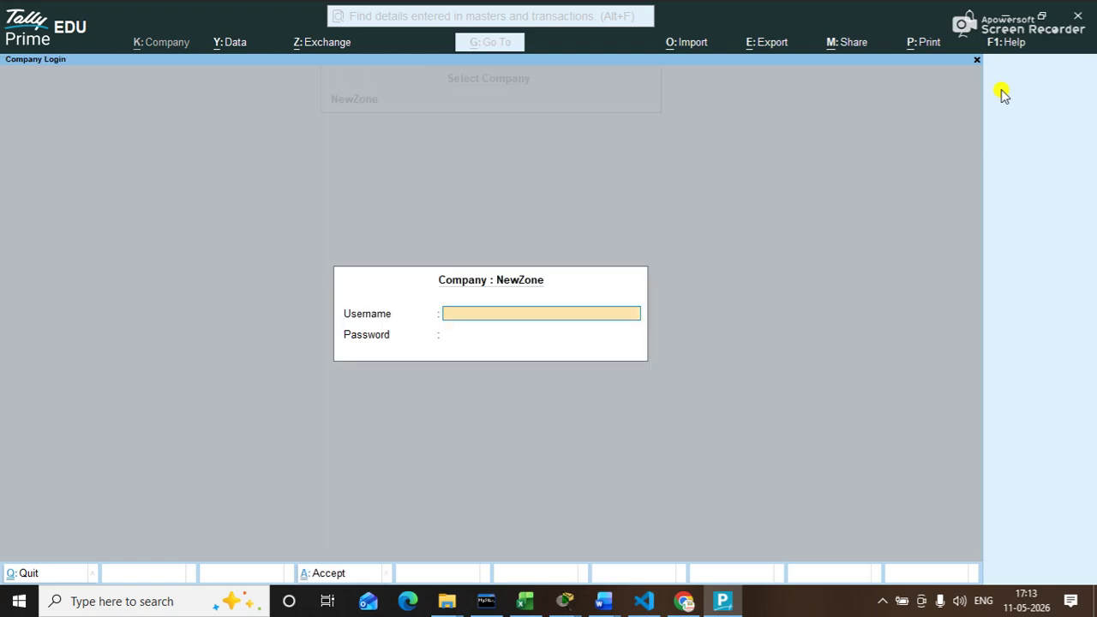
text(admin)
key(Return)
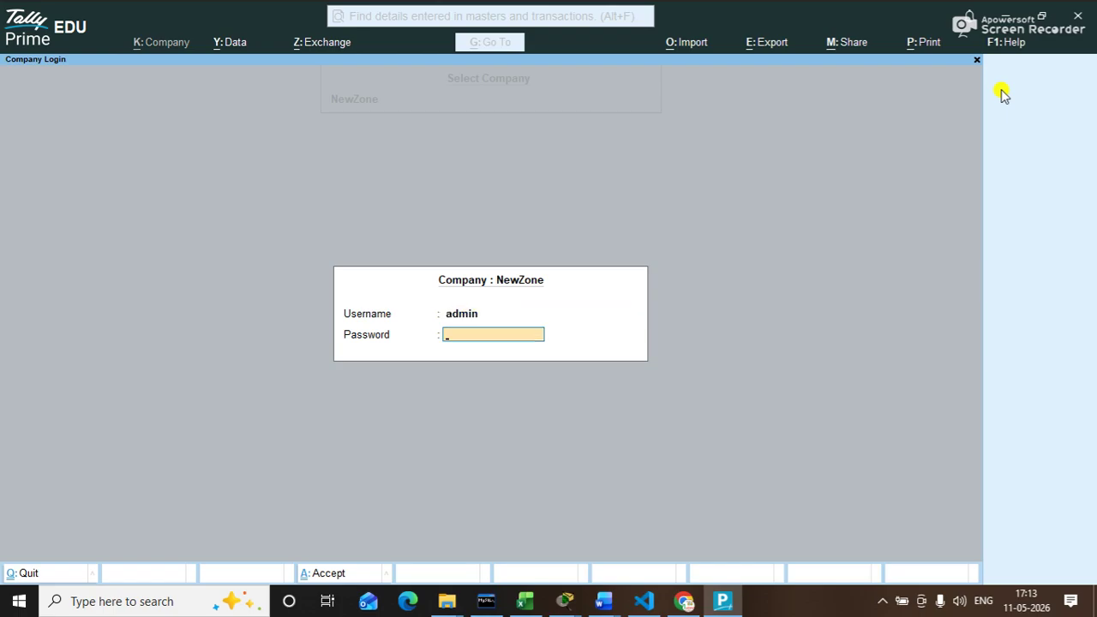
text(123)
key(Return)
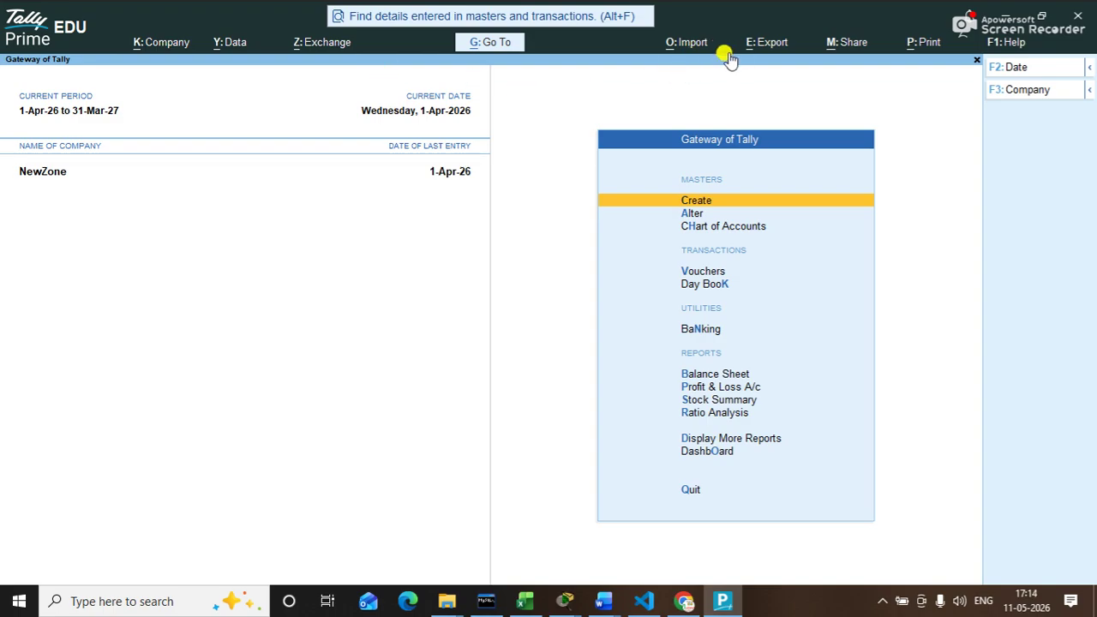
Step: Browse the Data, Company and Import menus, then move to the Export menu options
click(233, 42)
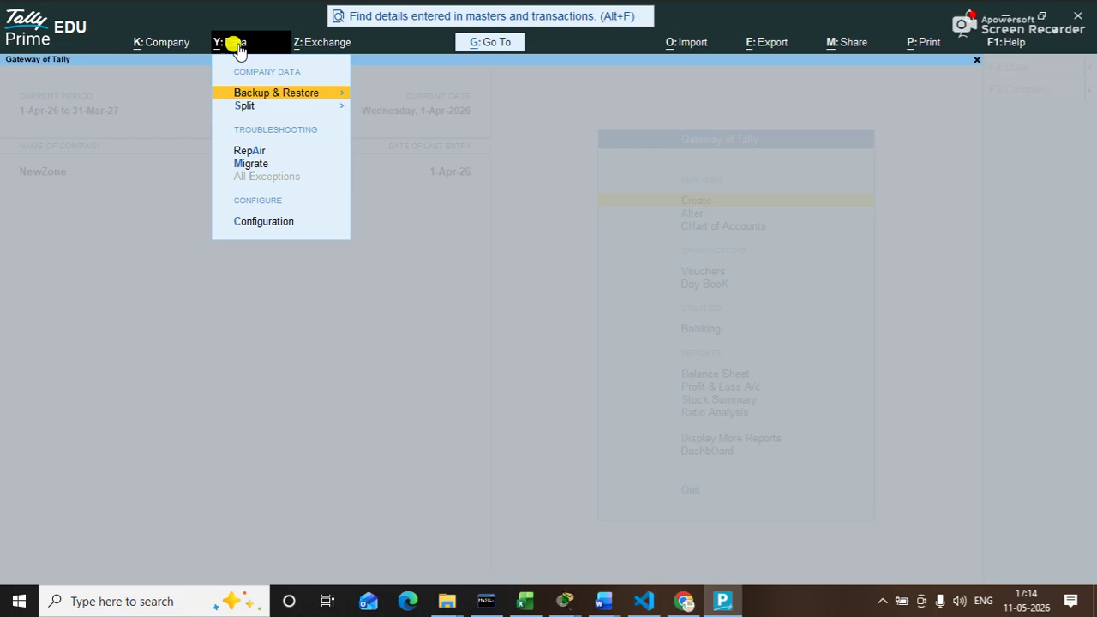
key(Return)
key(Escape)
key(Down)
key(Down)
key(Down)
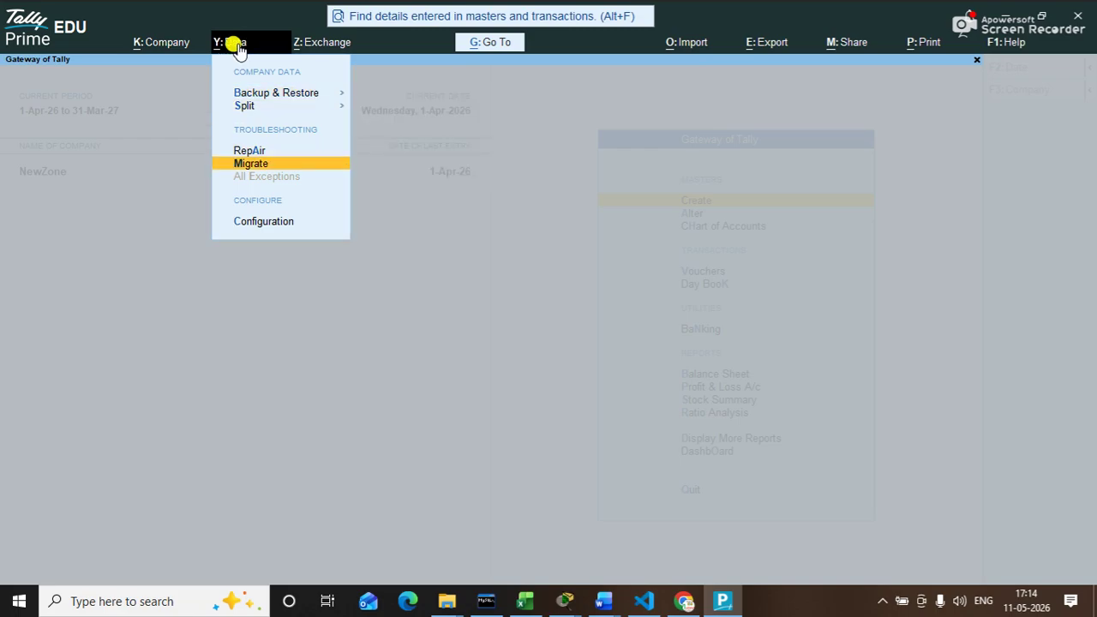
key(Left)
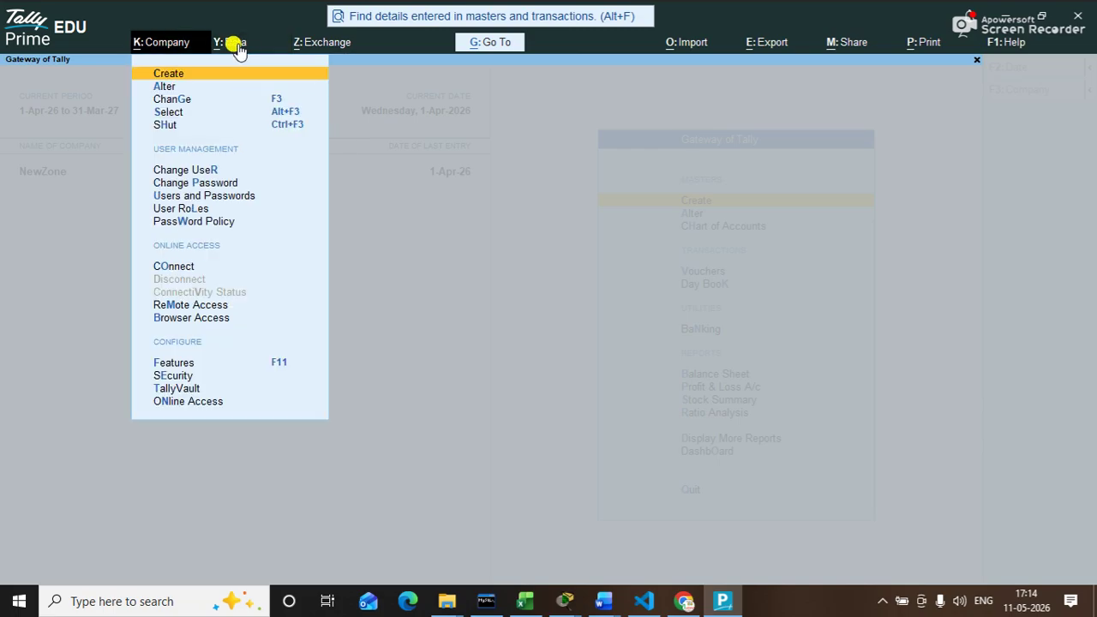
key(Down)
key(Down)
key(Down)
key(Down)
key(Down)
key(Down)
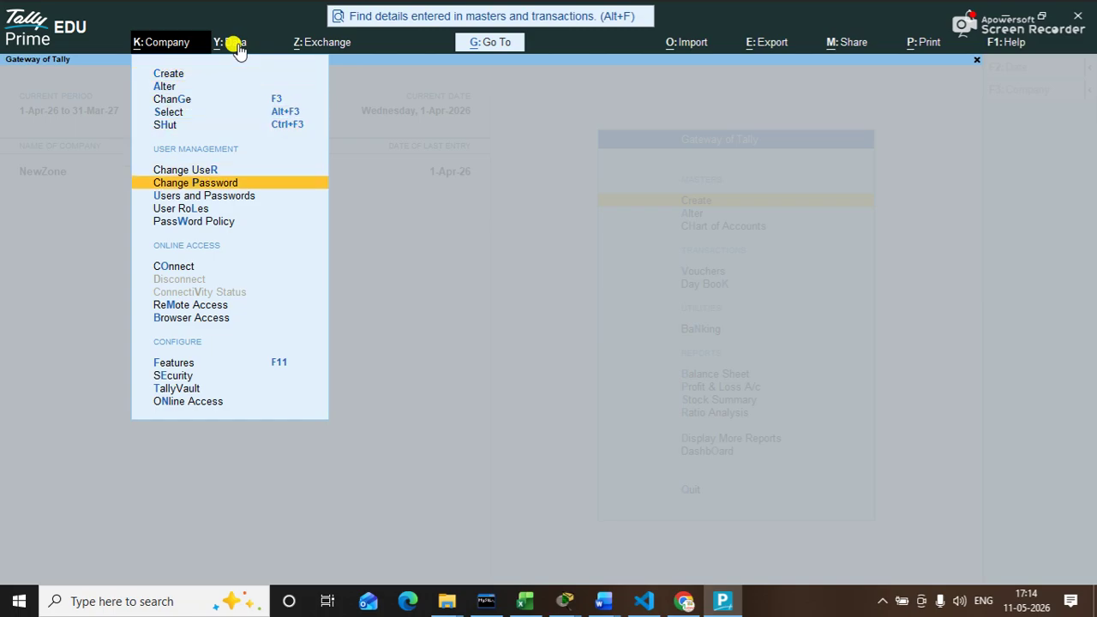
key(Down)
key(Down)
key(Down)
key(Down)
key(Down)
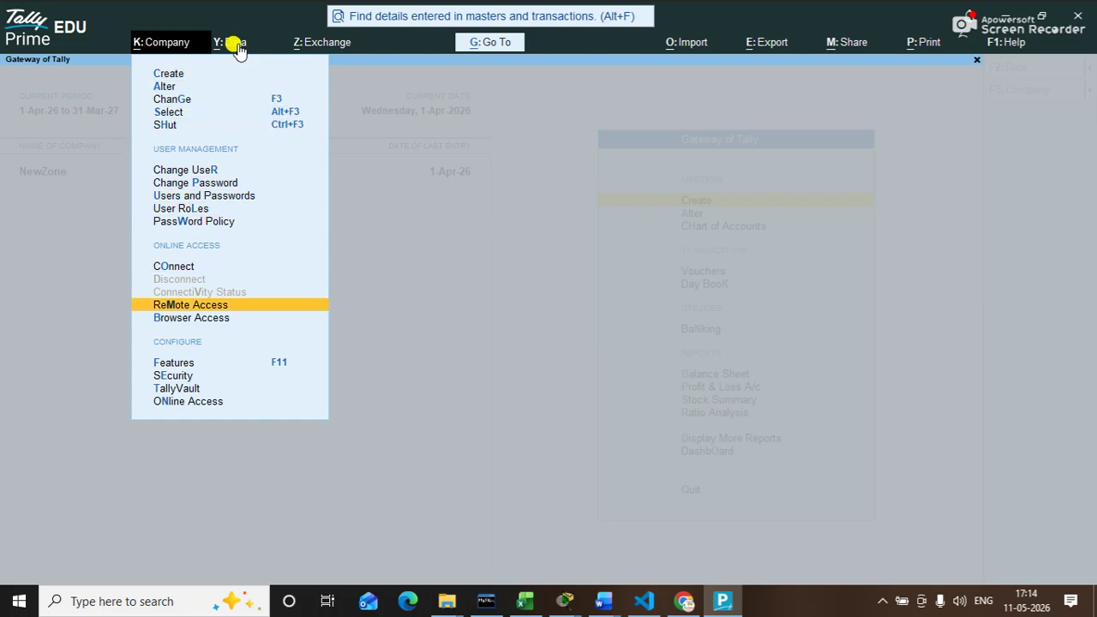
click(694, 44)
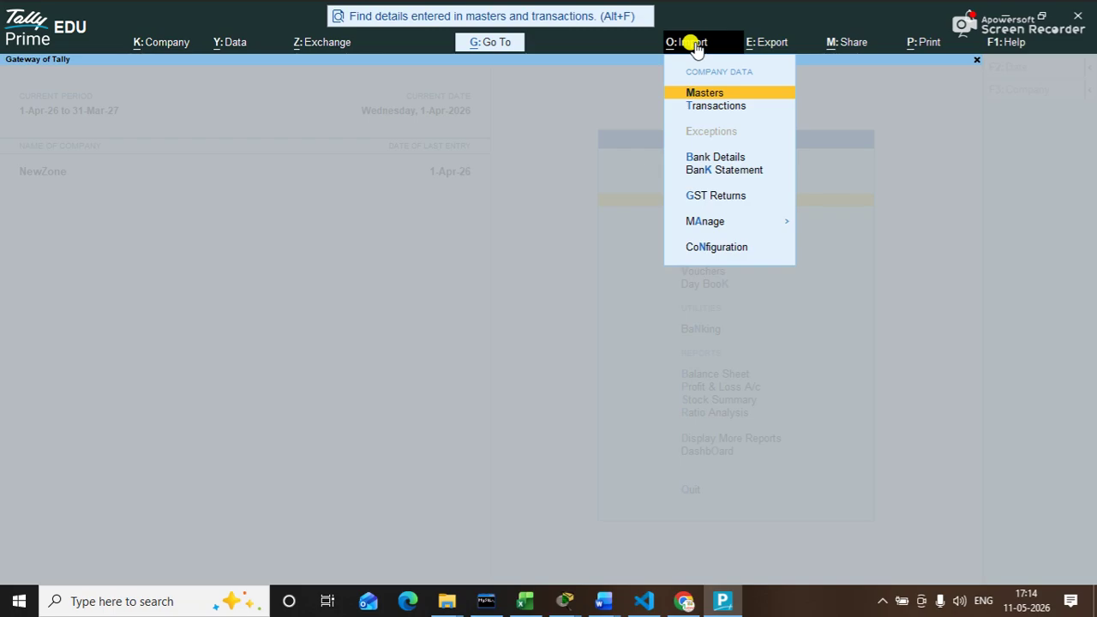
key(Right)
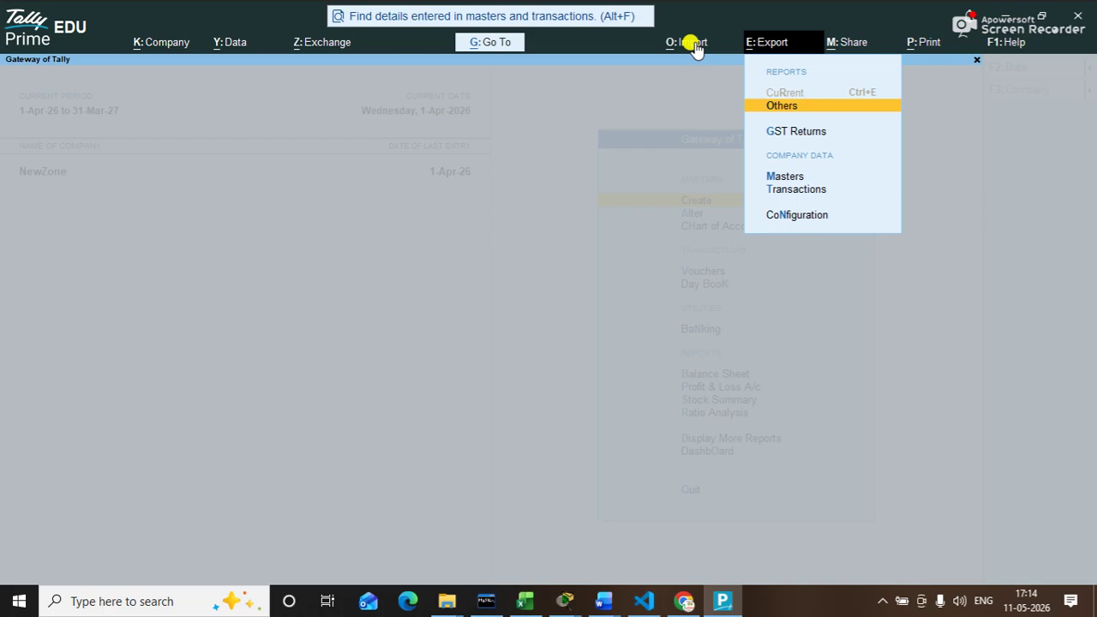
key(Up)
key(Down)
key(Down)
key(Down)
key(Down)
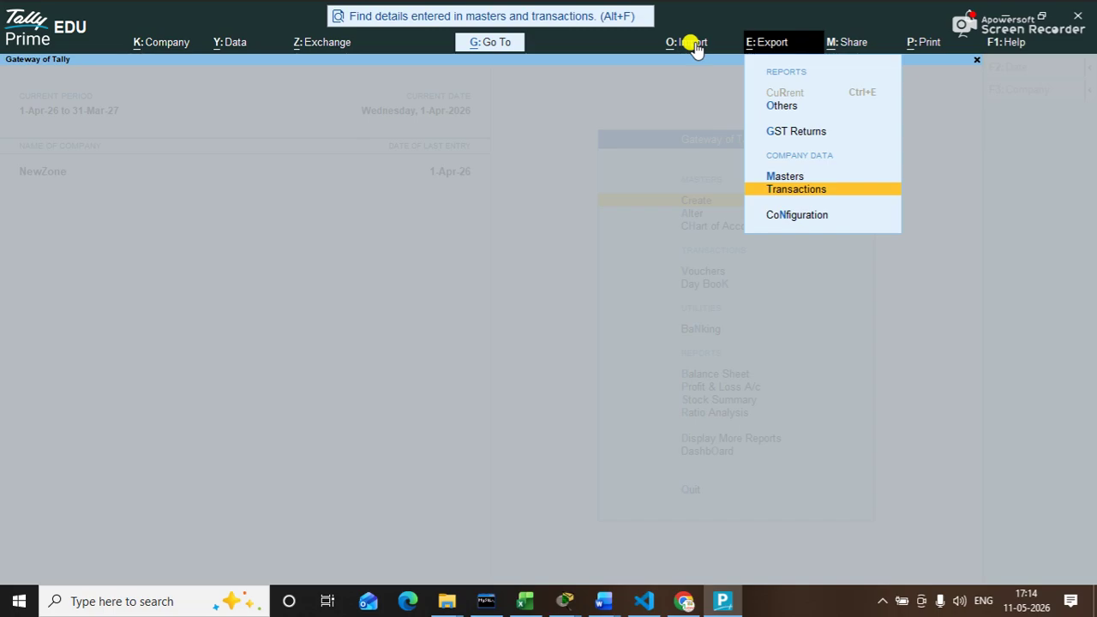
key(Up)
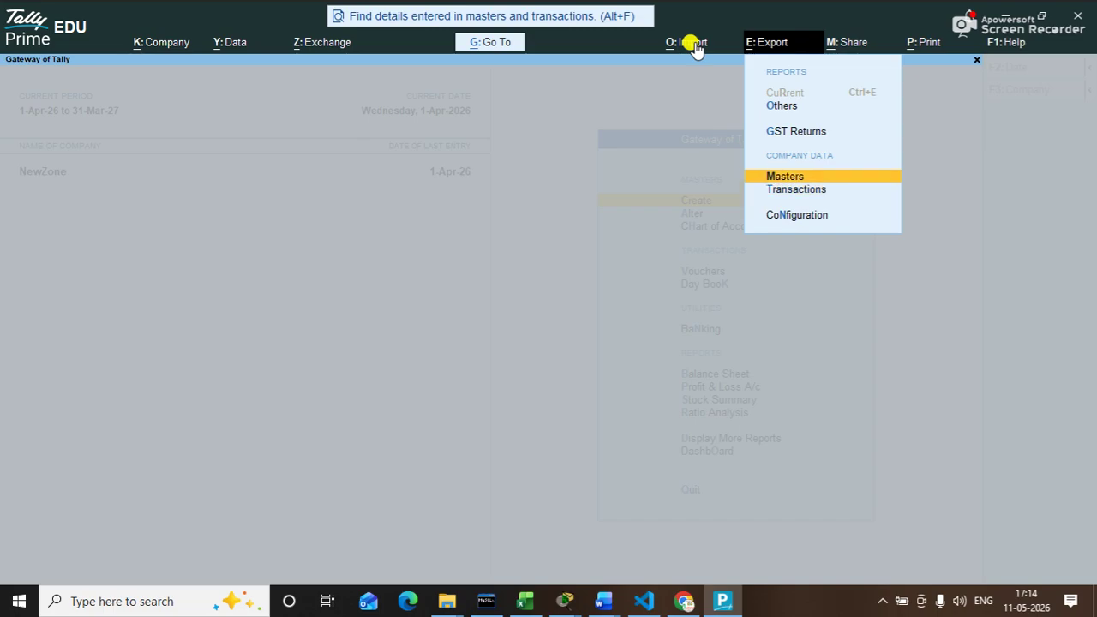
key(Return)
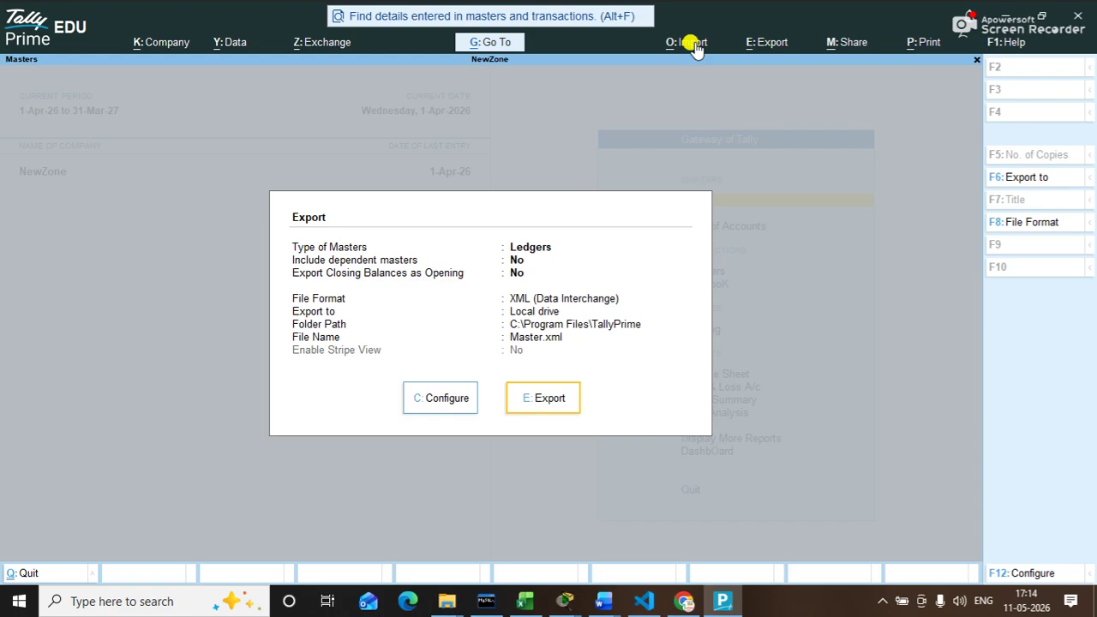
key(Escape)
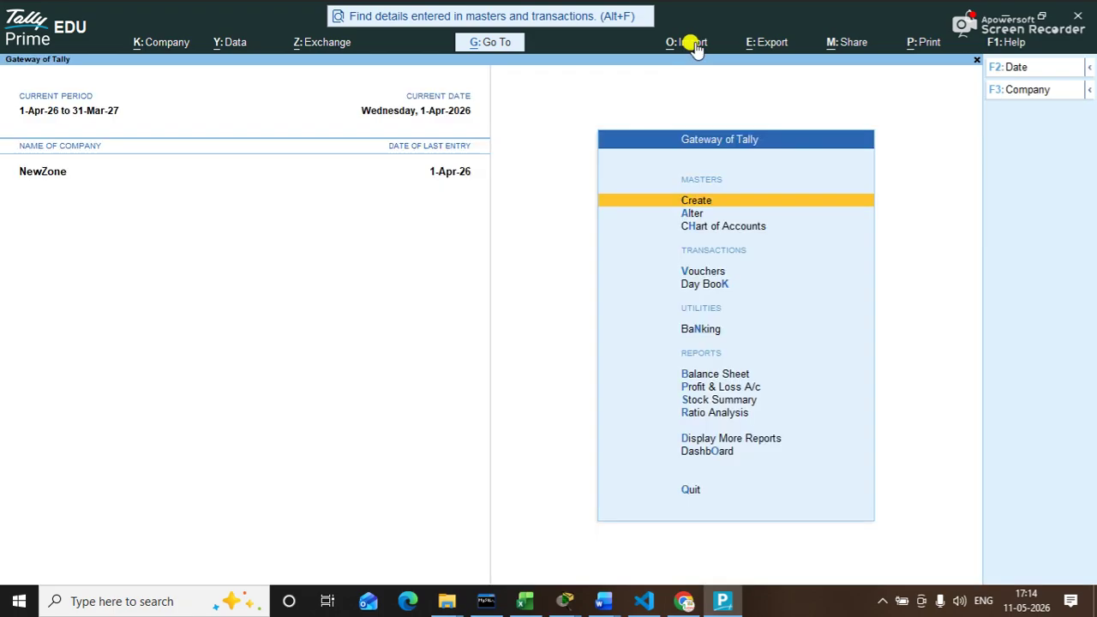
click(776, 43)
key(Down)
key(Down)
key(Down)
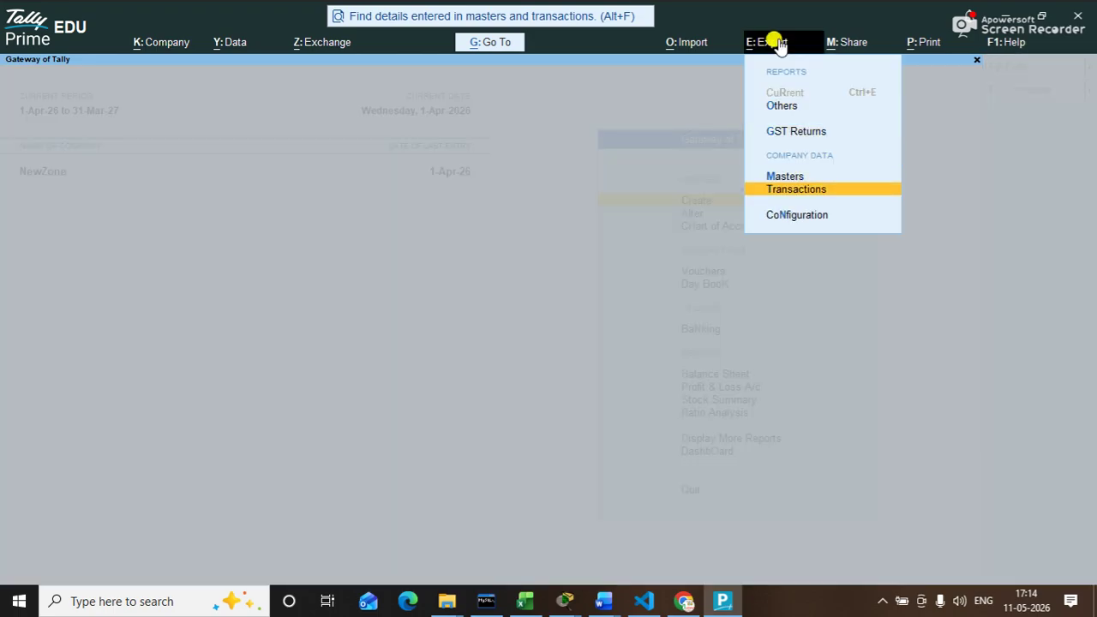
key(Up)
key(Up)
key(Up)
key(Down)
key(Down)
key(Down)
key(Up)
key(Return)
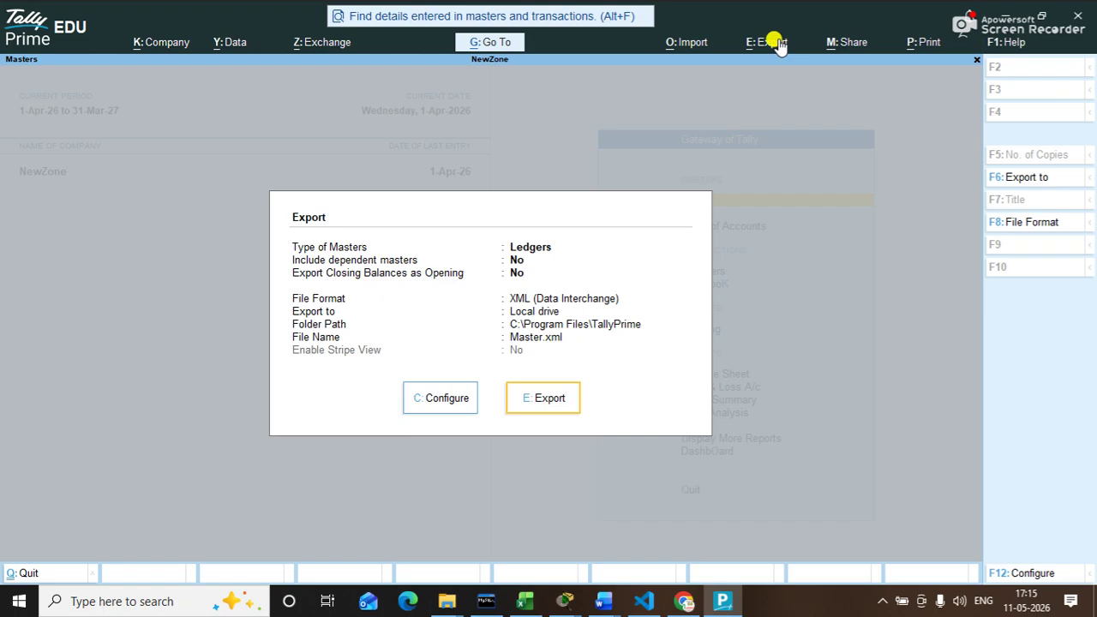
key(Left)
key(Right)
Step: Keep Ledgers as master type; set Include dependent masters and closing-as-opening balance to Yes
click(435, 409)
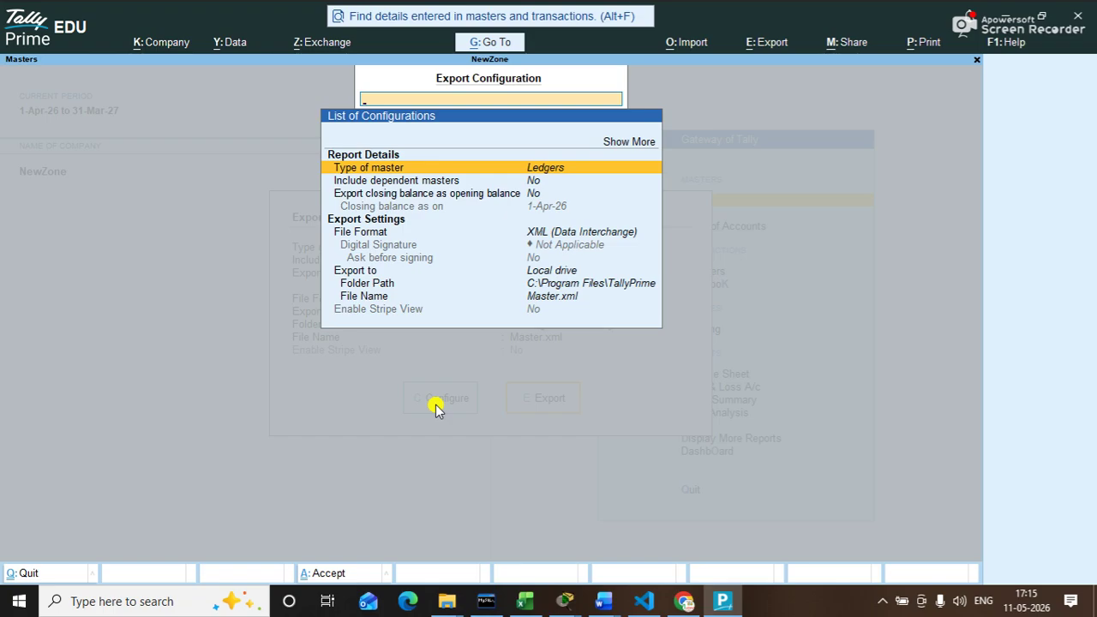
key(Return)
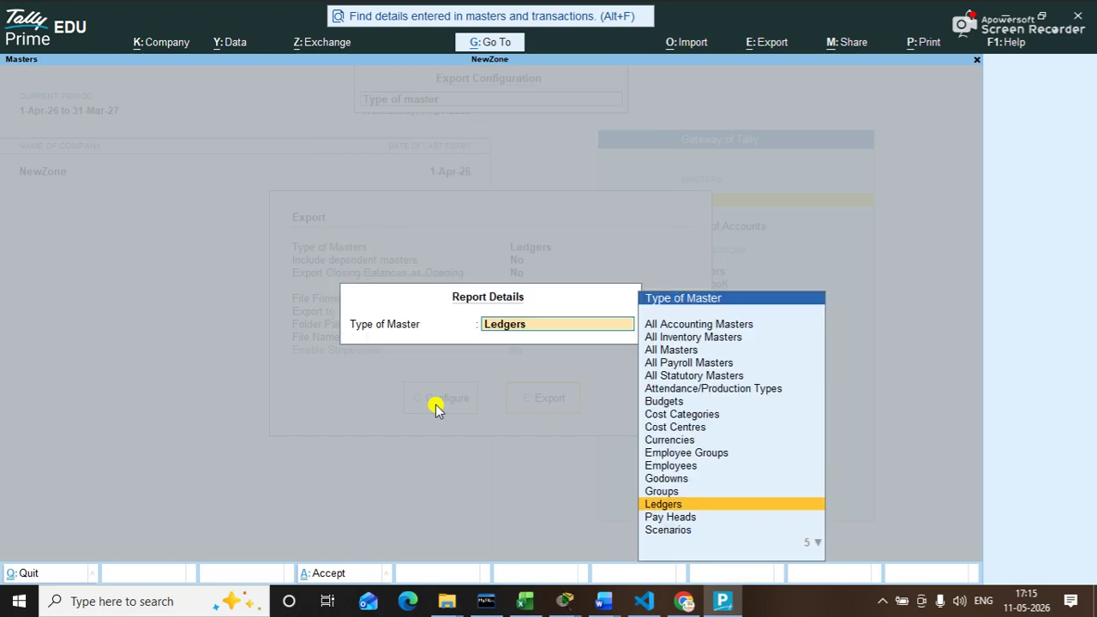
key(Return)
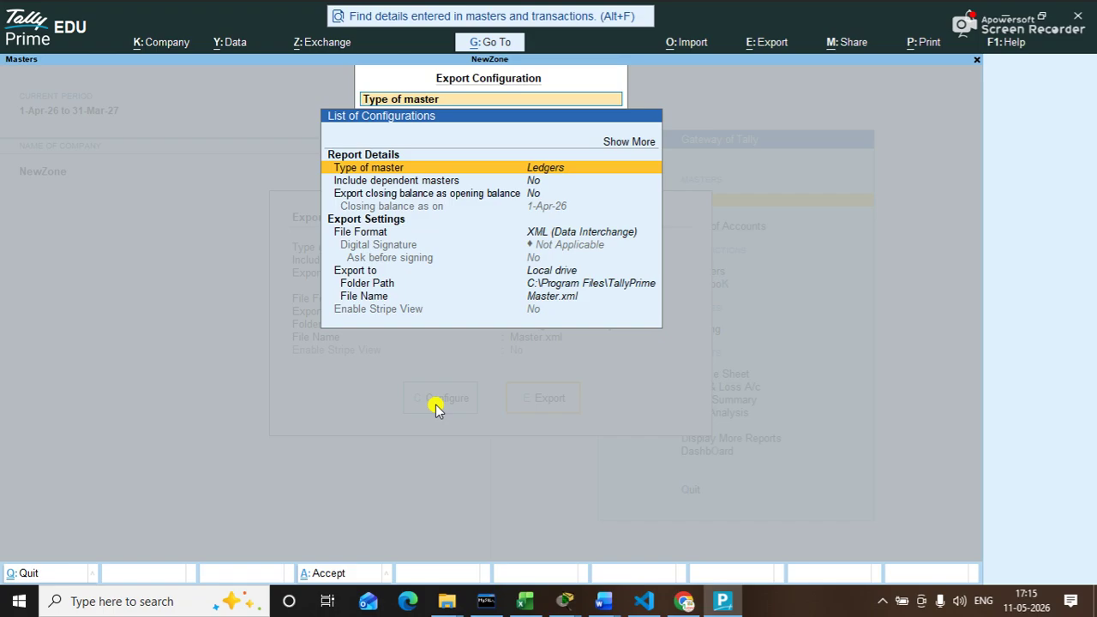
key(Down)
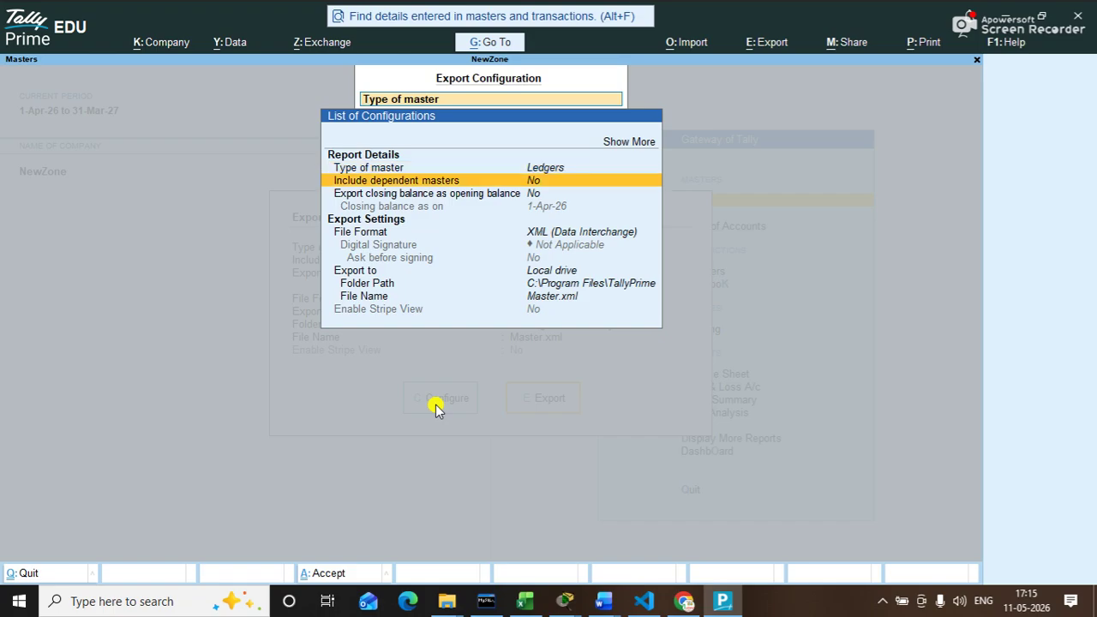
key(Return)
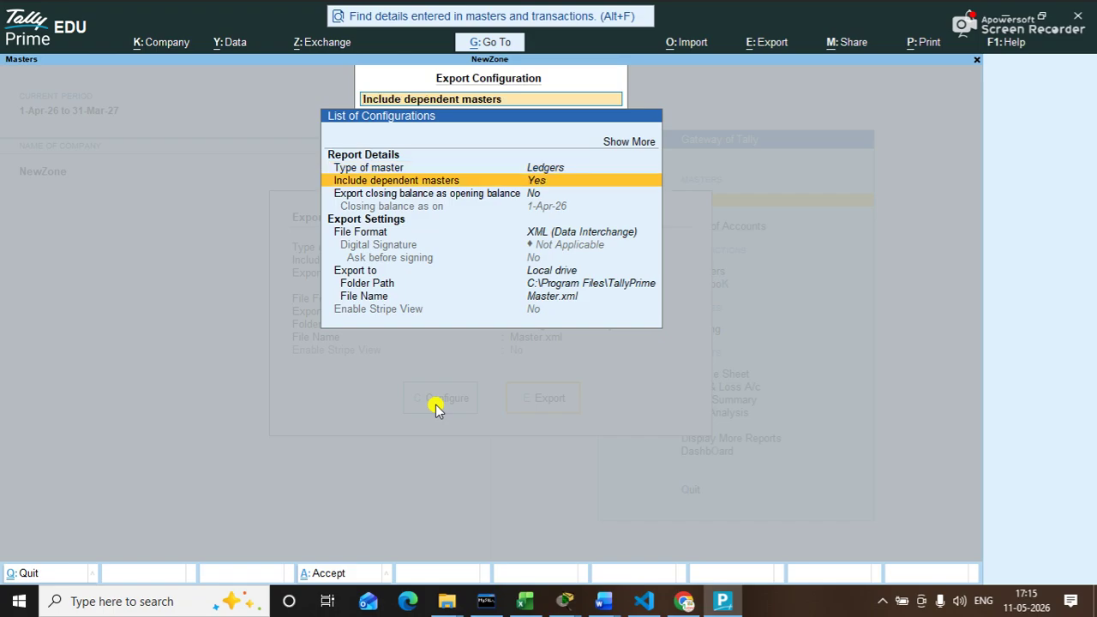
key(Down)
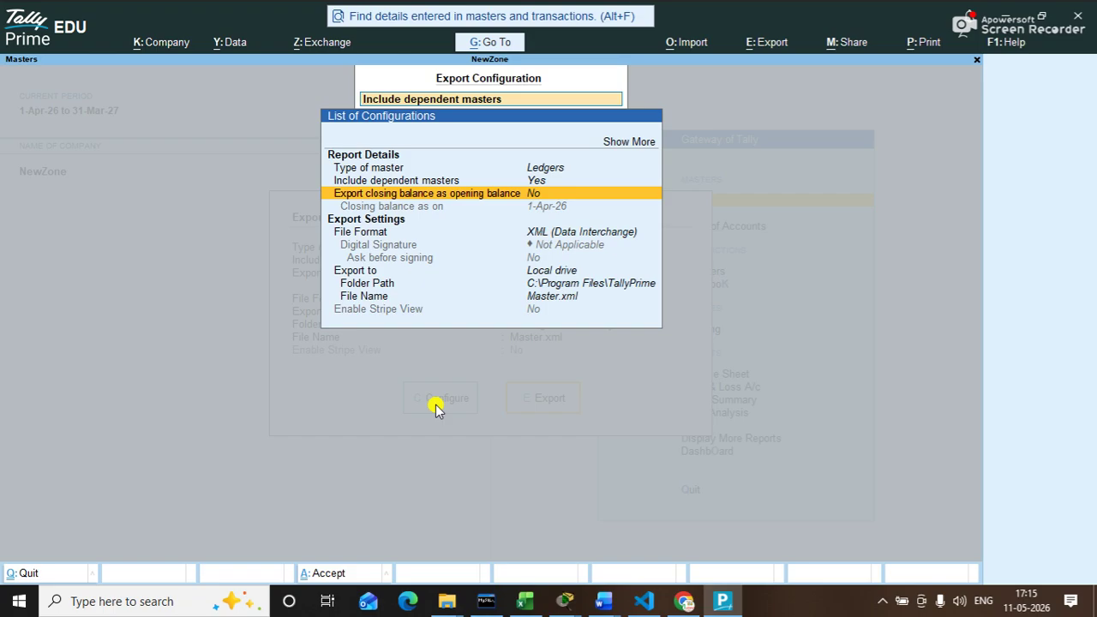
key(y)
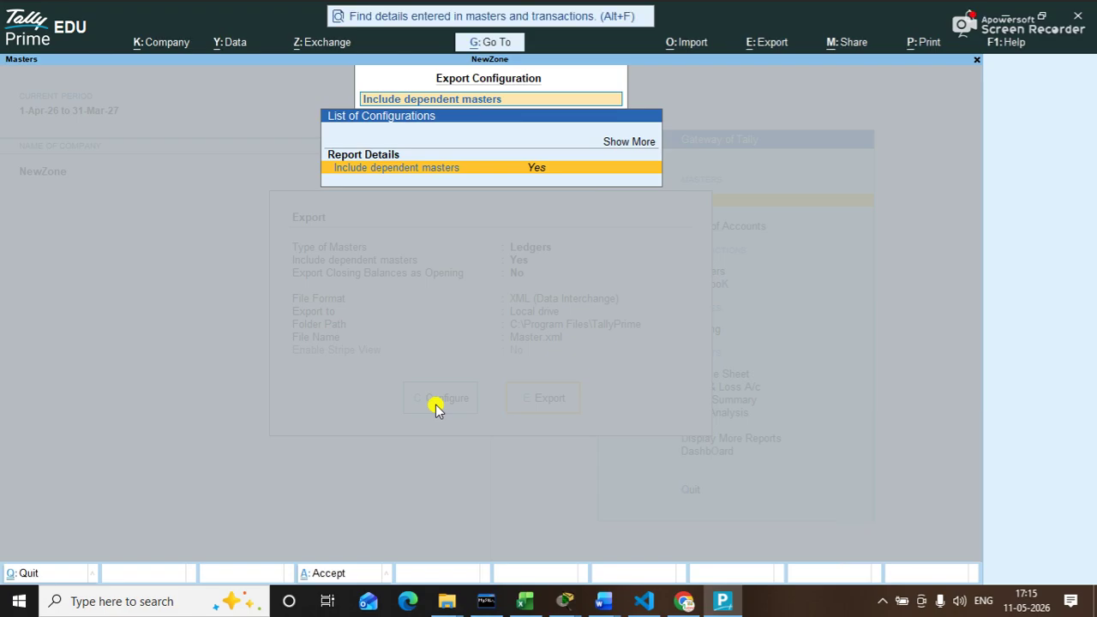
key(Return)
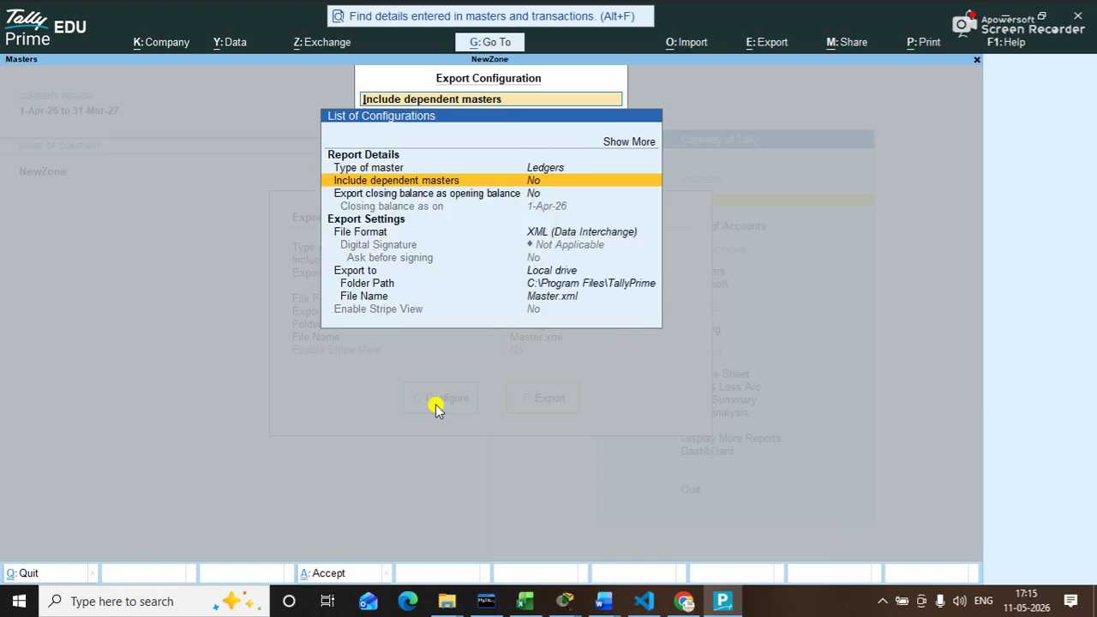
key(Return)
key(Down)
key(y)
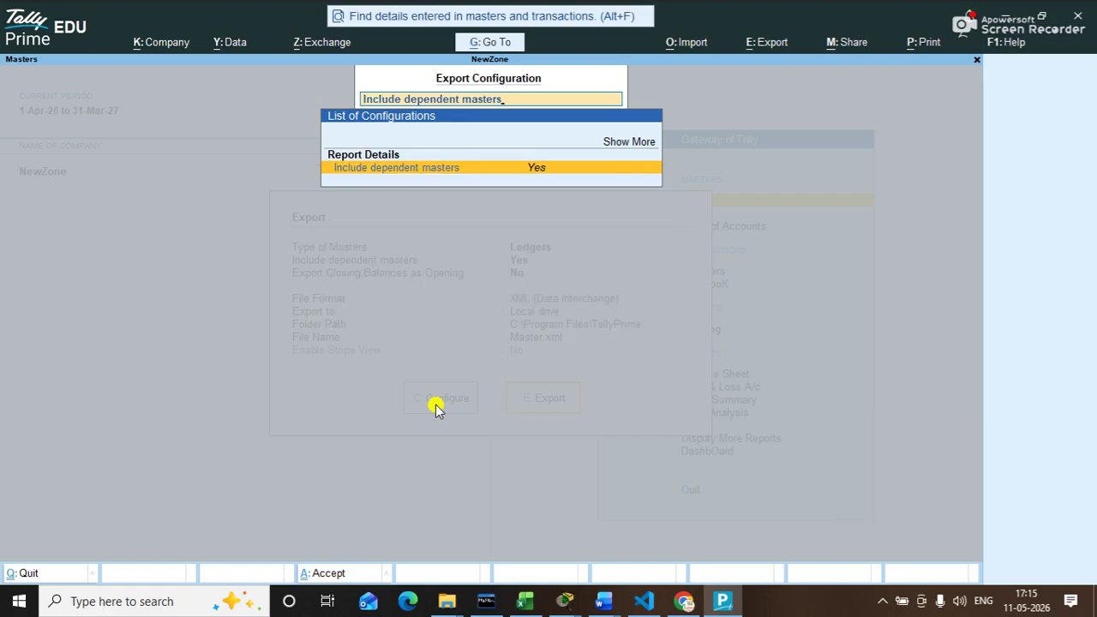
key(Escape)
key(Down)
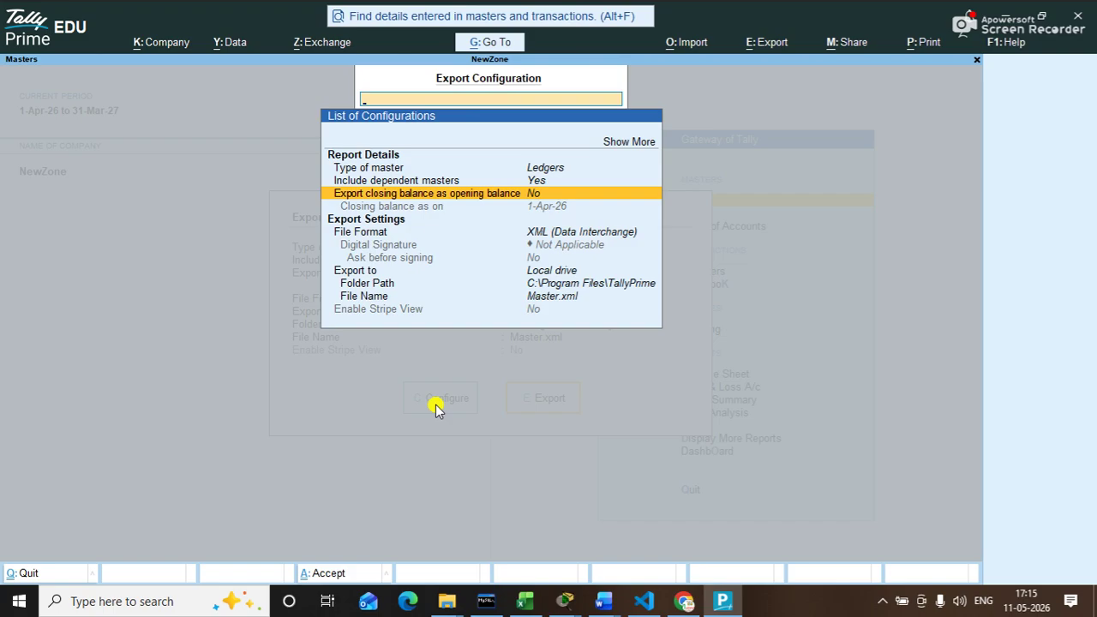
key(Return)
Step: Keep the export file format as XML (Data Interchange)
key(Down)
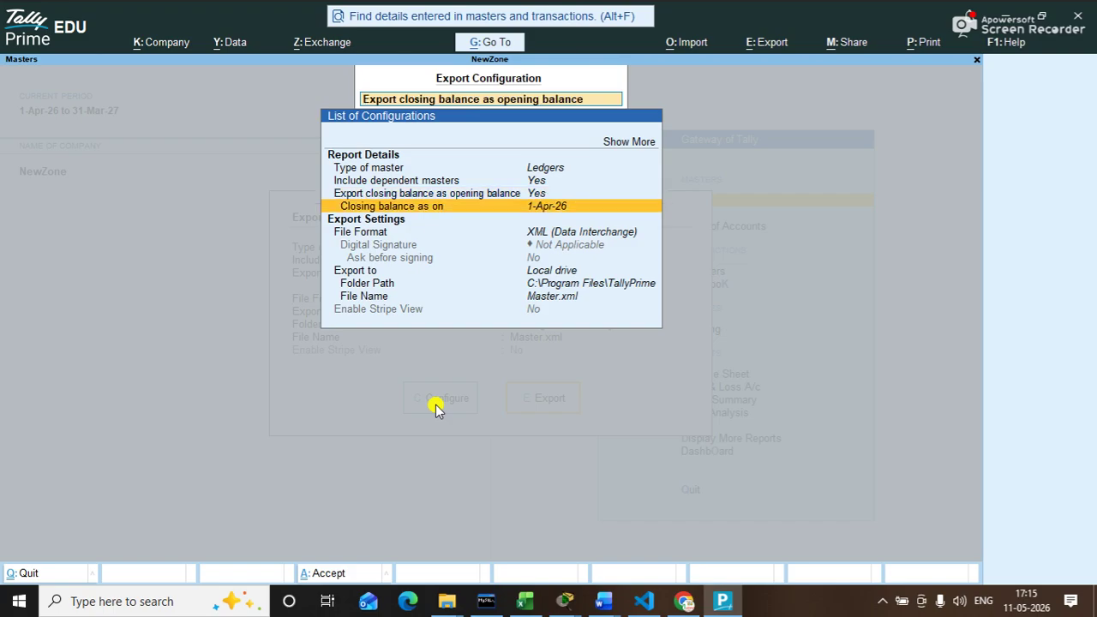
key(Down)
key(Down)
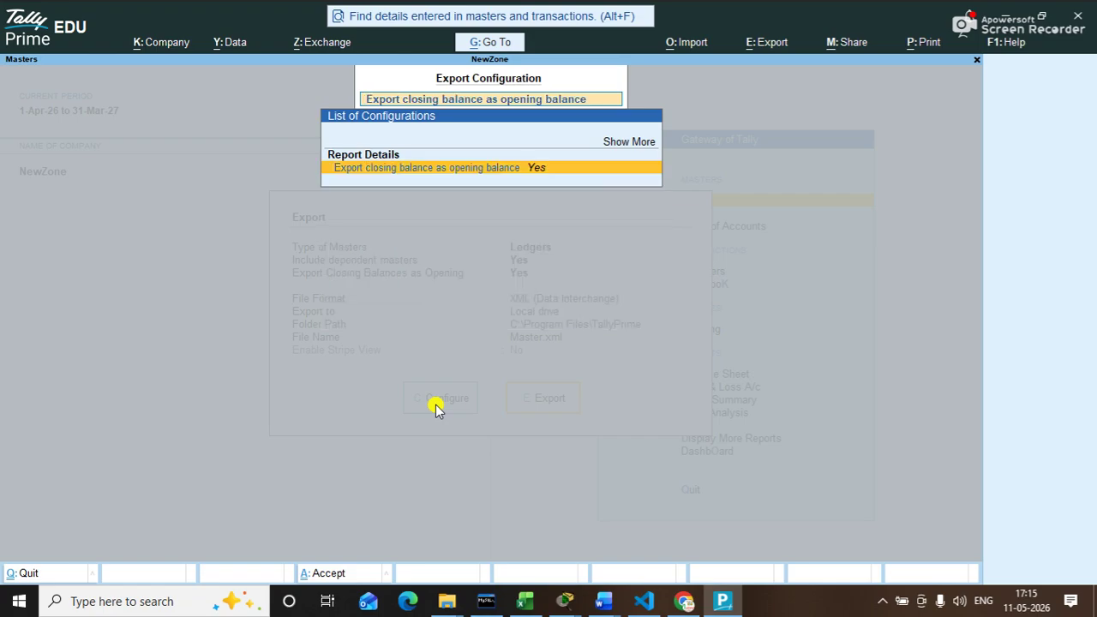
key(BackSpace)
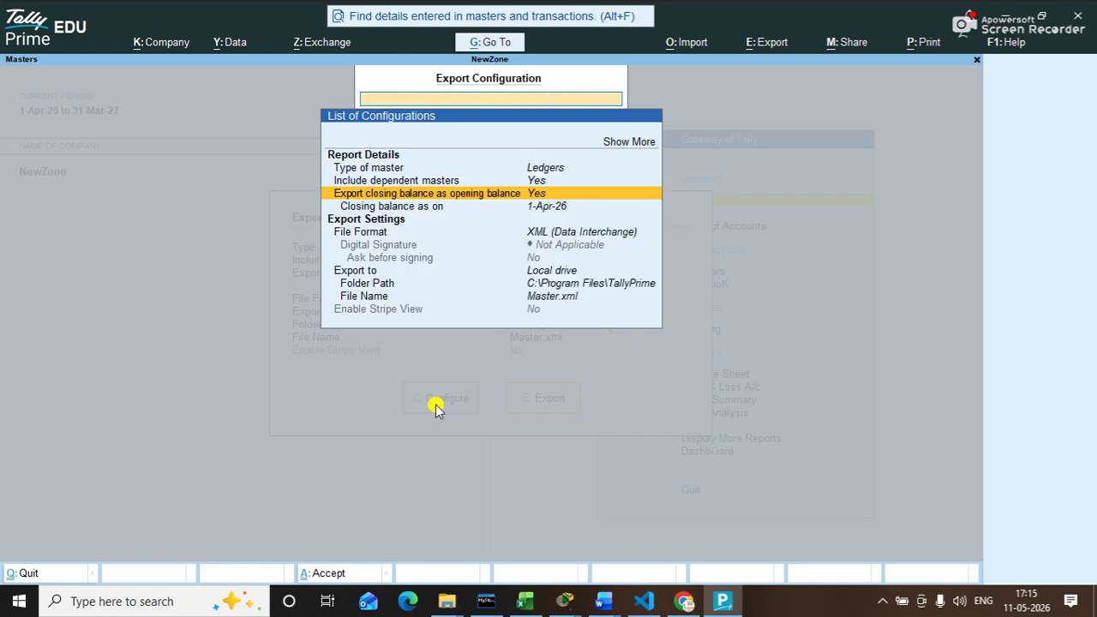
key(Down)
key(Down)
key(Down)
key(Return)
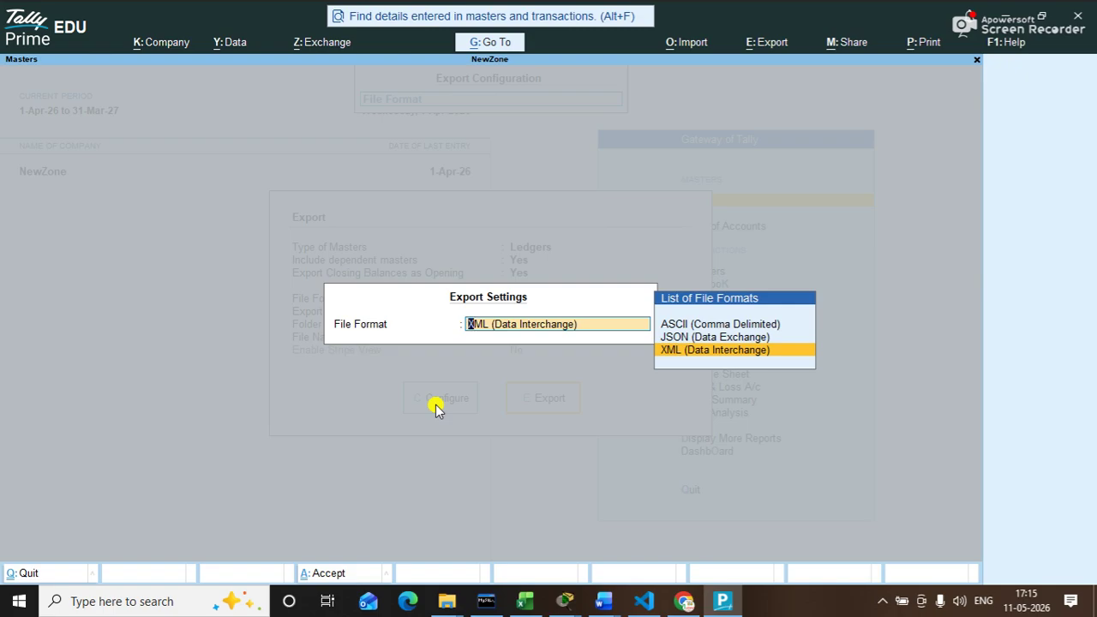
key(Up)
key(Up)
key(Down)
key(Down)
key(Return)
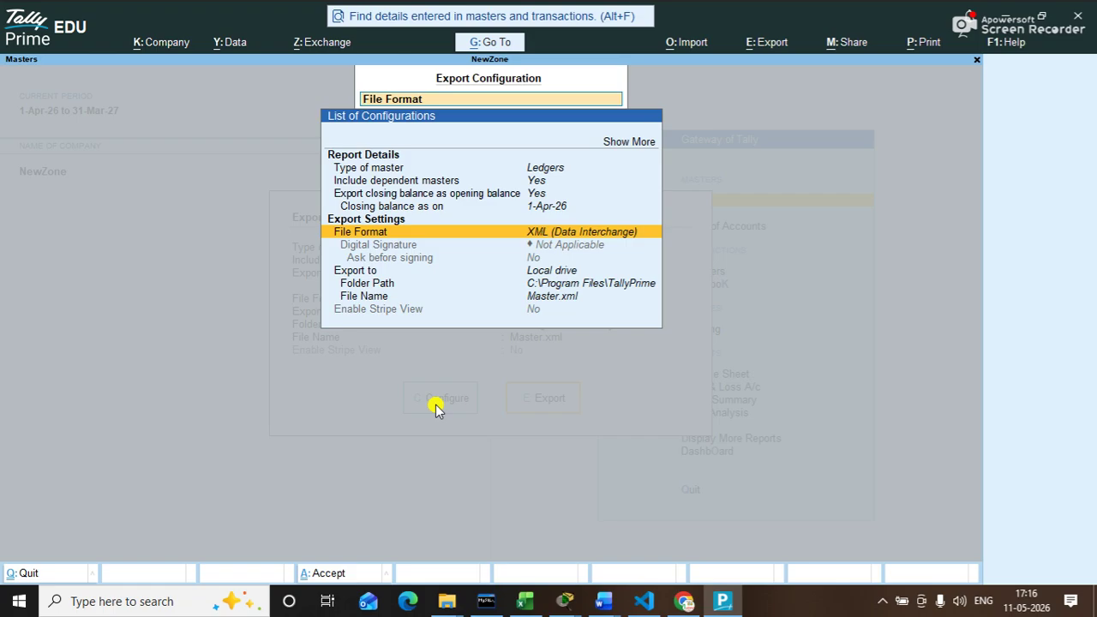
key(Down)
key(Down)
key(Down)
key(Down)
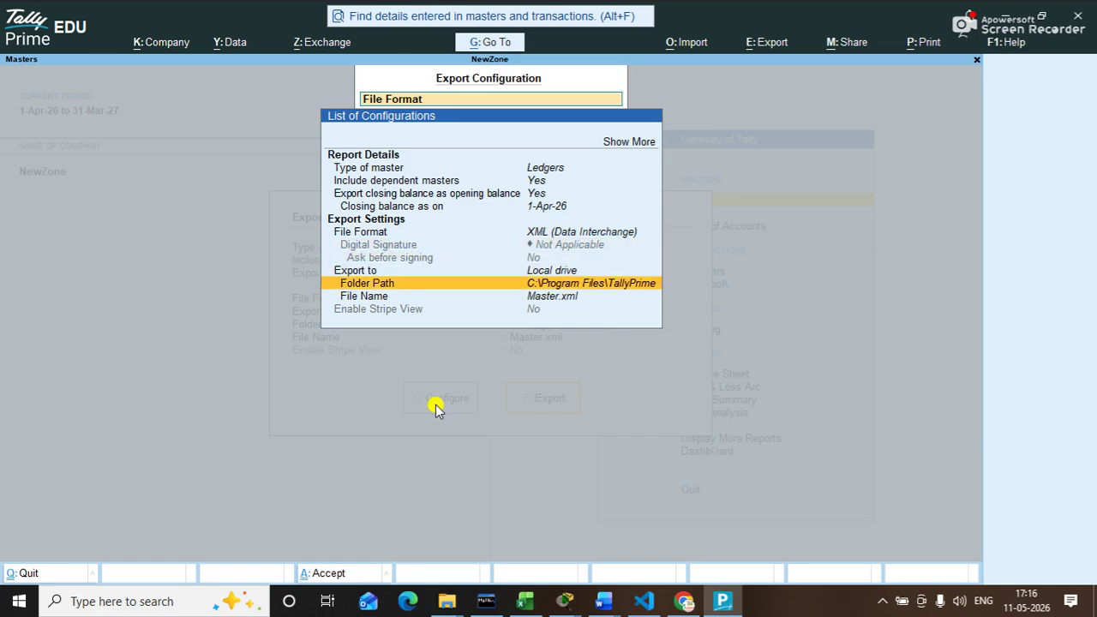
Step: Set the export folder path to the pasted Desktop path plus cd\ and return to the Export summary
key(Return)
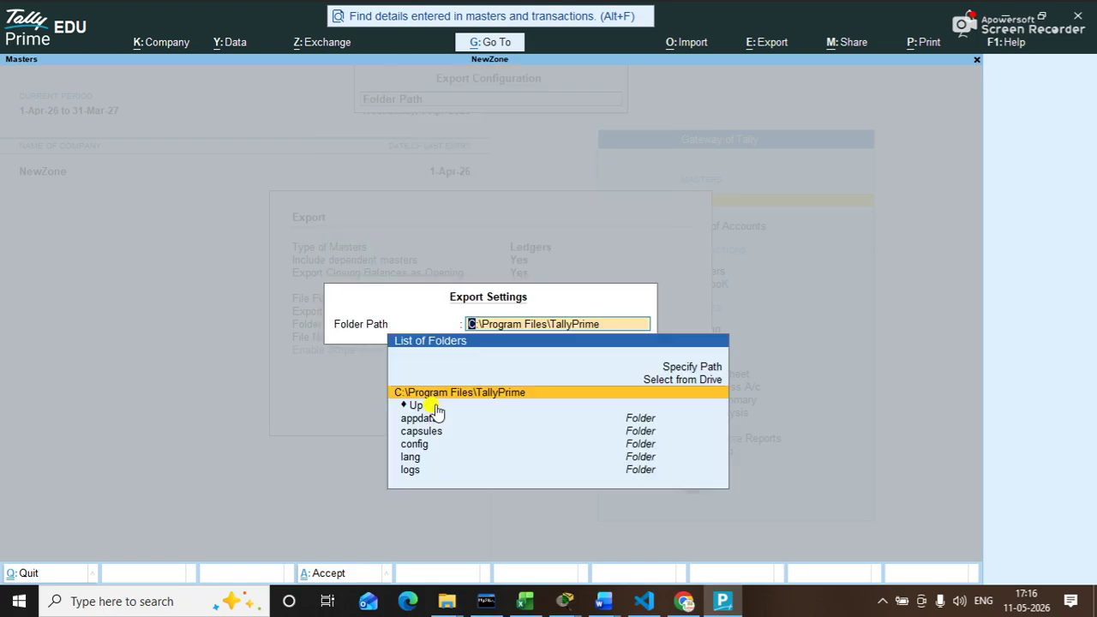
key(Up)
key(Up)
key(Return)
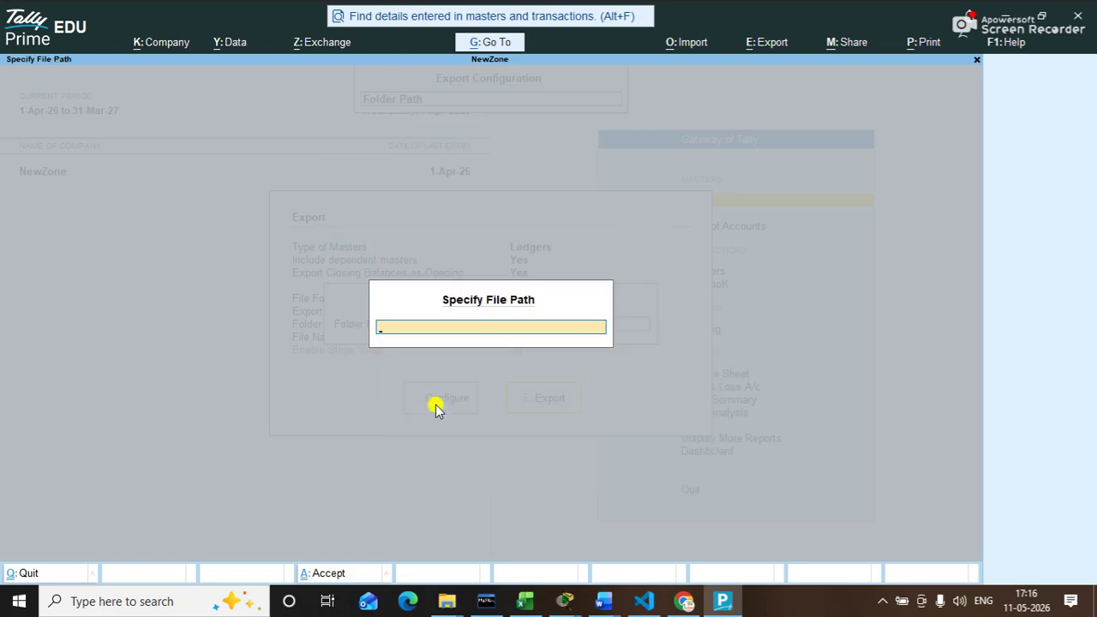
text(C:\Users\ASHOK\Desktop)
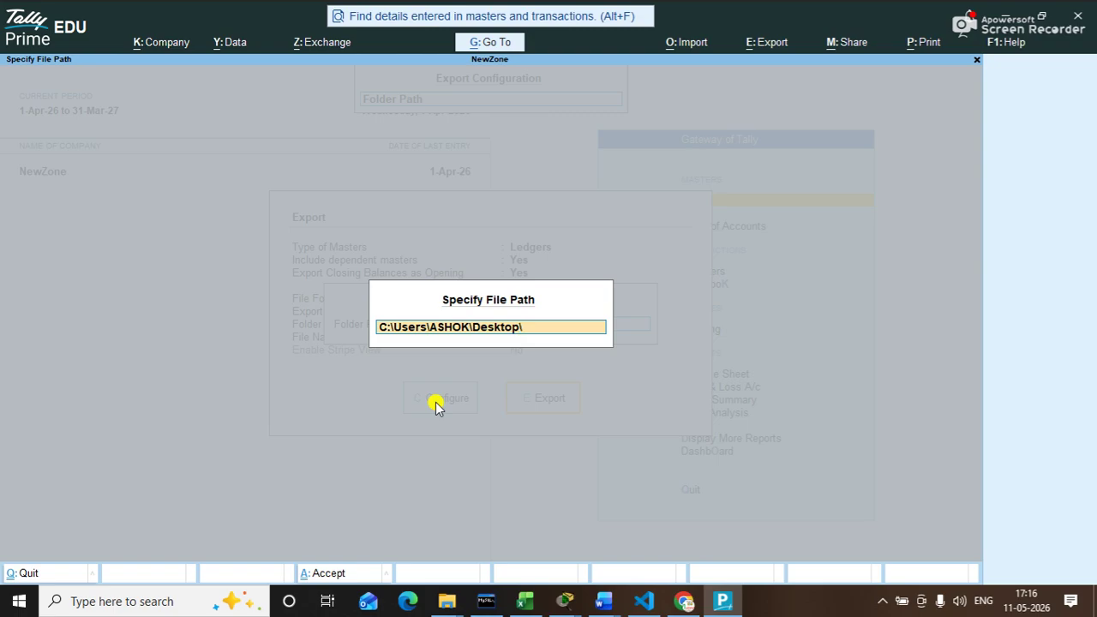
text(cd\)
key(Return)
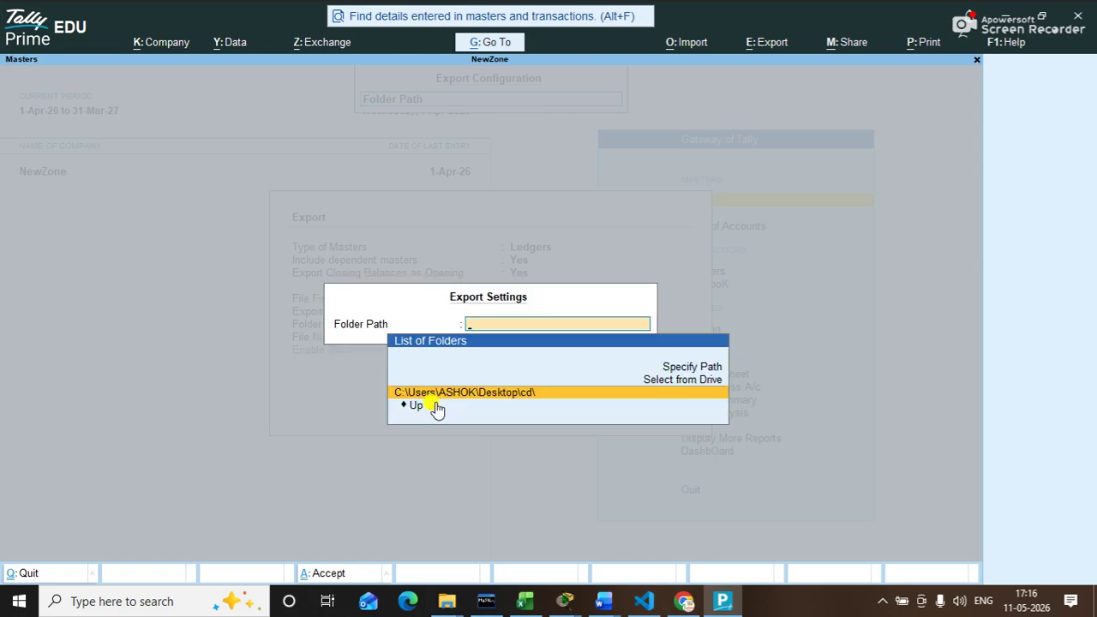
key(Return)
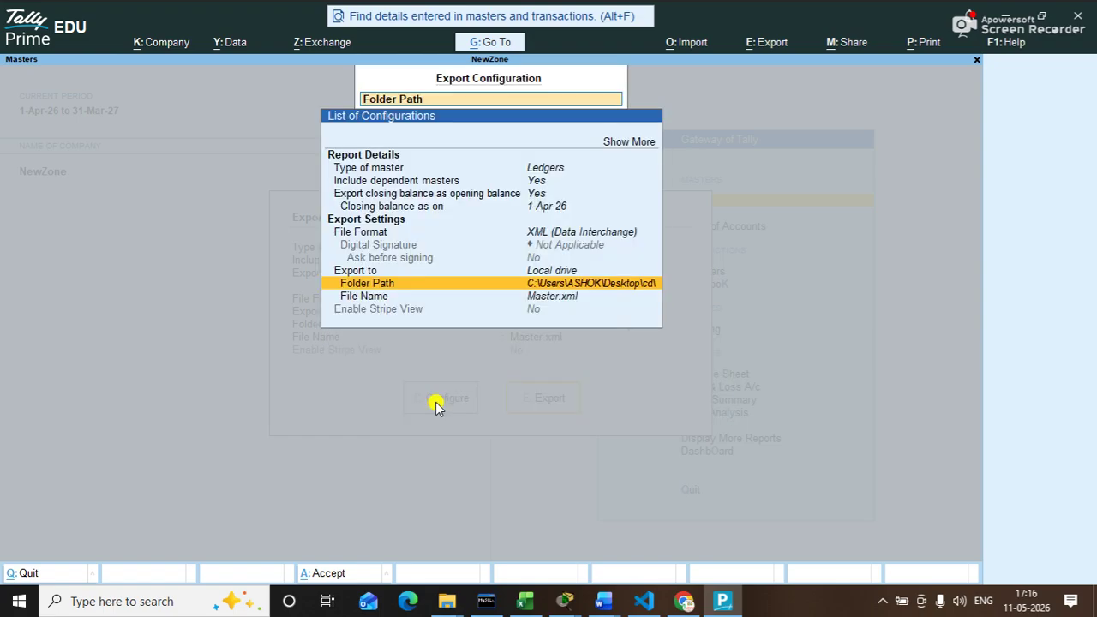
key(Down)
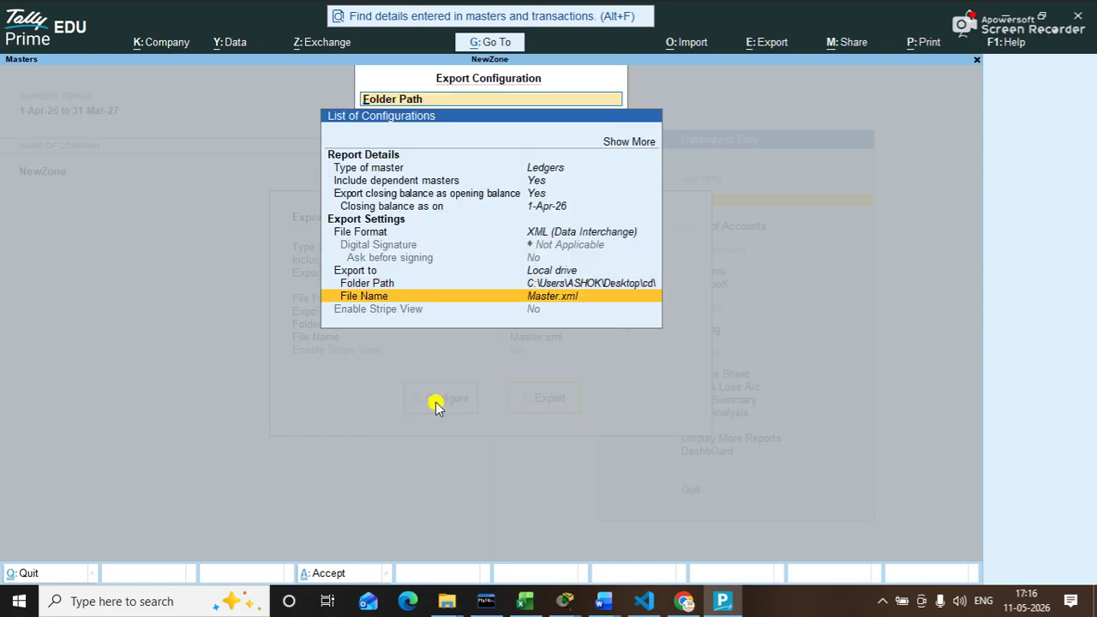
click(435, 406)
key(Escape)
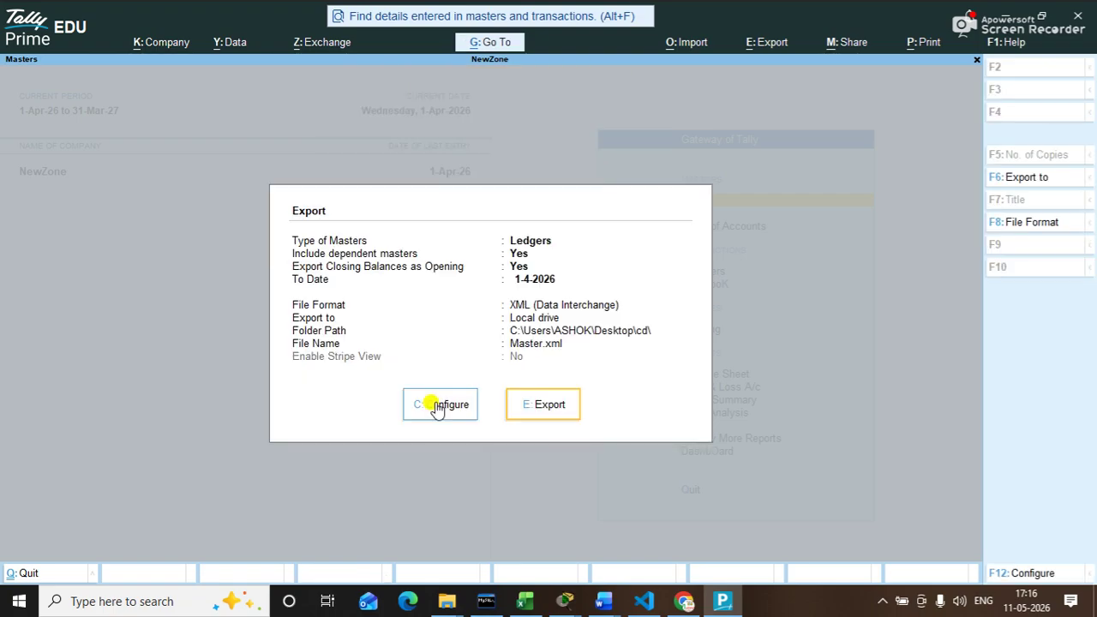
Step: Export the ledgers to the desktop cd folder, then shut the NewZone company
click(554, 410)
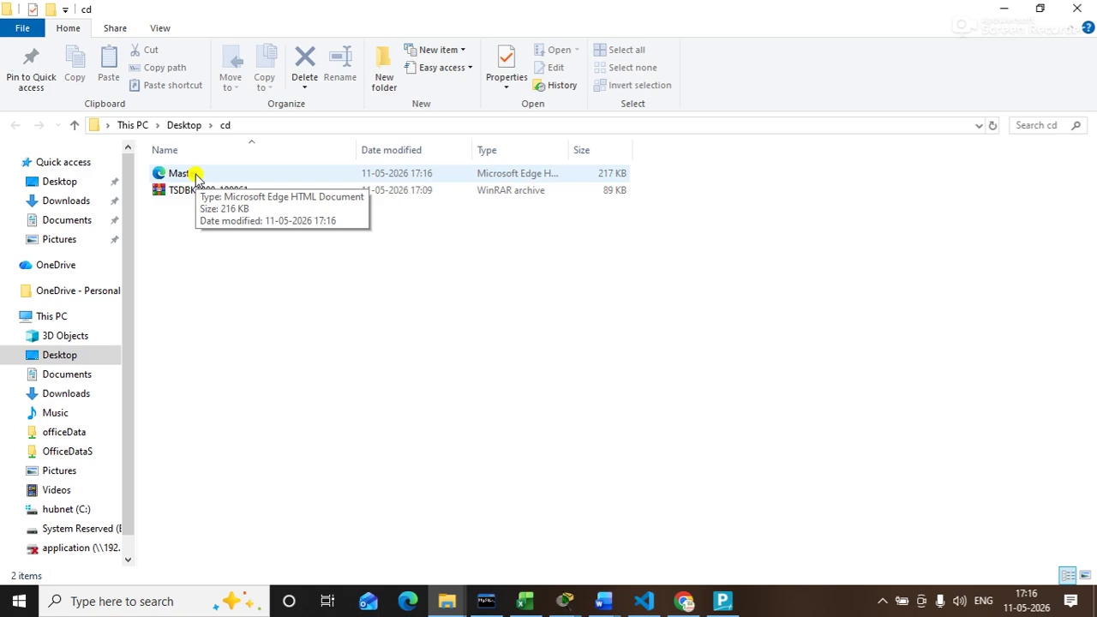
click(1078, 9)
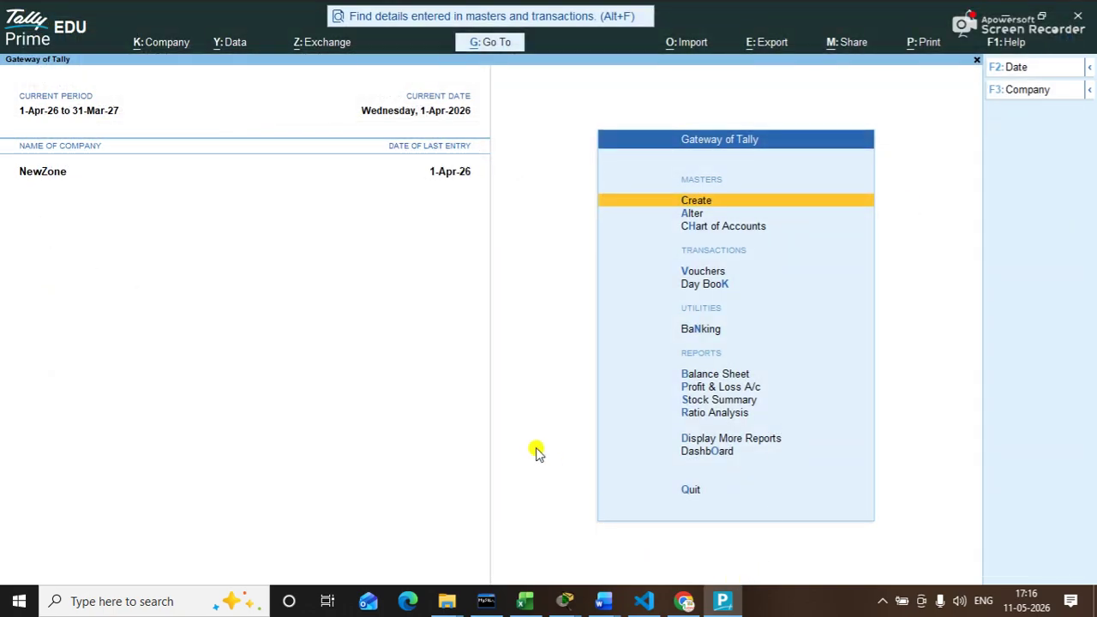
key(ctrl+F3)
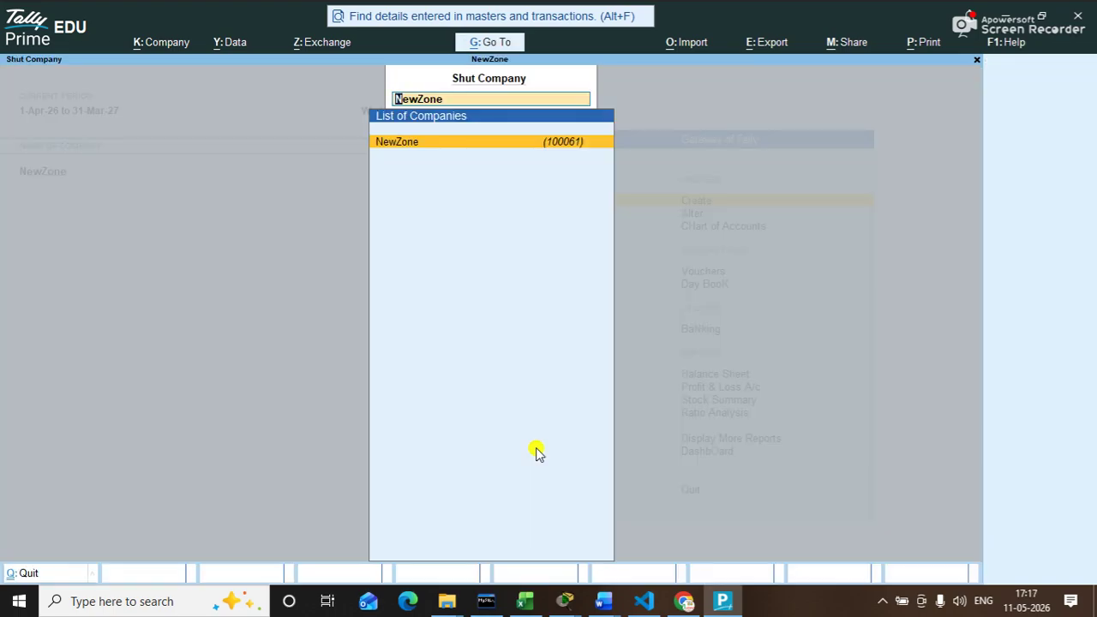
key(Return)
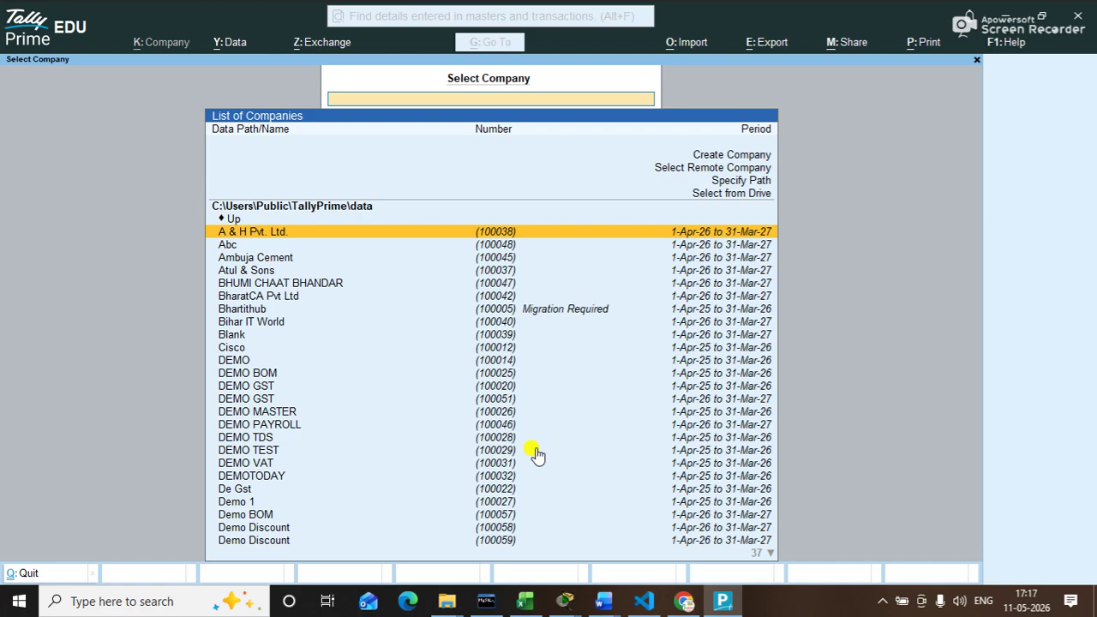
Step: Create a new company named 'Demo Import' with state Bihar and save it
key(Up)
key(Up)
key(Up)
key(Up)
key(Up)
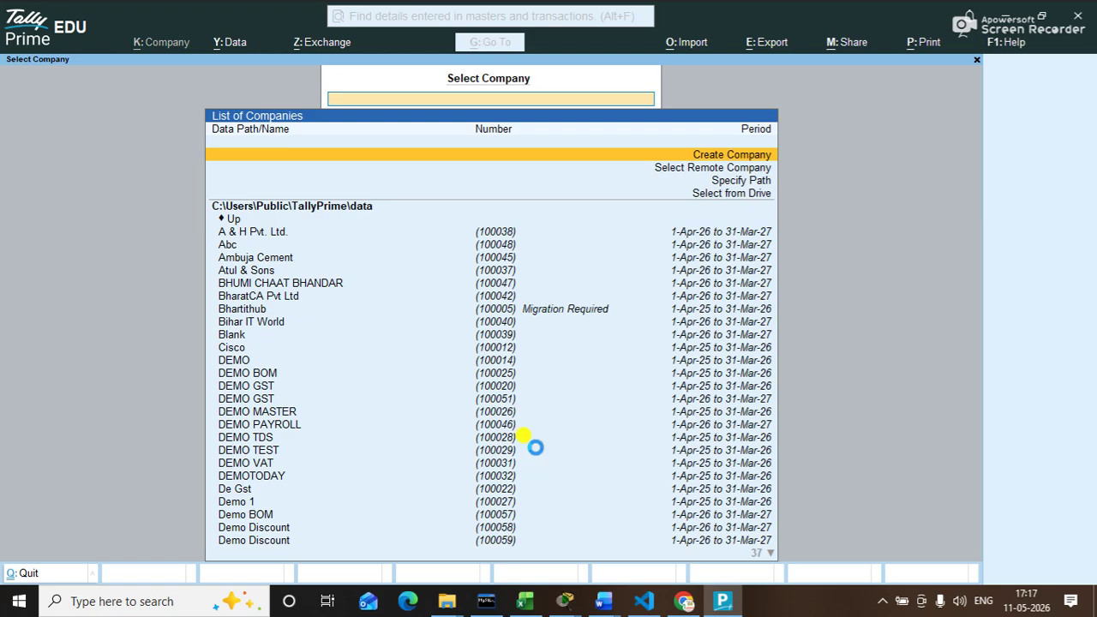
key(Return)
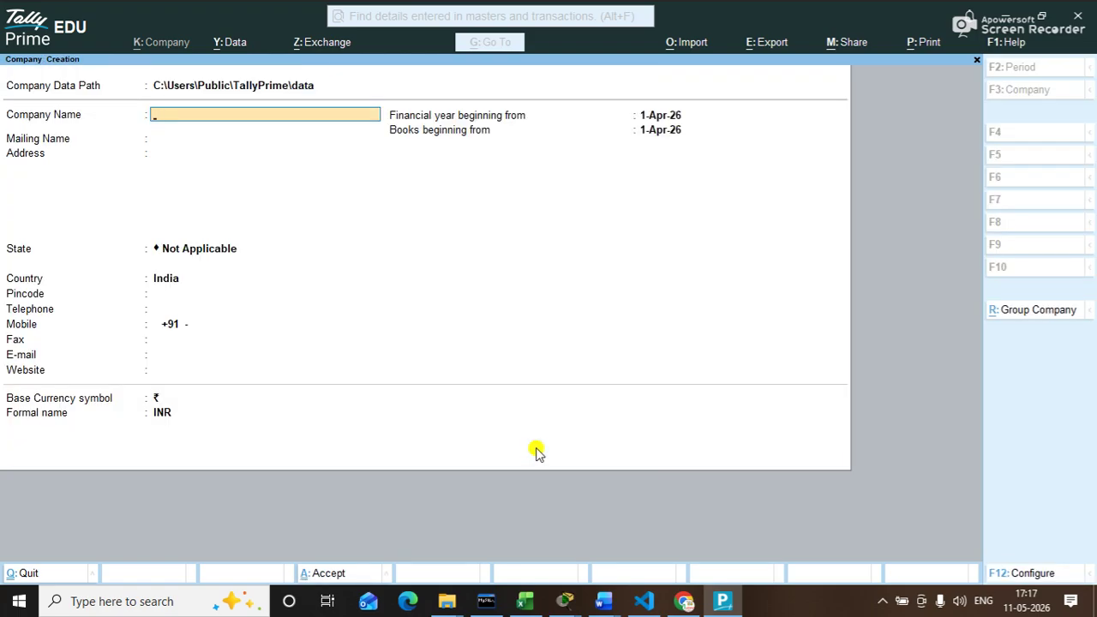
text(Test)
key(BackSpace)
key(BackSpace)
key(BackSpace)
text(Demo Impor)
key(Return)
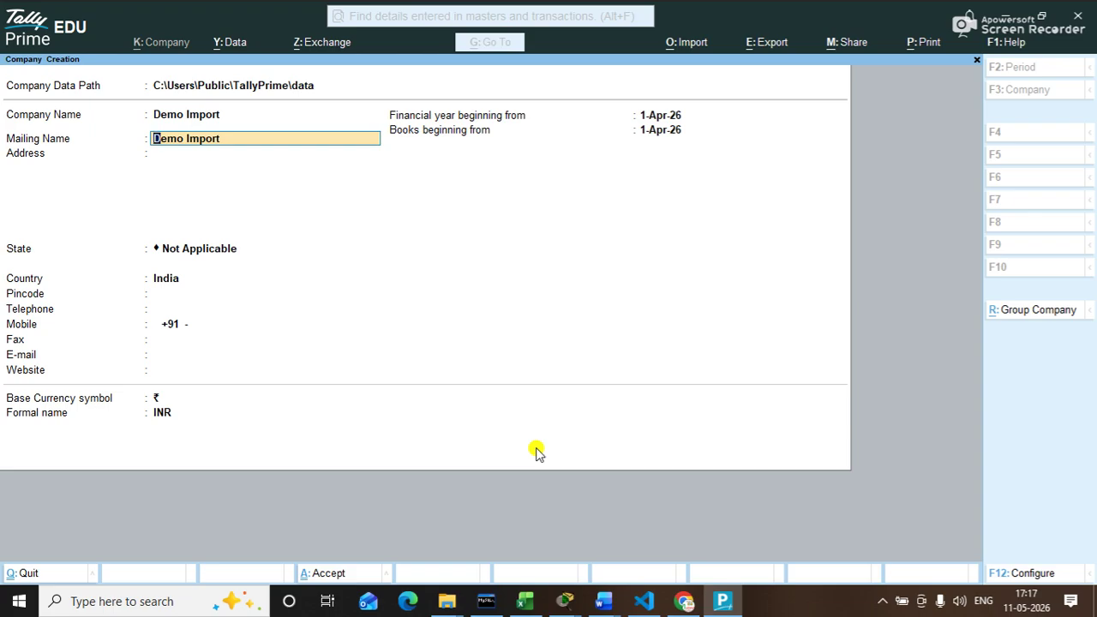
key(Return)
key(Return)
text(b)
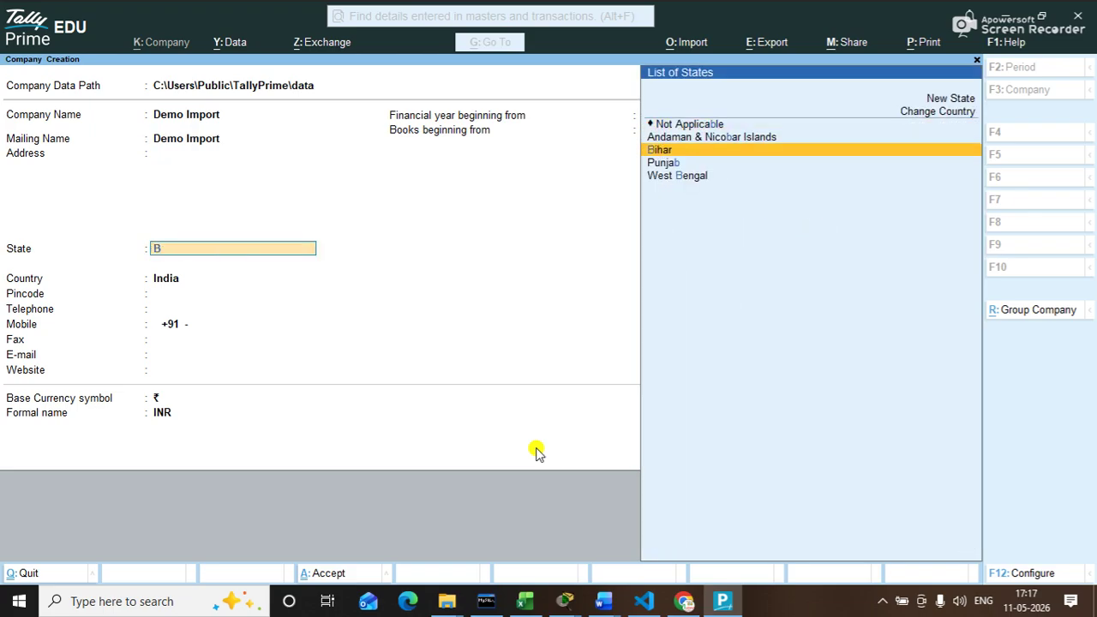
key(Return)
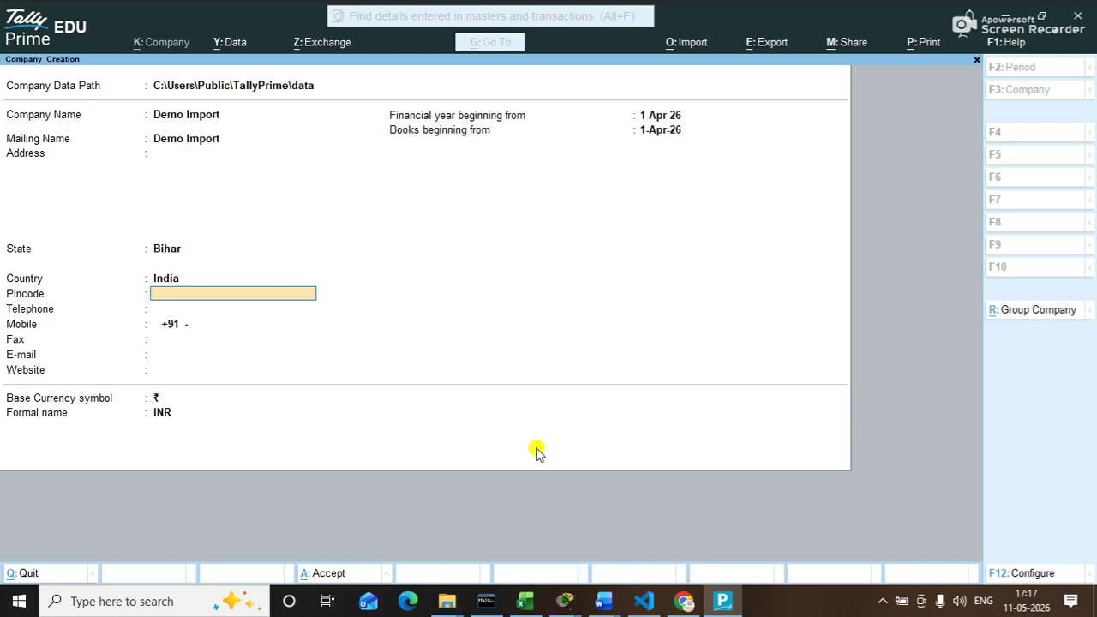
key(ctrl)
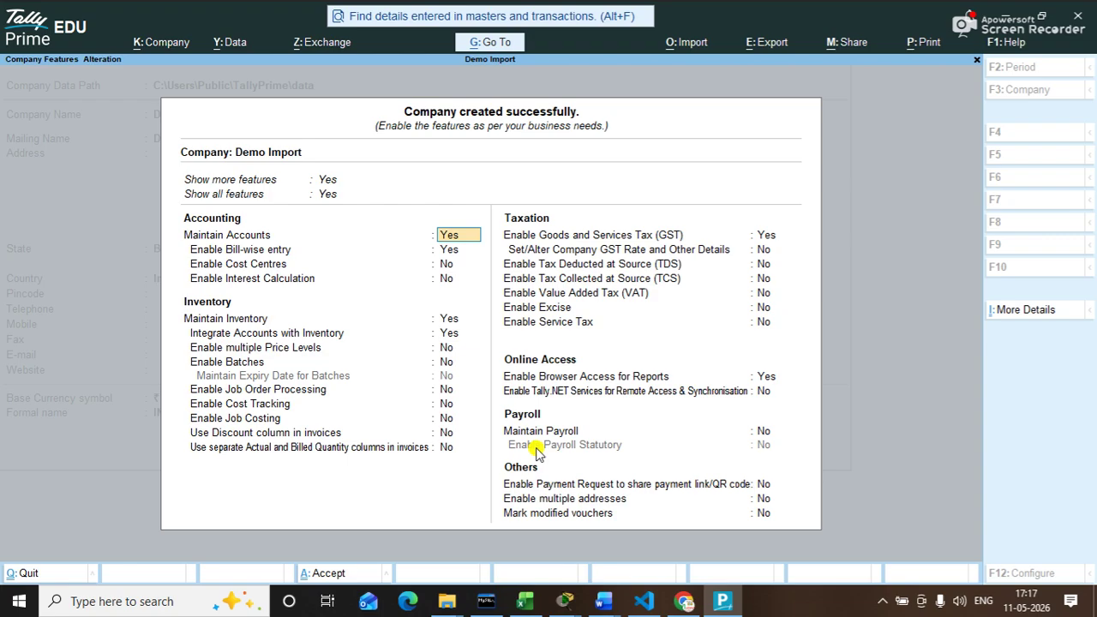
Step: Accept Demo Import's features and check its only ledgers are Cash and Profit & Loss A/c
key(ctrl+a)
key(Down)
key(Down)
key(Down)
key(Down)
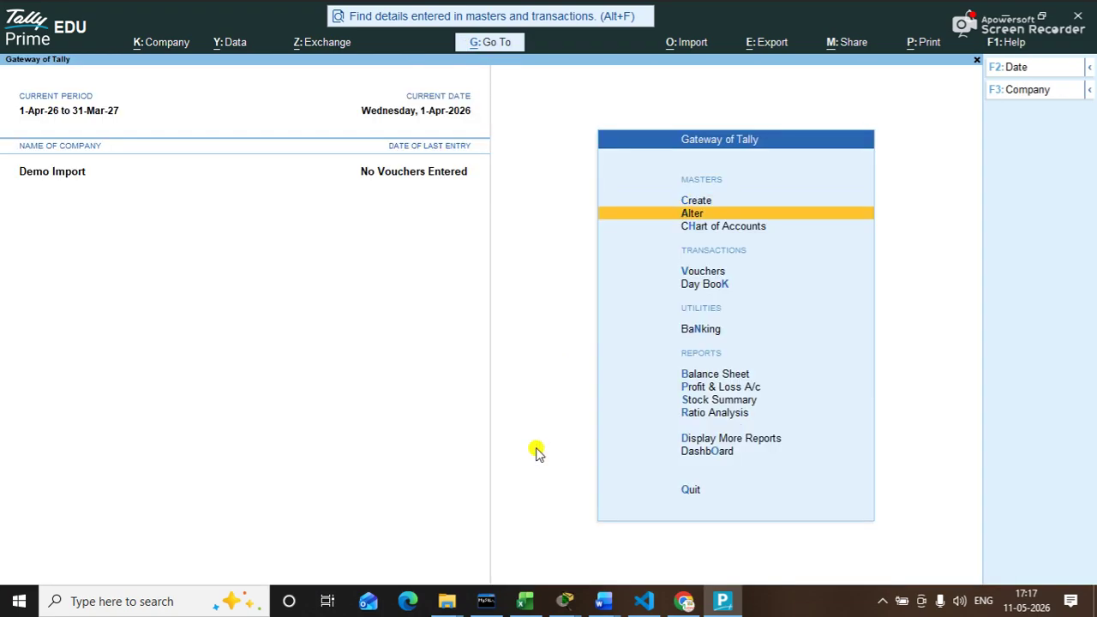
key(Up)
key(Up)
key(Up)
key(Return)
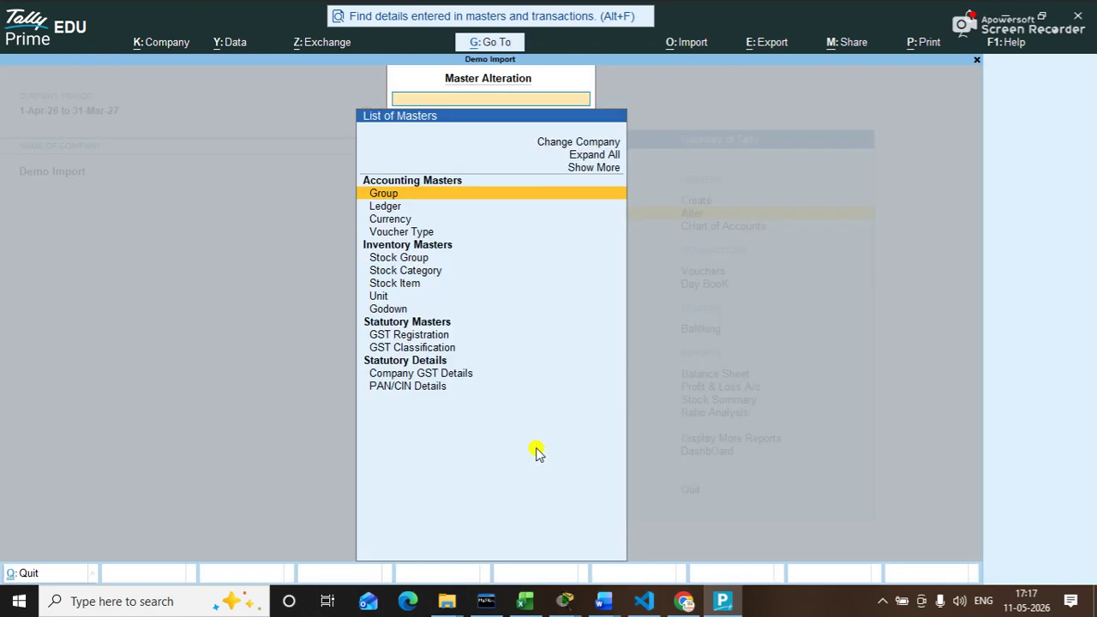
key(Down)
key(Return)
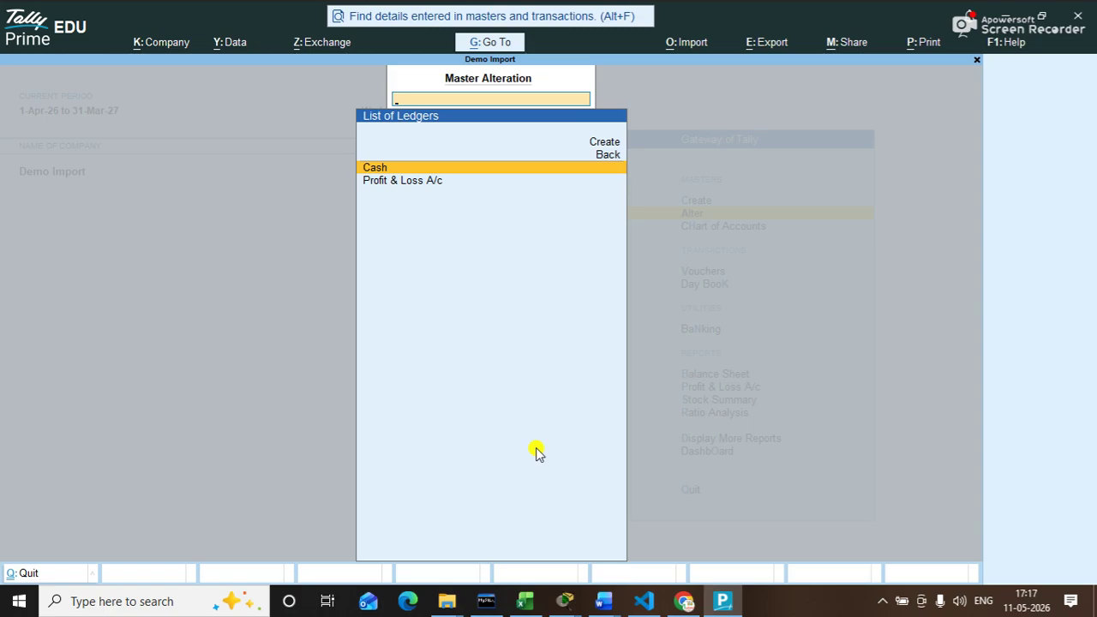
key(Escape)
key(Escape)
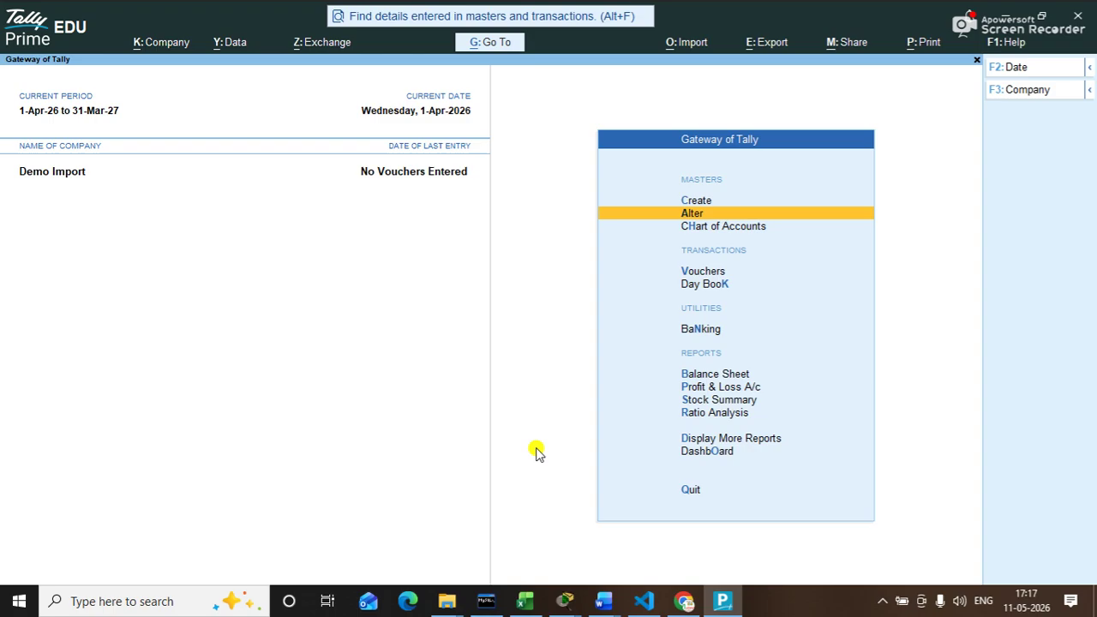
Step: Start a masters import with XML (Data Interchange) as the file format
key(alt+o)
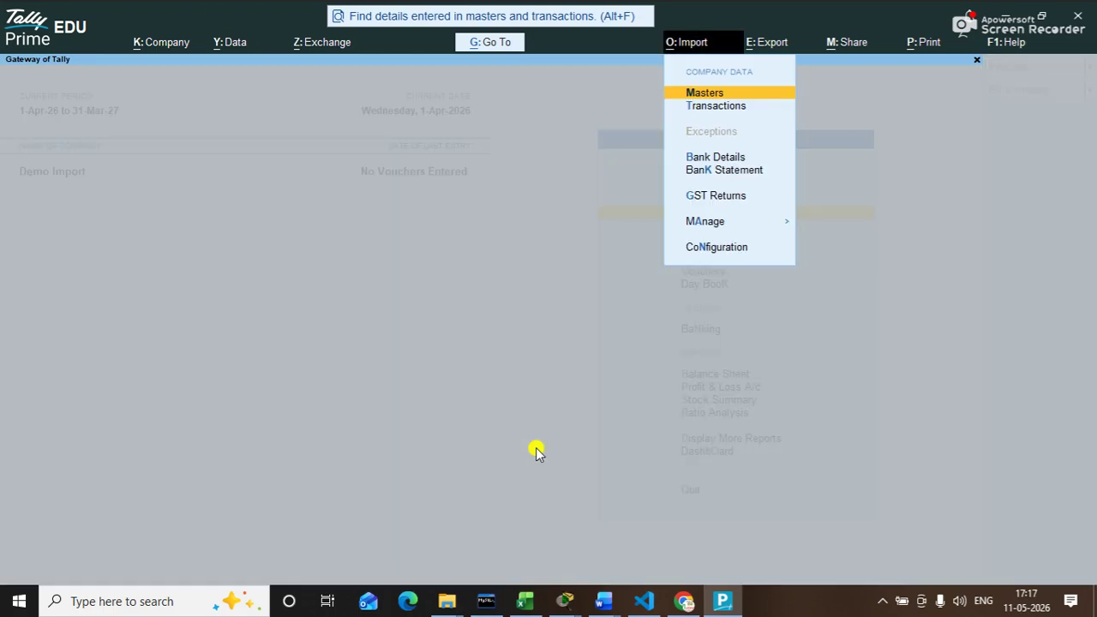
key(Down)
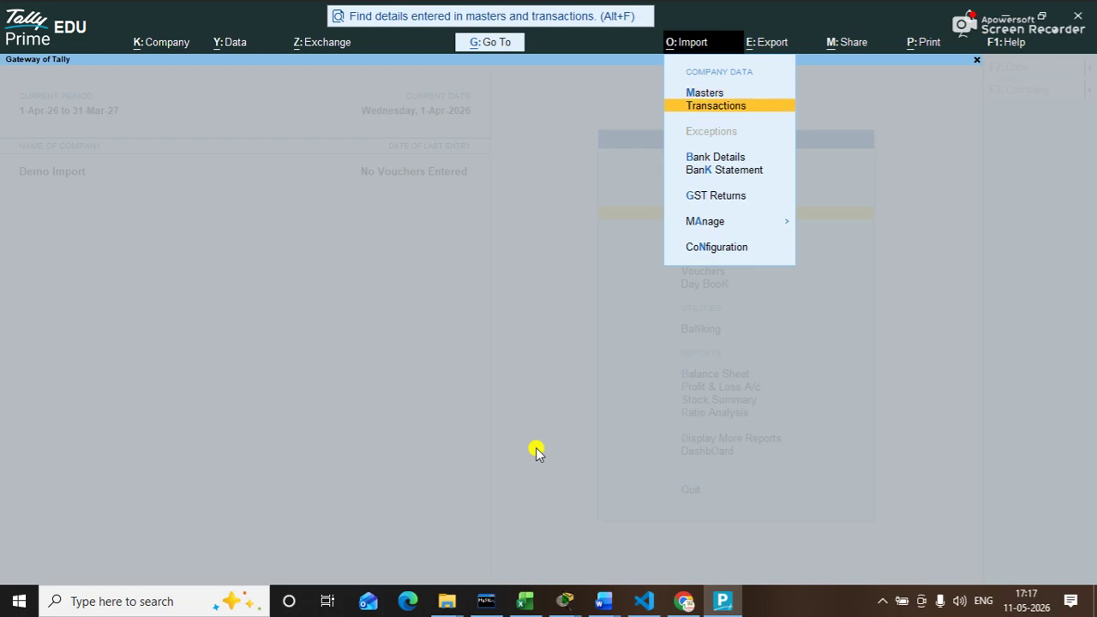
key(Up)
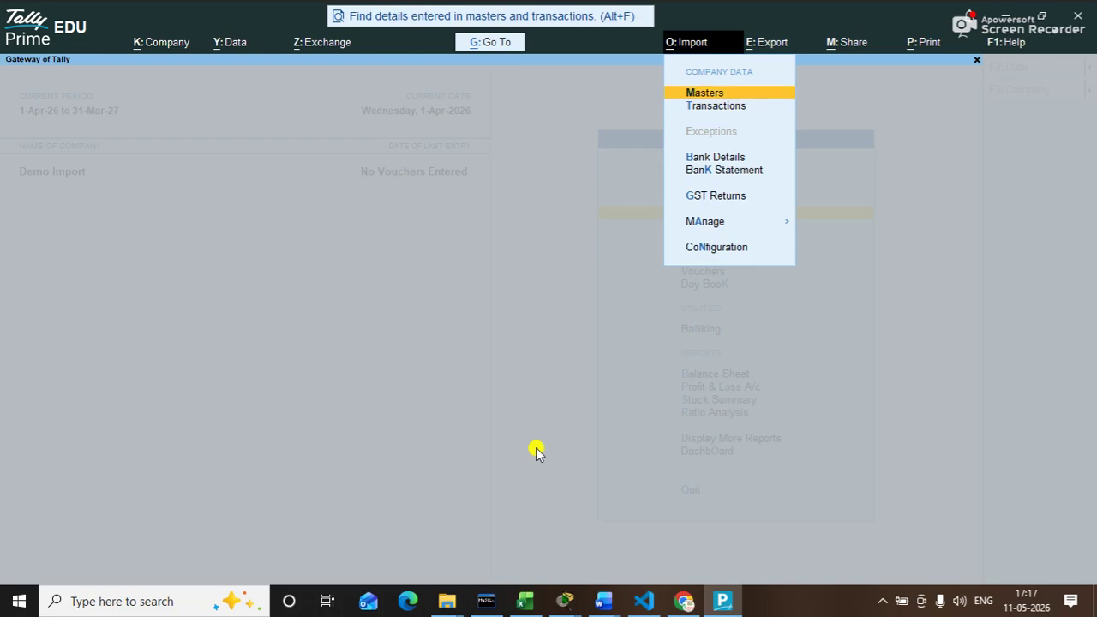
key(Return)
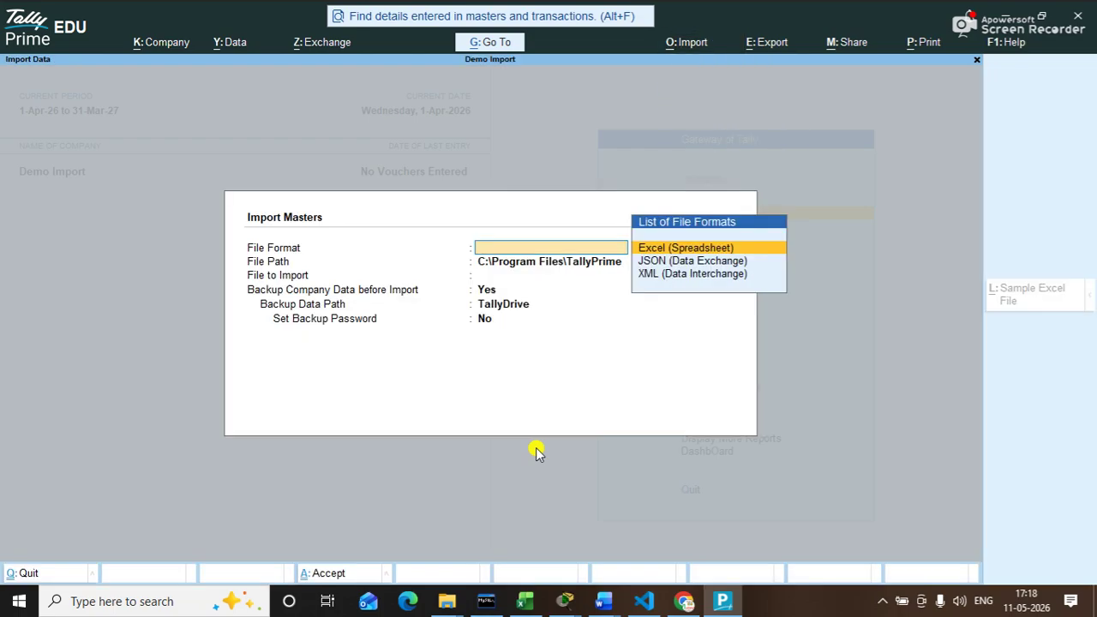
key(Down)
key(Down)
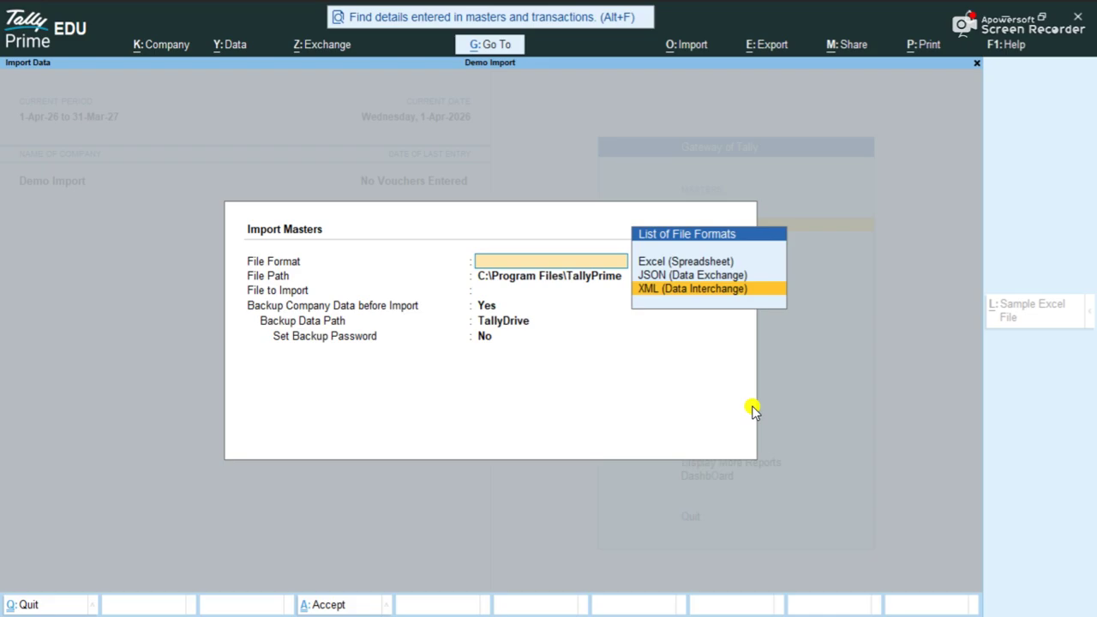
key(Return)
key(Return)
key(Return)
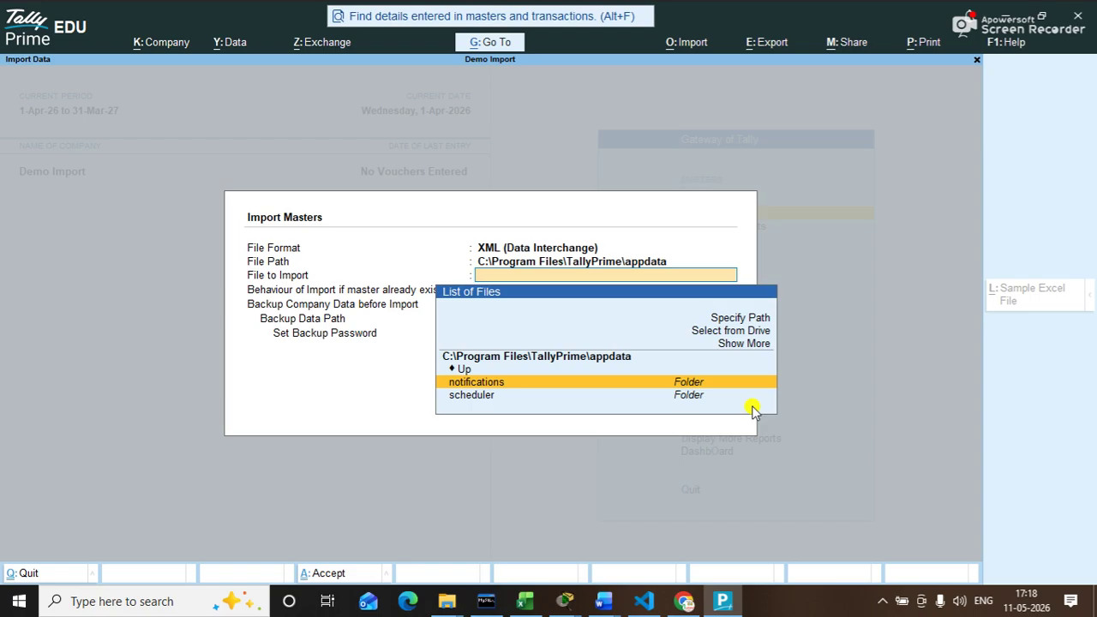
Step: Set the import path to the desktop cd folder and pick Master.xml
key(BackSpace)
key(BackSpace)
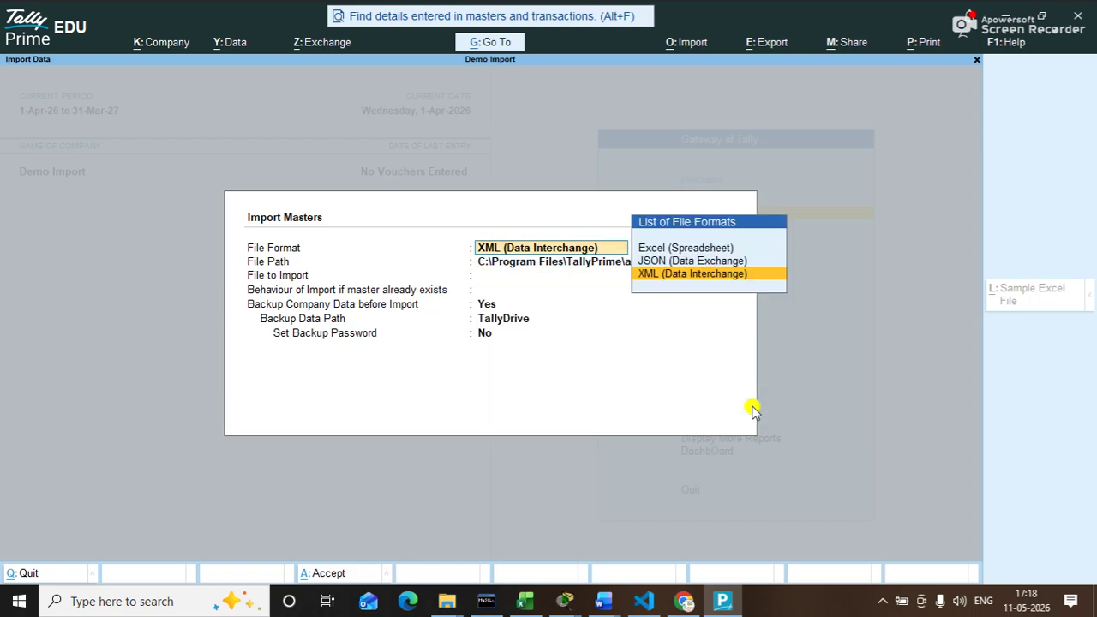
key(Return)
key(Return)
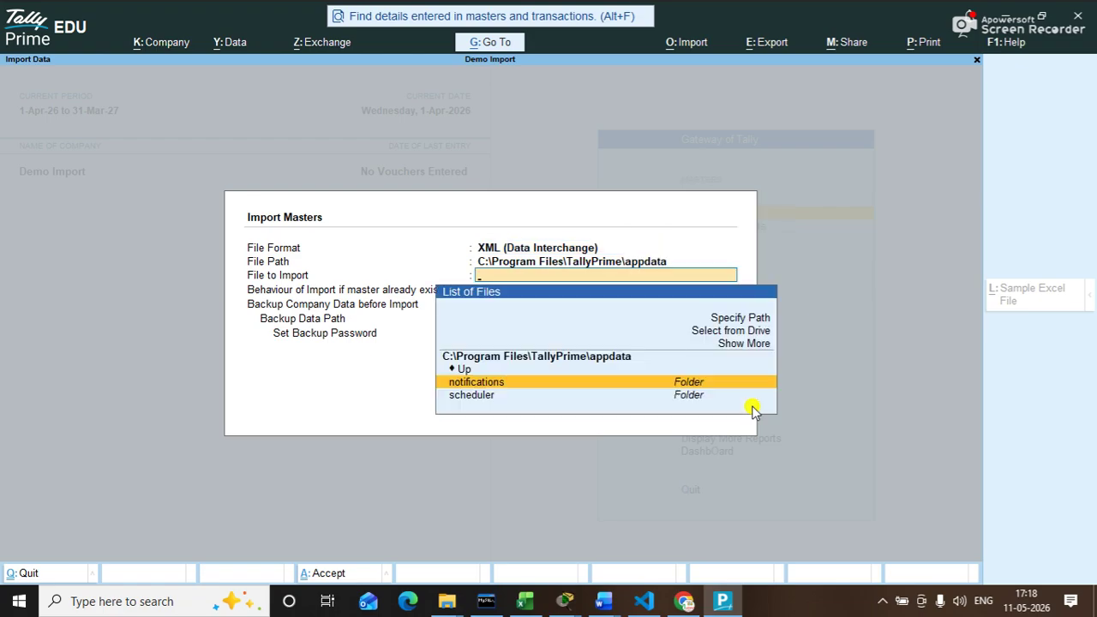
key(Up)
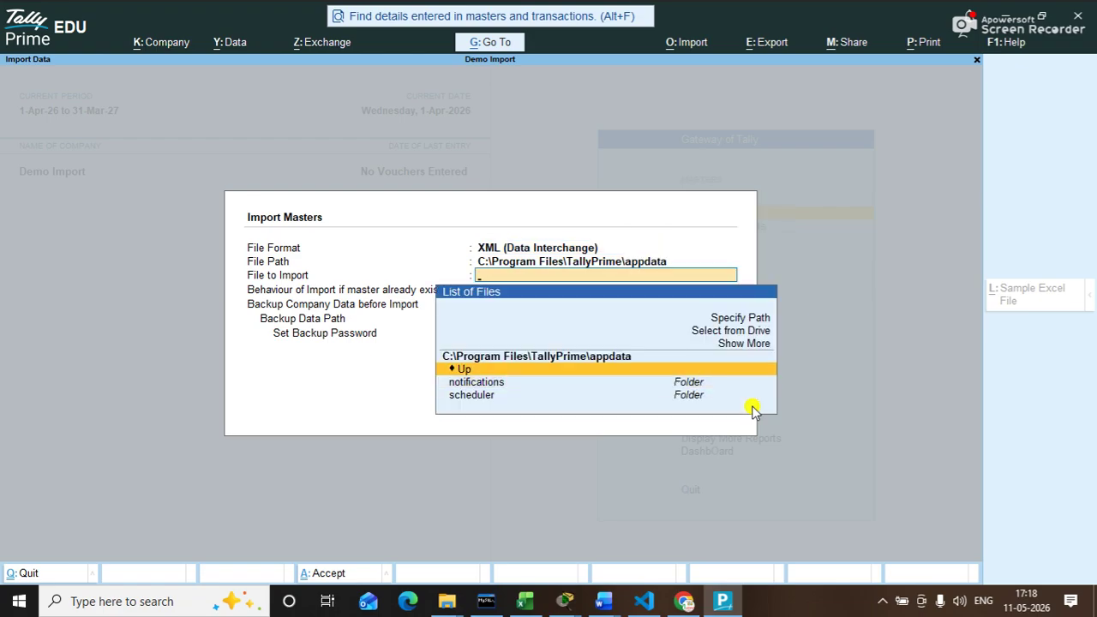
key(Up)
key(Up)
key(Up)
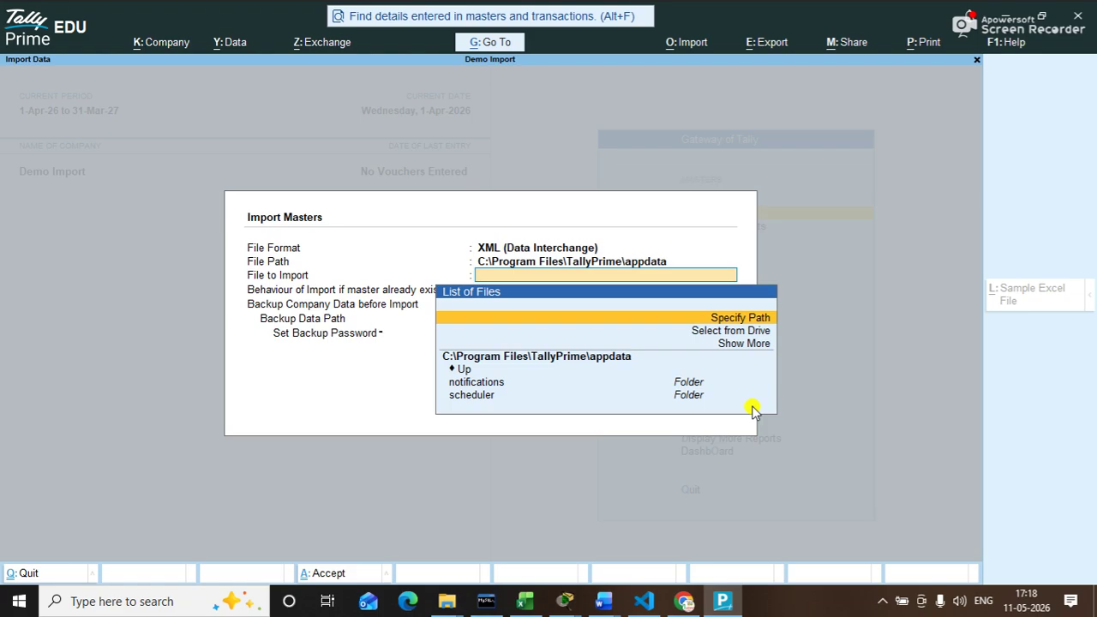
key(Return)
key(ctrl+alt+v)
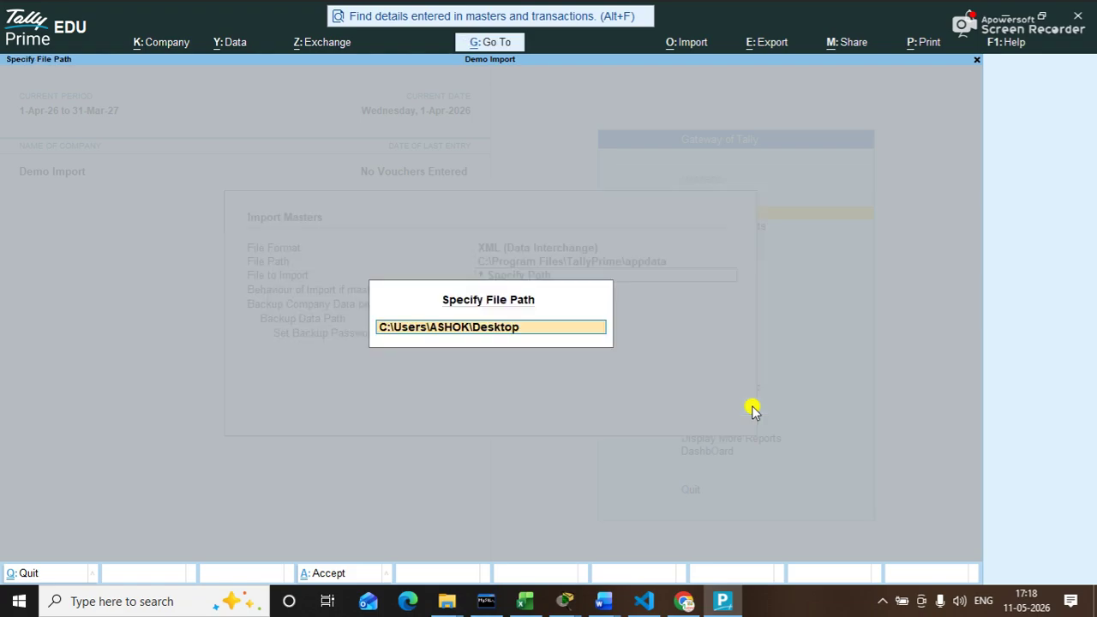
text(\cd\)
key(Return)
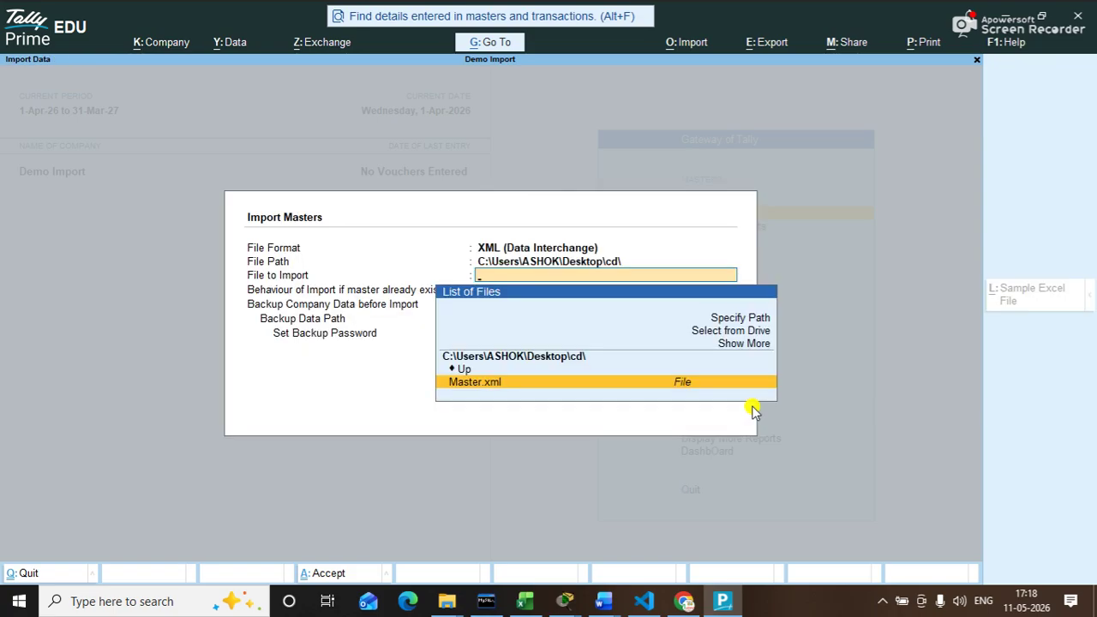
key(Return)
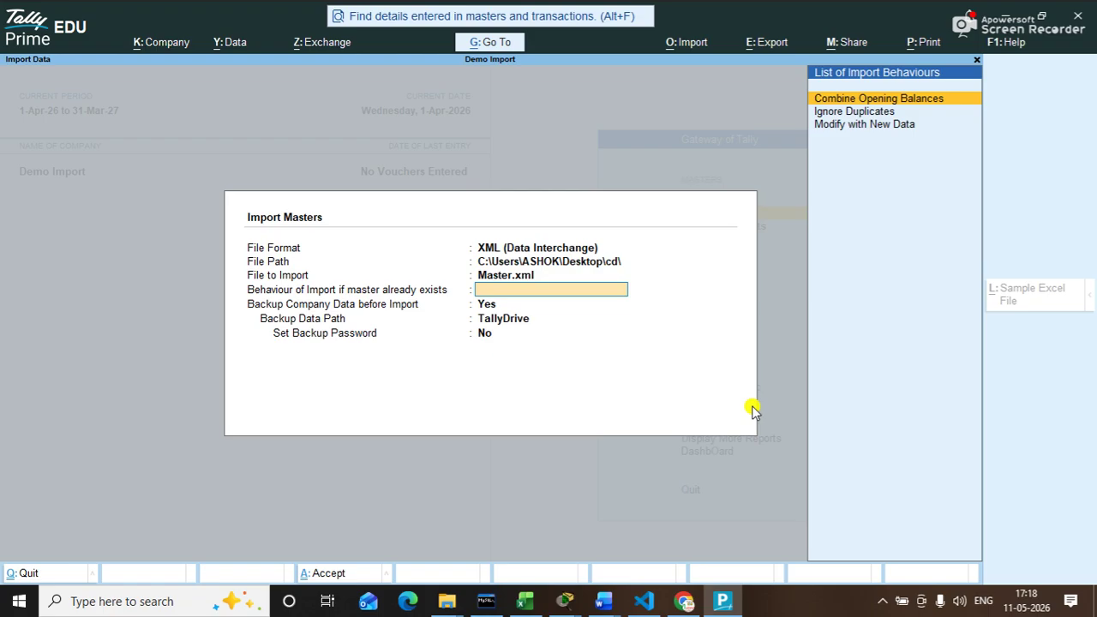
Step: Choose Ignore Duplicates, answer No to backup, and run the import
key(Down)
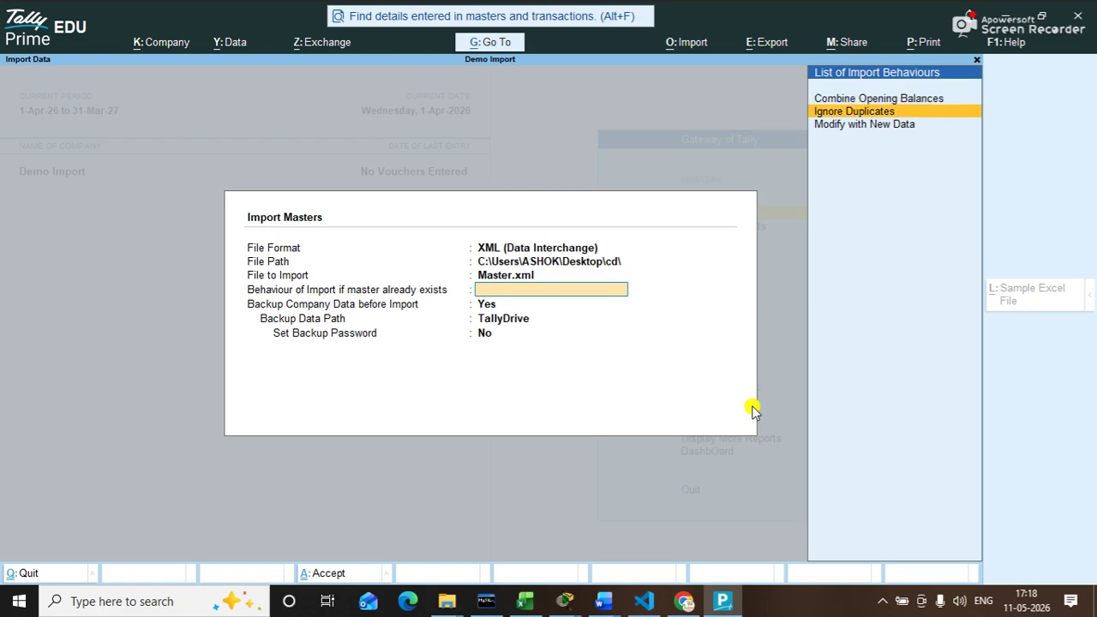
key(Return)
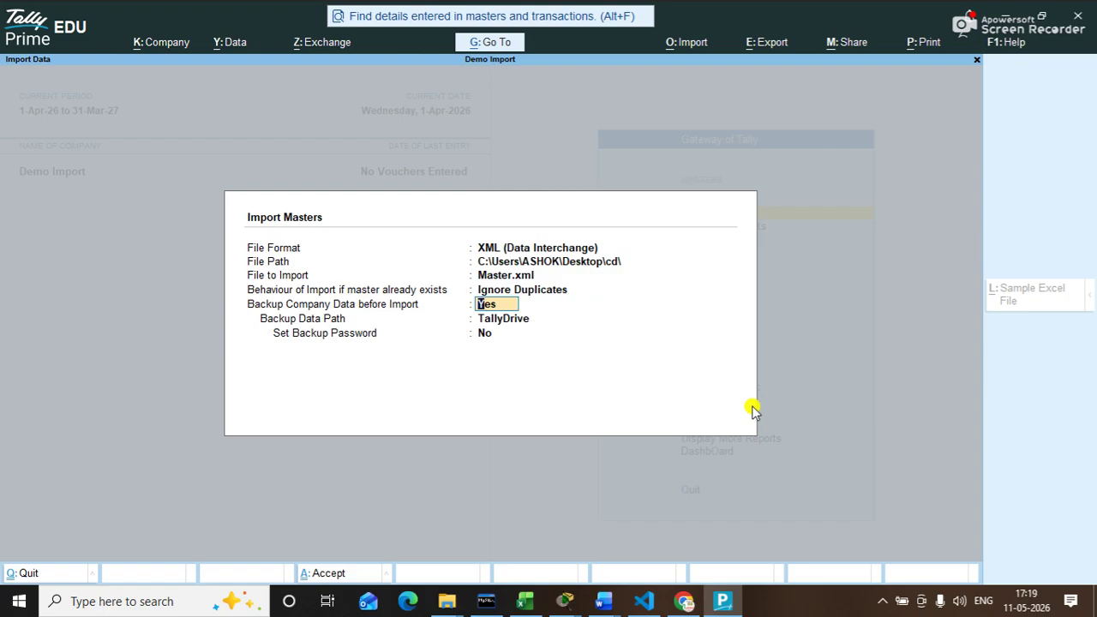
text(n)
key(Return)
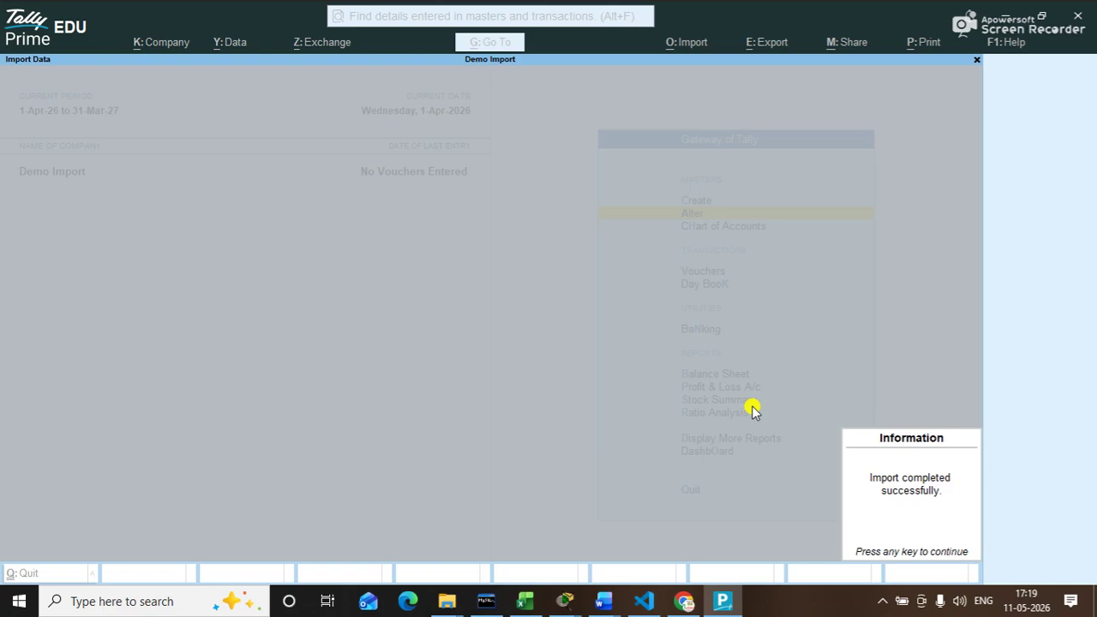
key(Return)
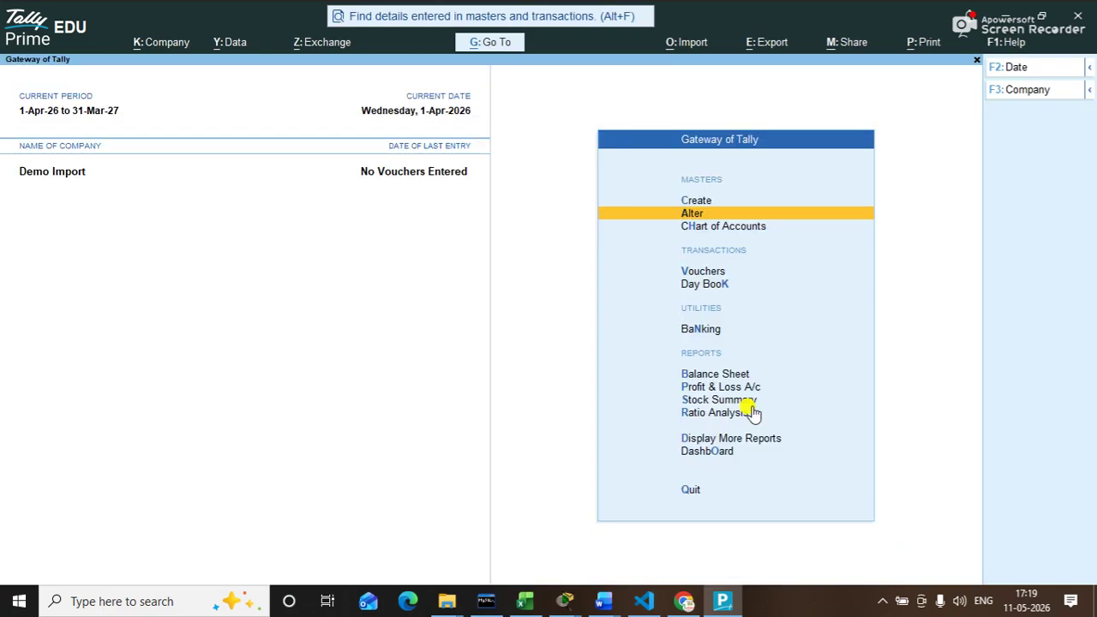
key(Return)
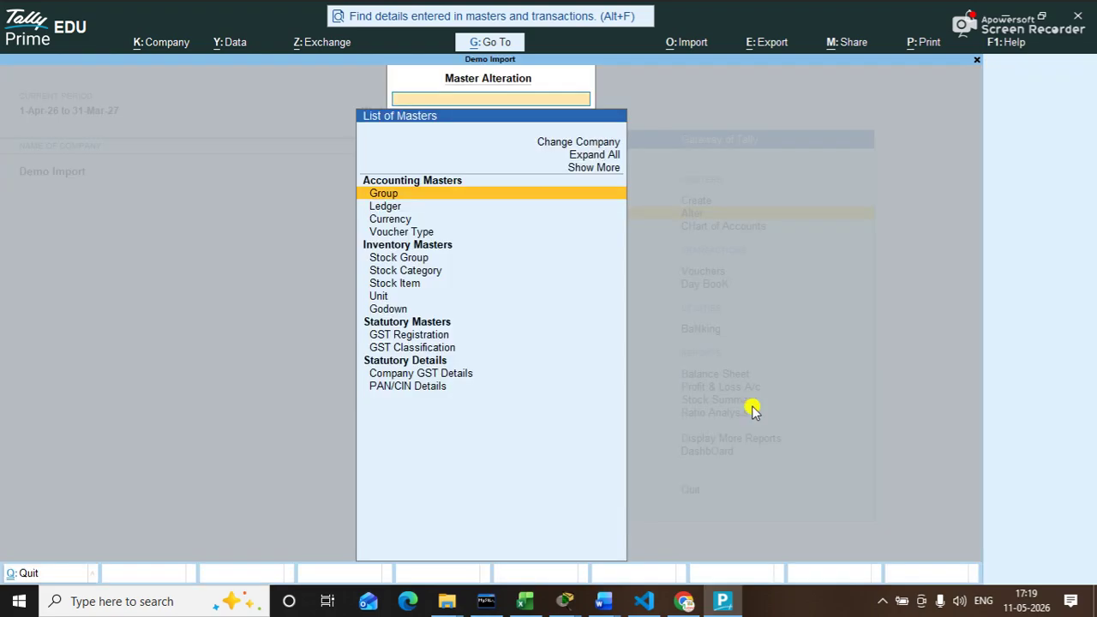
key(Down)
key(Return)
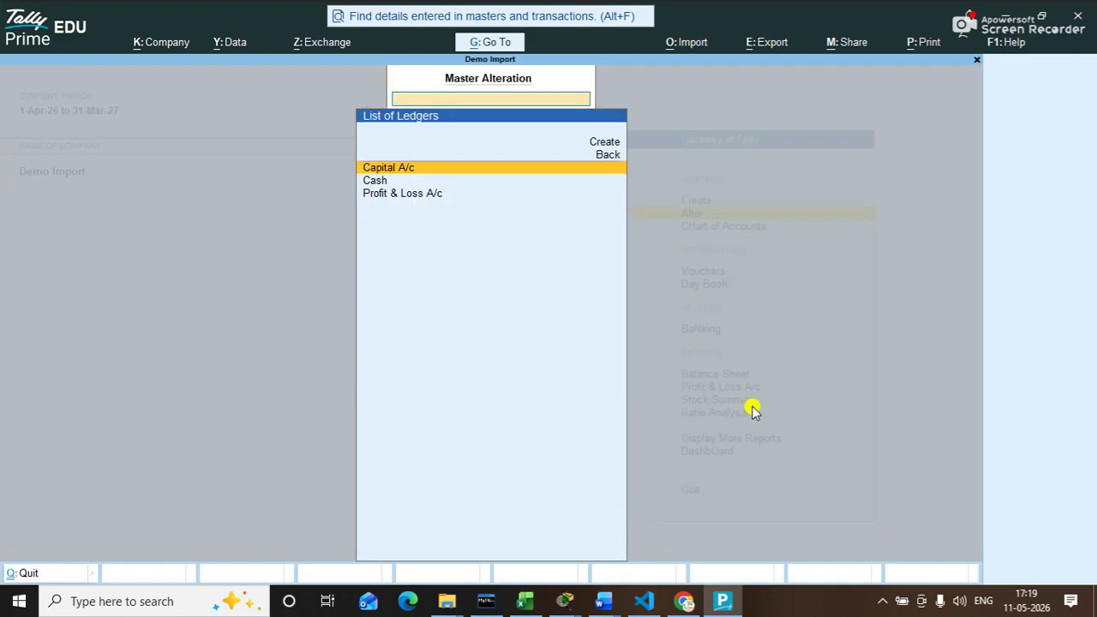
key(Return)
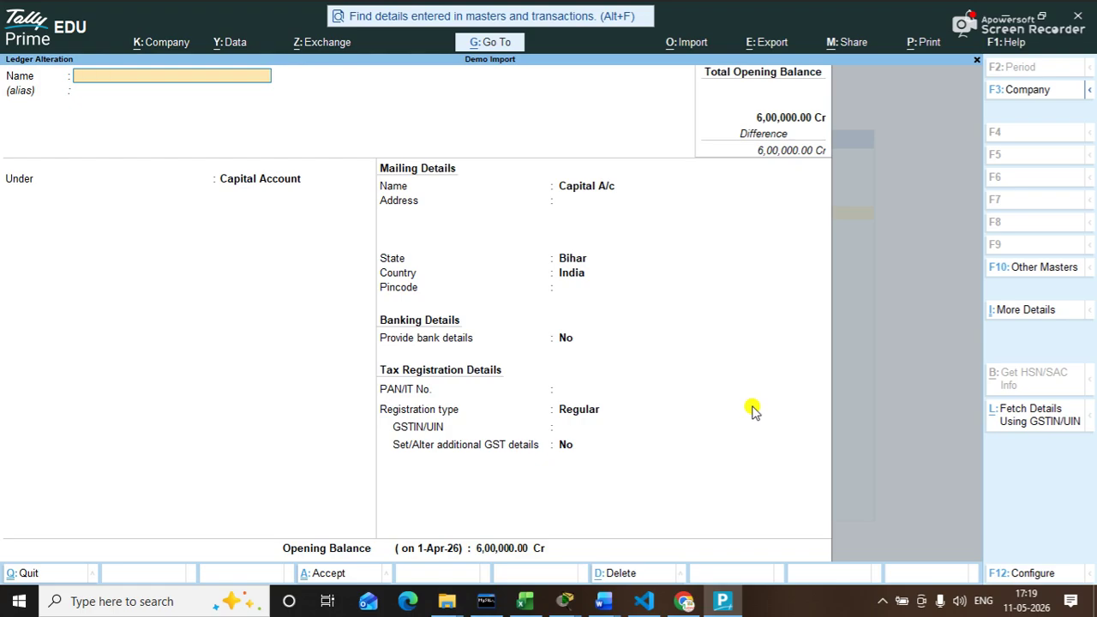
key(Escape)
key(Escape)
key(Escape)
key(Escape)
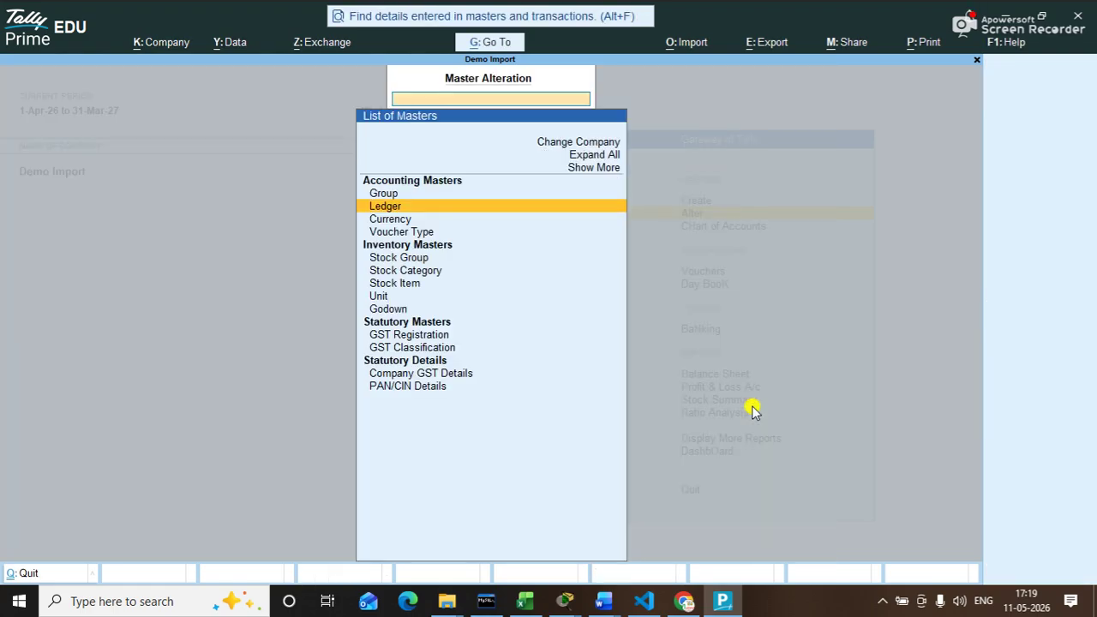
key(Down)
key(Down)
key(Down)
key(Down)
key(Down)
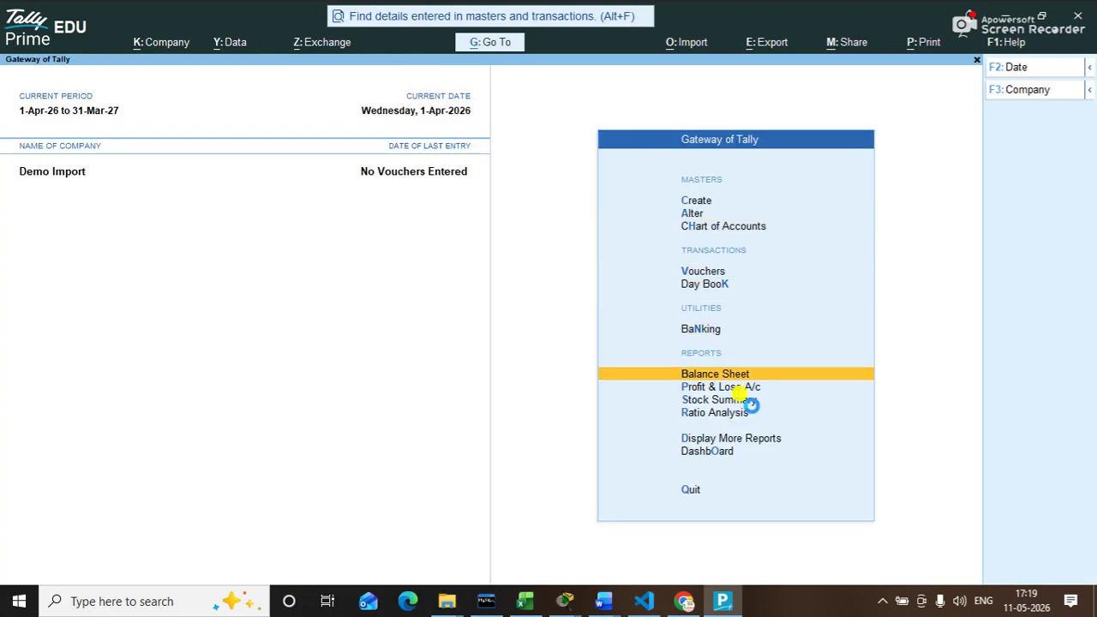
key(Return)
key(Right)
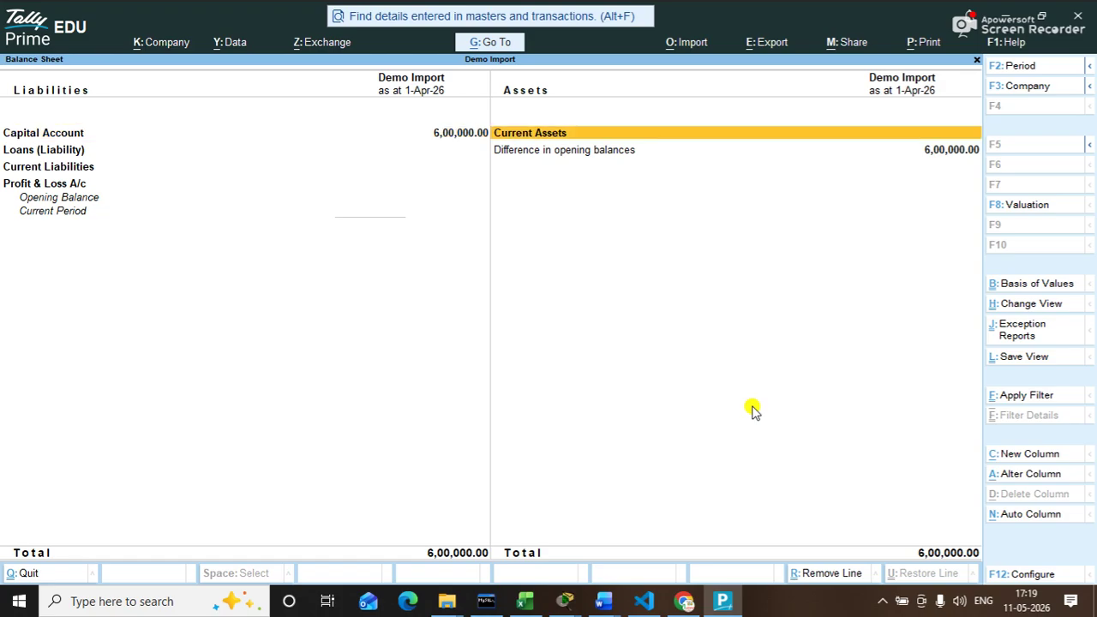
key(Escape)
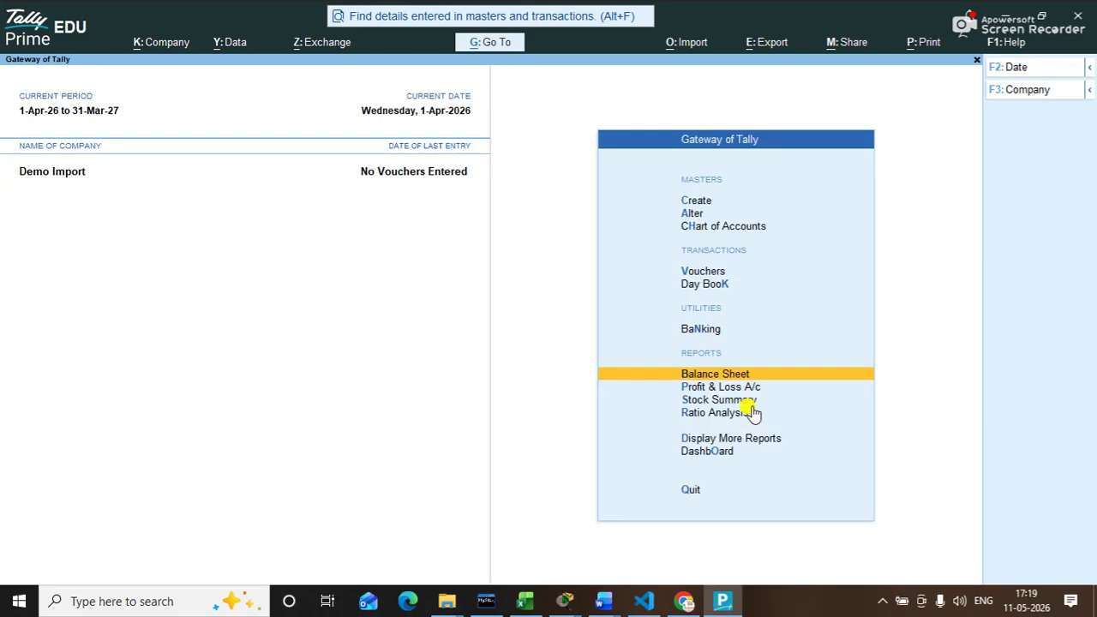
key(Return)
key(Right)
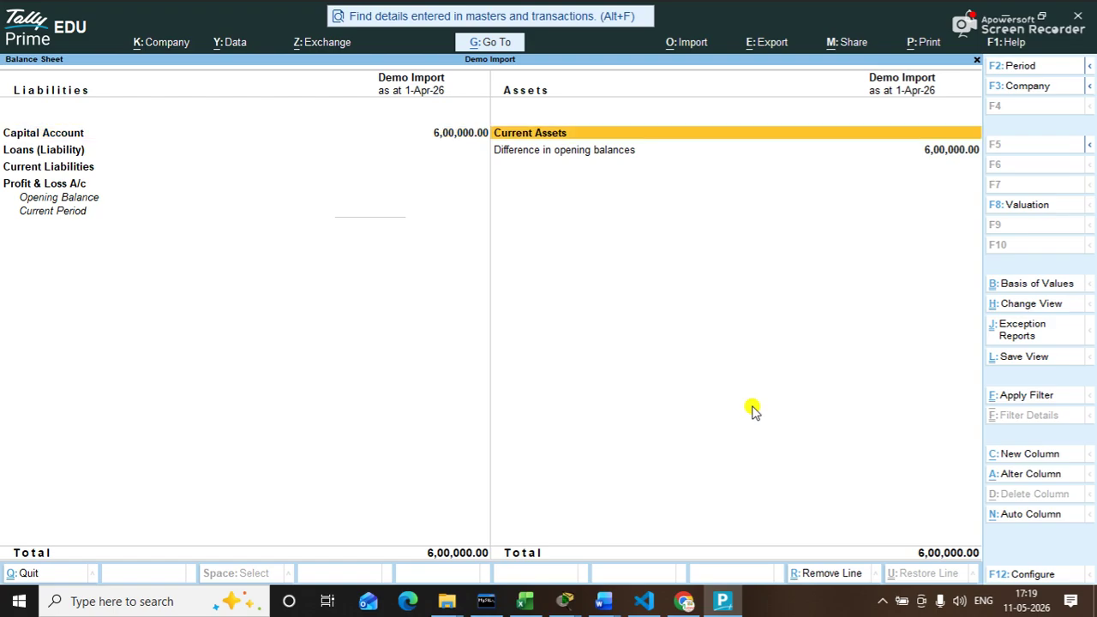
key(Escape)
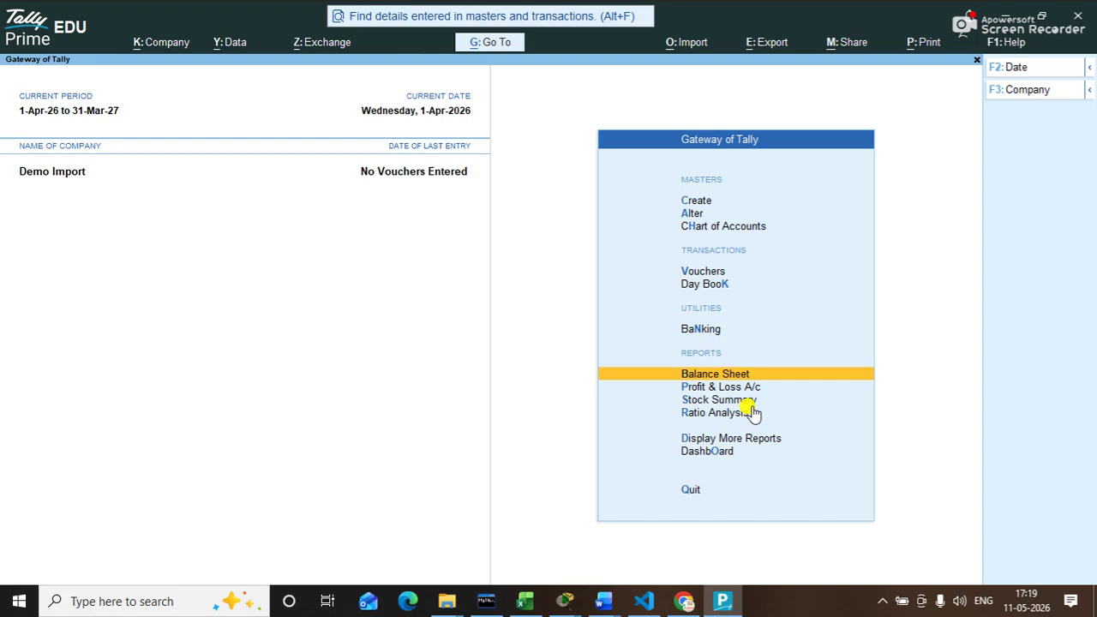
Step: Bring the Document2 notes to the front in Word and go to Save As
click(604, 601)
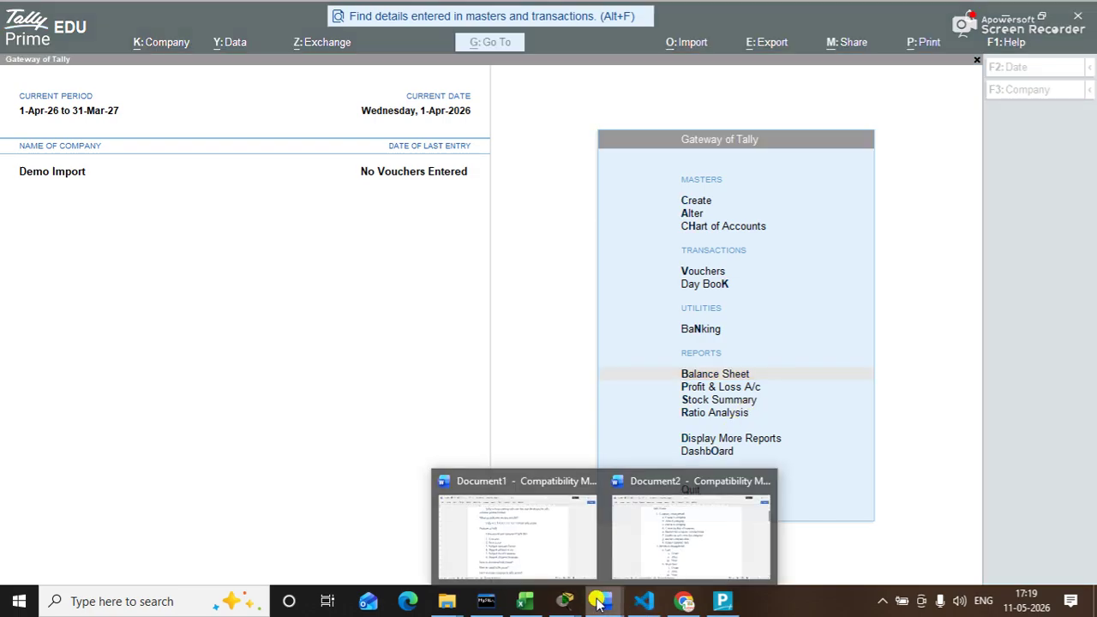
click(655, 539)
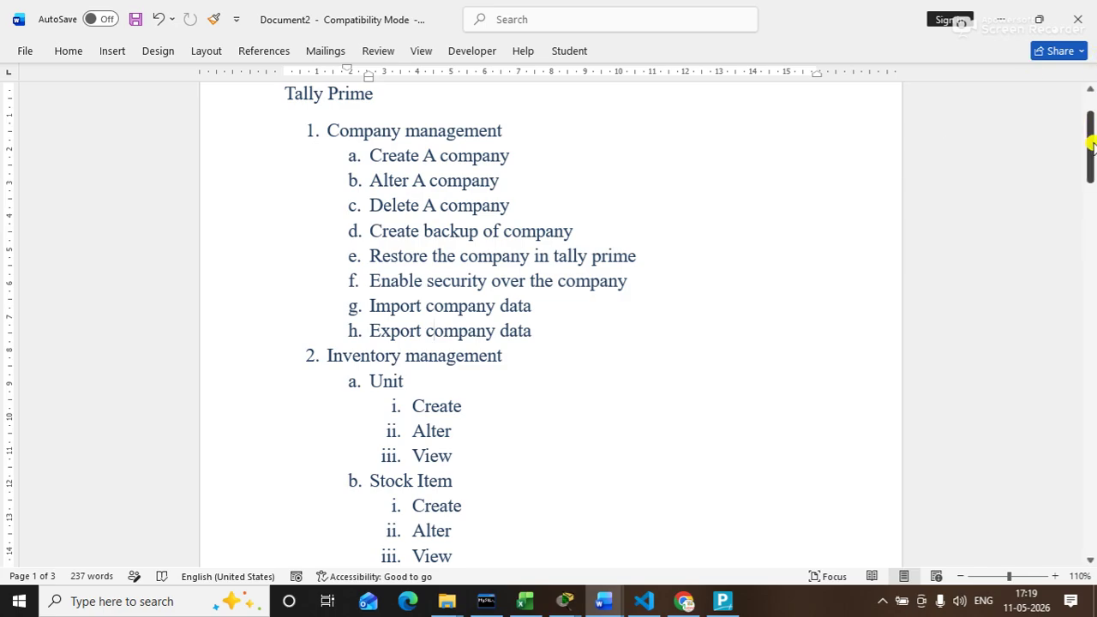
click(136, 19)
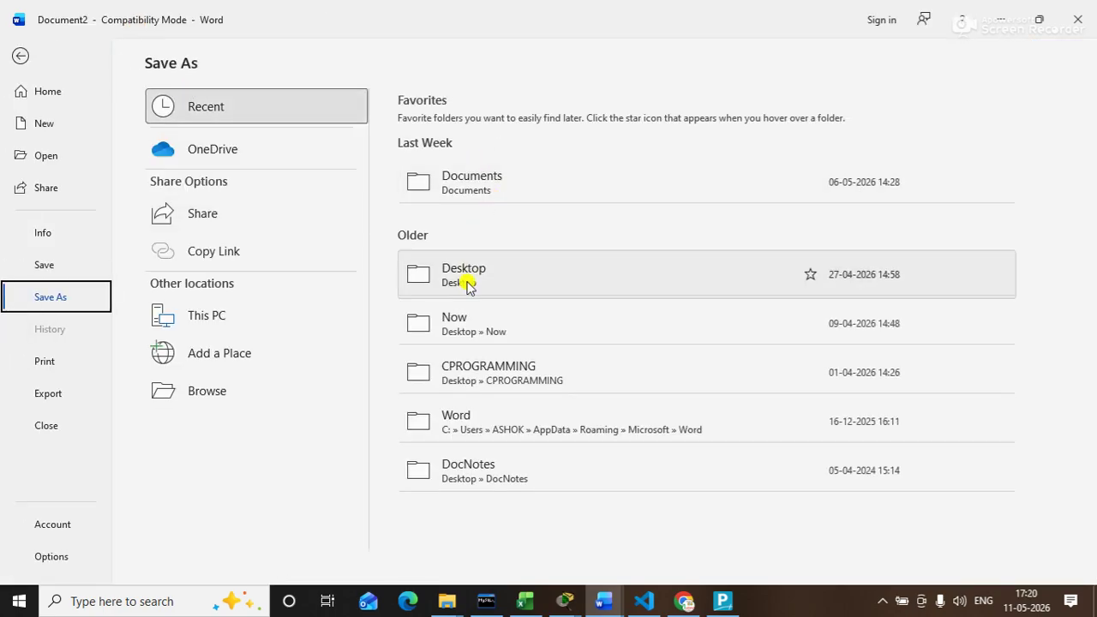